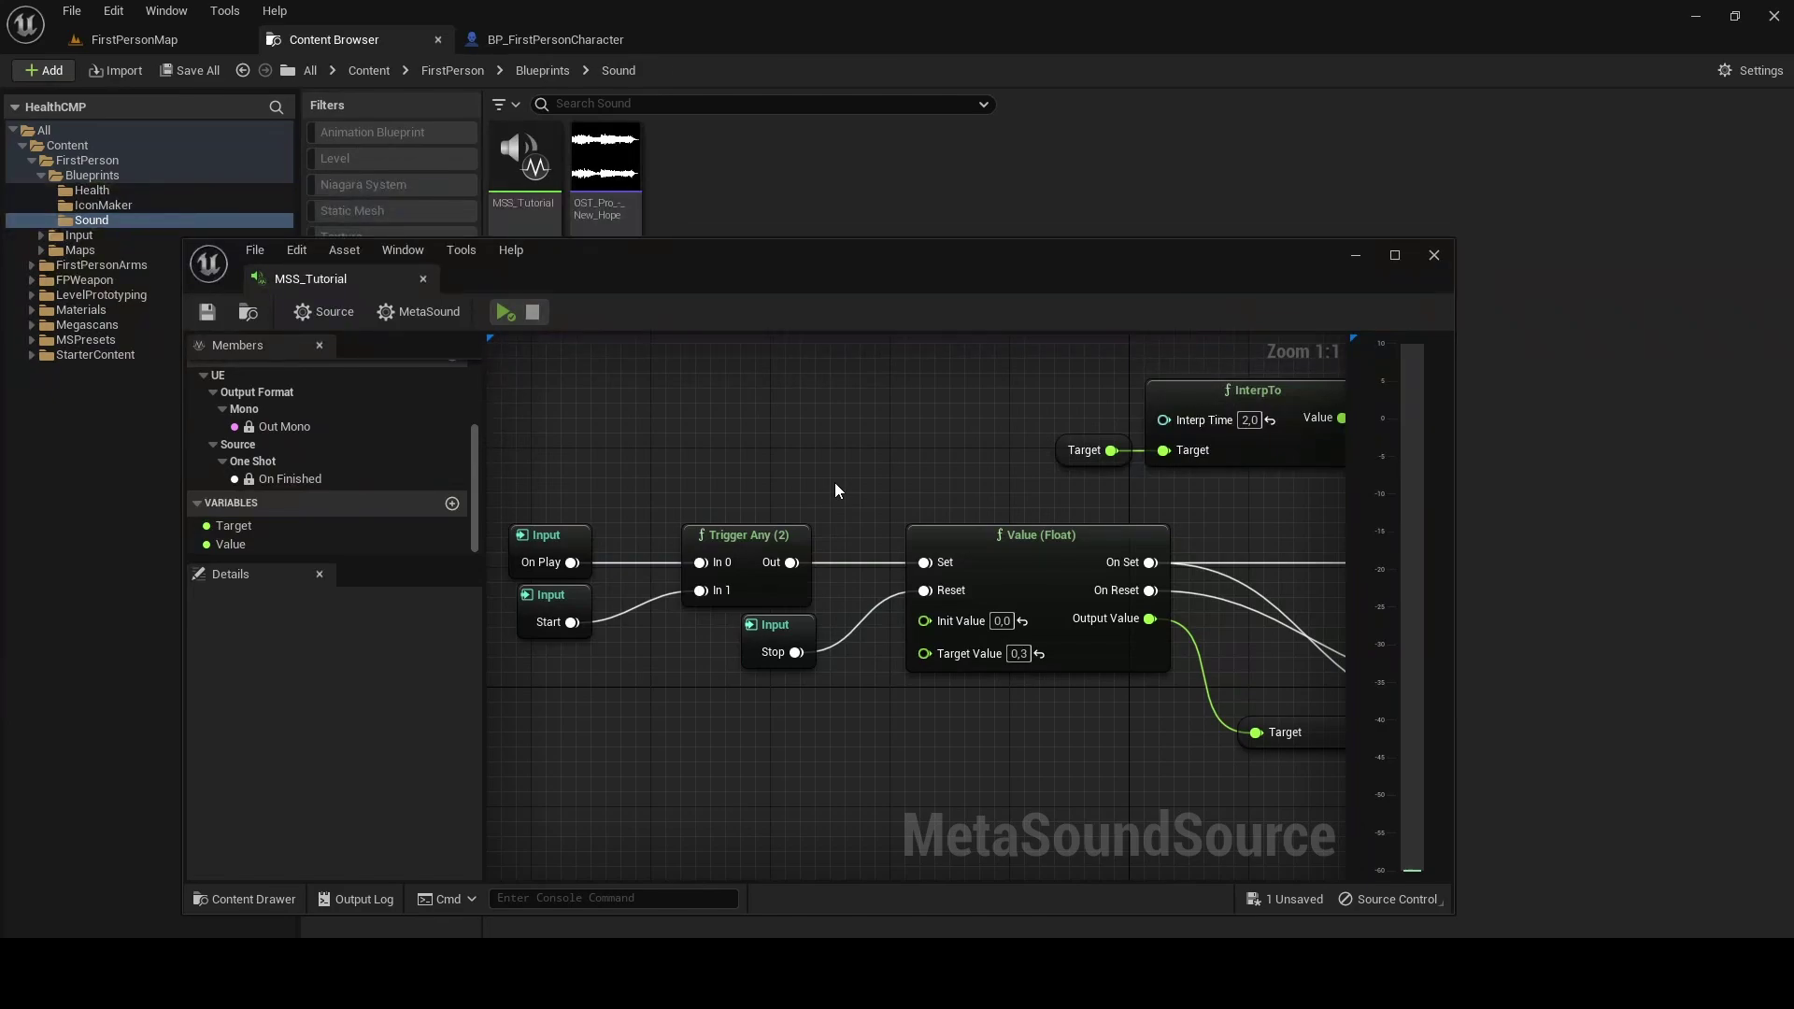
- Preview the existing MSS_Tutorial MetaSound graph and look over its InterpTo and Target nodes
right_click_drag(835, 490, 942, 454)
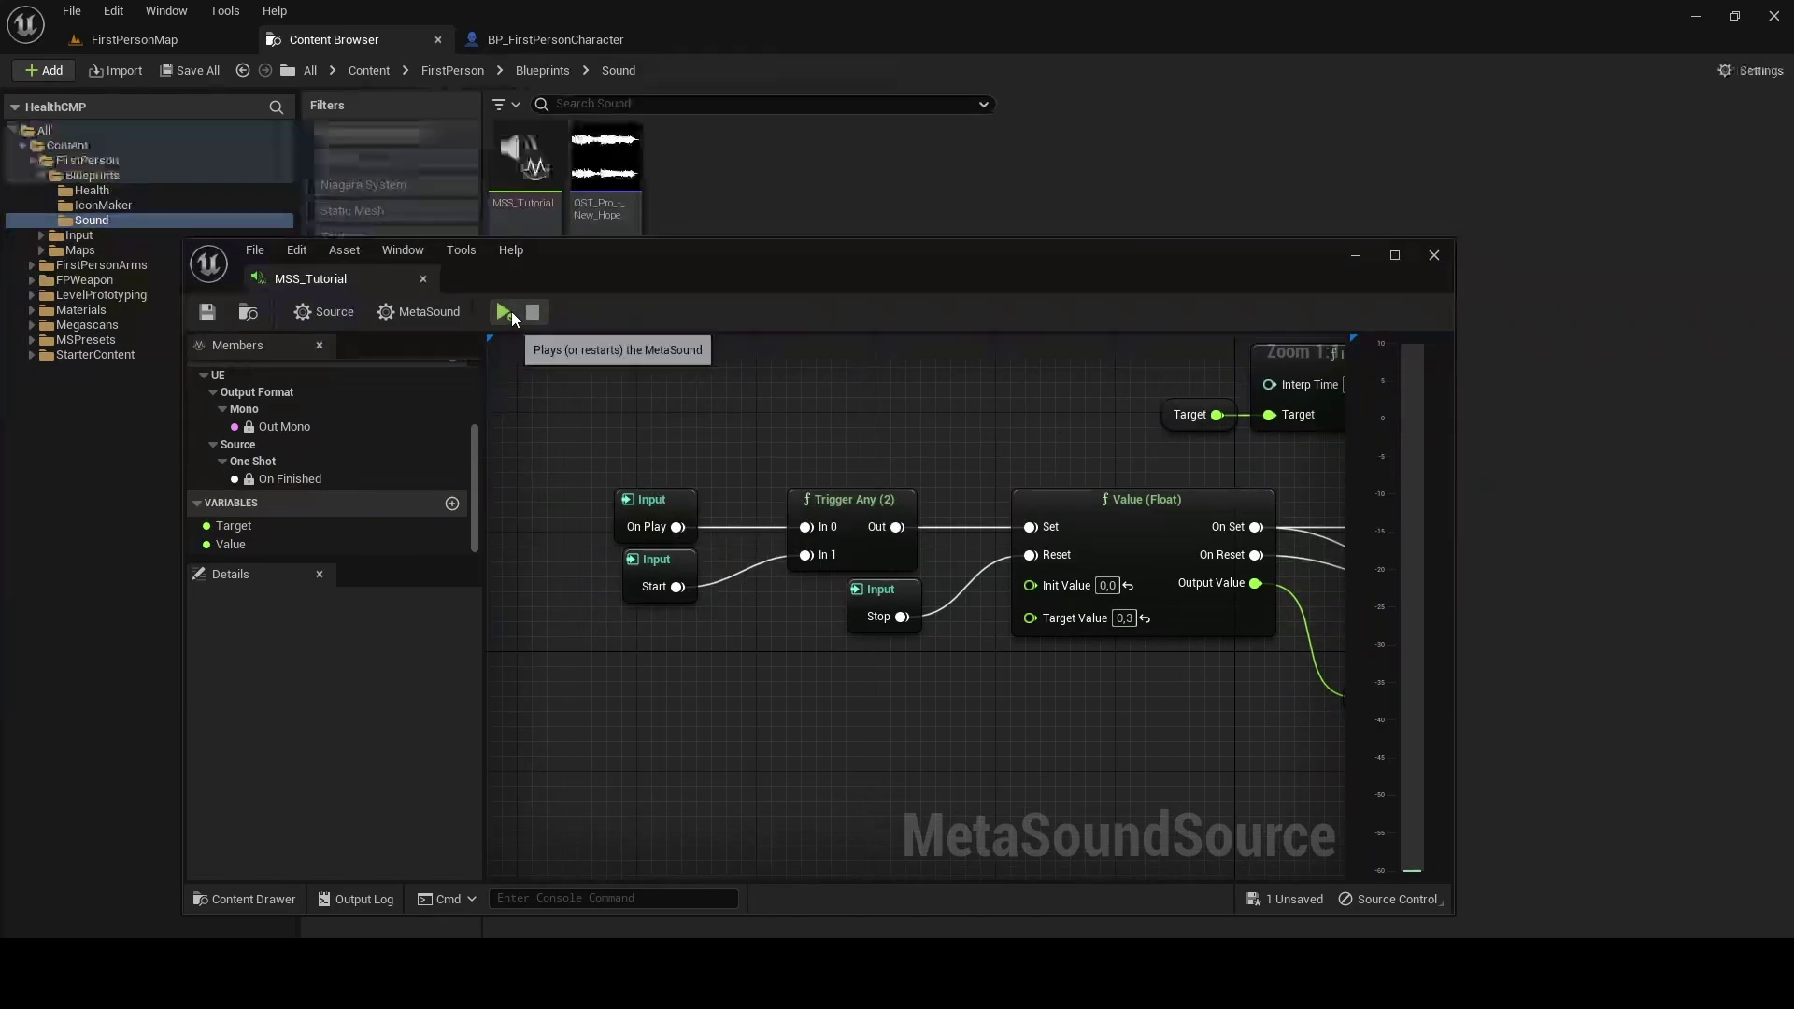
left_click(505, 312)
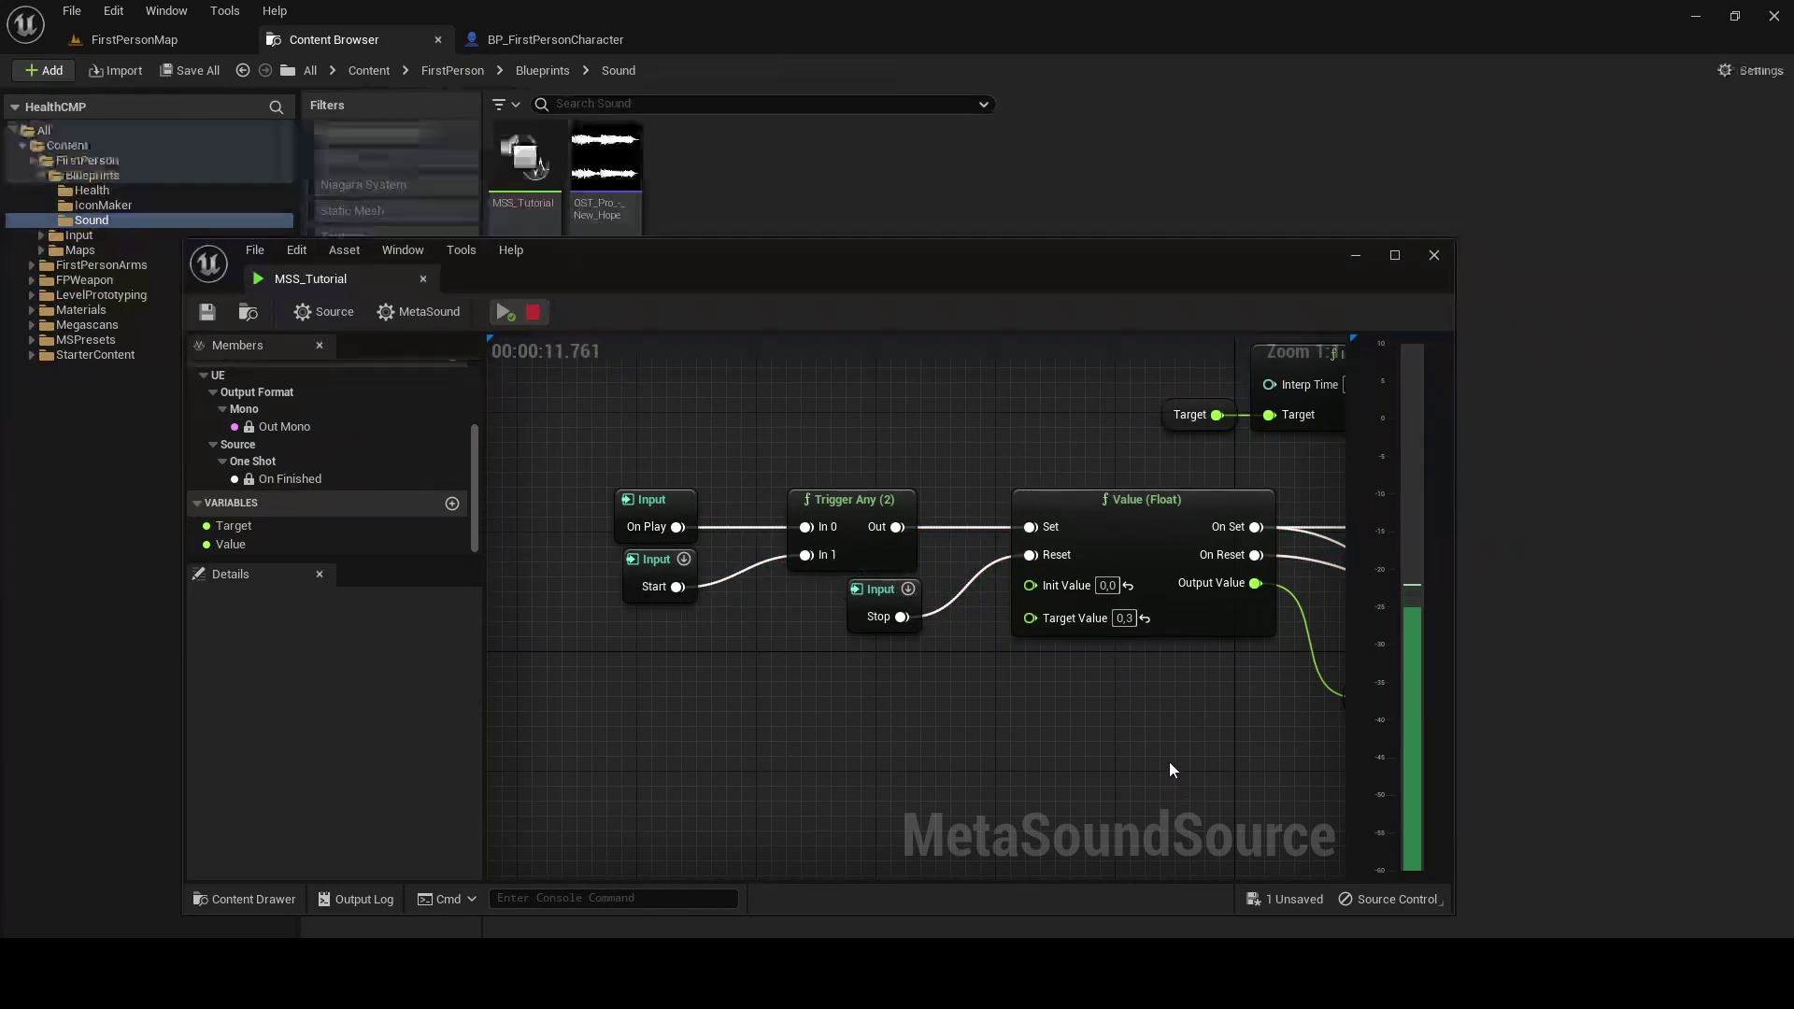
right_click_drag(1171, 769, 1044, 740)
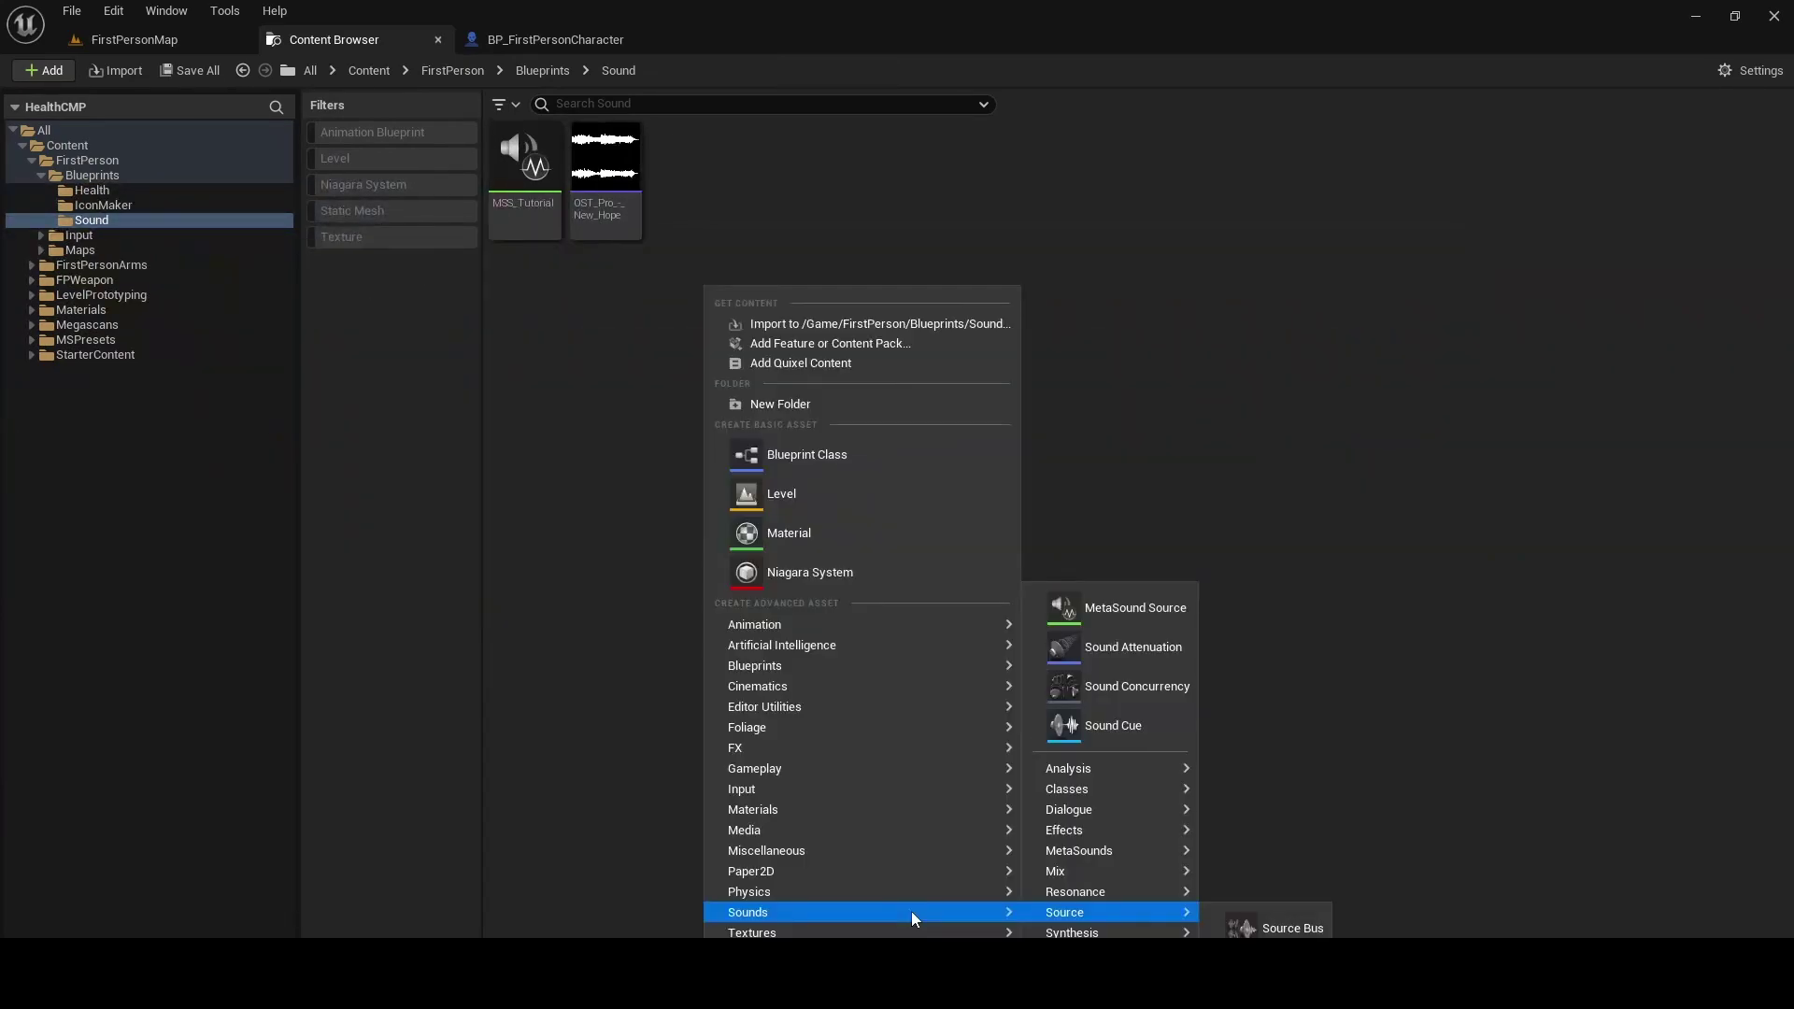
- Create a MetaSound Source named MSS_Tut and open it in its editor
left_click(1150, 608)
type("MSS_T")
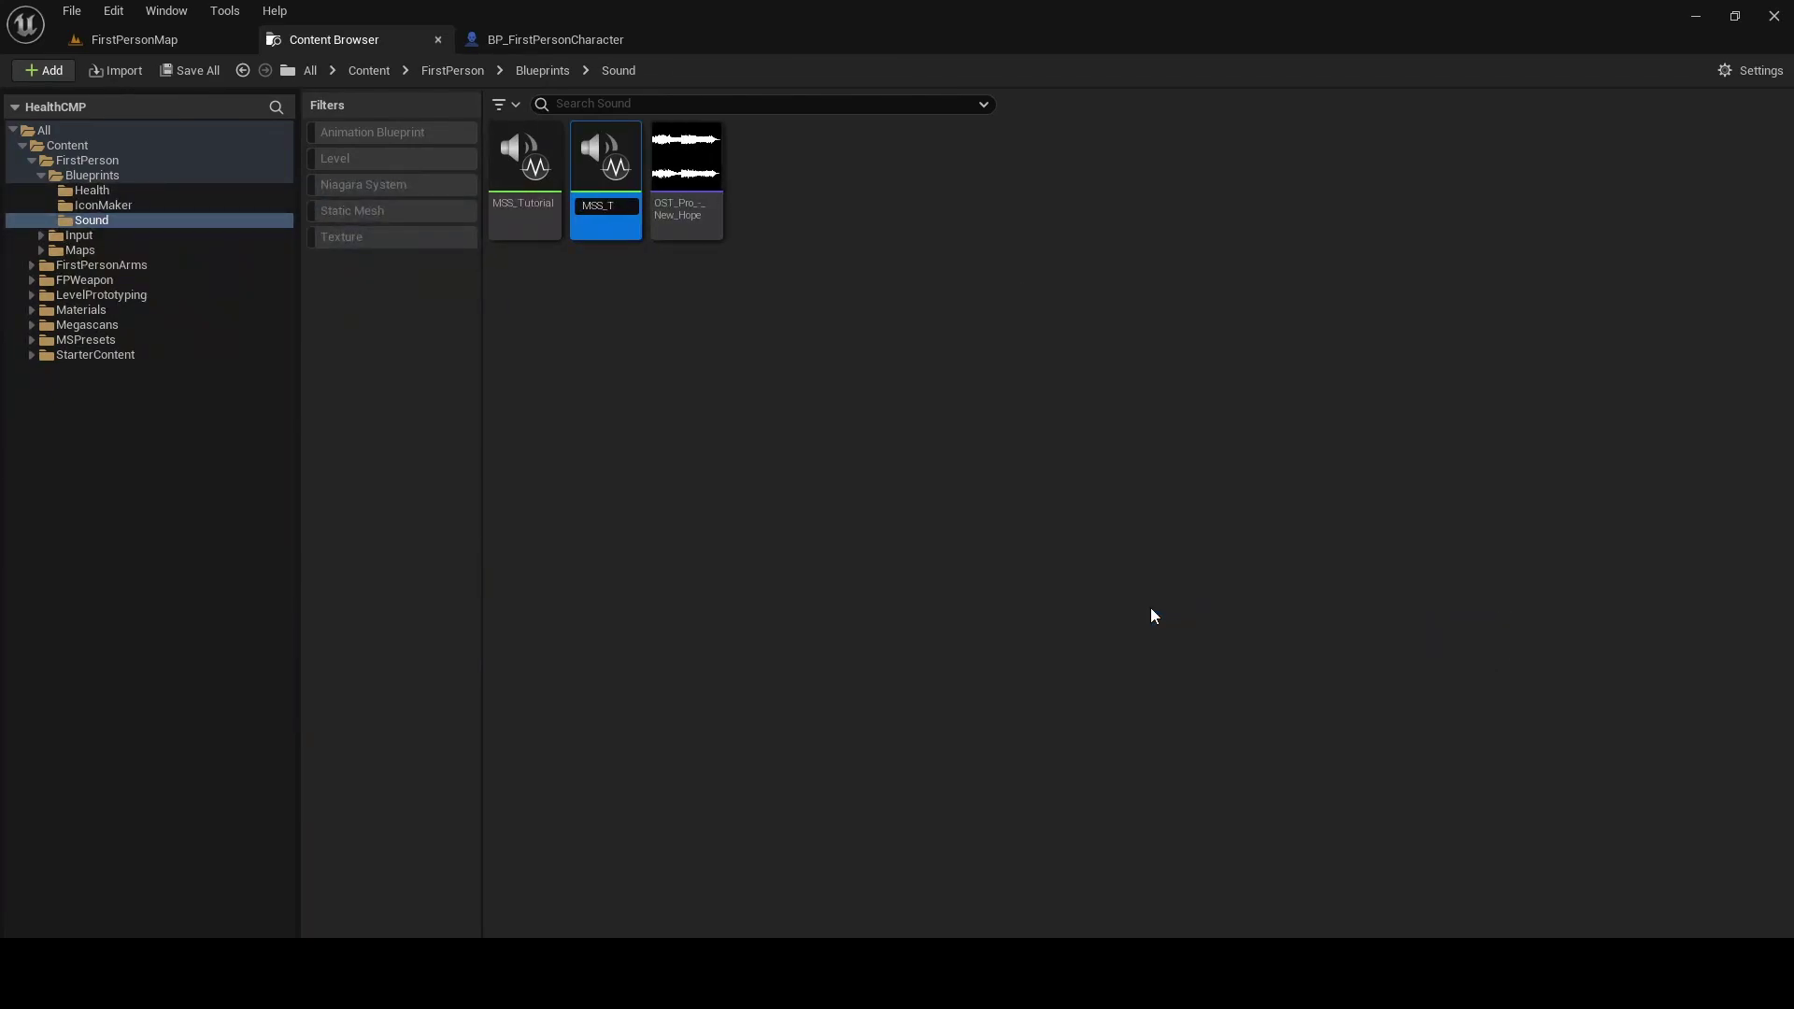
type("ut")
key("Return")
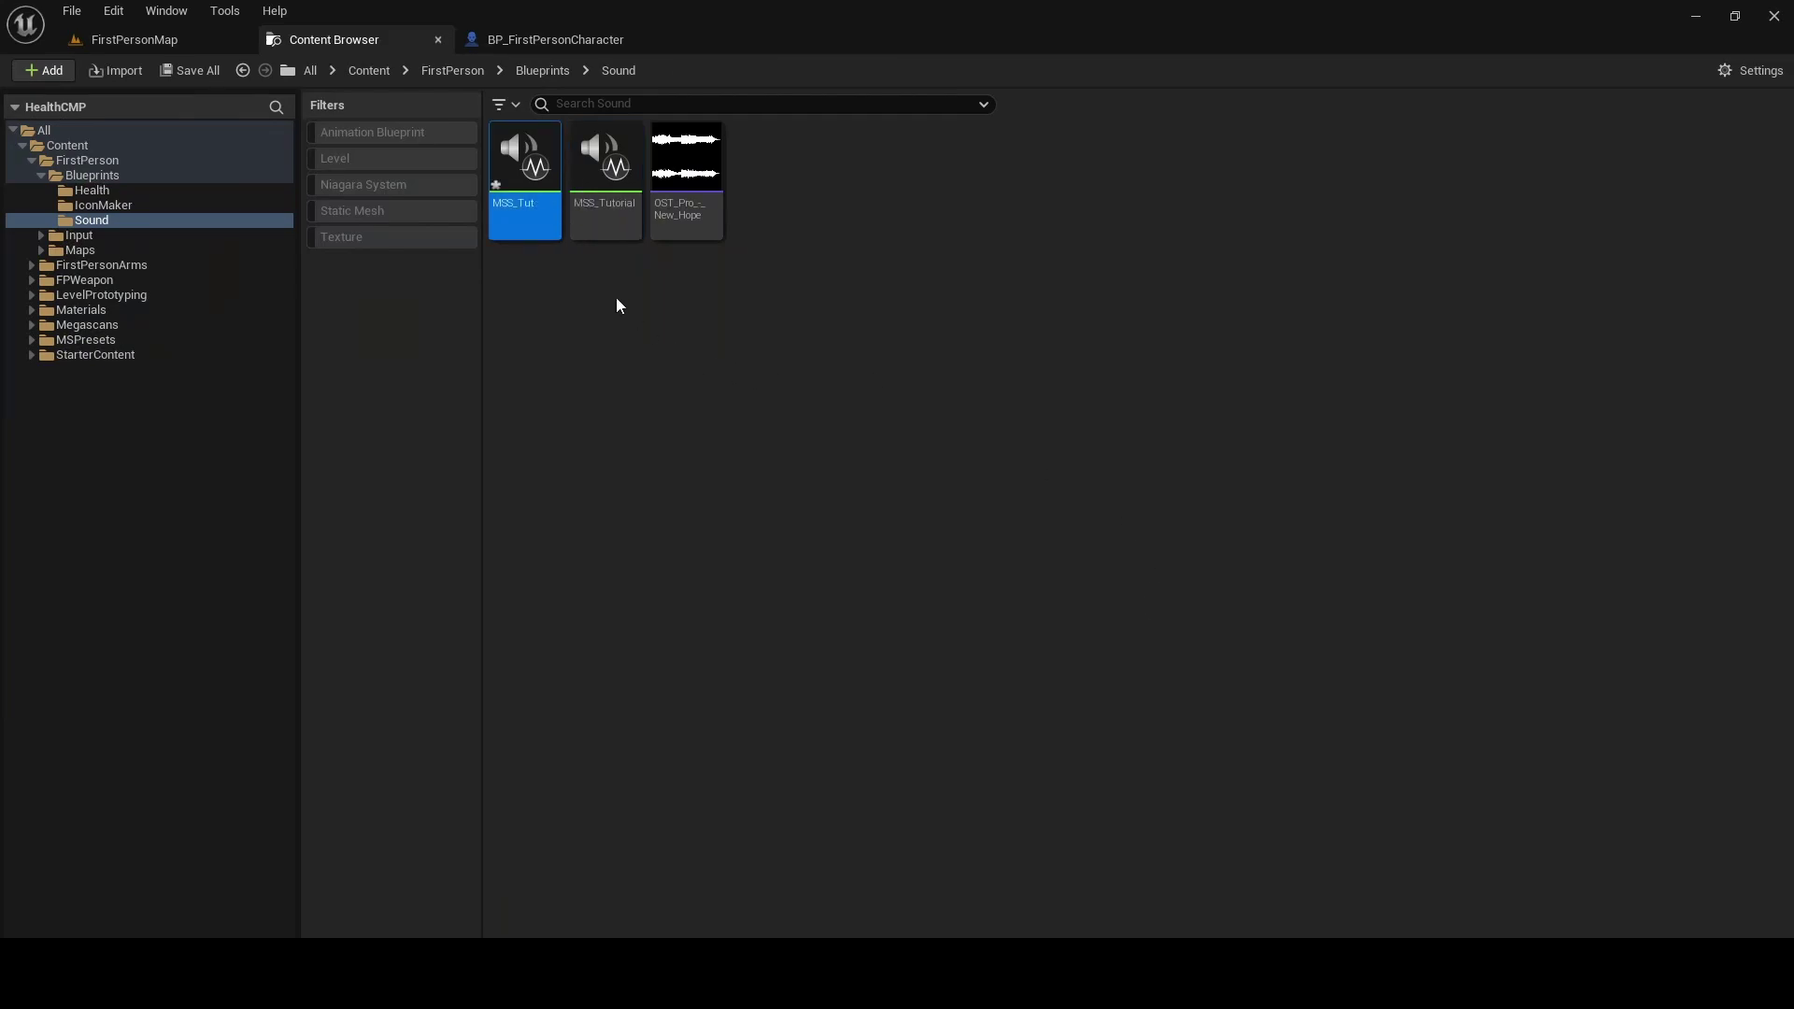
double_click(525, 190)
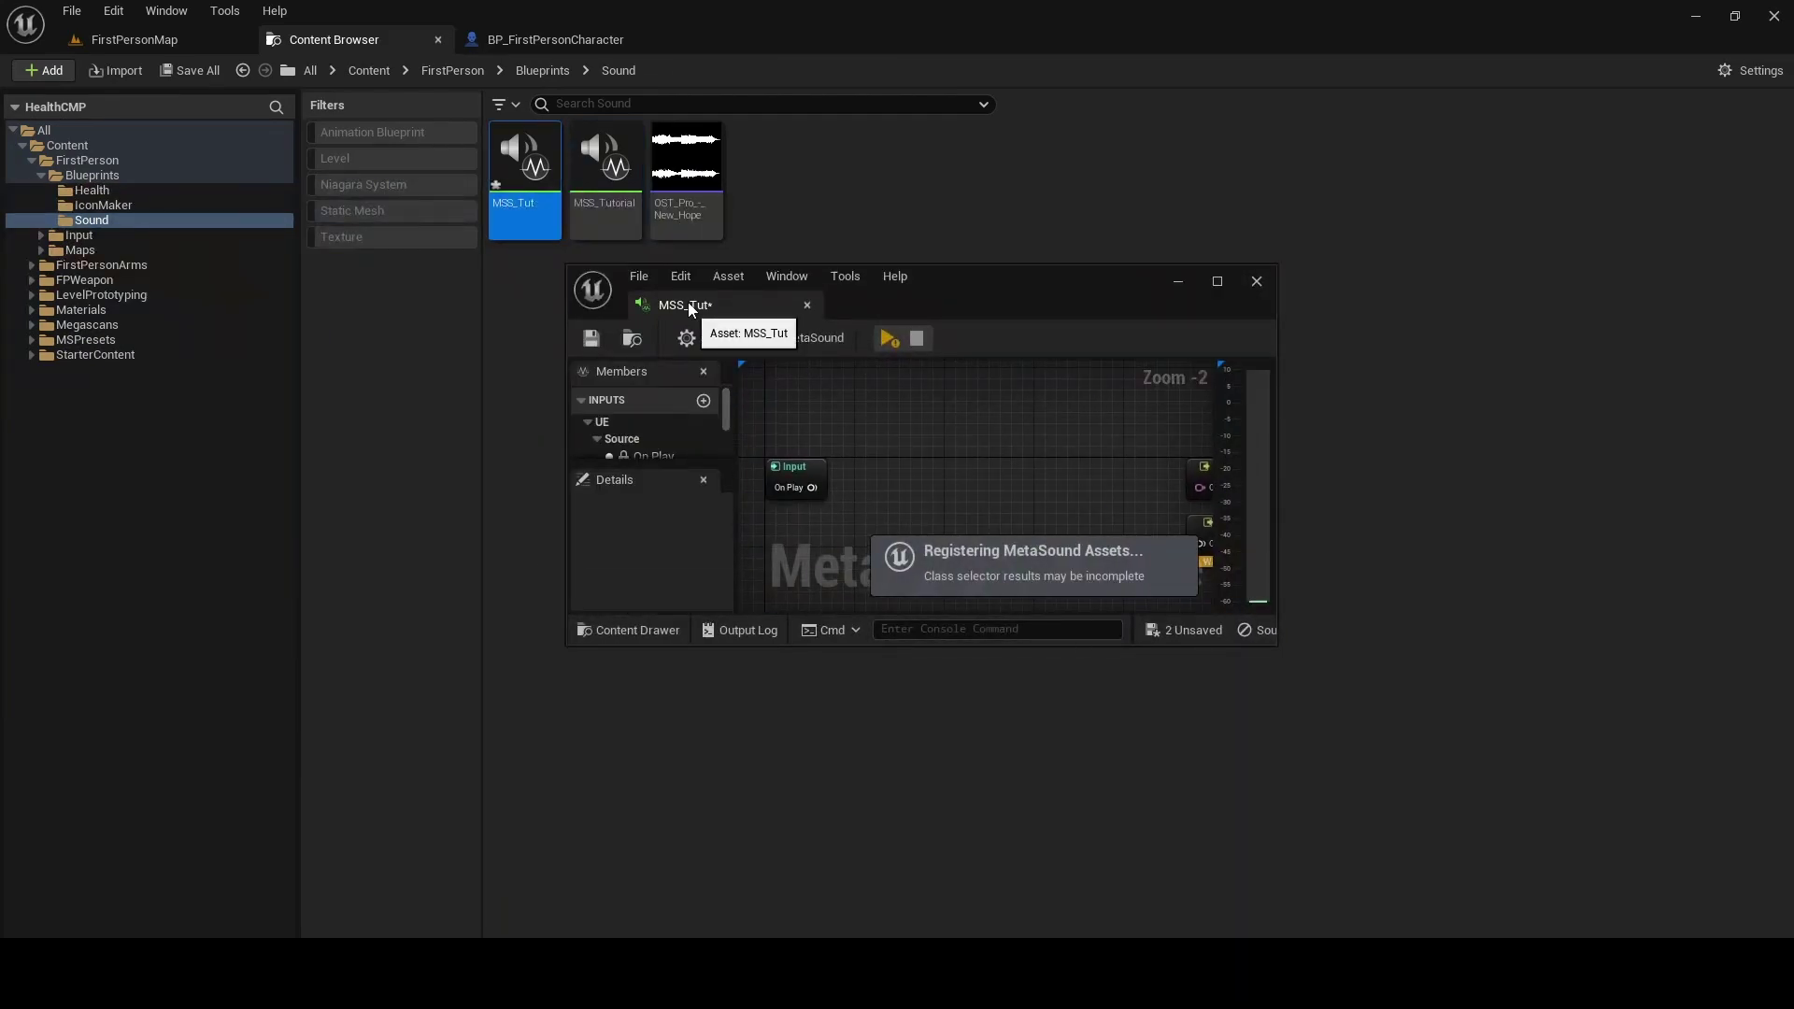
- Dock the editor and add an On Play Wave Player (Mono) using OST_Pro_-_New_Hope
left_click_drag(689, 309, 686, 35)
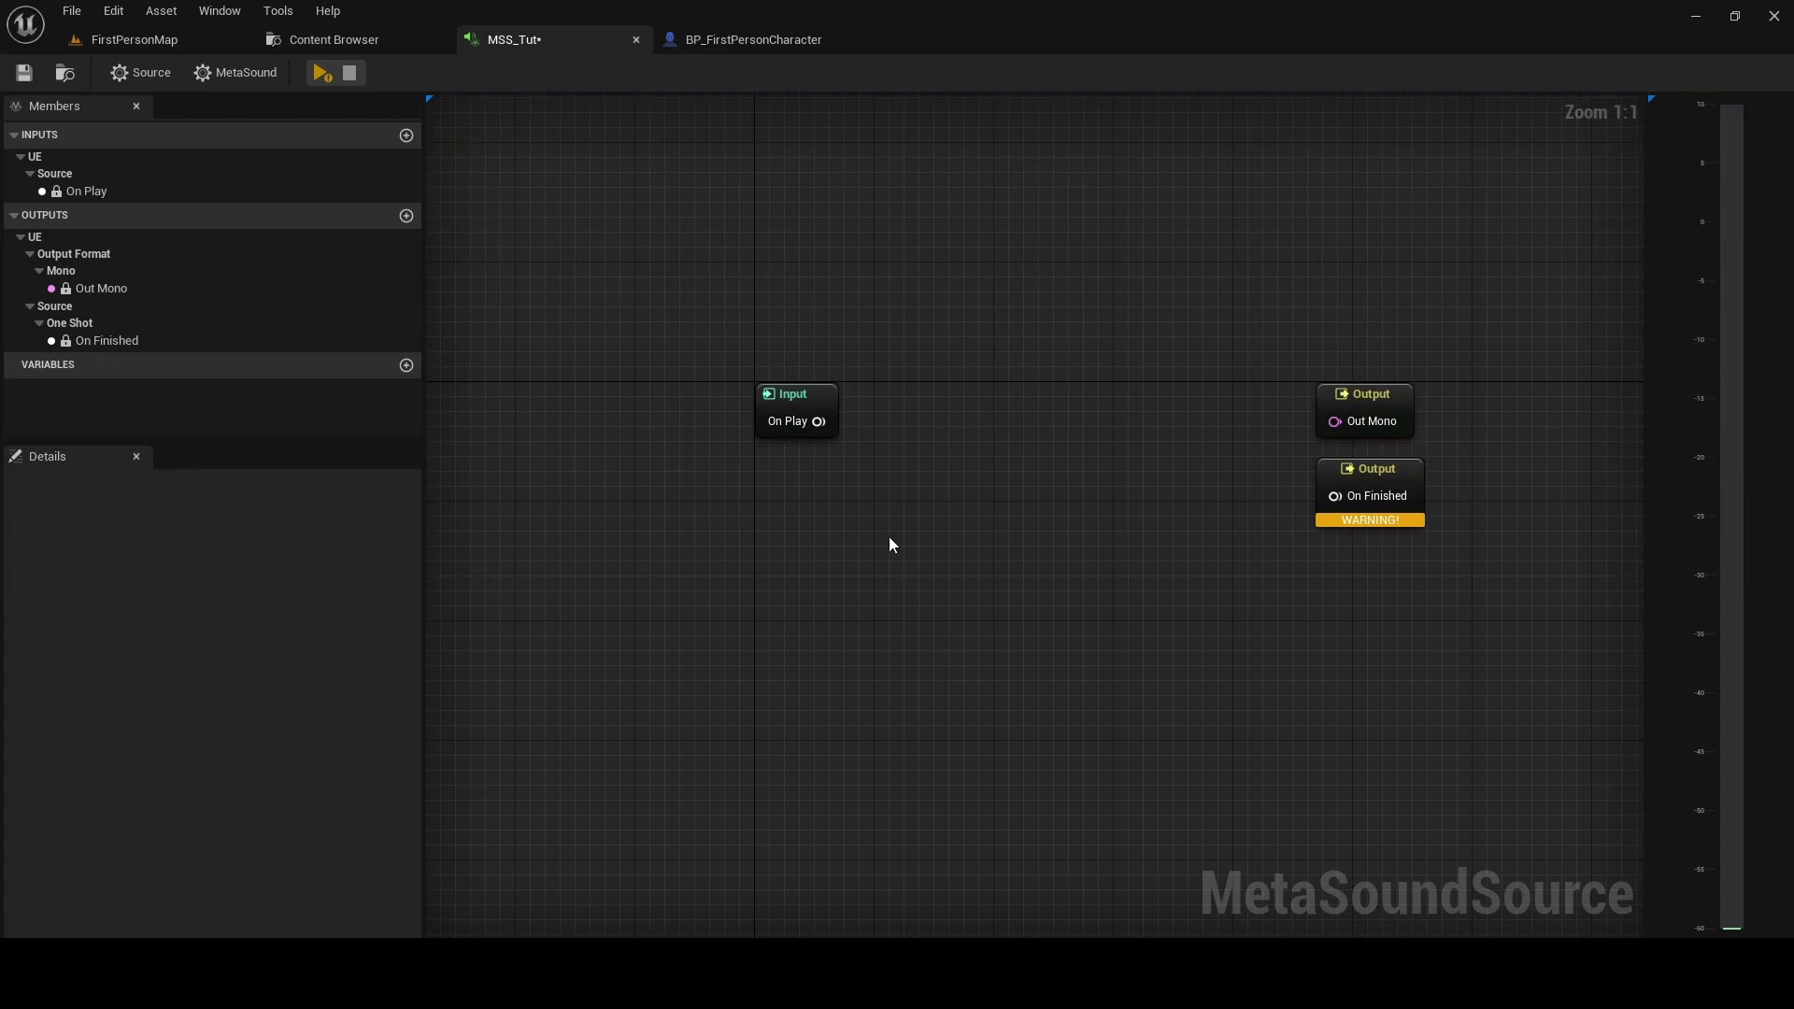
left_click_drag(820, 422, 903, 435)
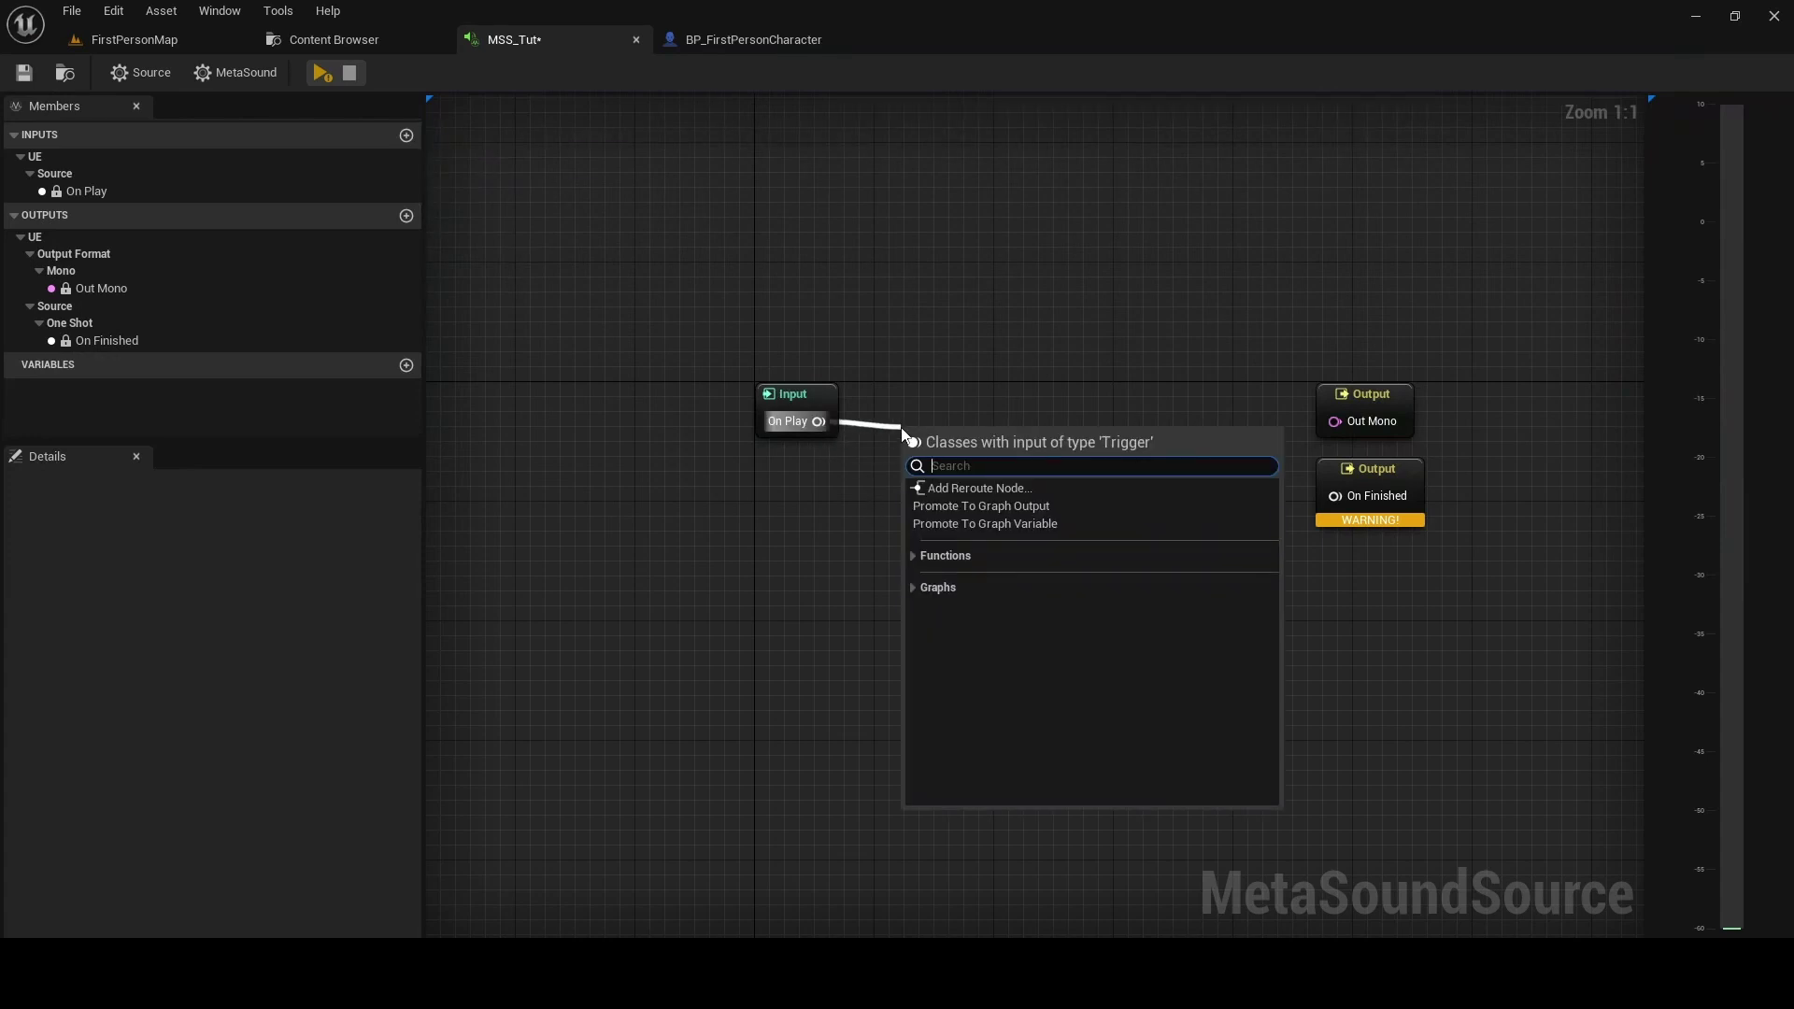
type("wave player")
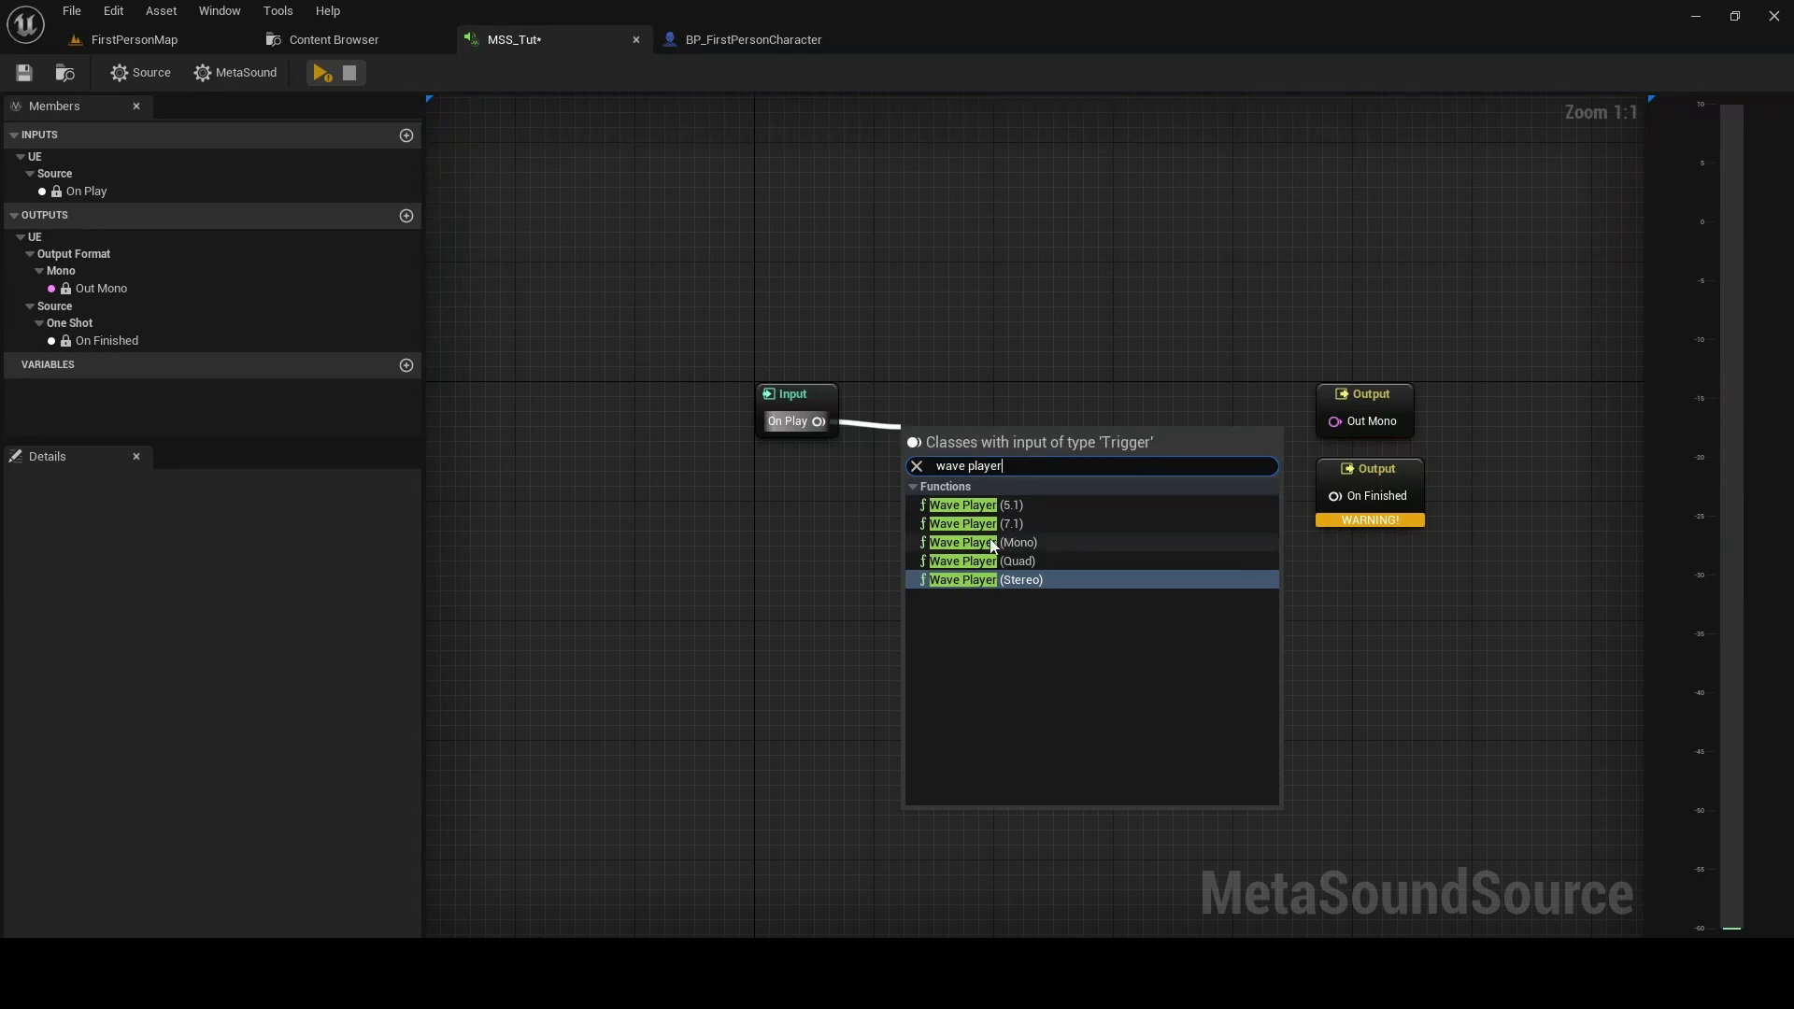
left_click(996, 541)
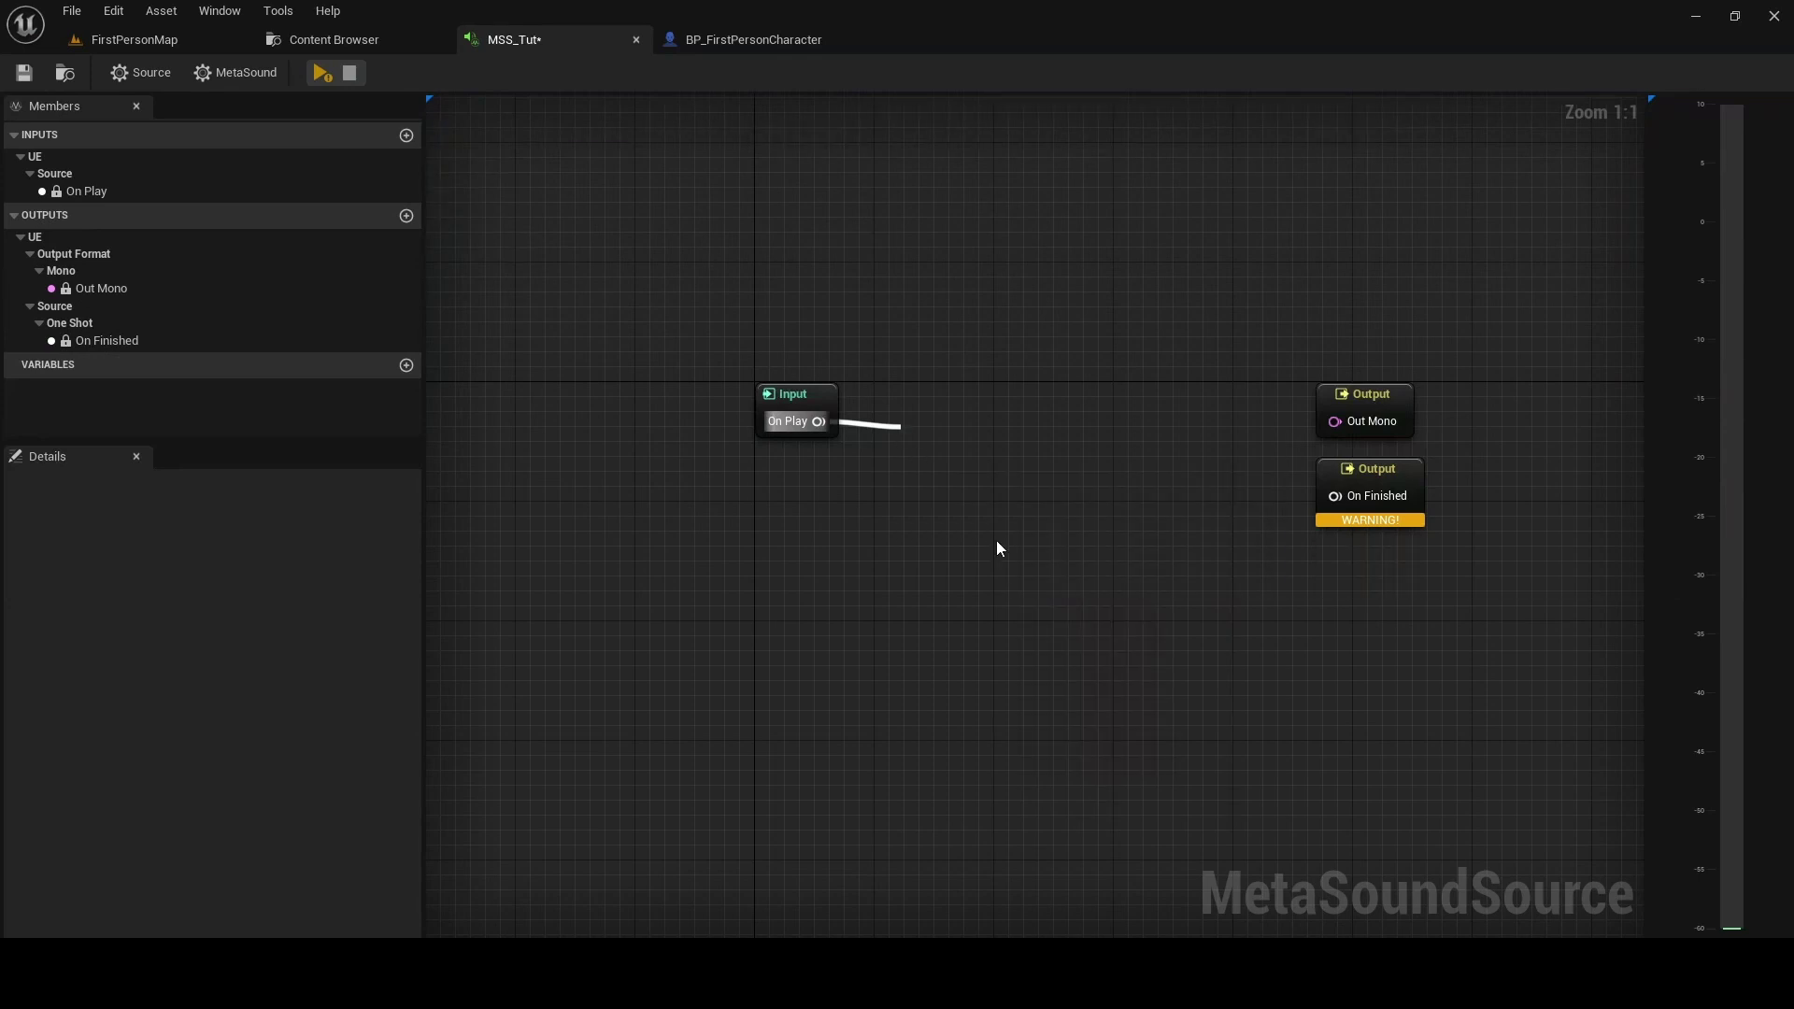
left_click(981, 494)
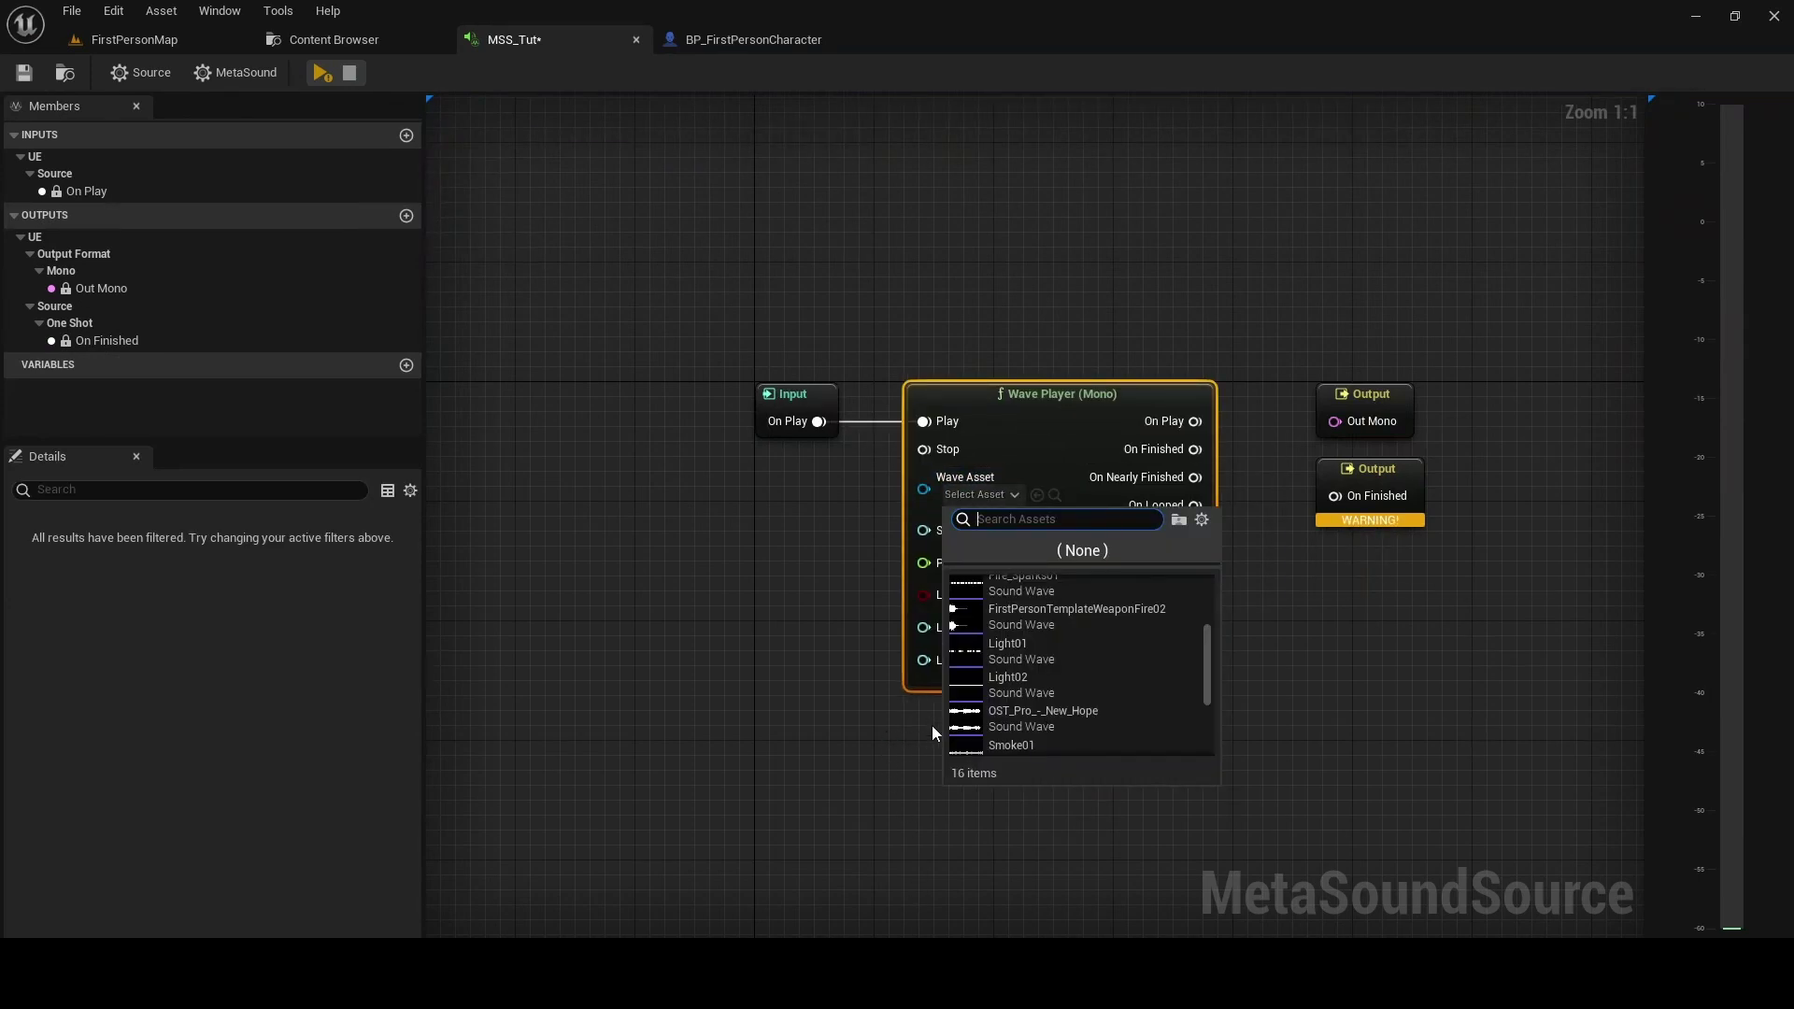
left_click(1031, 715)
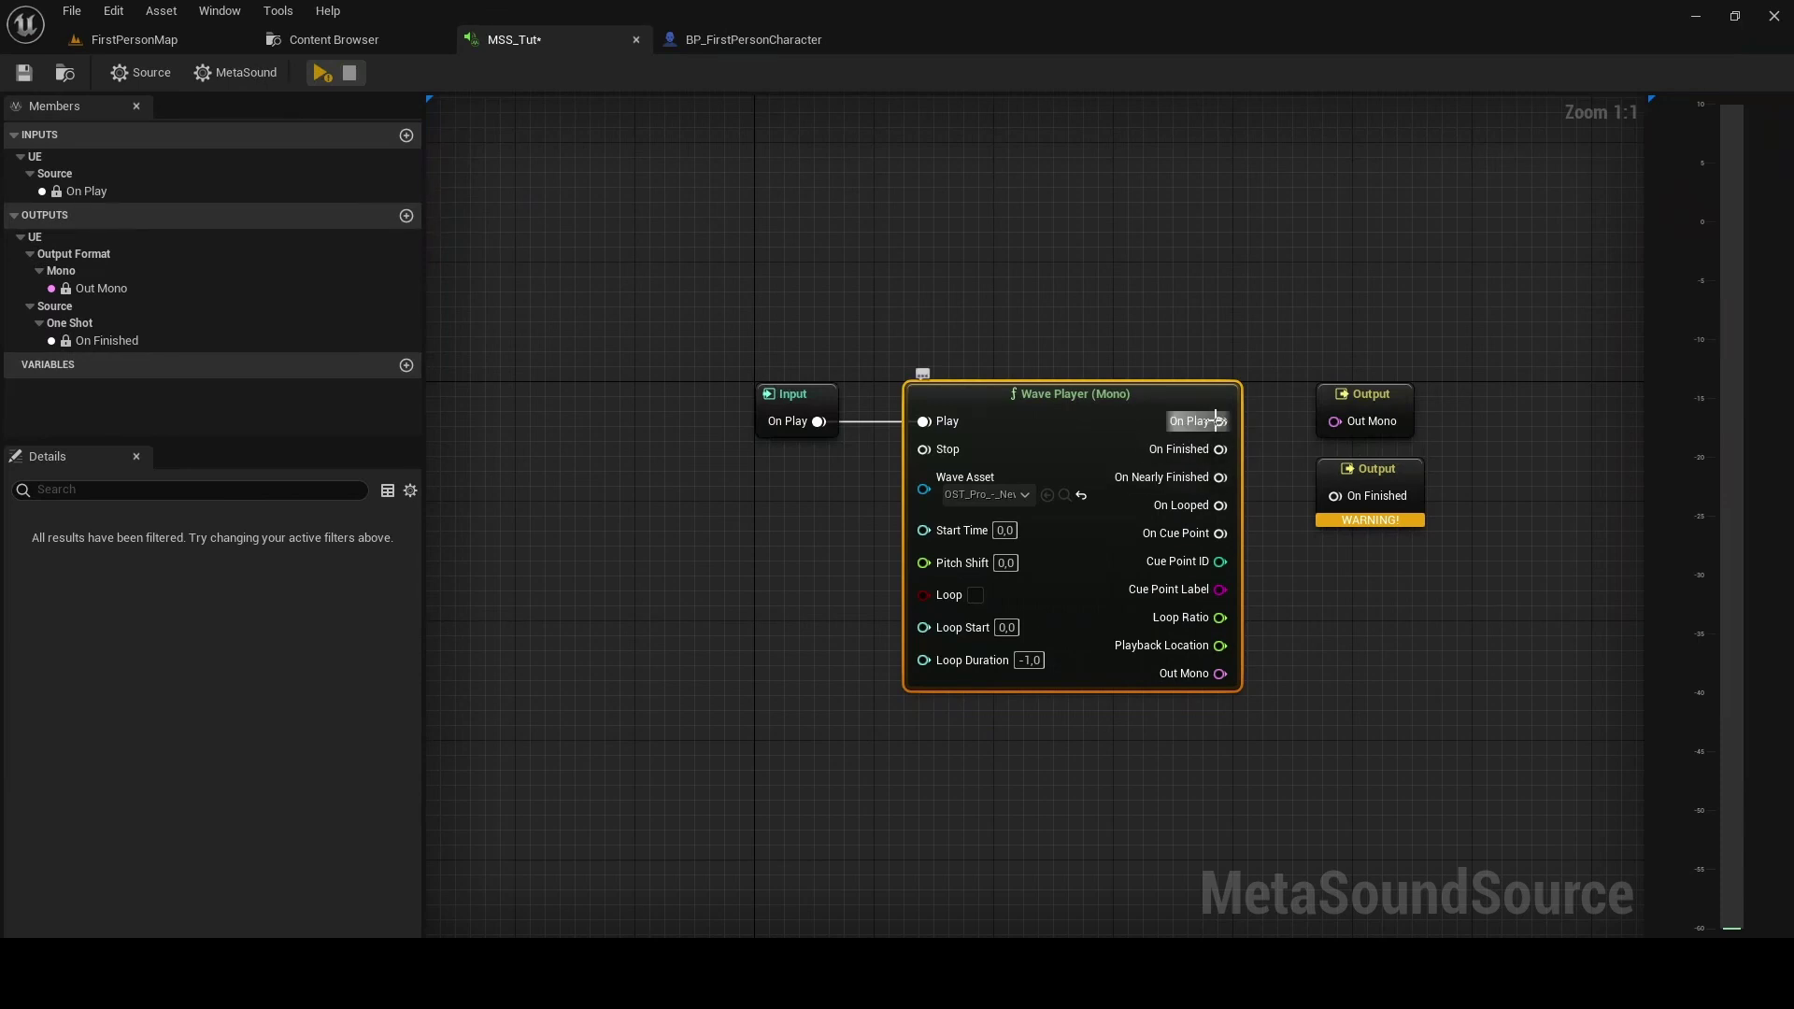
- Wire the Wave Player's On Finished and Out Mono to the graph's outputs
mouse_move(1220, 421)
left_mouse_down()
mouse_move(1288, 434)
mouse_move(1363, 502)
left_mouse_up()
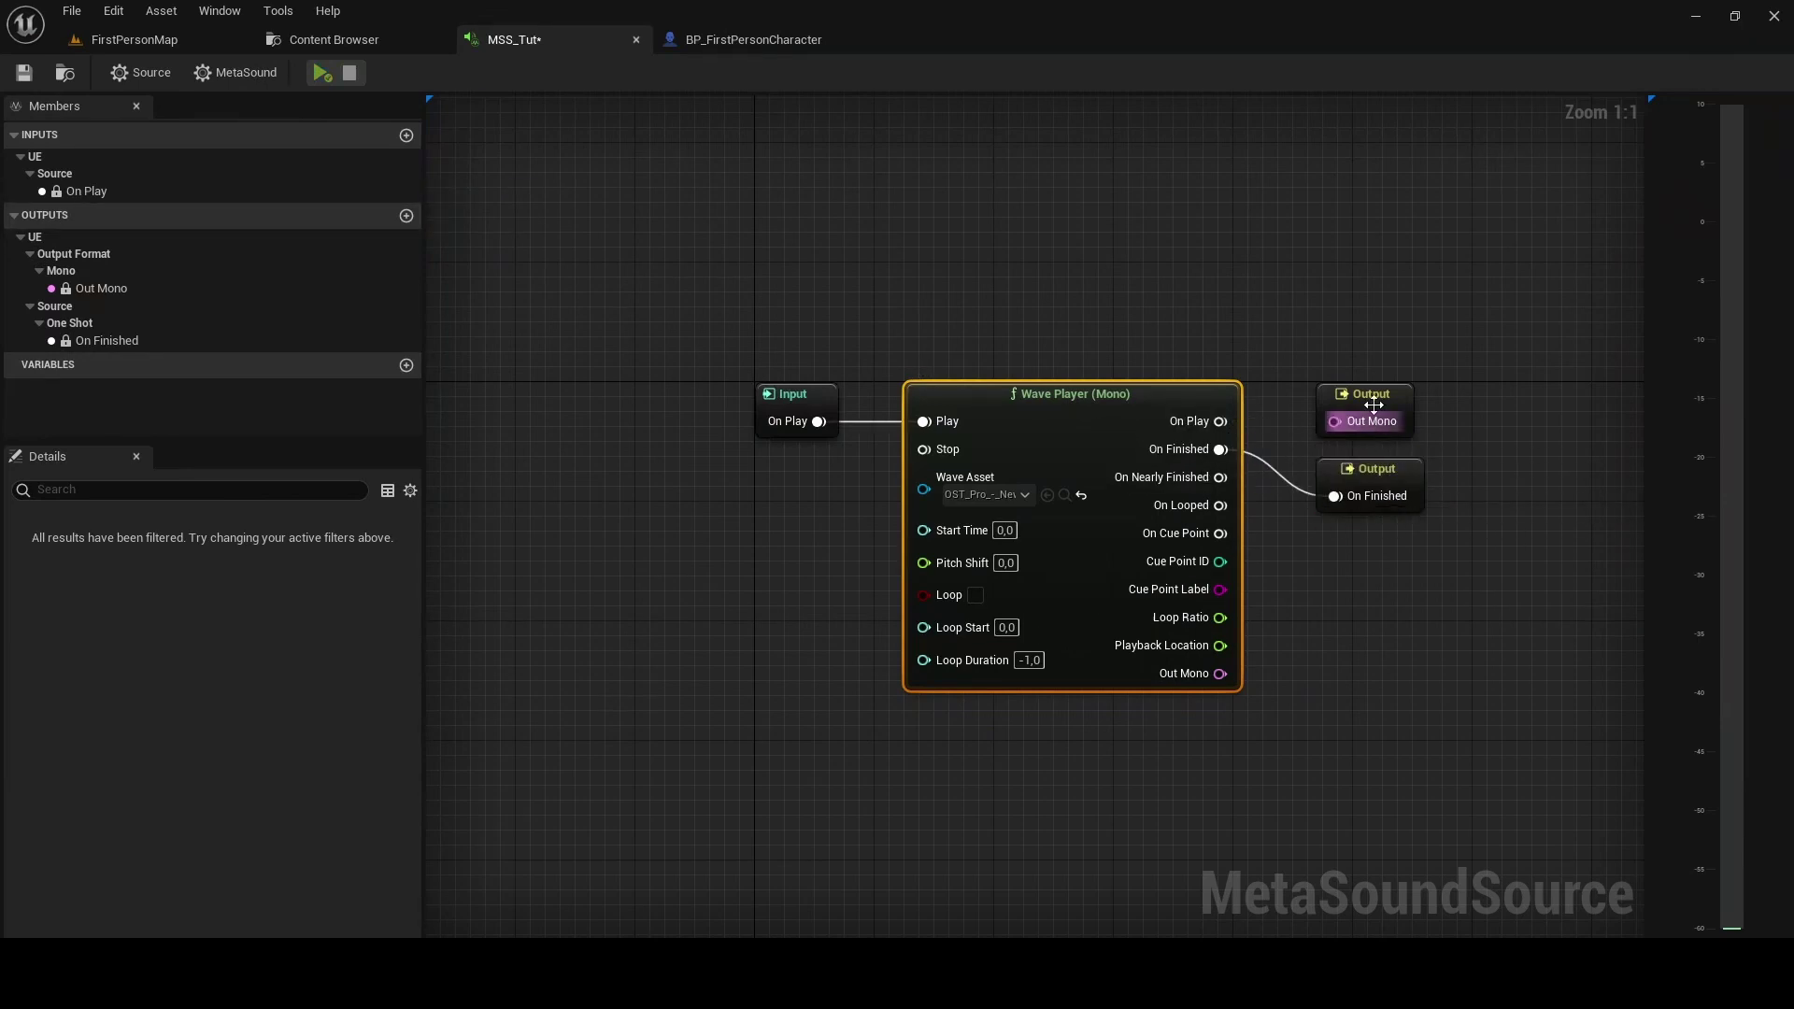
left_click_drag(1335, 420, 1214, 677)
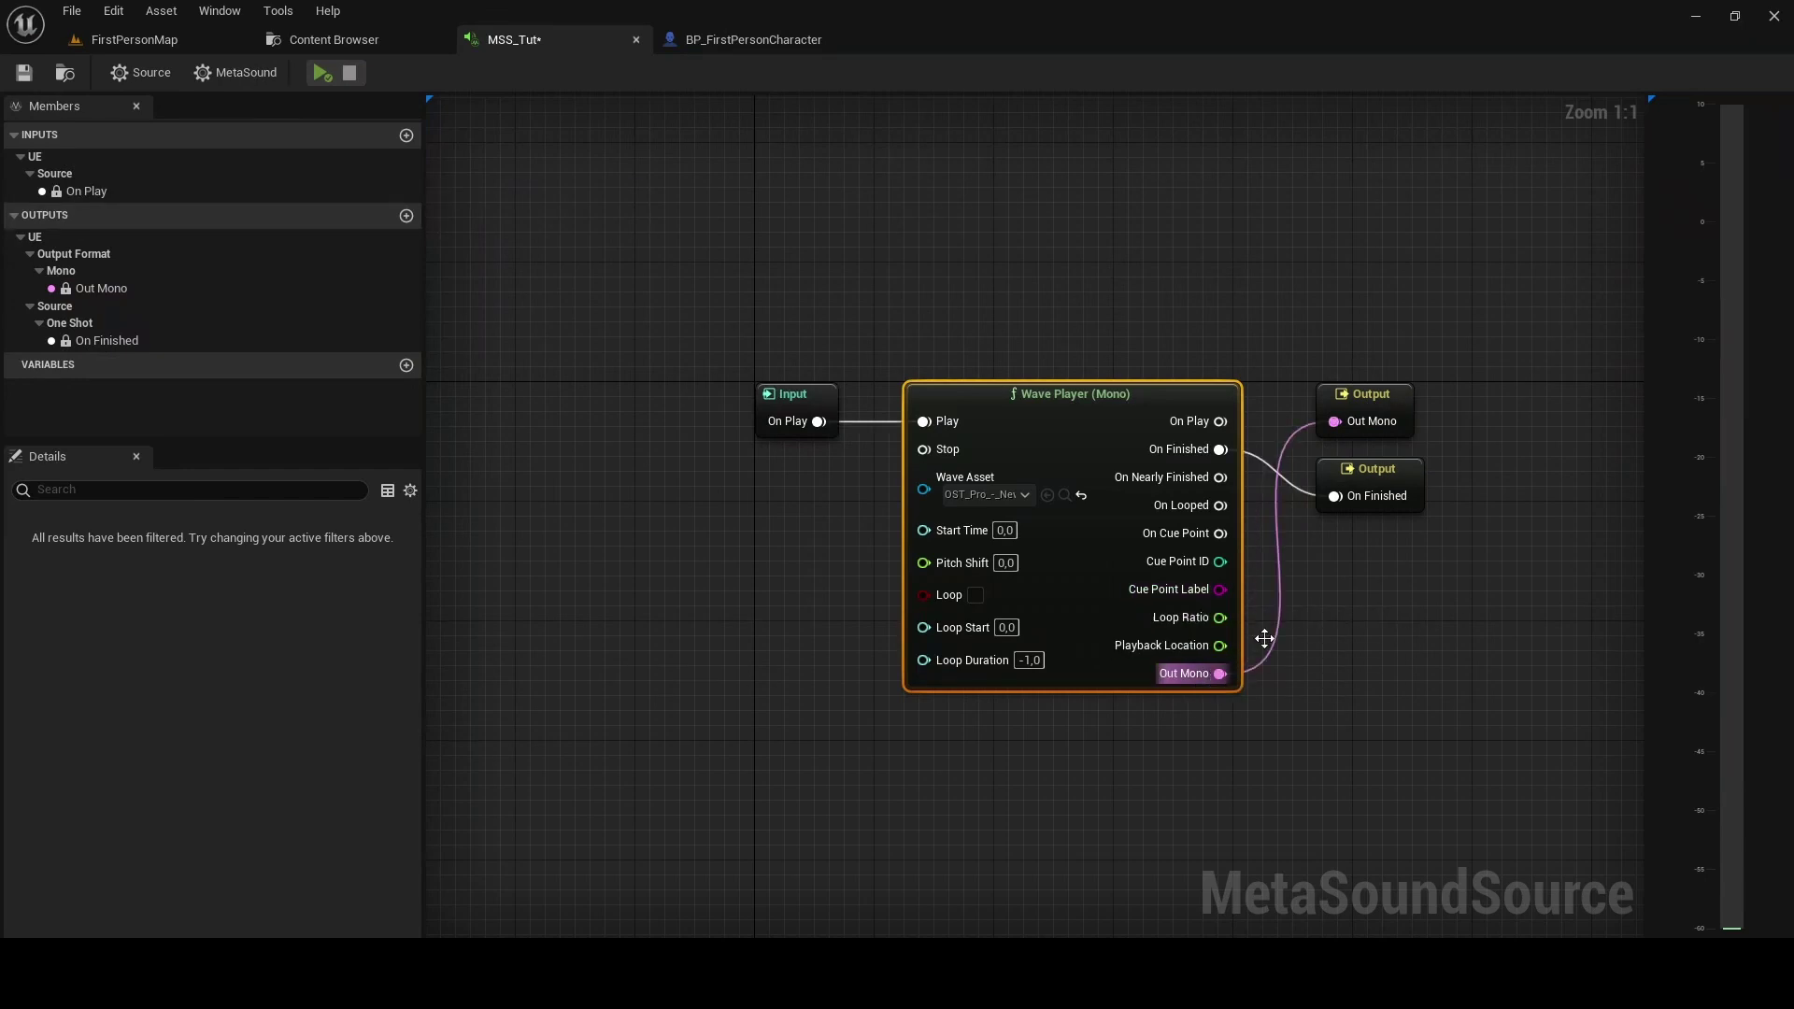
left_click_drag(1379, 401, 1356, 654)
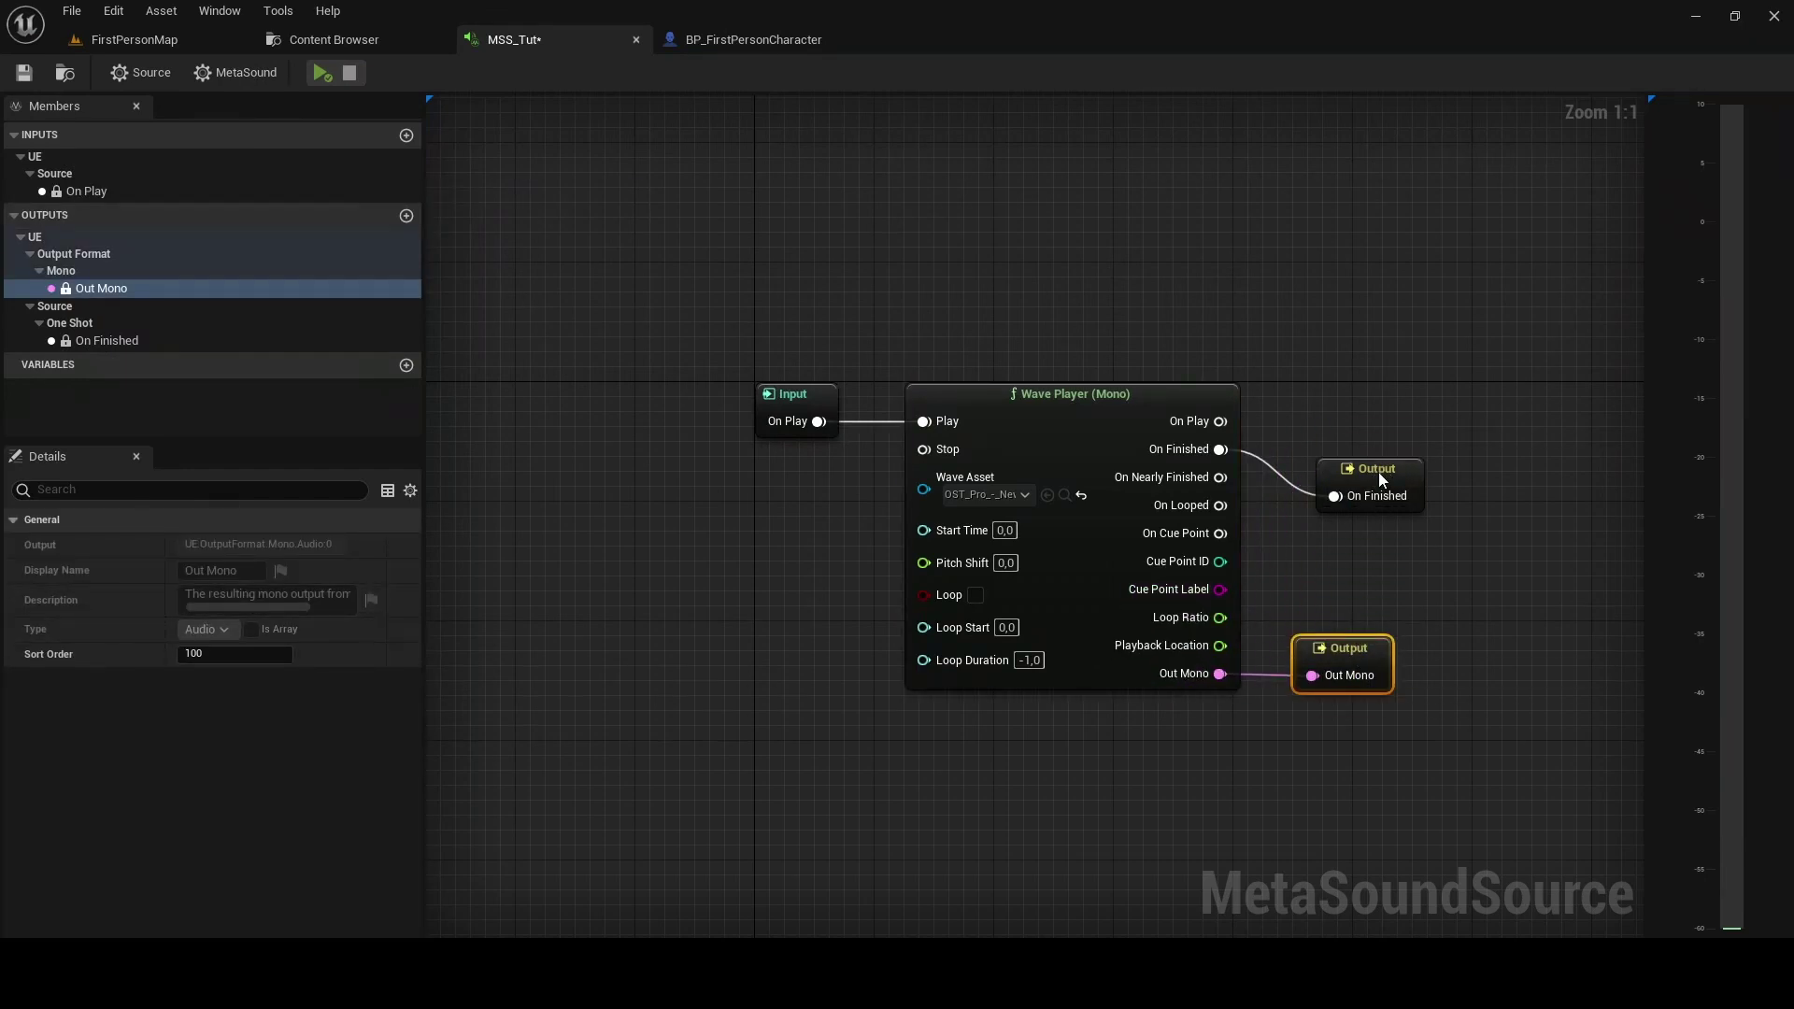
left_click_drag(1377, 473, 1339, 428)
- Preview the MetaSound playback, then stop it
left_click(321, 77)
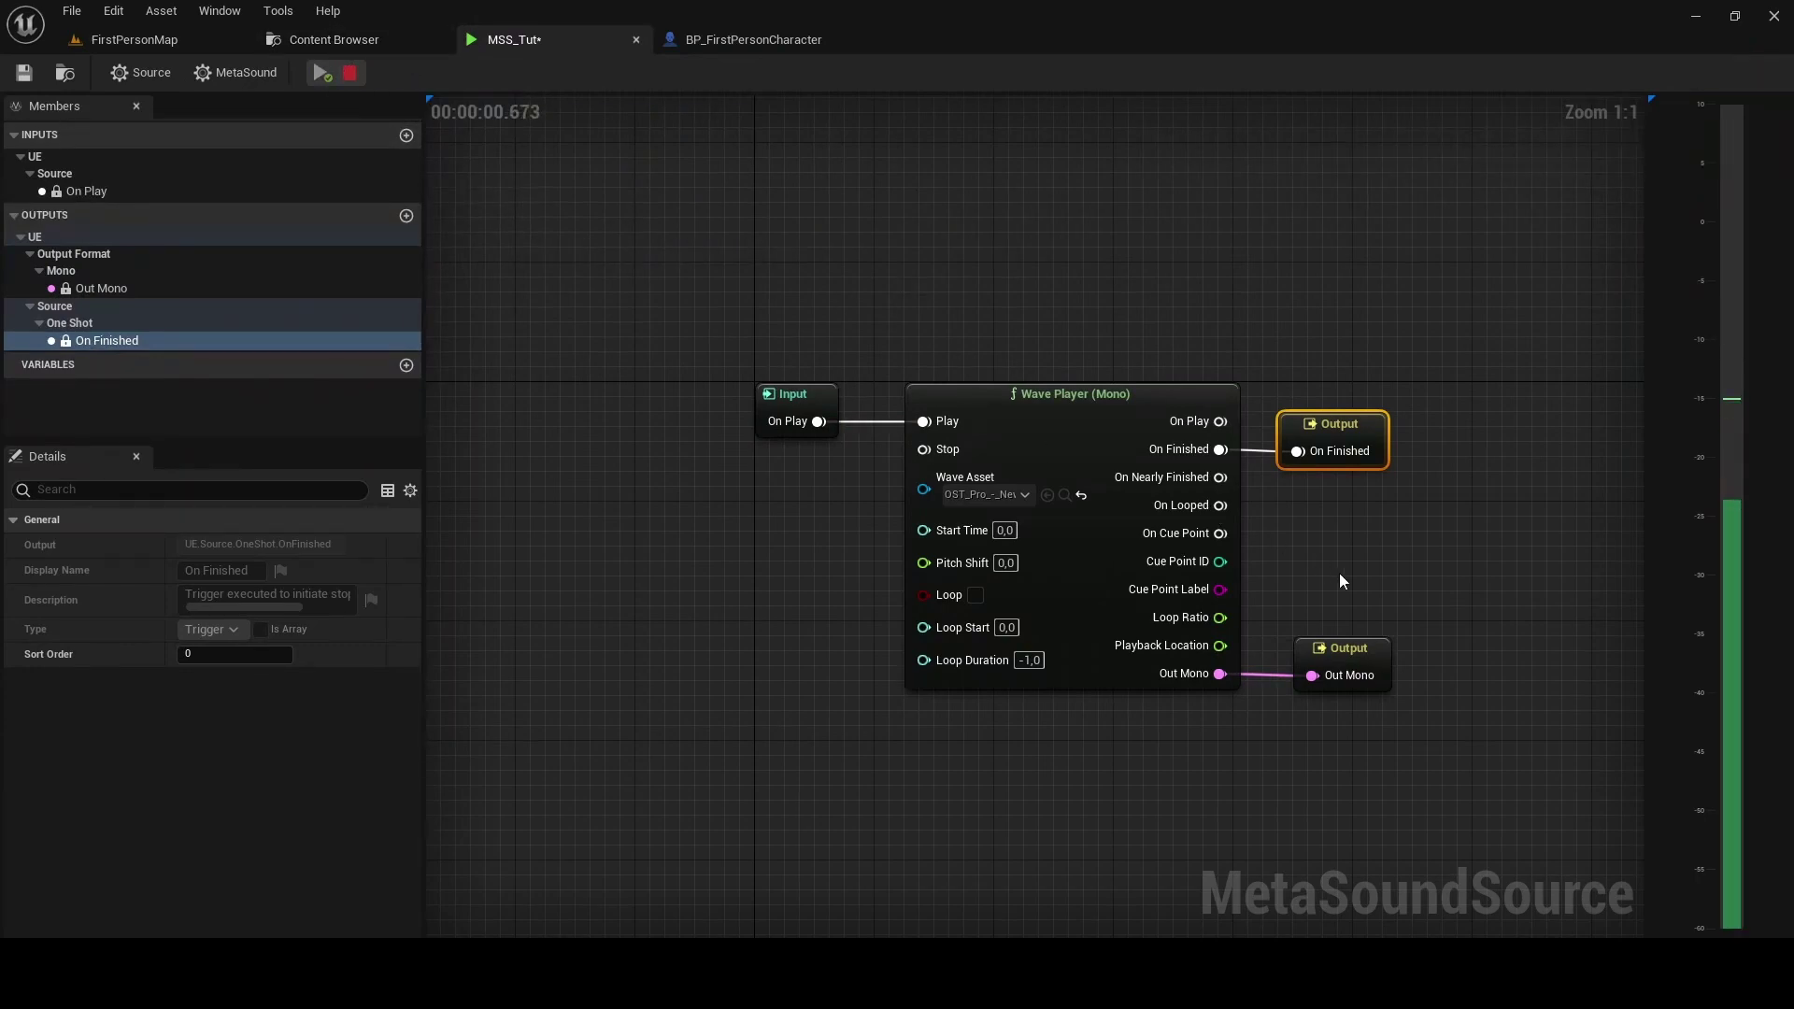
right_click_drag(1307, 561, 1101, 473)
left_click(349, 77)
right_click_drag(1227, 569, 1029, 576)
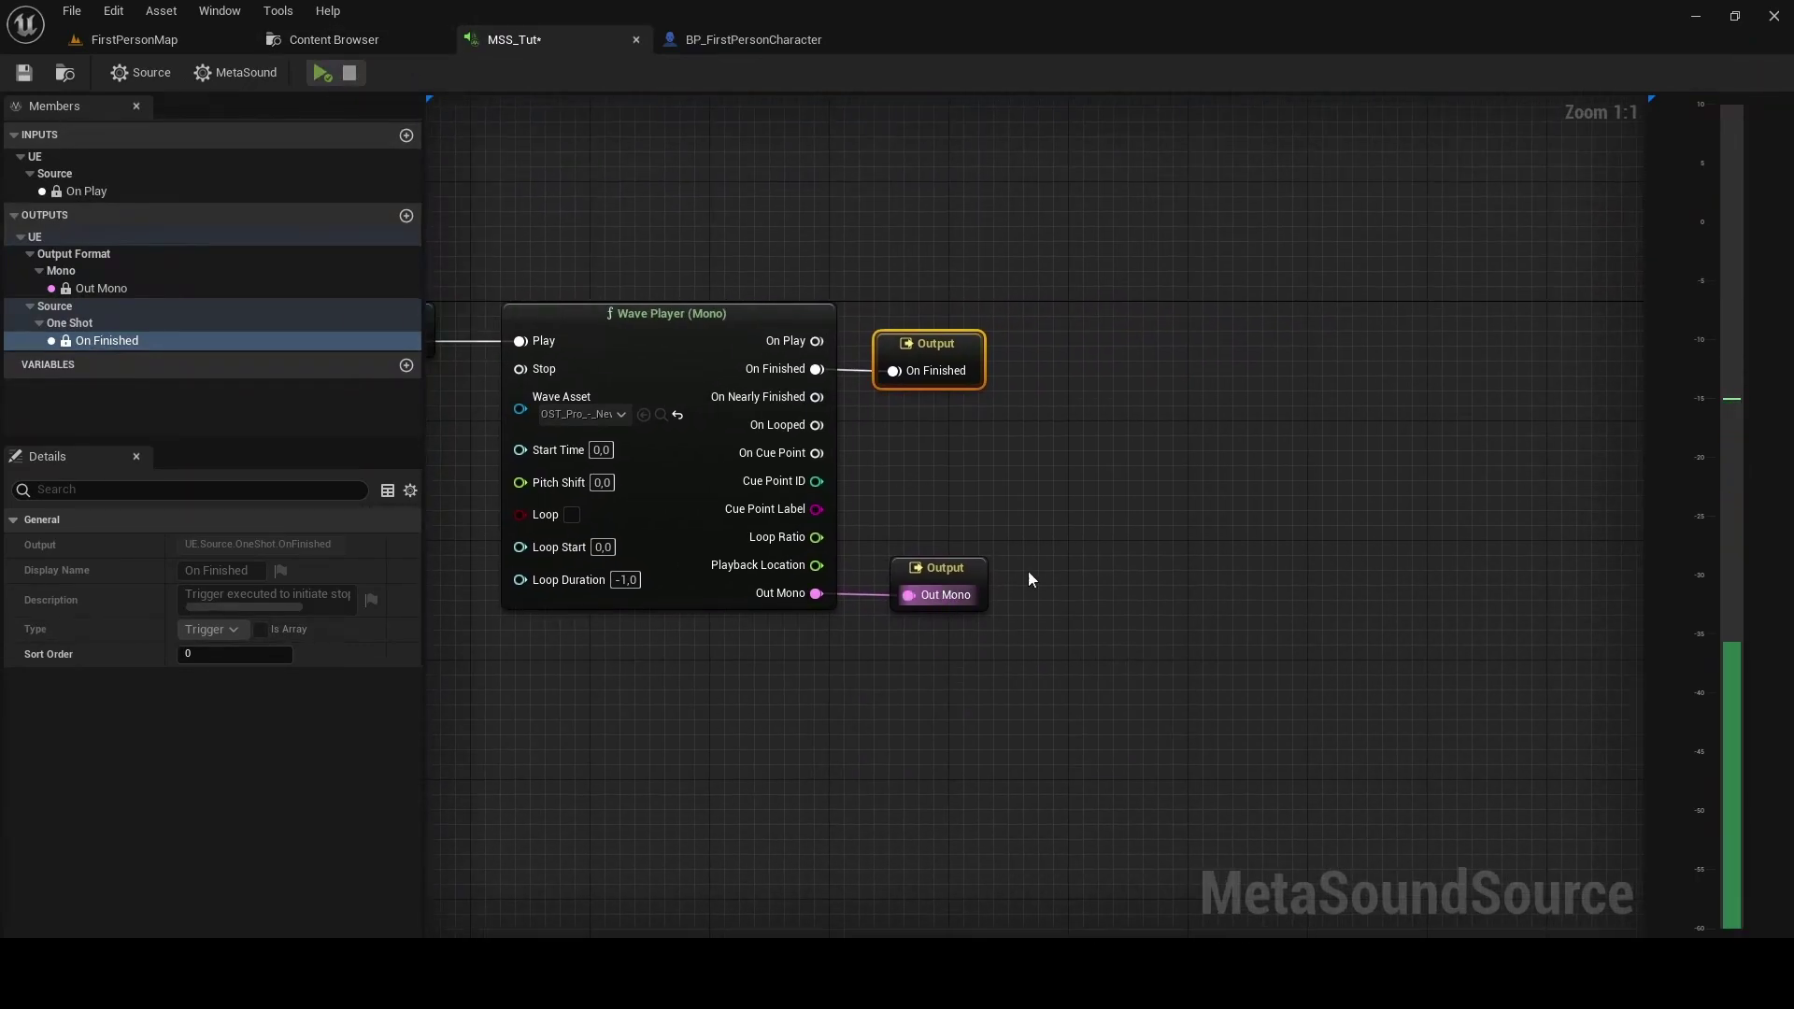
- Insert a Mono Mixer (2) between the Wave Player and the Out Mono output
right_click_drag(813, 754, 739, 667)
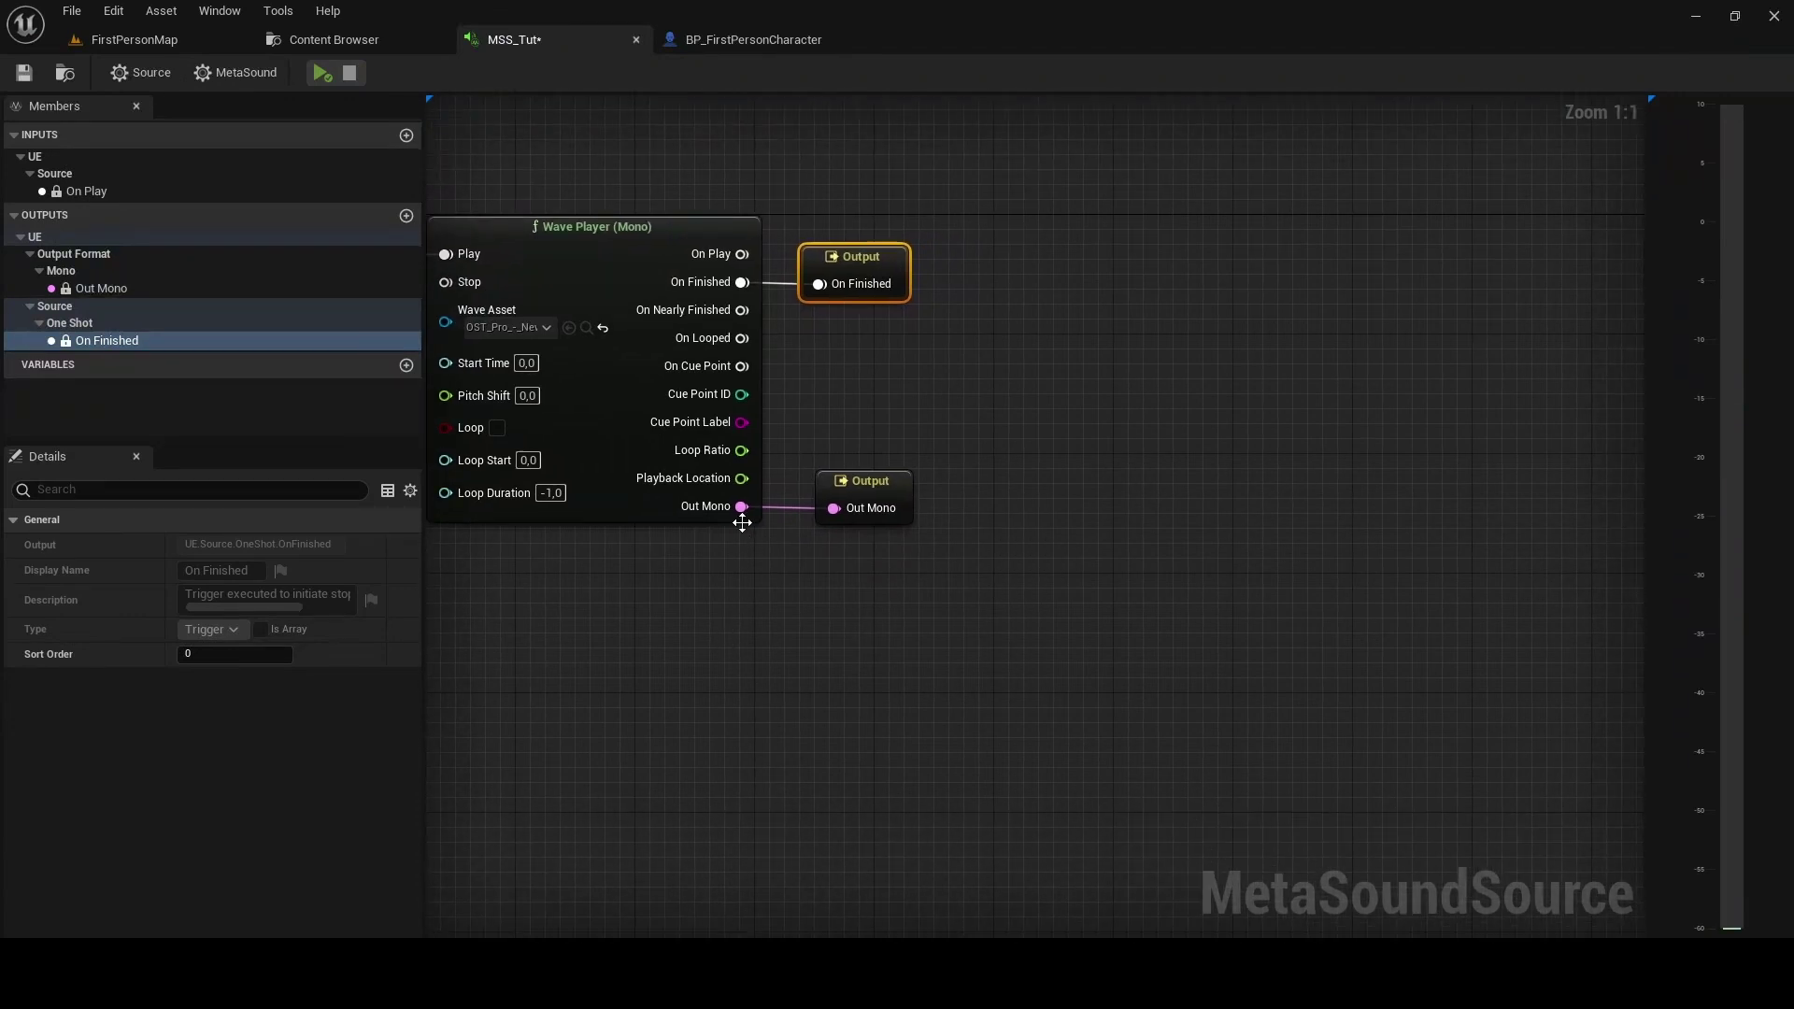
left_click_drag(742, 506, 784, 535)
type("mo")
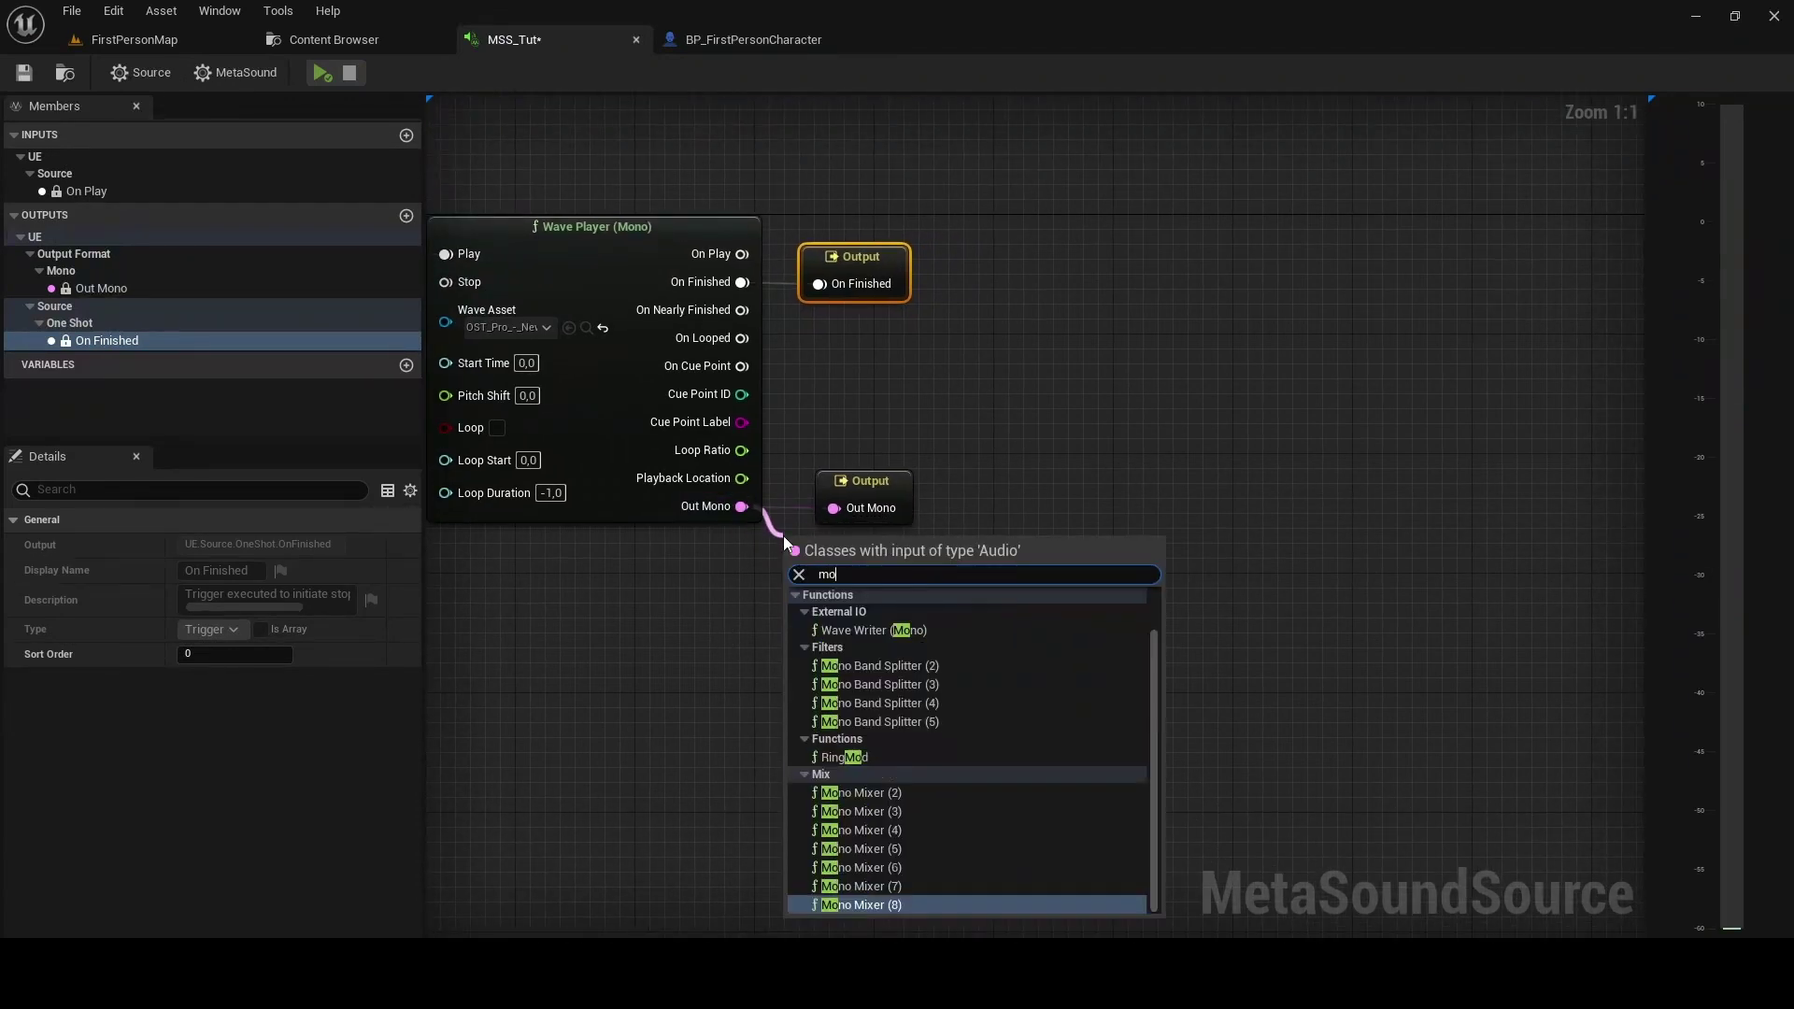
type("no mix")
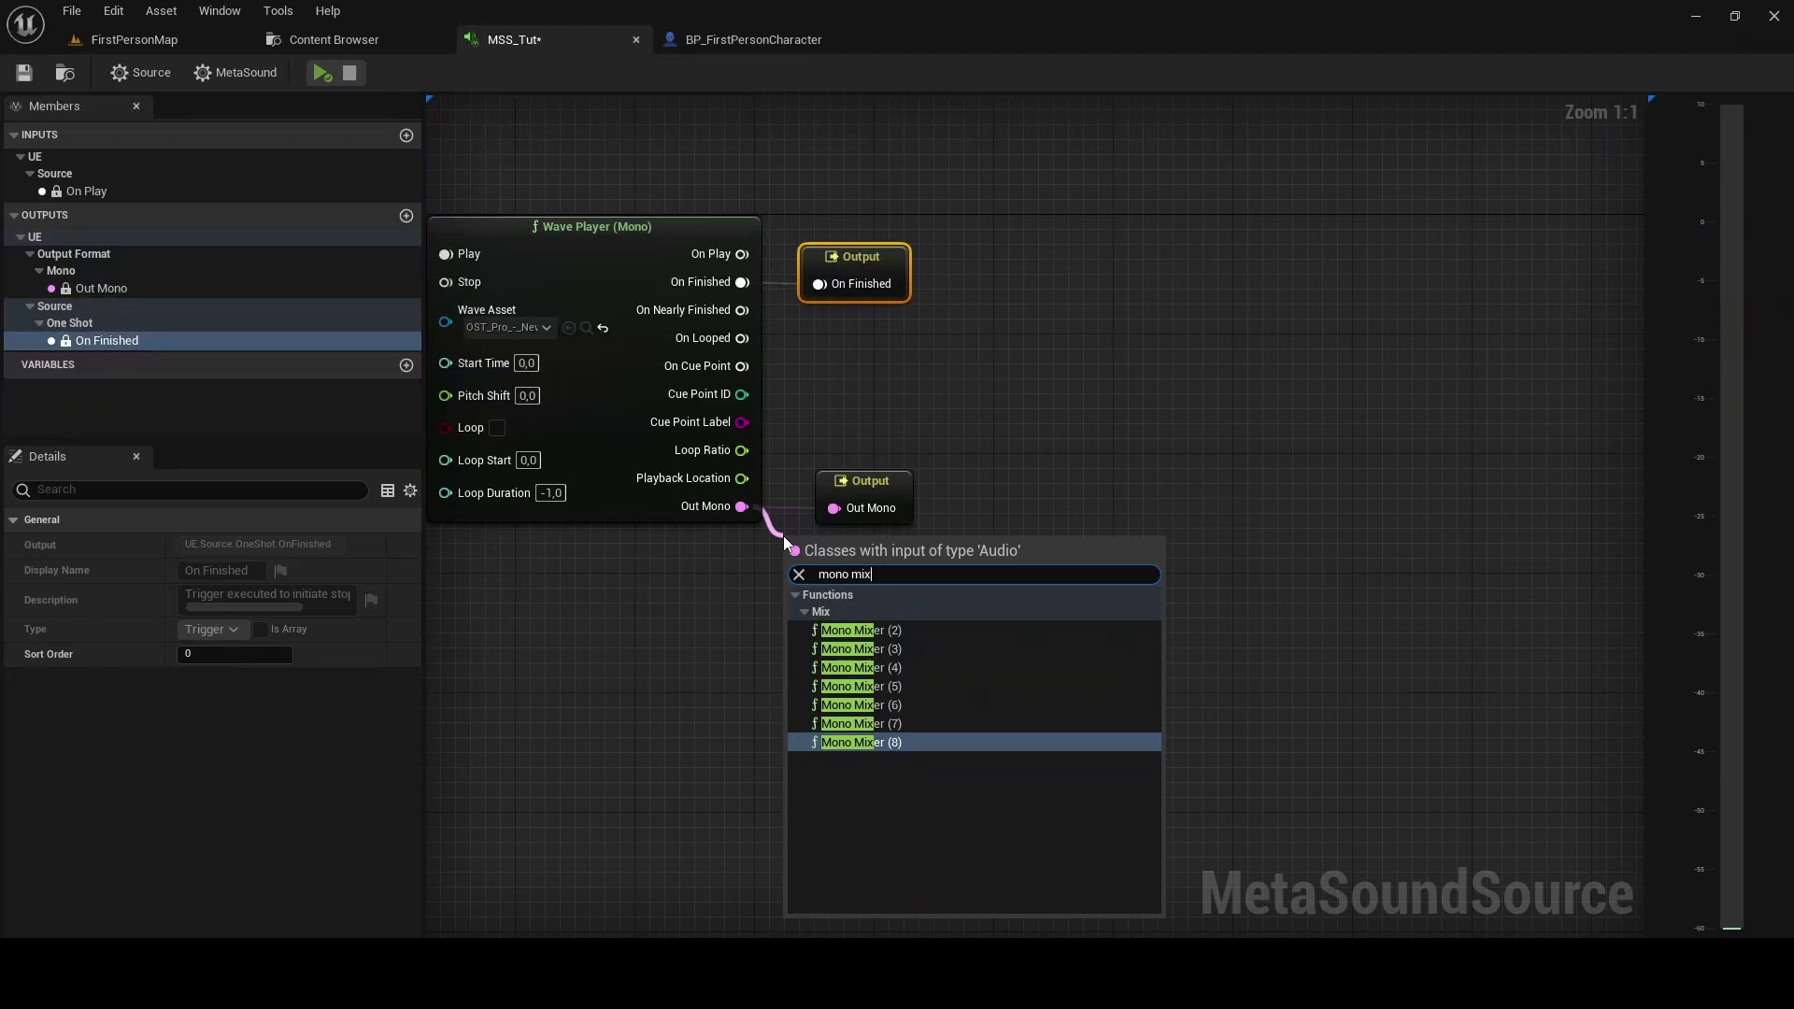
type("er")
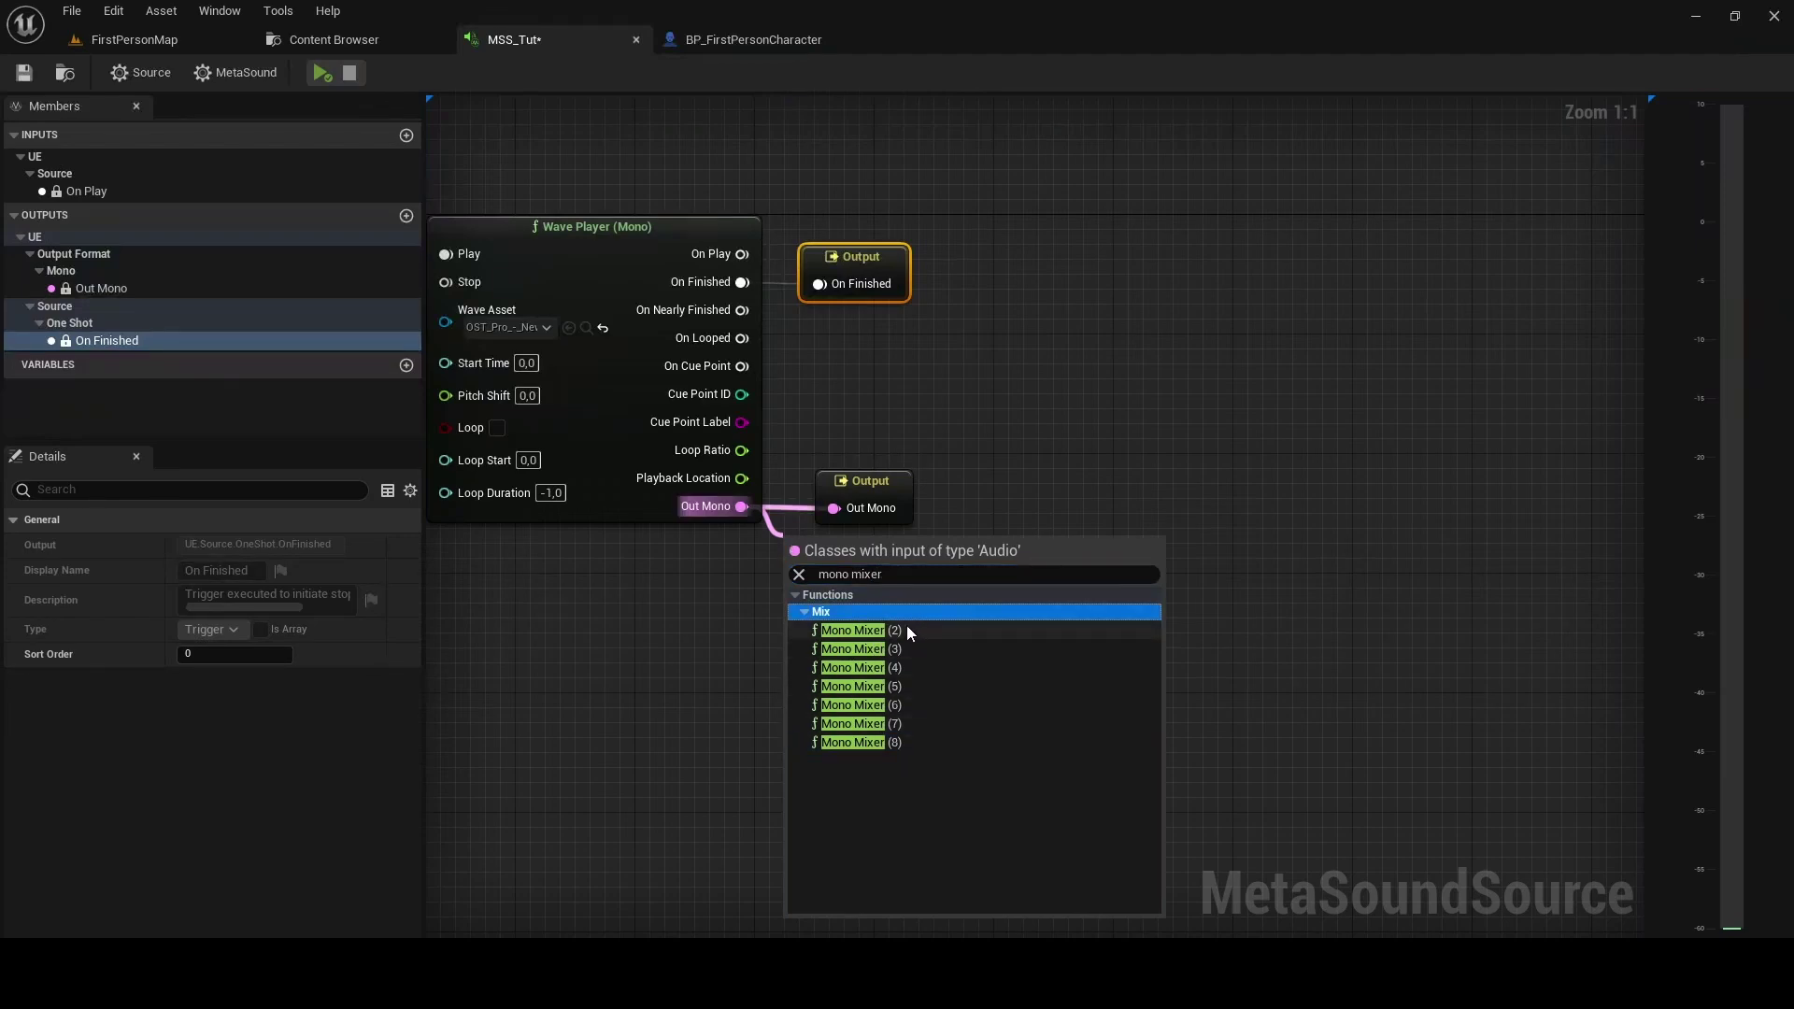
left_click(906, 629)
left_click(877, 481)
left_click_drag(912, 484, 1140, 483)
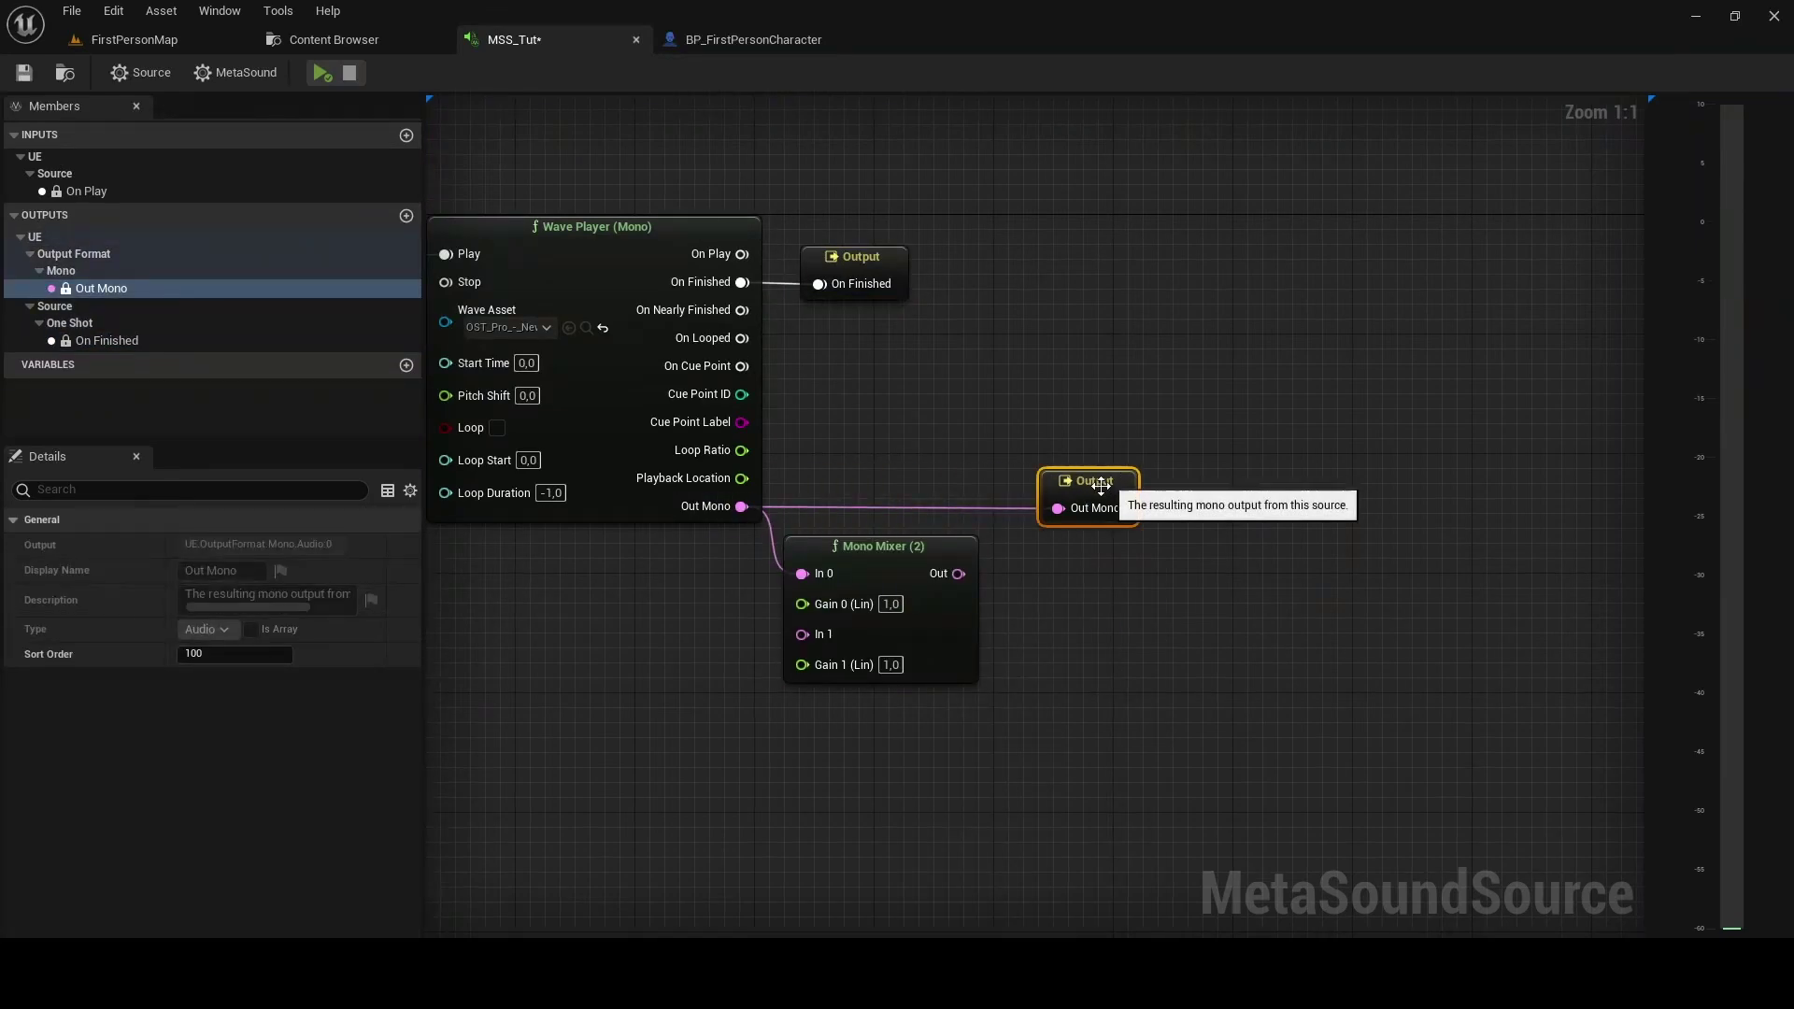
left_click_drag(907, 568, 936, 504)
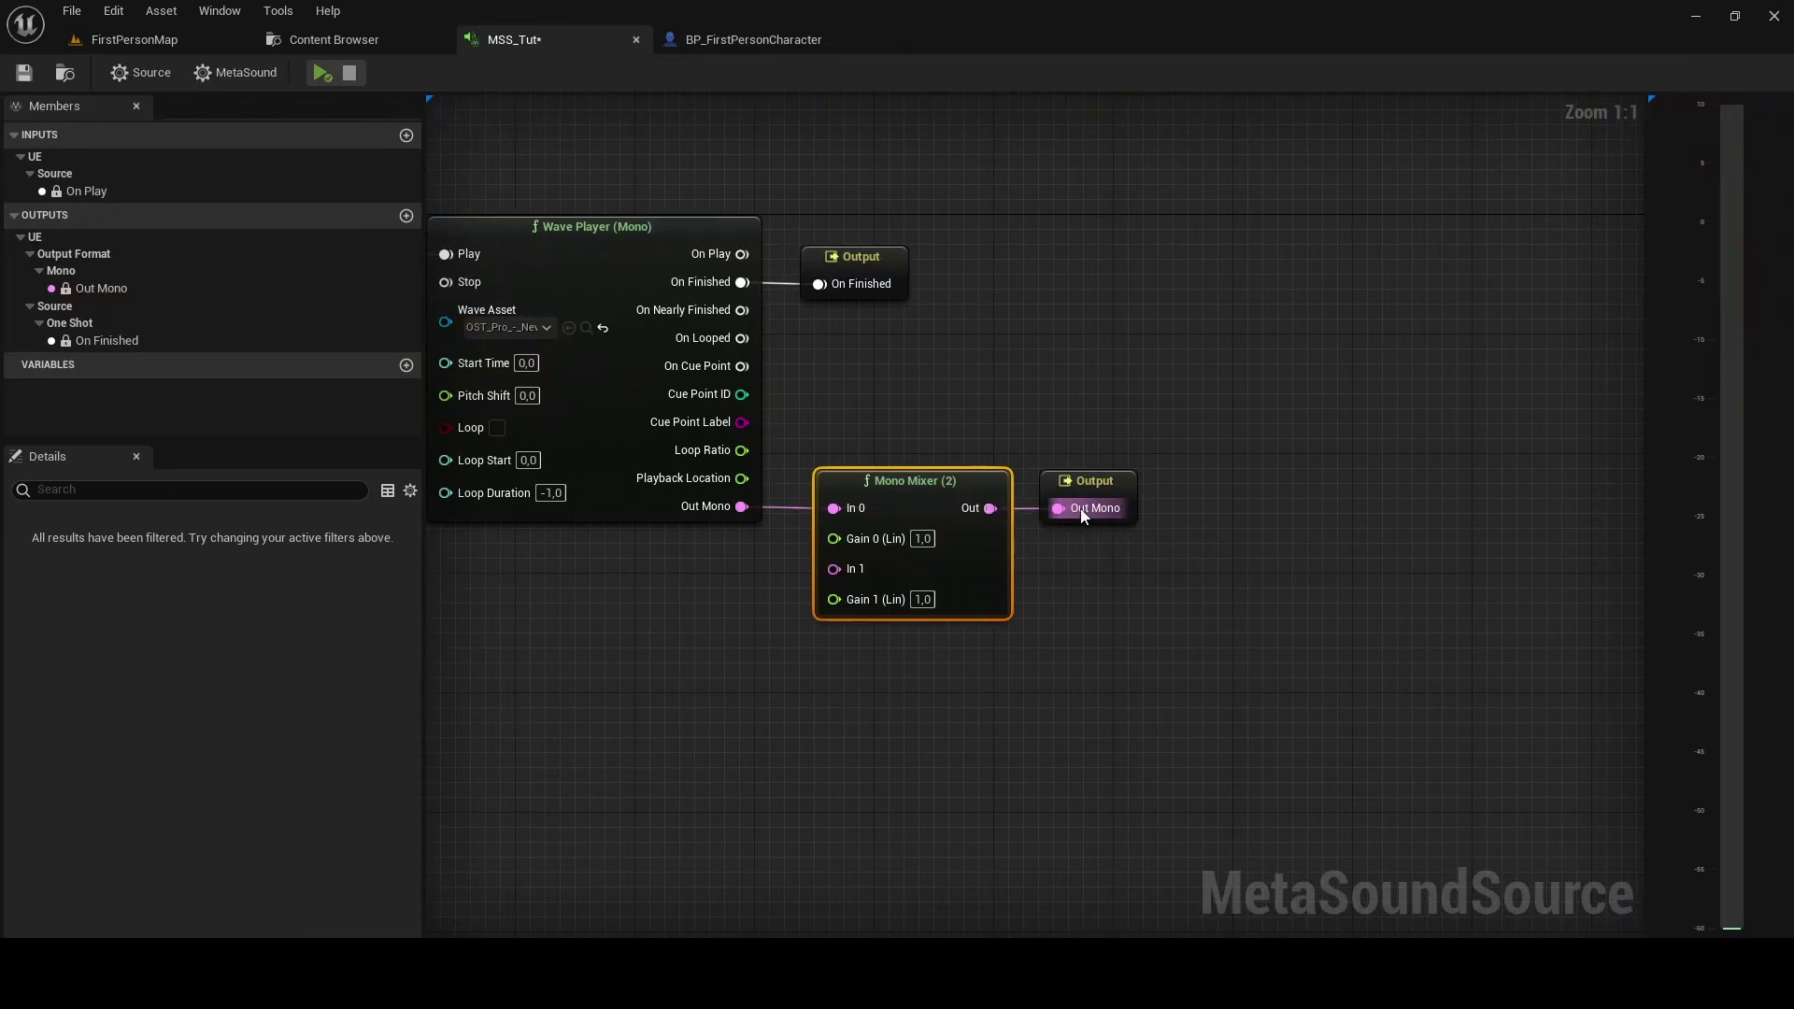
- Set the mixer's Gain 0 to 0.3 and preview the quieter sound
mouse_move(911, 516)
left_mouse_down()
mouse_move(925, 477)
mouse_move(921, 498)
left_mouse_up()
left_click(923, 523)
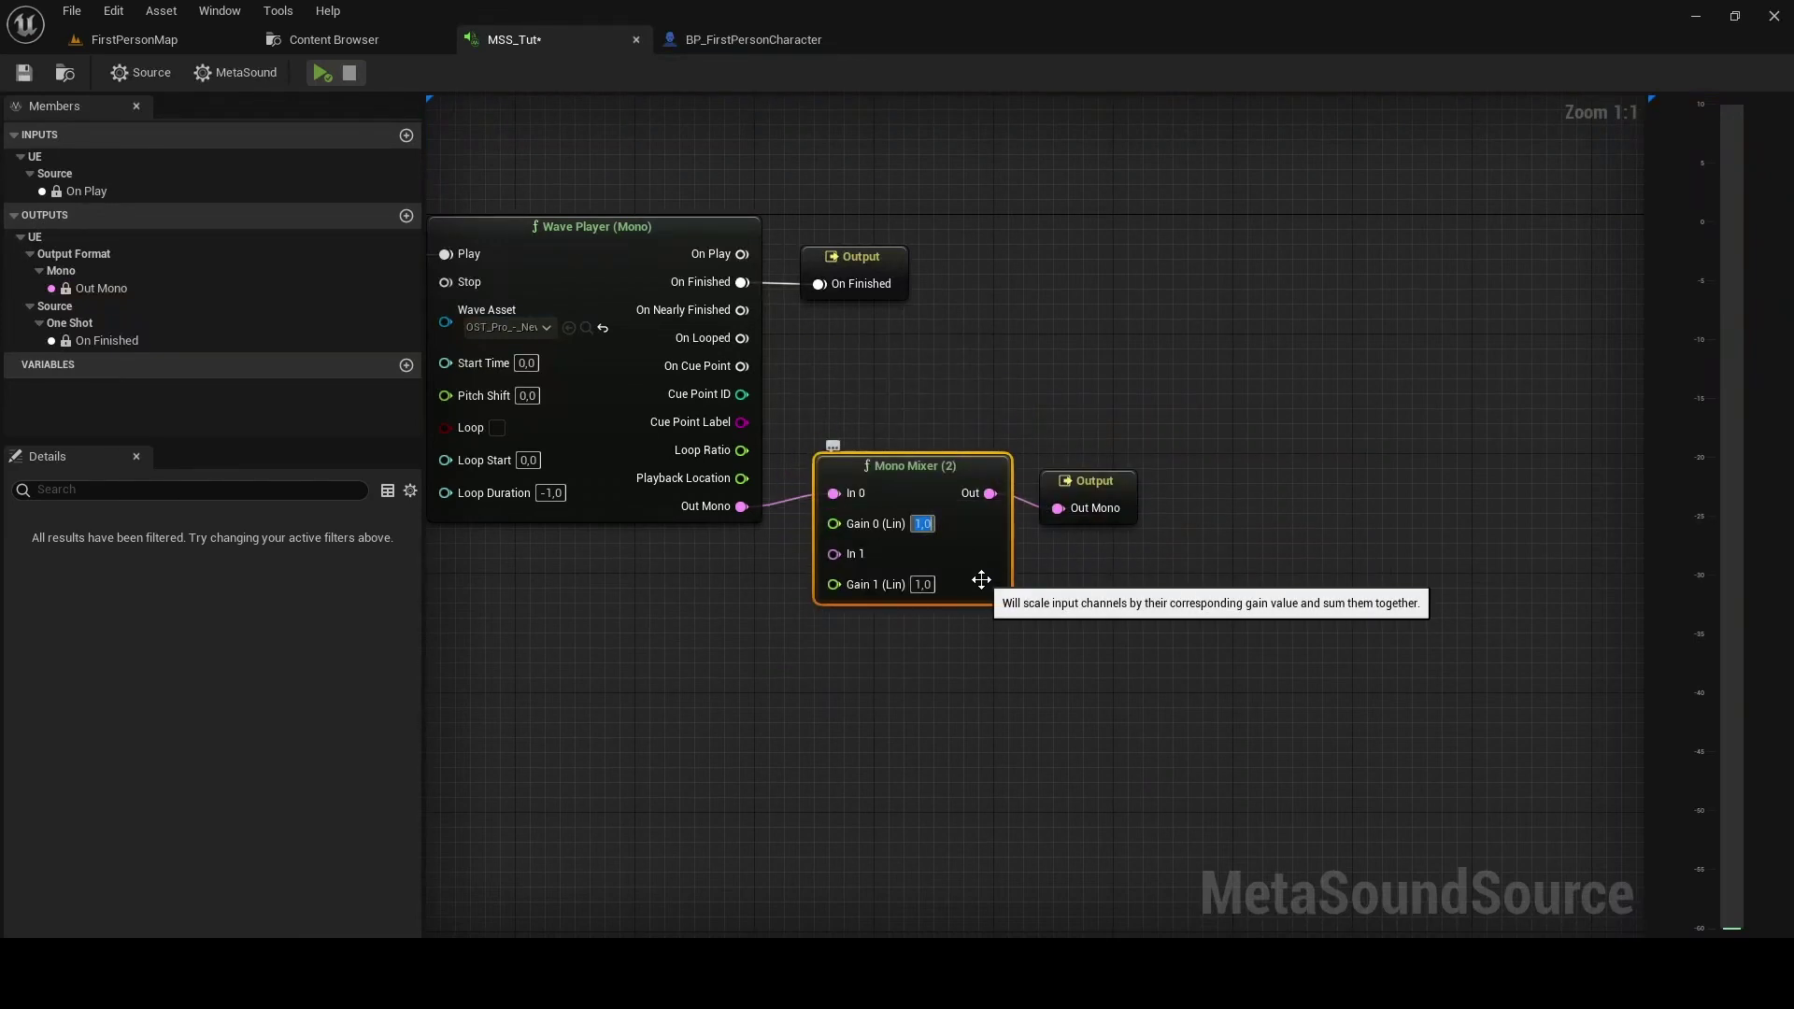
type(",3")
type("0")
key("Return")
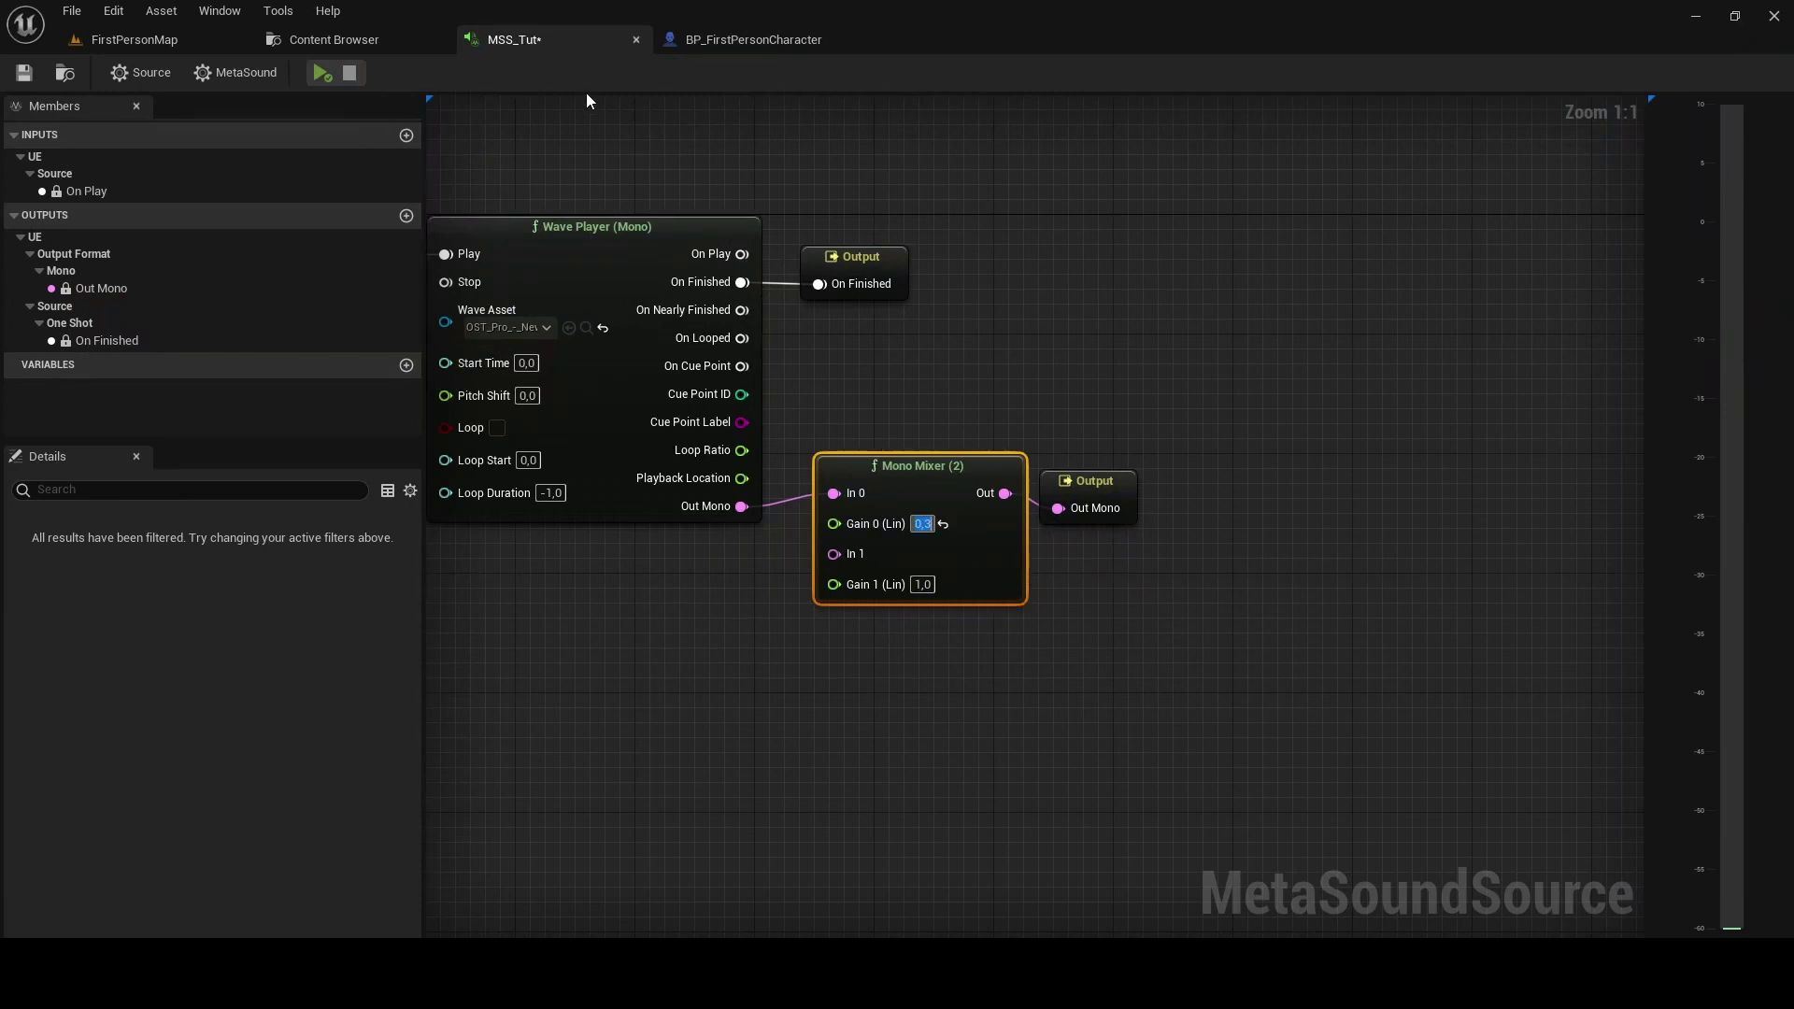
left_click(322, 73)
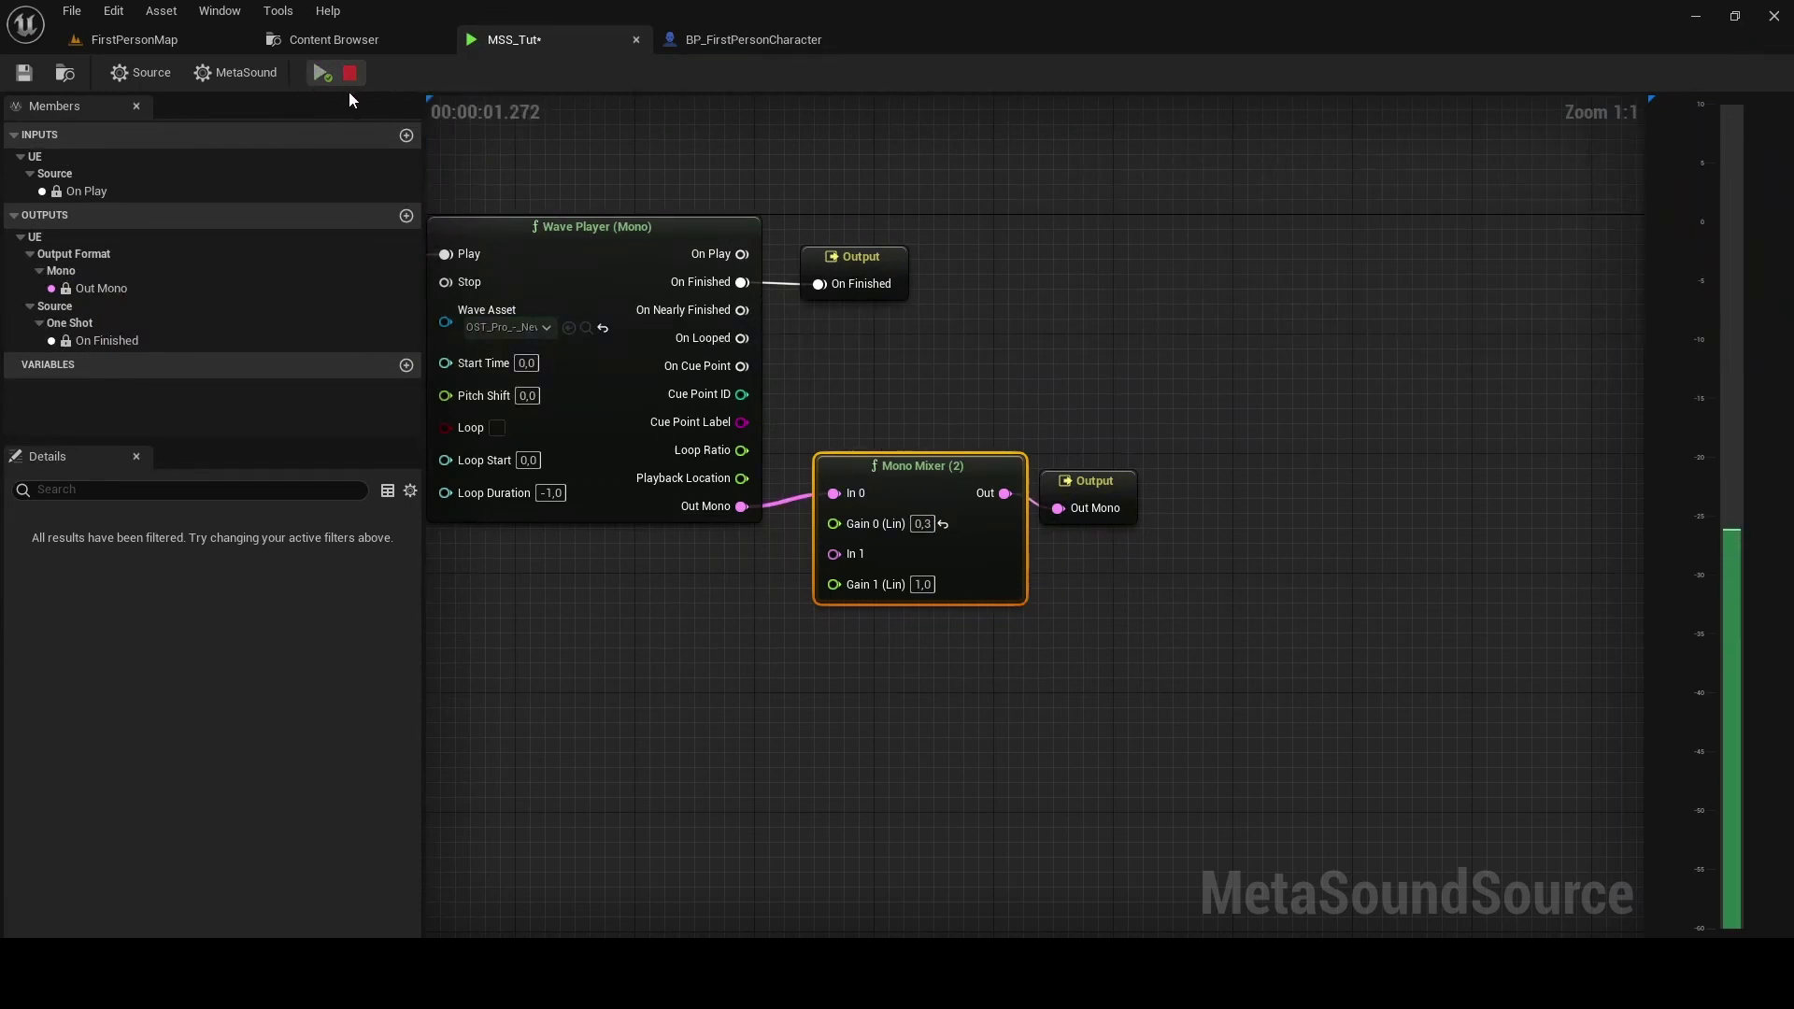
- Add an InterpTo node to the MSS_Tut graph
left_click(658, 320)
key("Home")
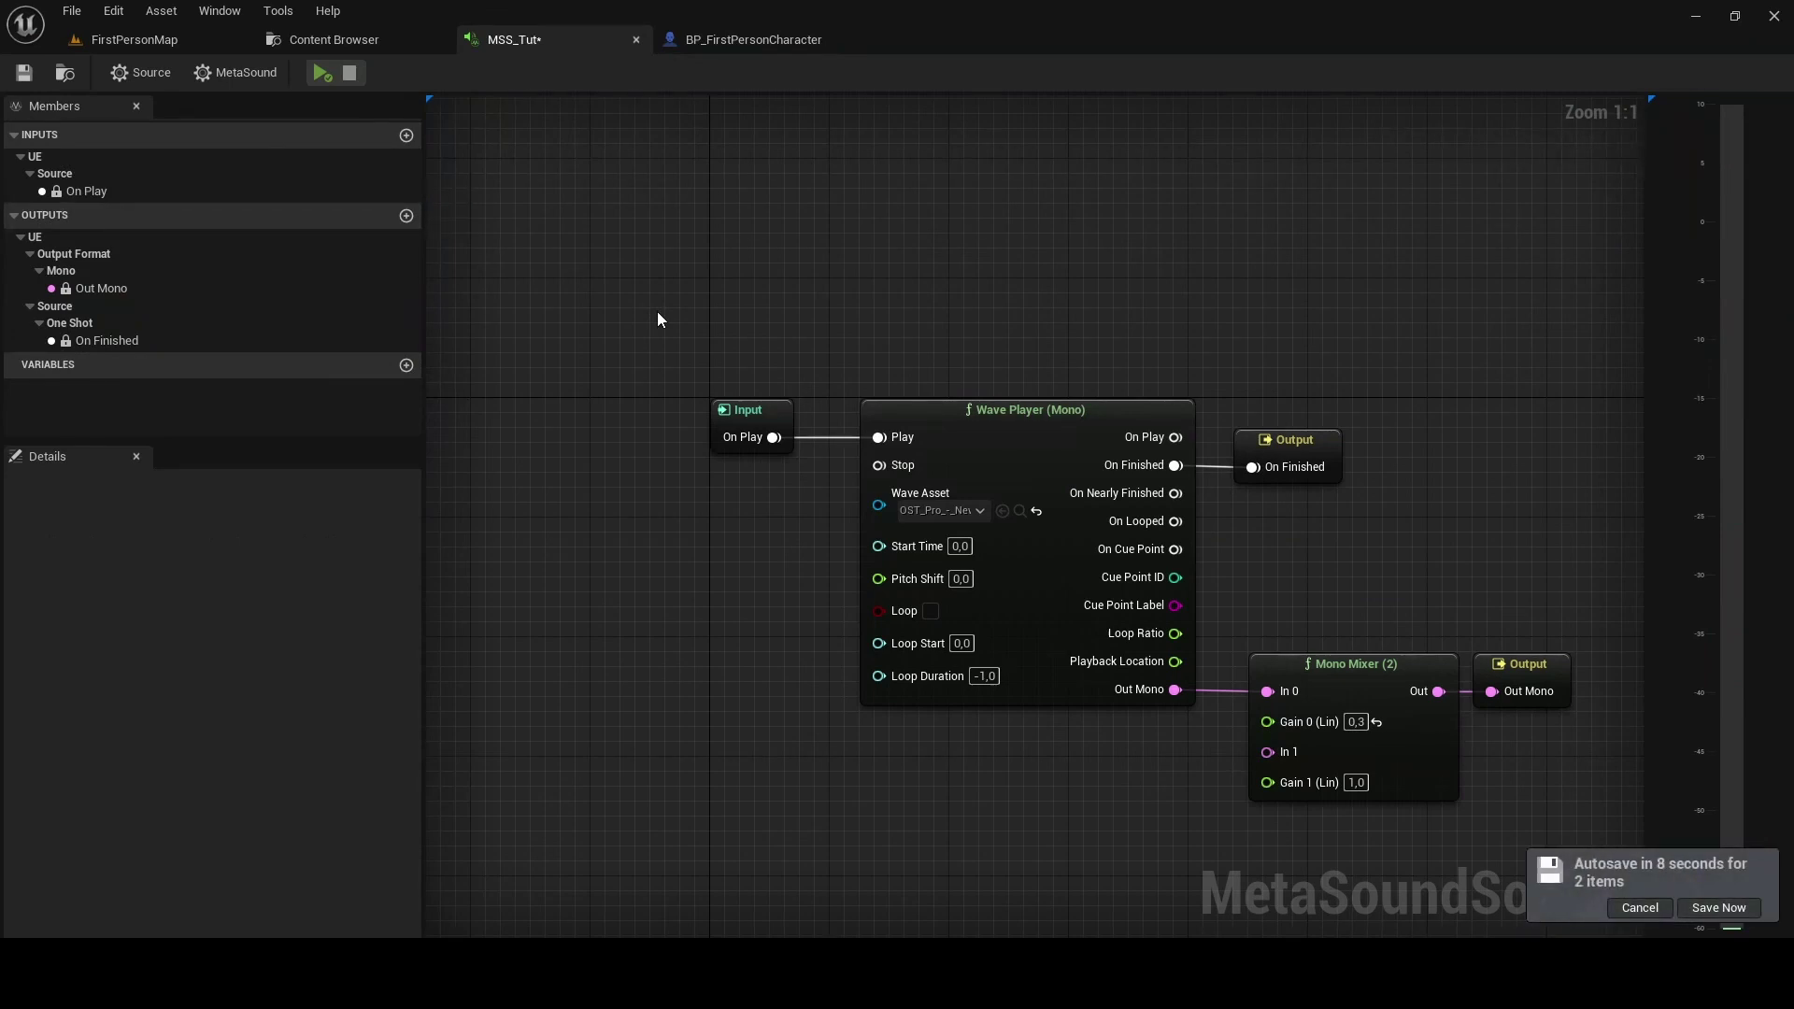
right_click(674, 297)
type("in")
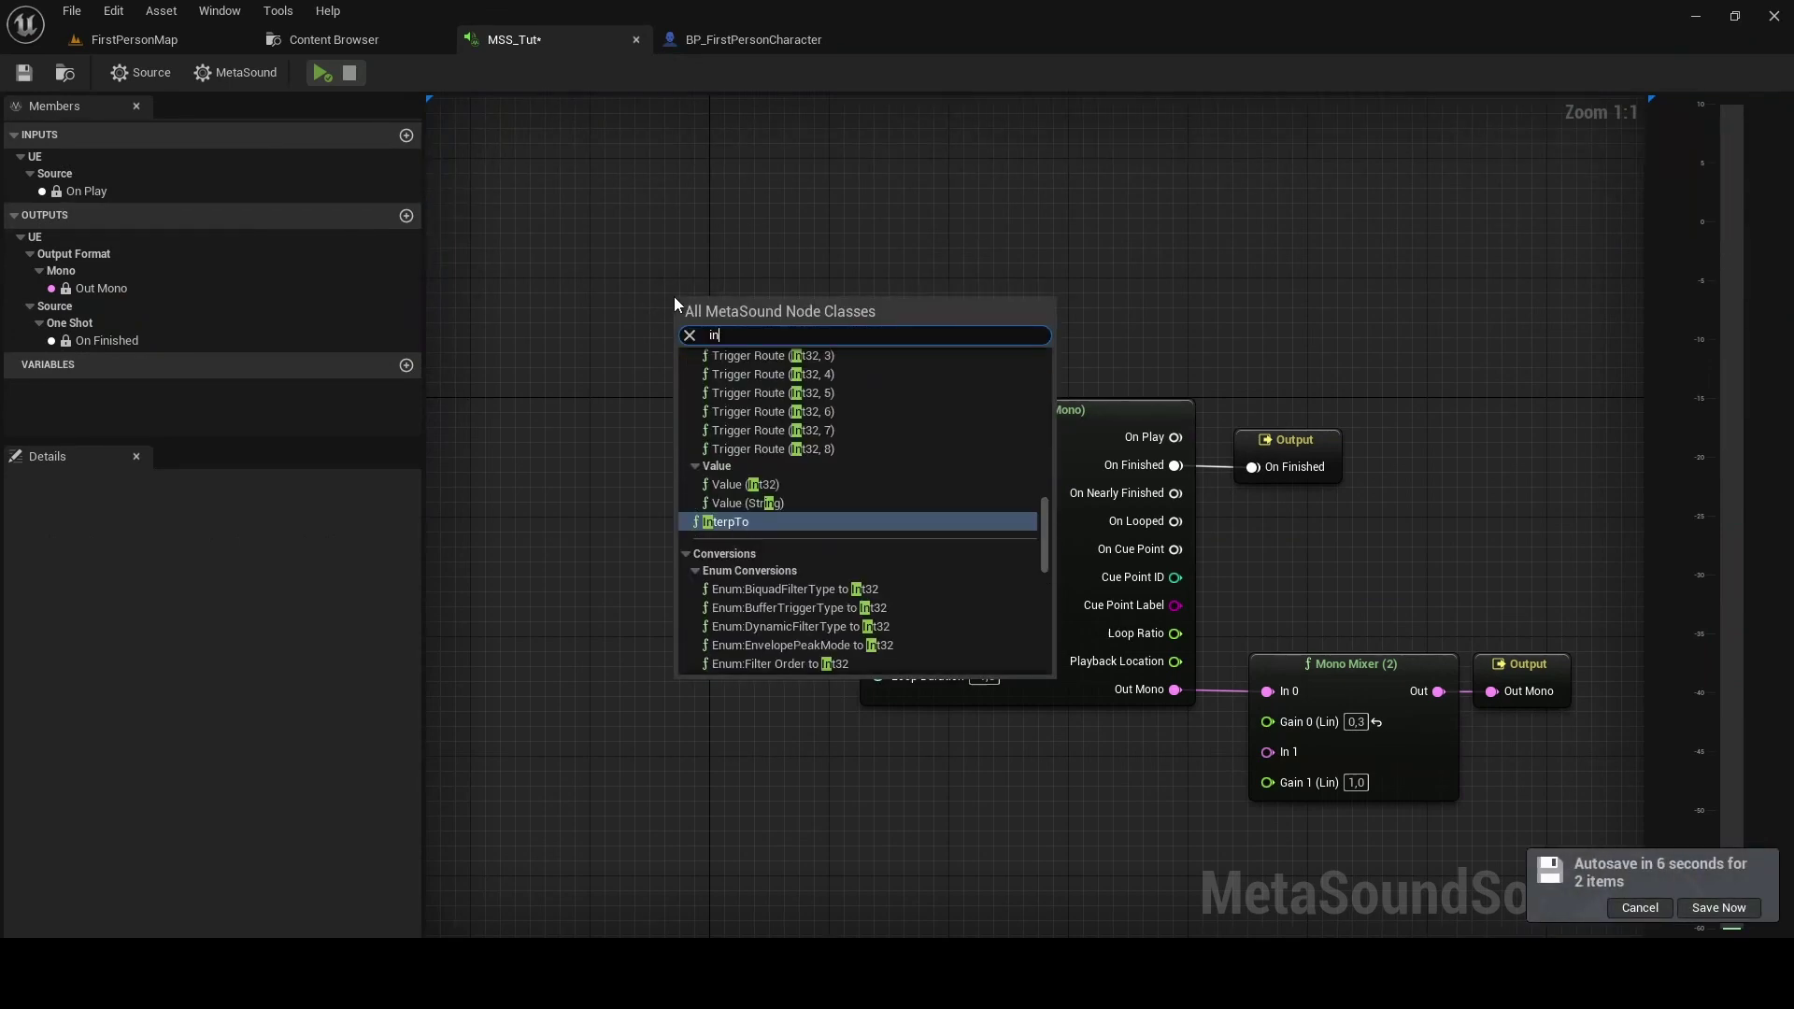
type("terp")
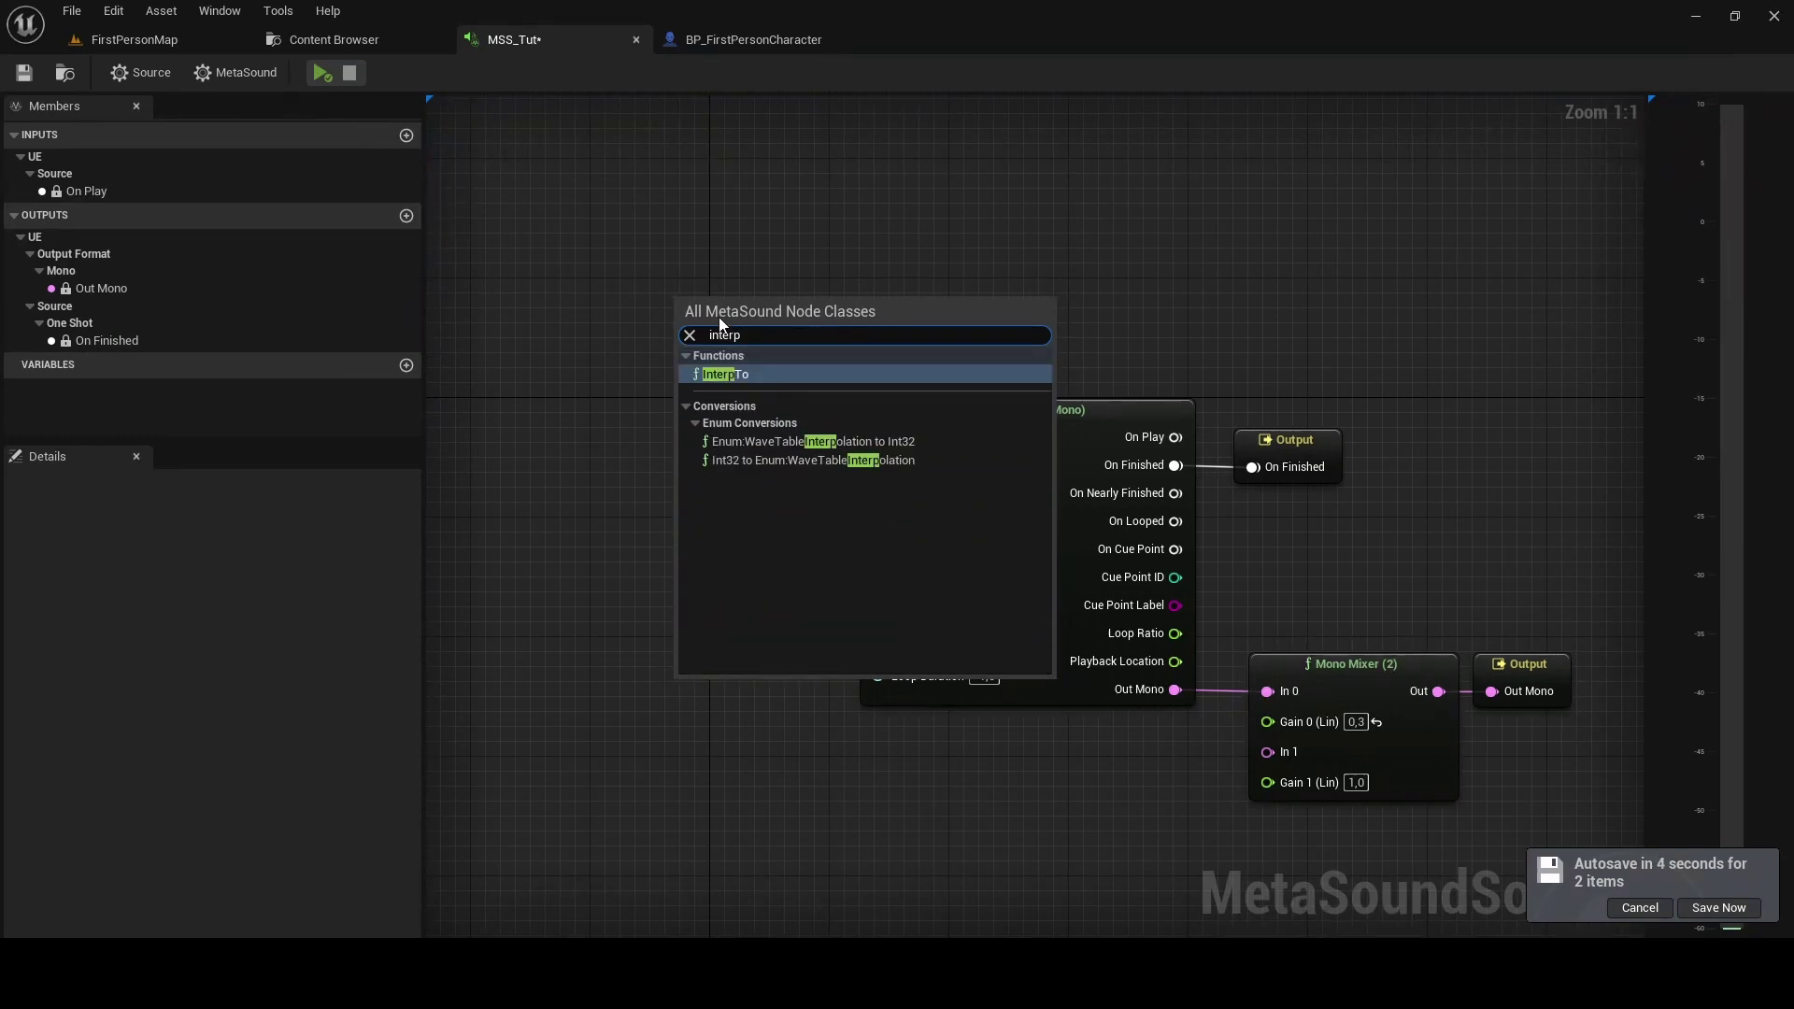
left_click(747, 375)
right_click_drag(1064, 272, 1143, 352)
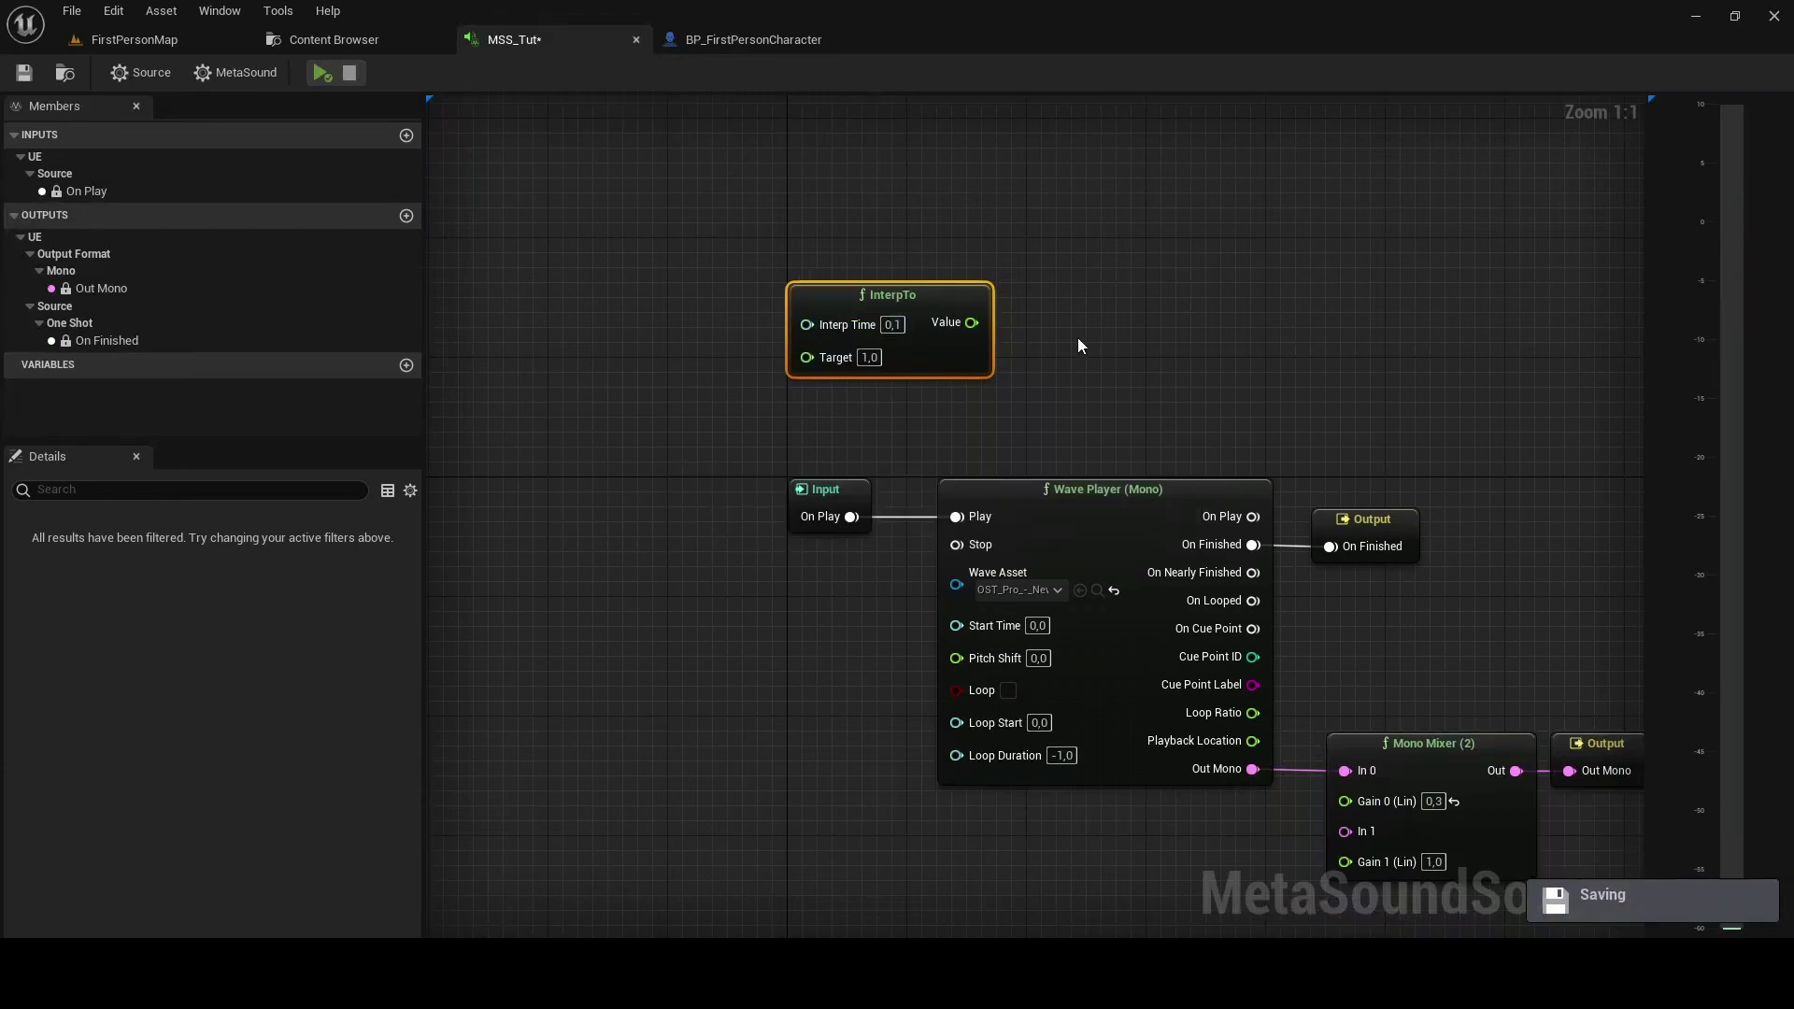
- Promote InterpTo's Value, Target and Interp Time pins to graph variables
left_click_drag(971, 322, 1022, 336)
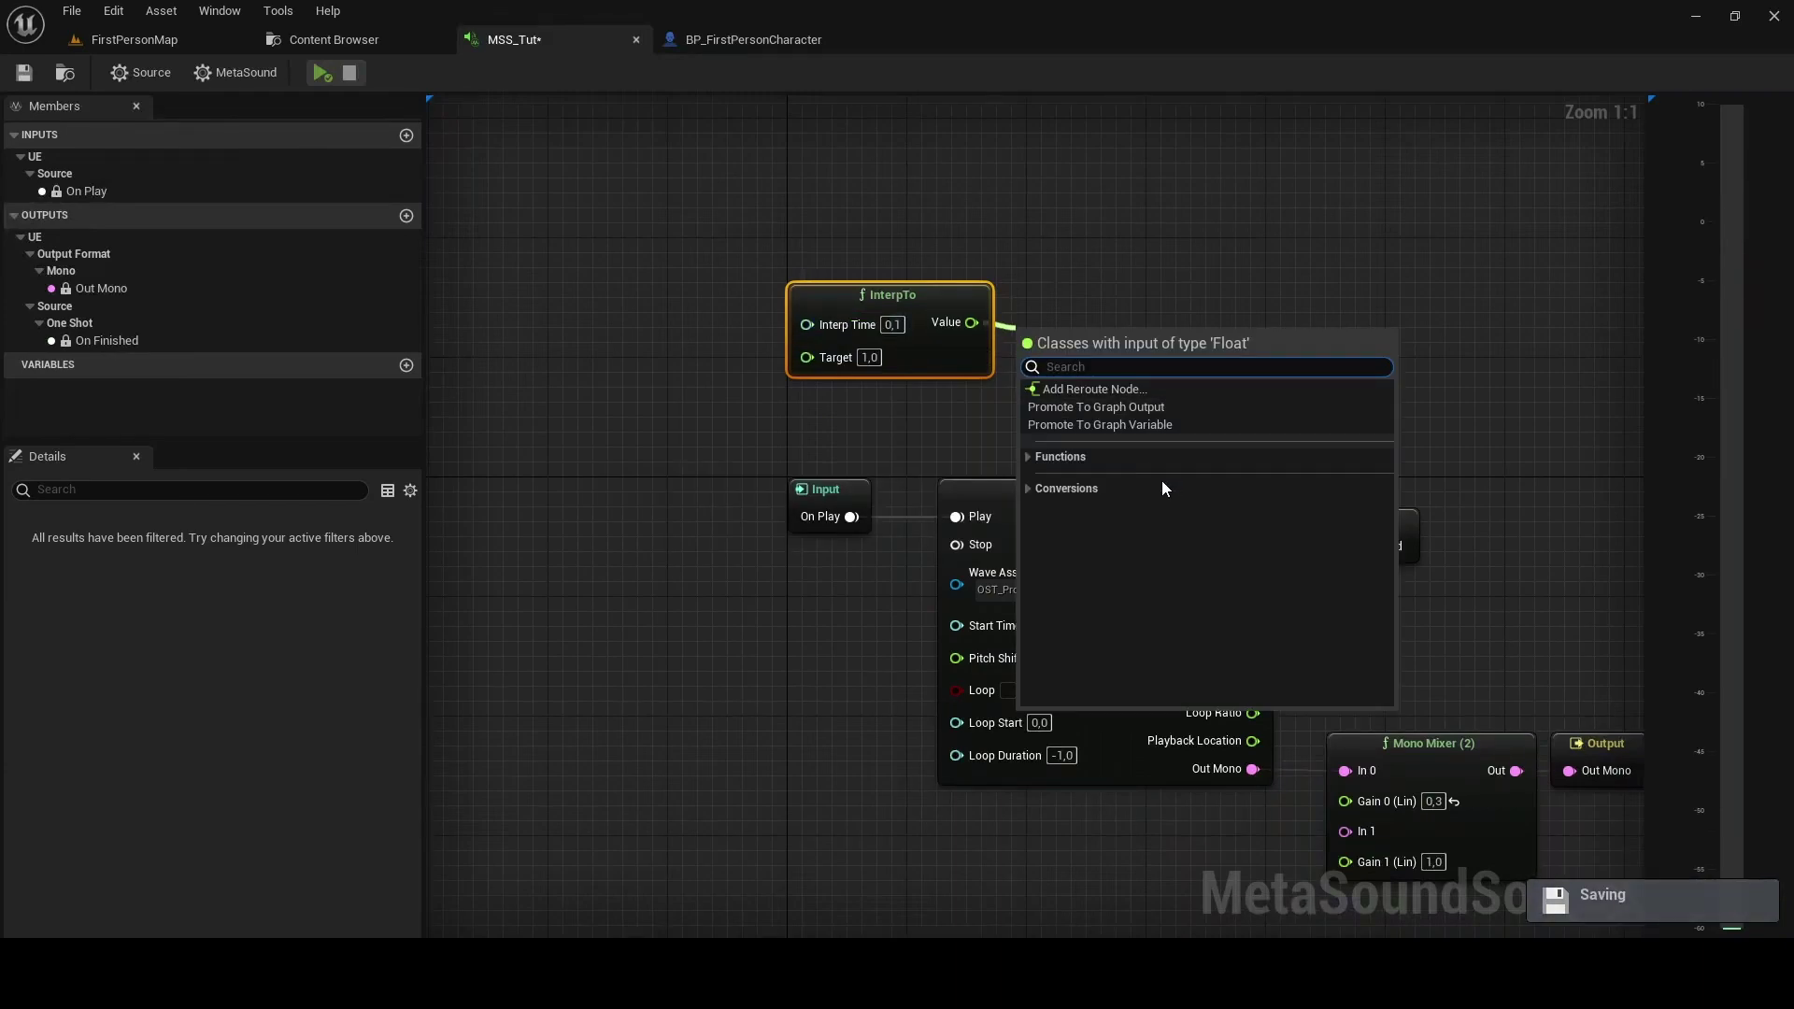
left_click(1093, 426)
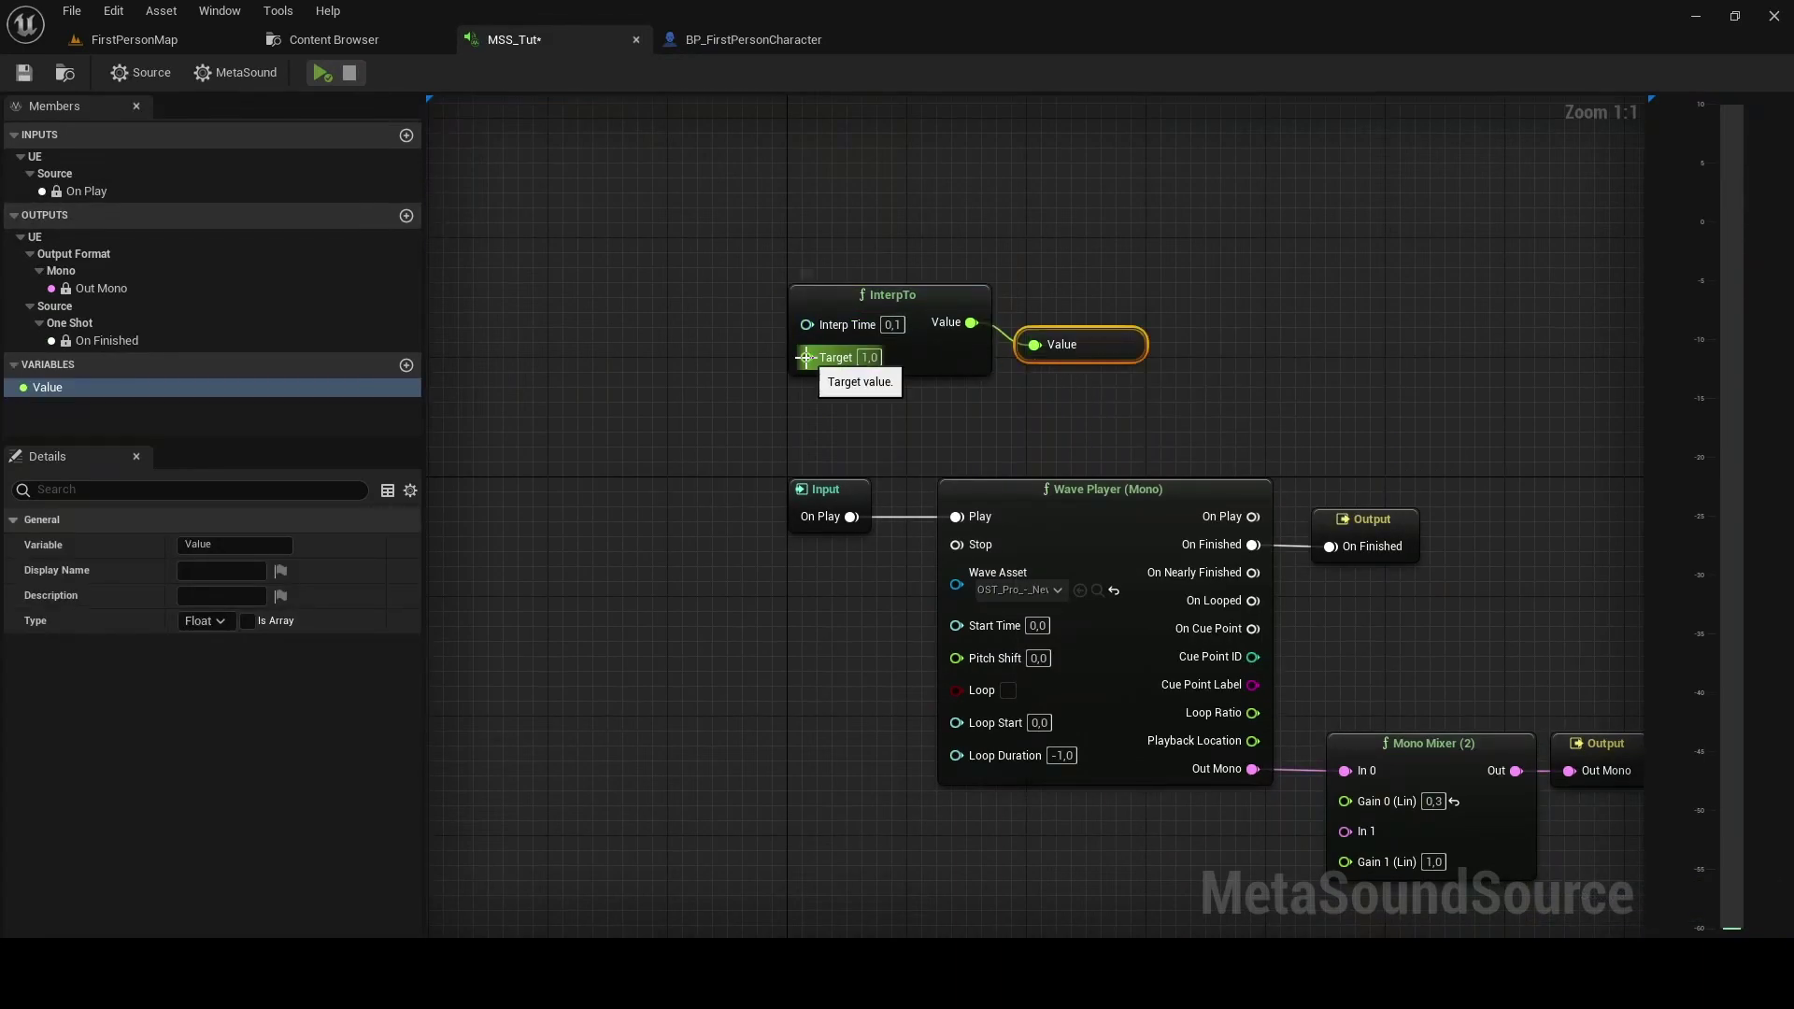
left_click_drag(805, 356, 795, 417)
left_click(855, 461)
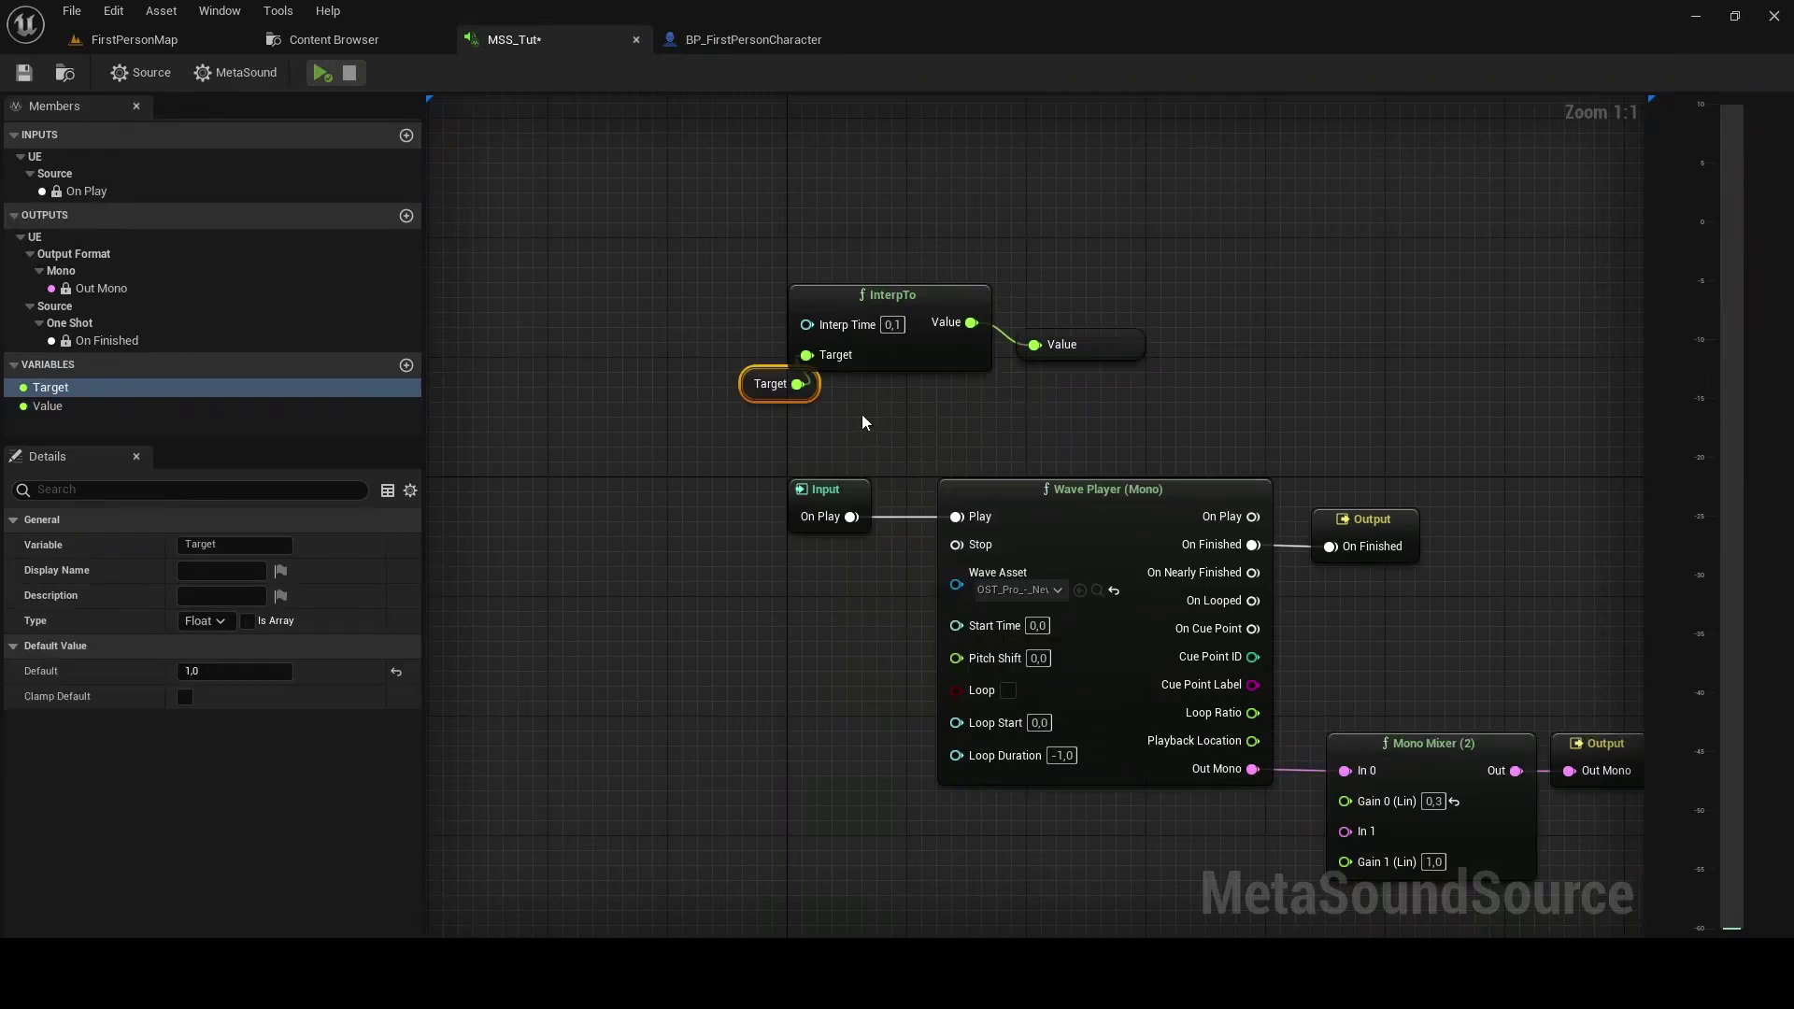
left_click_drag(808, 323, 668, 312)
left_click(780, 414)
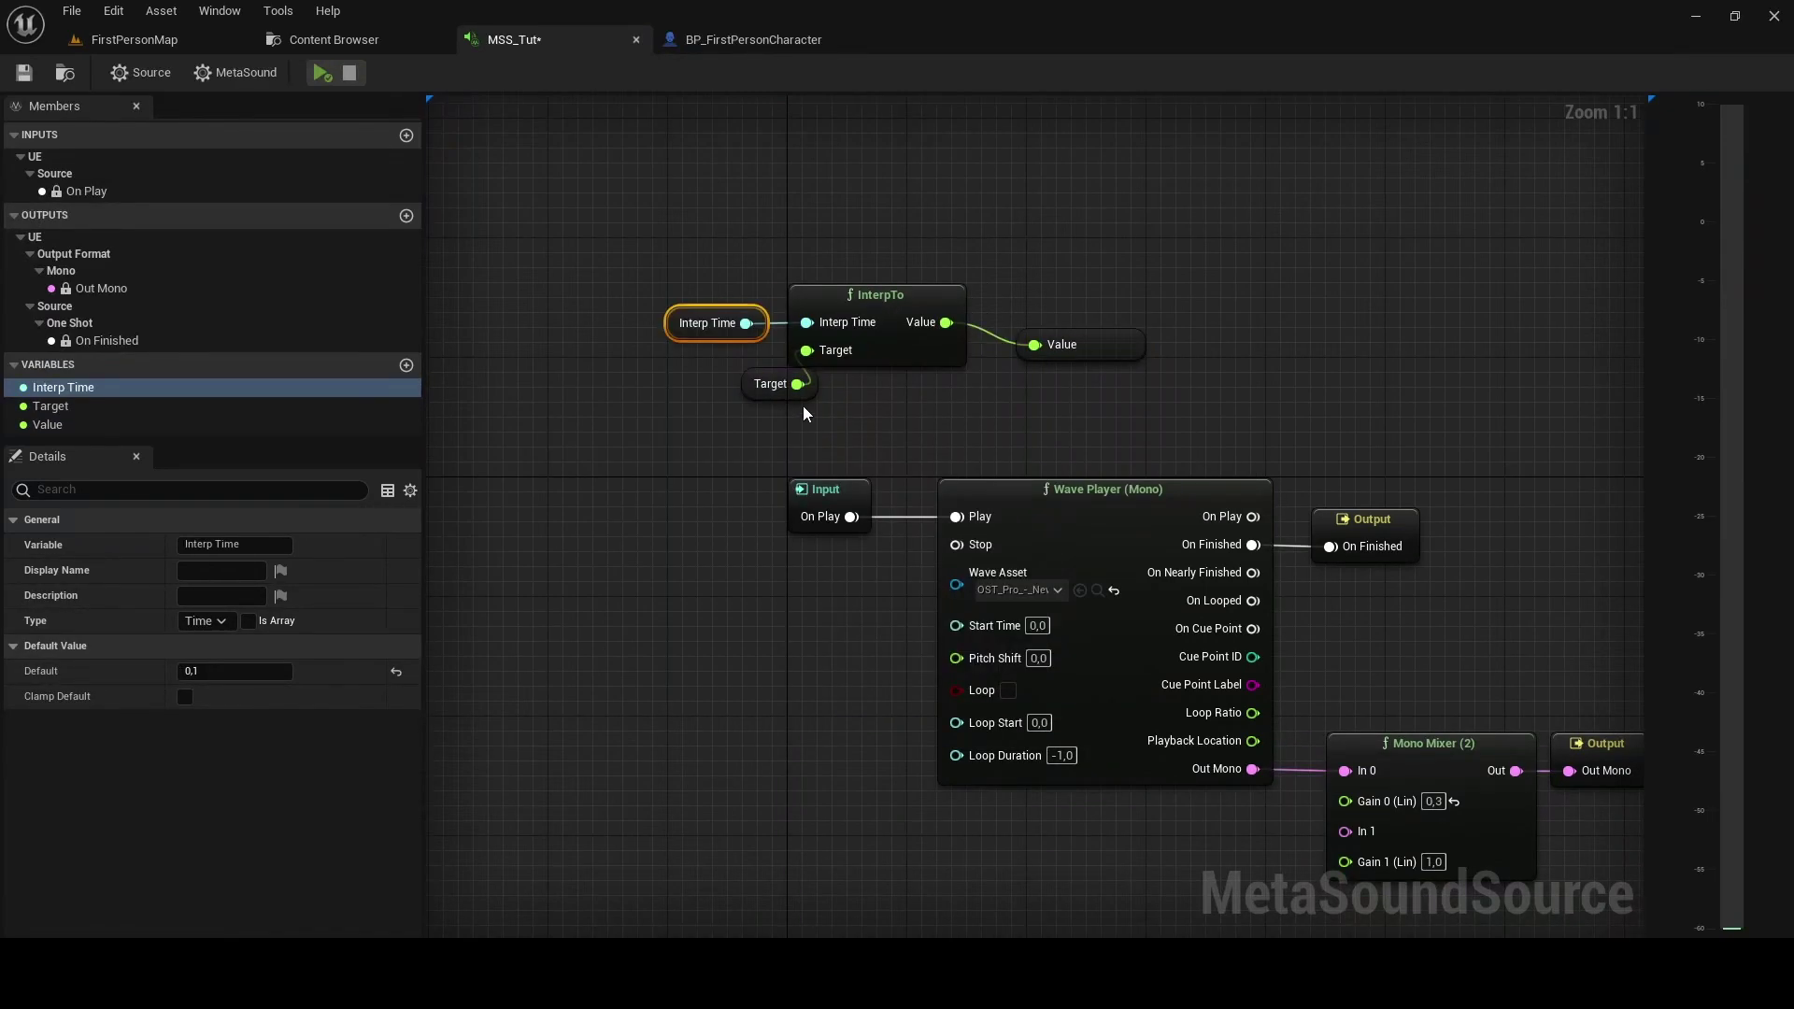
- Arrange the Interp Time, Target, InterpTo and Value nodes into a tidy group
left_click_drag(776, 389, 723, 367)
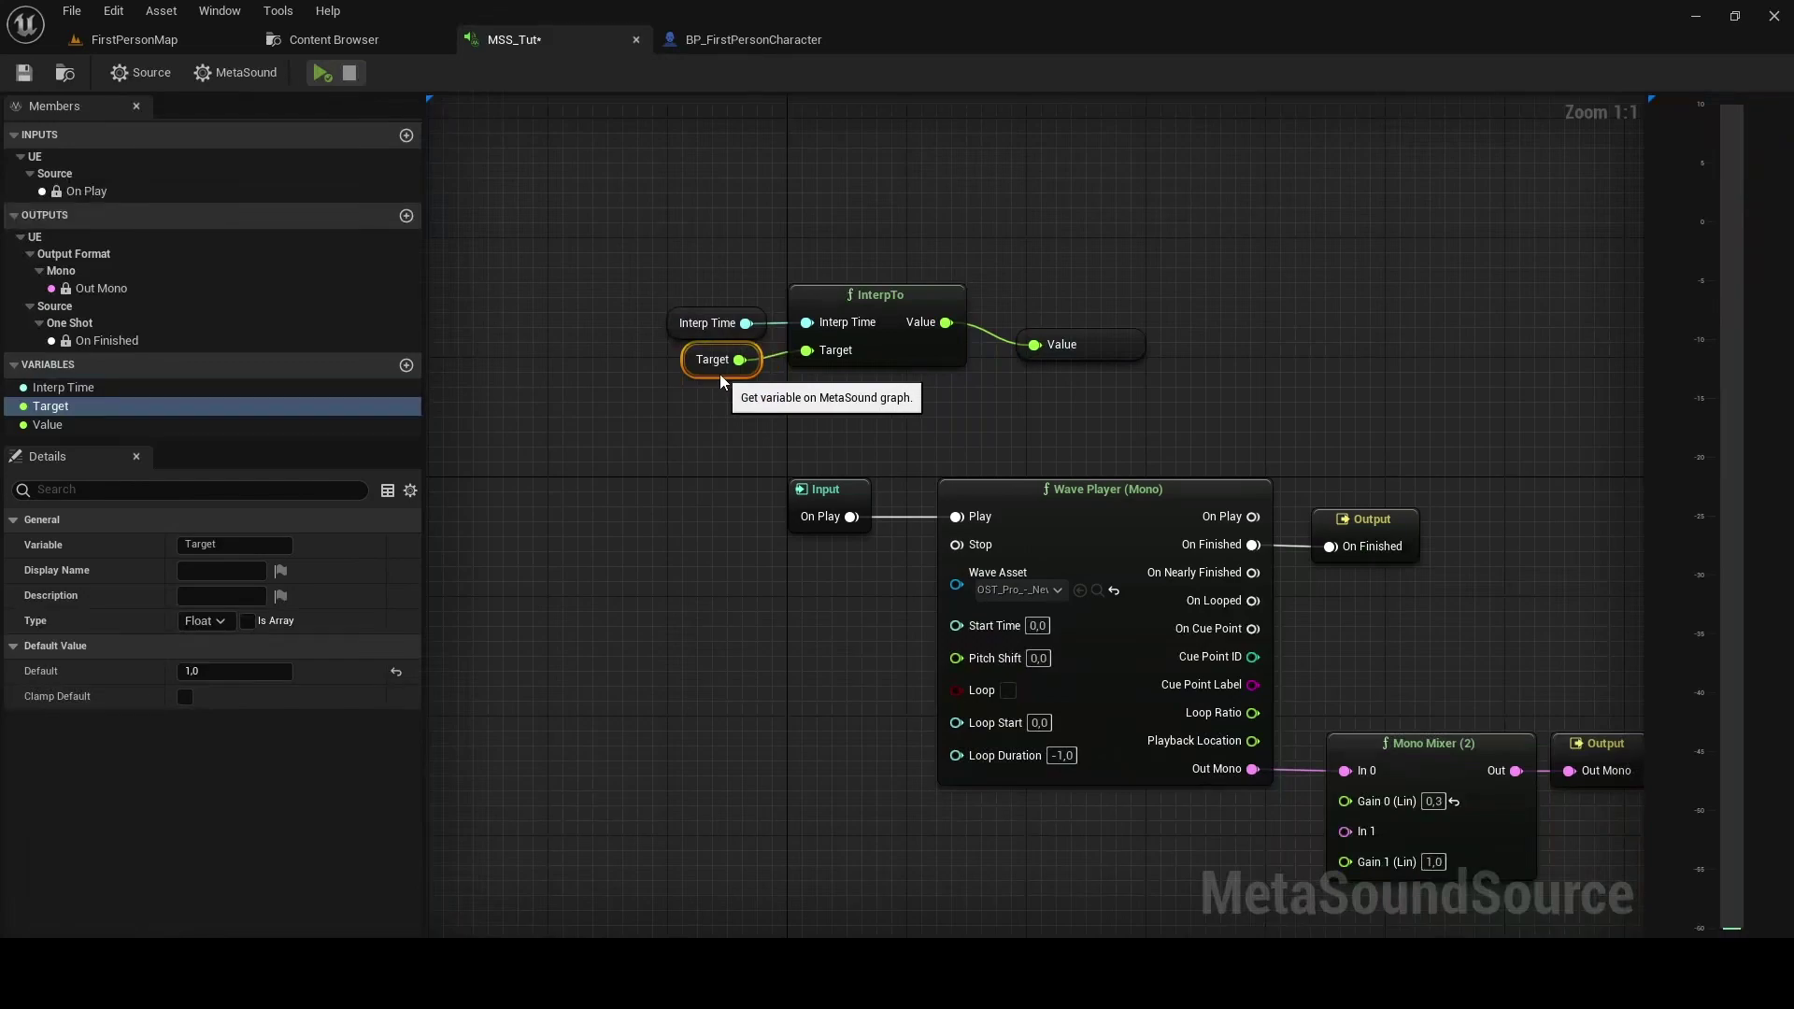
left_click(707, 325)
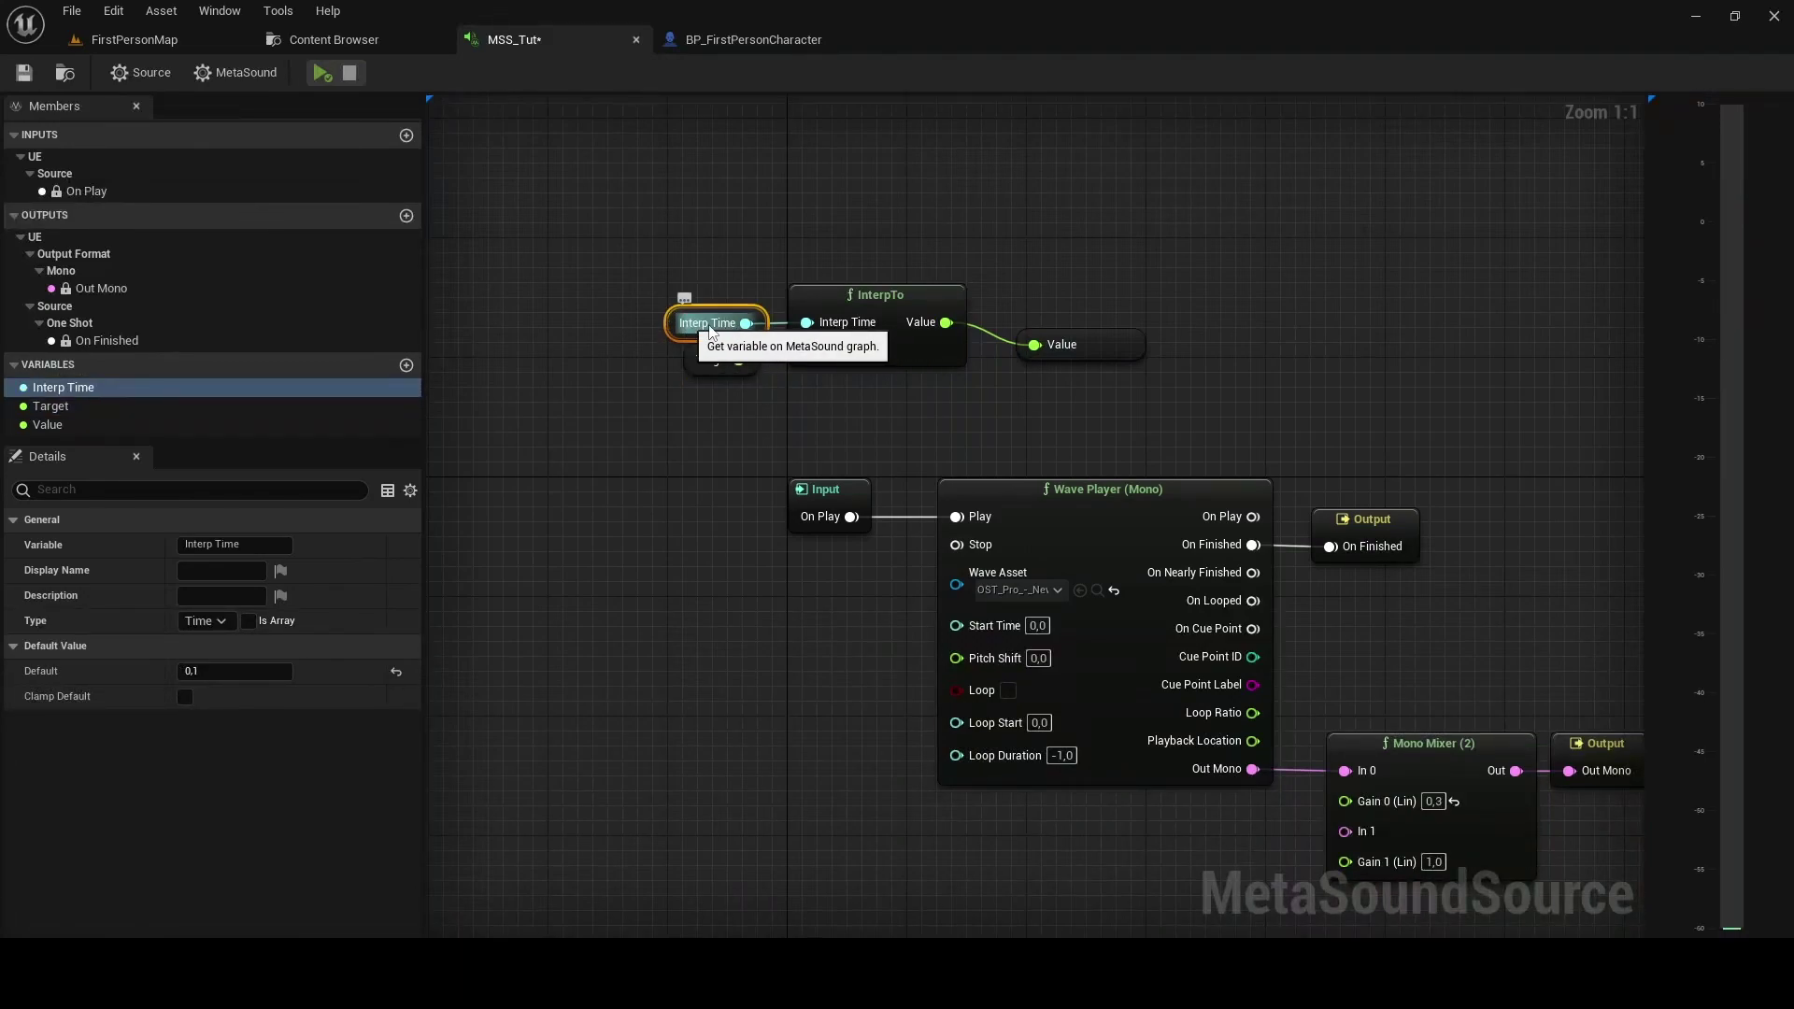
left_click(730, 367)
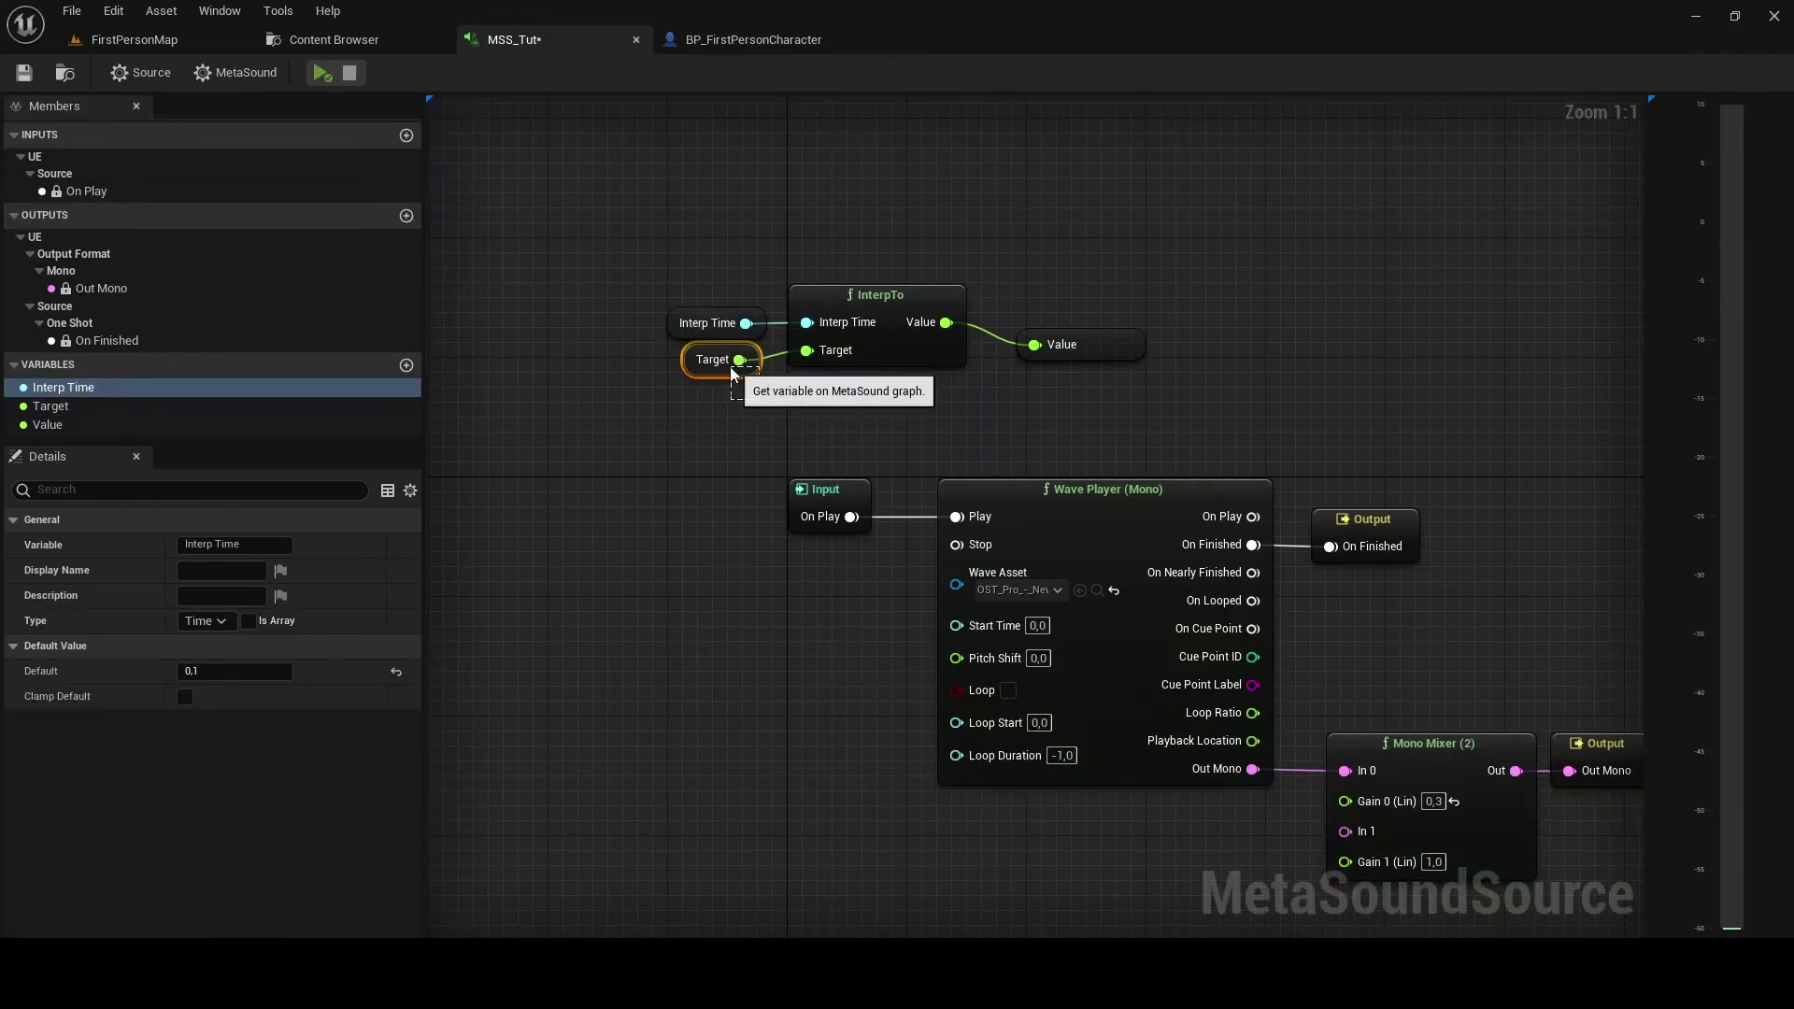
left_click_drag(762, 407, 859, 275)
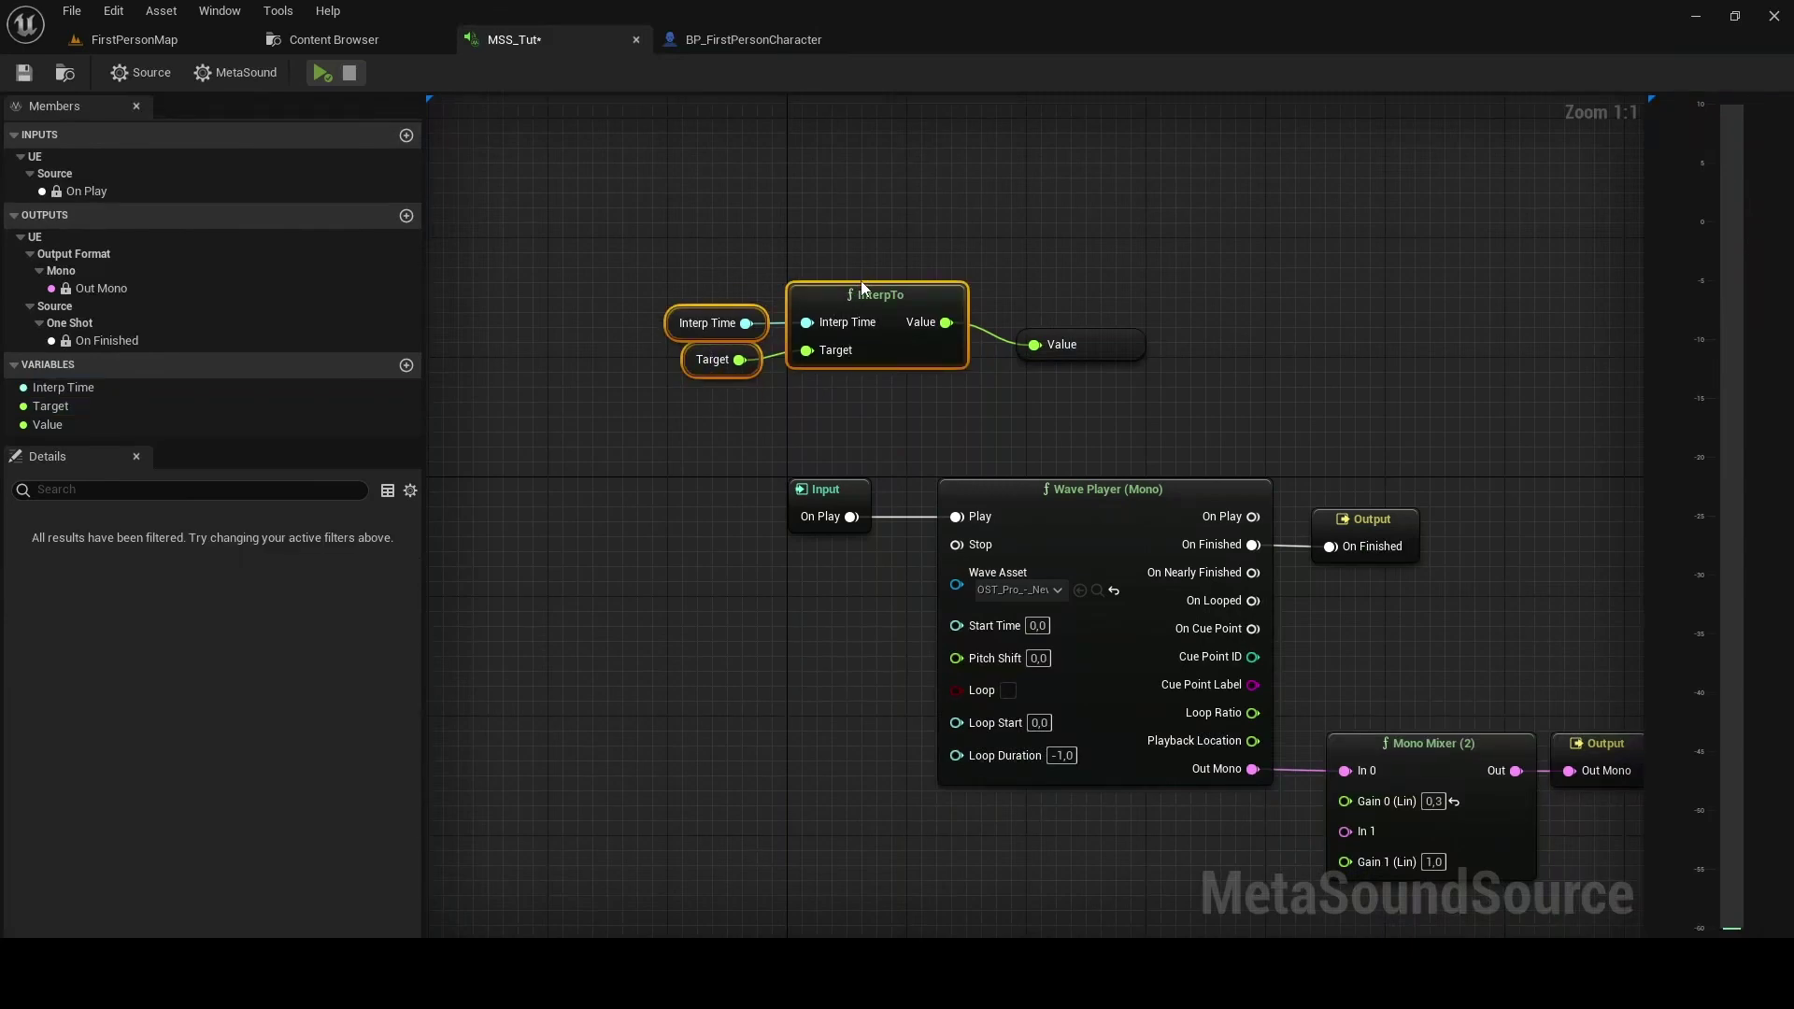
left_click(842, 404)
left_click_drag(1105, 346, 1087, 319)
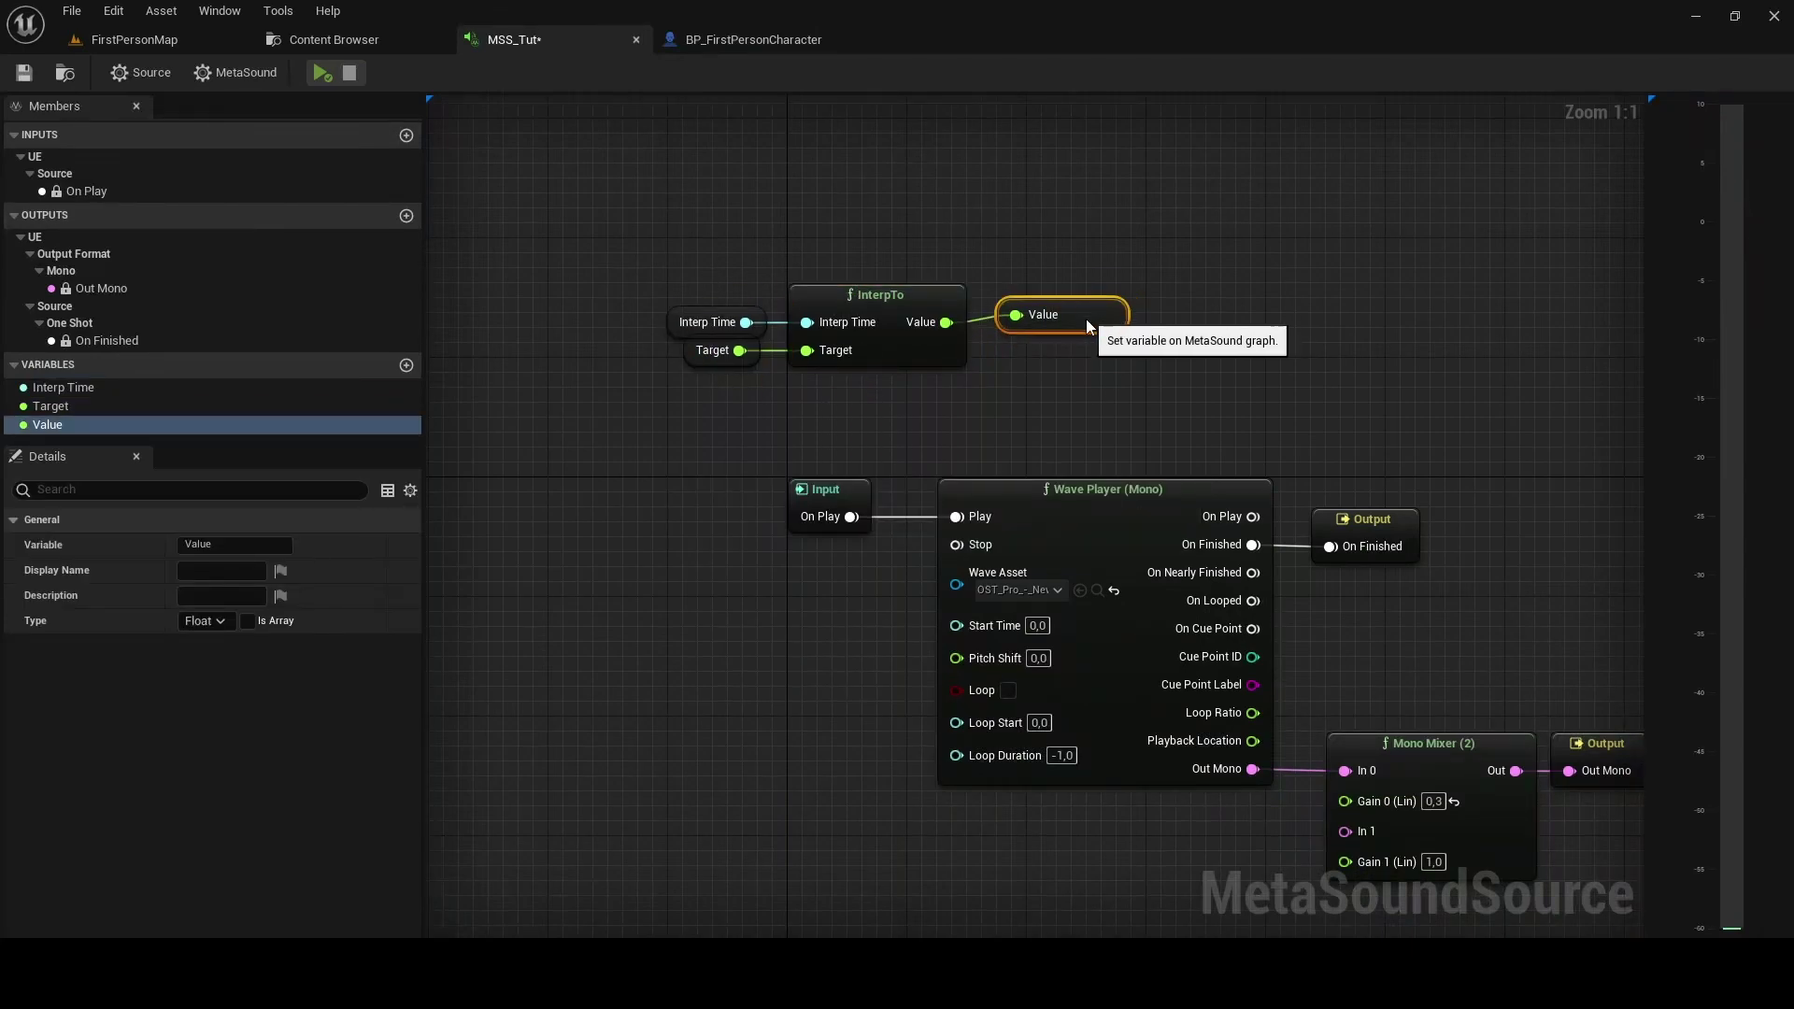
left_click_drag(709, 381, 1127, 286)
key("q")
left_click(779, 353)
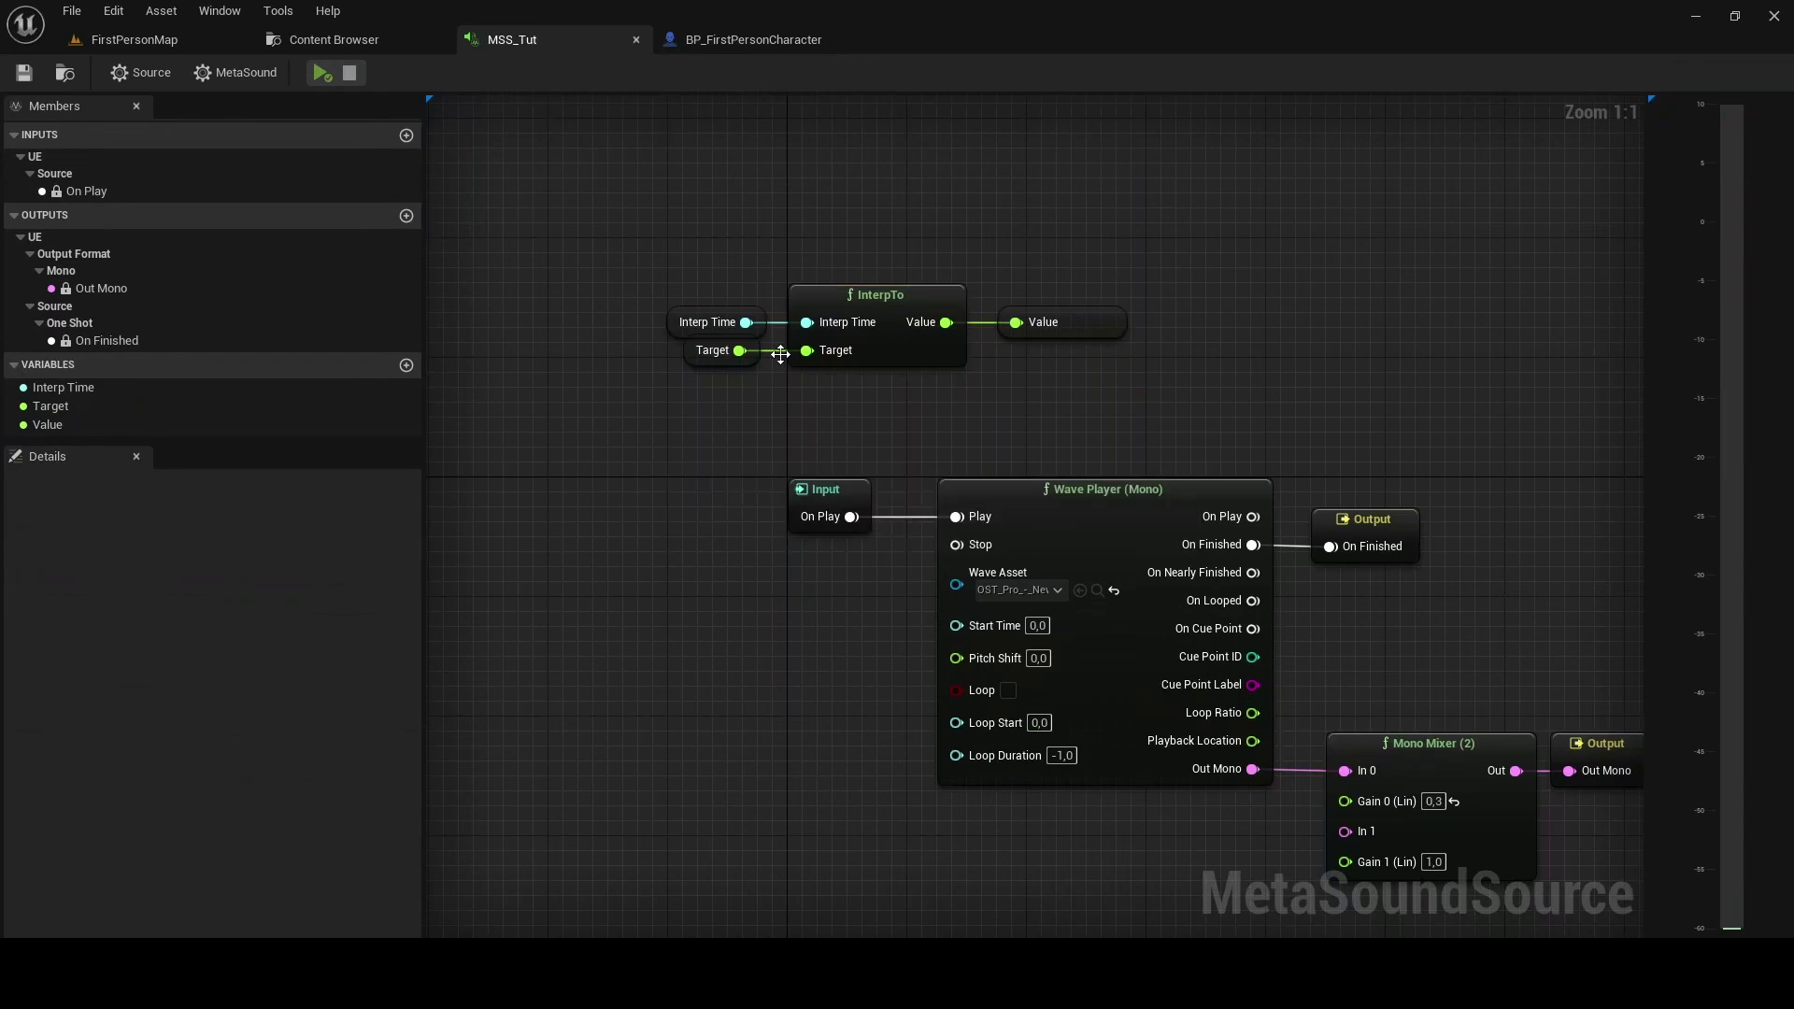
- Connect a Value variable getter to the Mono Mixer's Gain 0
left_click_drag(1181, 425, 1037, 265)
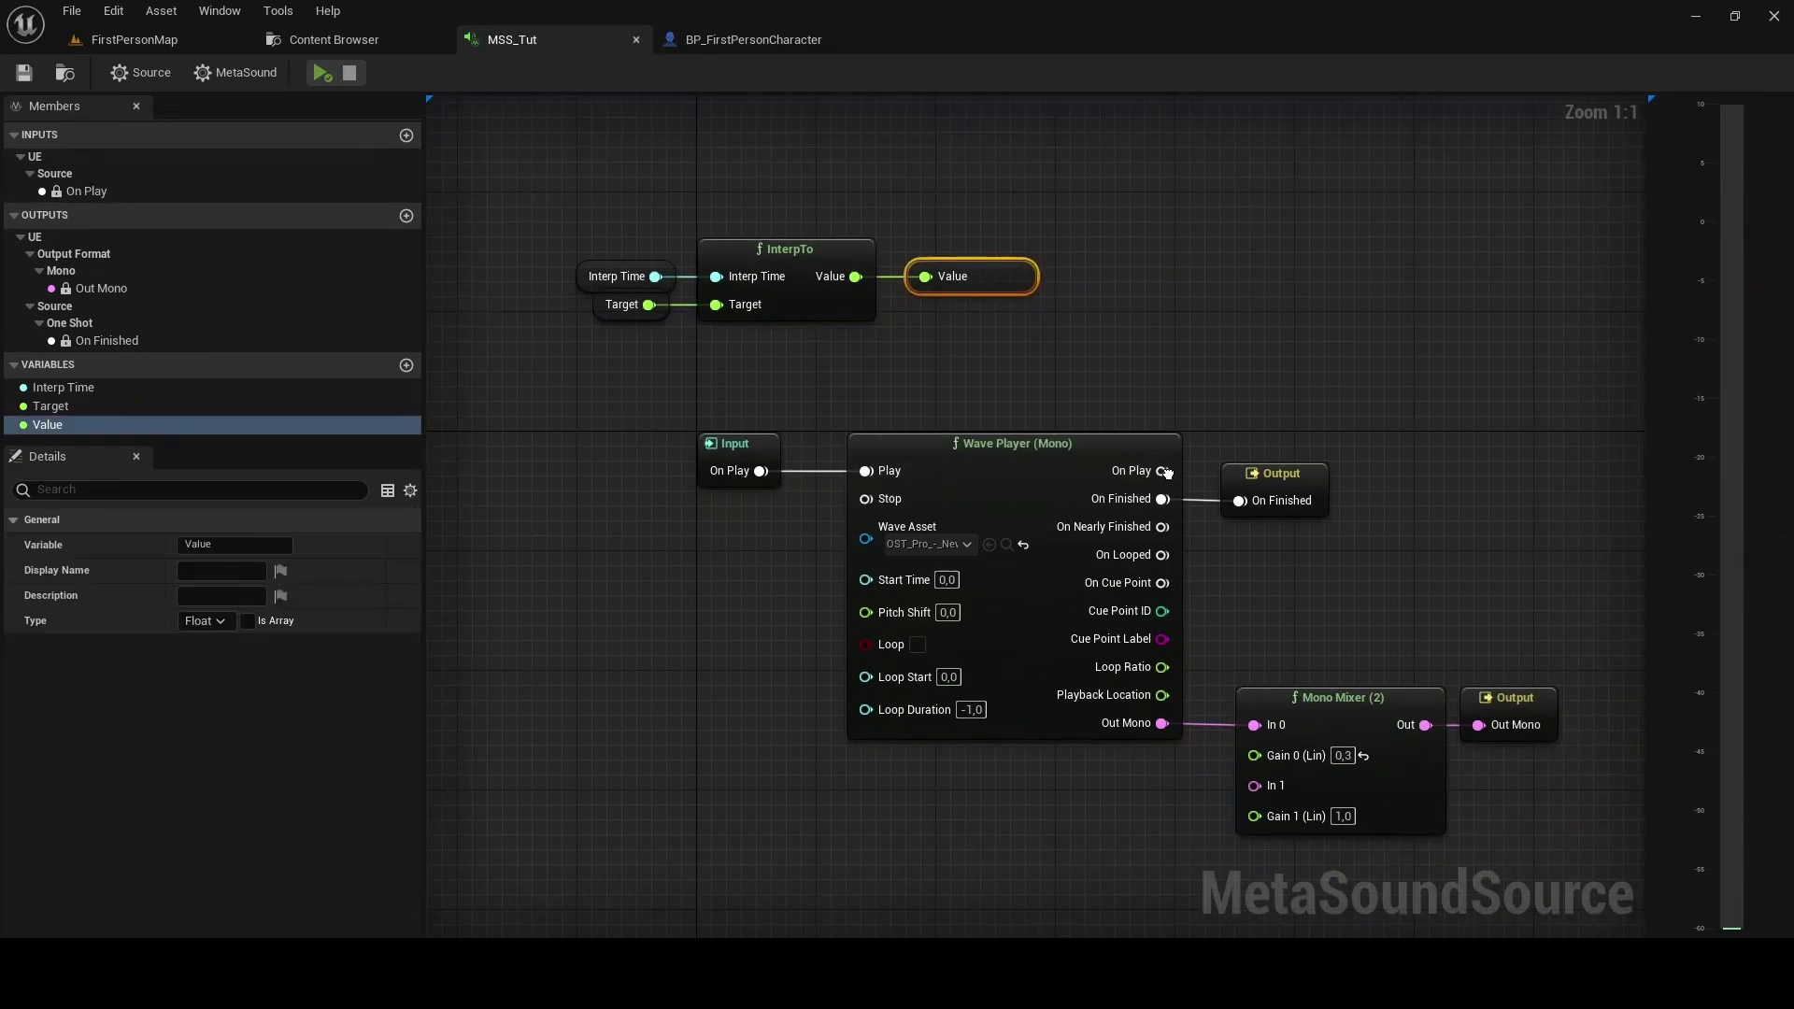
right_click_drag(1259, 524, 1042, 291)
mouse_move(183, 425)
left_mouse_down()
mouse_move(1003, 576)
mouse_move(1149, 577)
left_mouse_up()
left_click(1044, 597)
right_click_drag(537, 130, 902, 358)
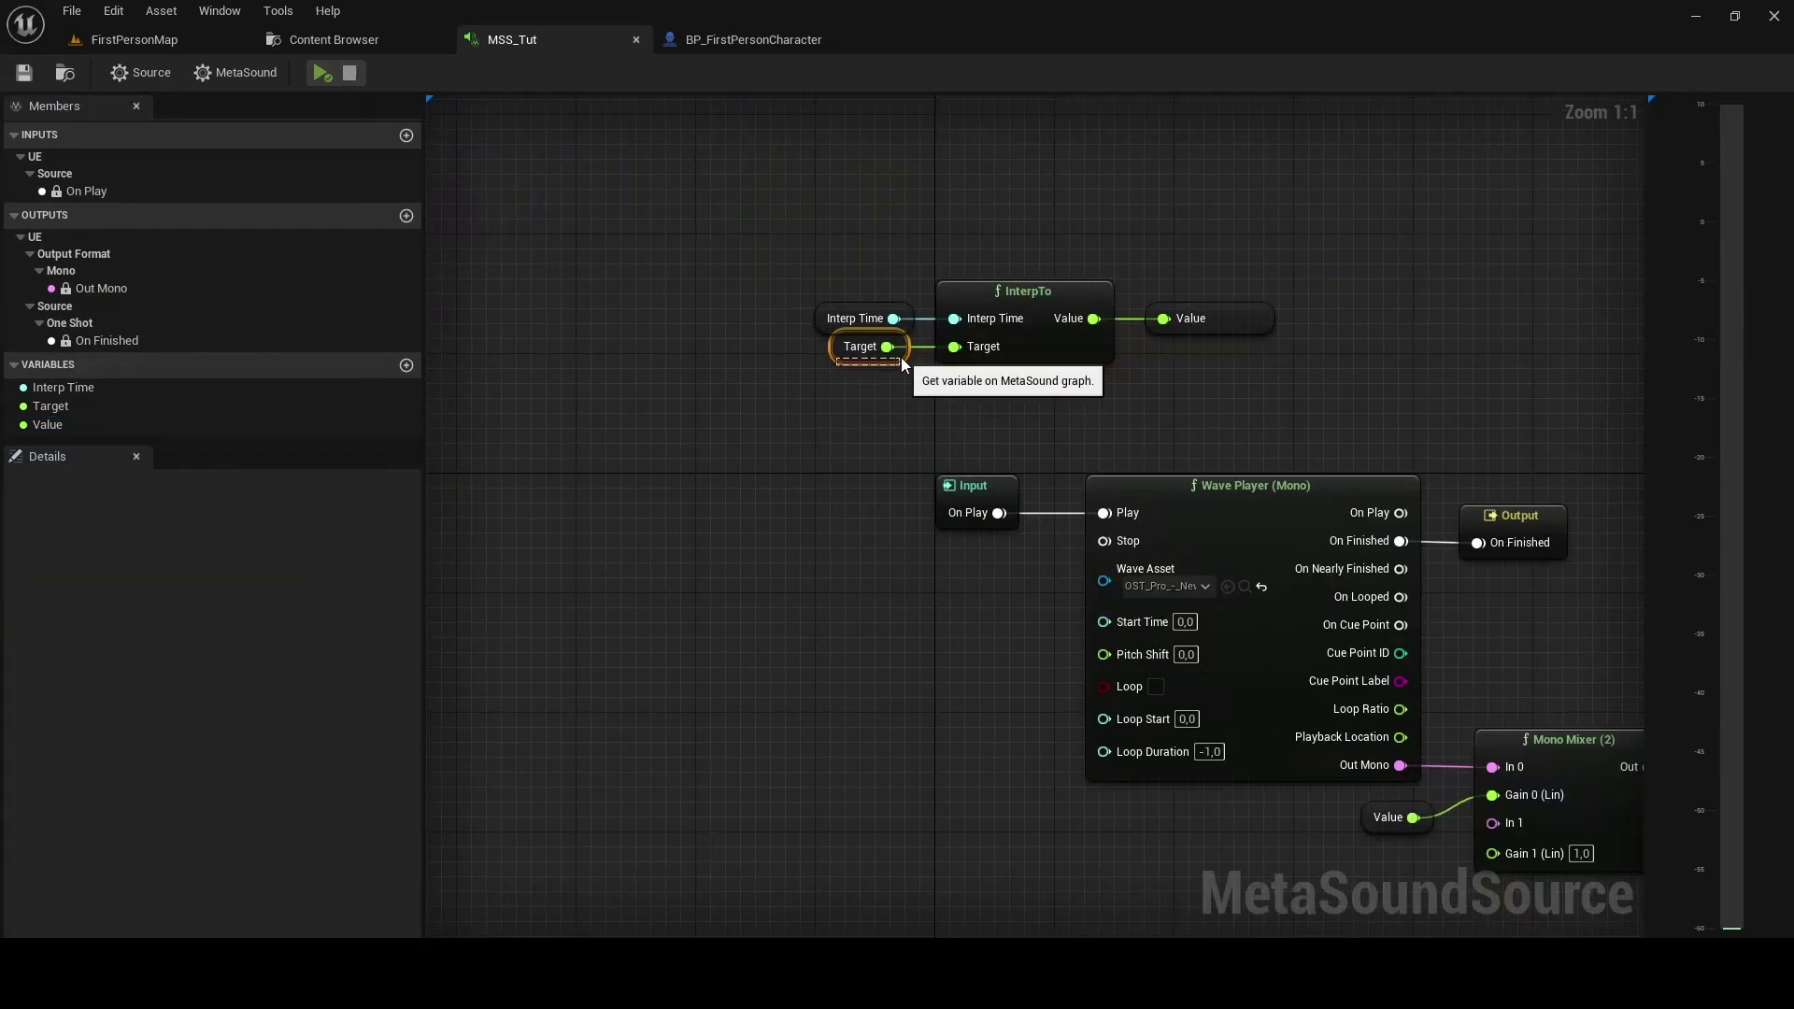
left_click(902, 358)
left_click(799, 488)
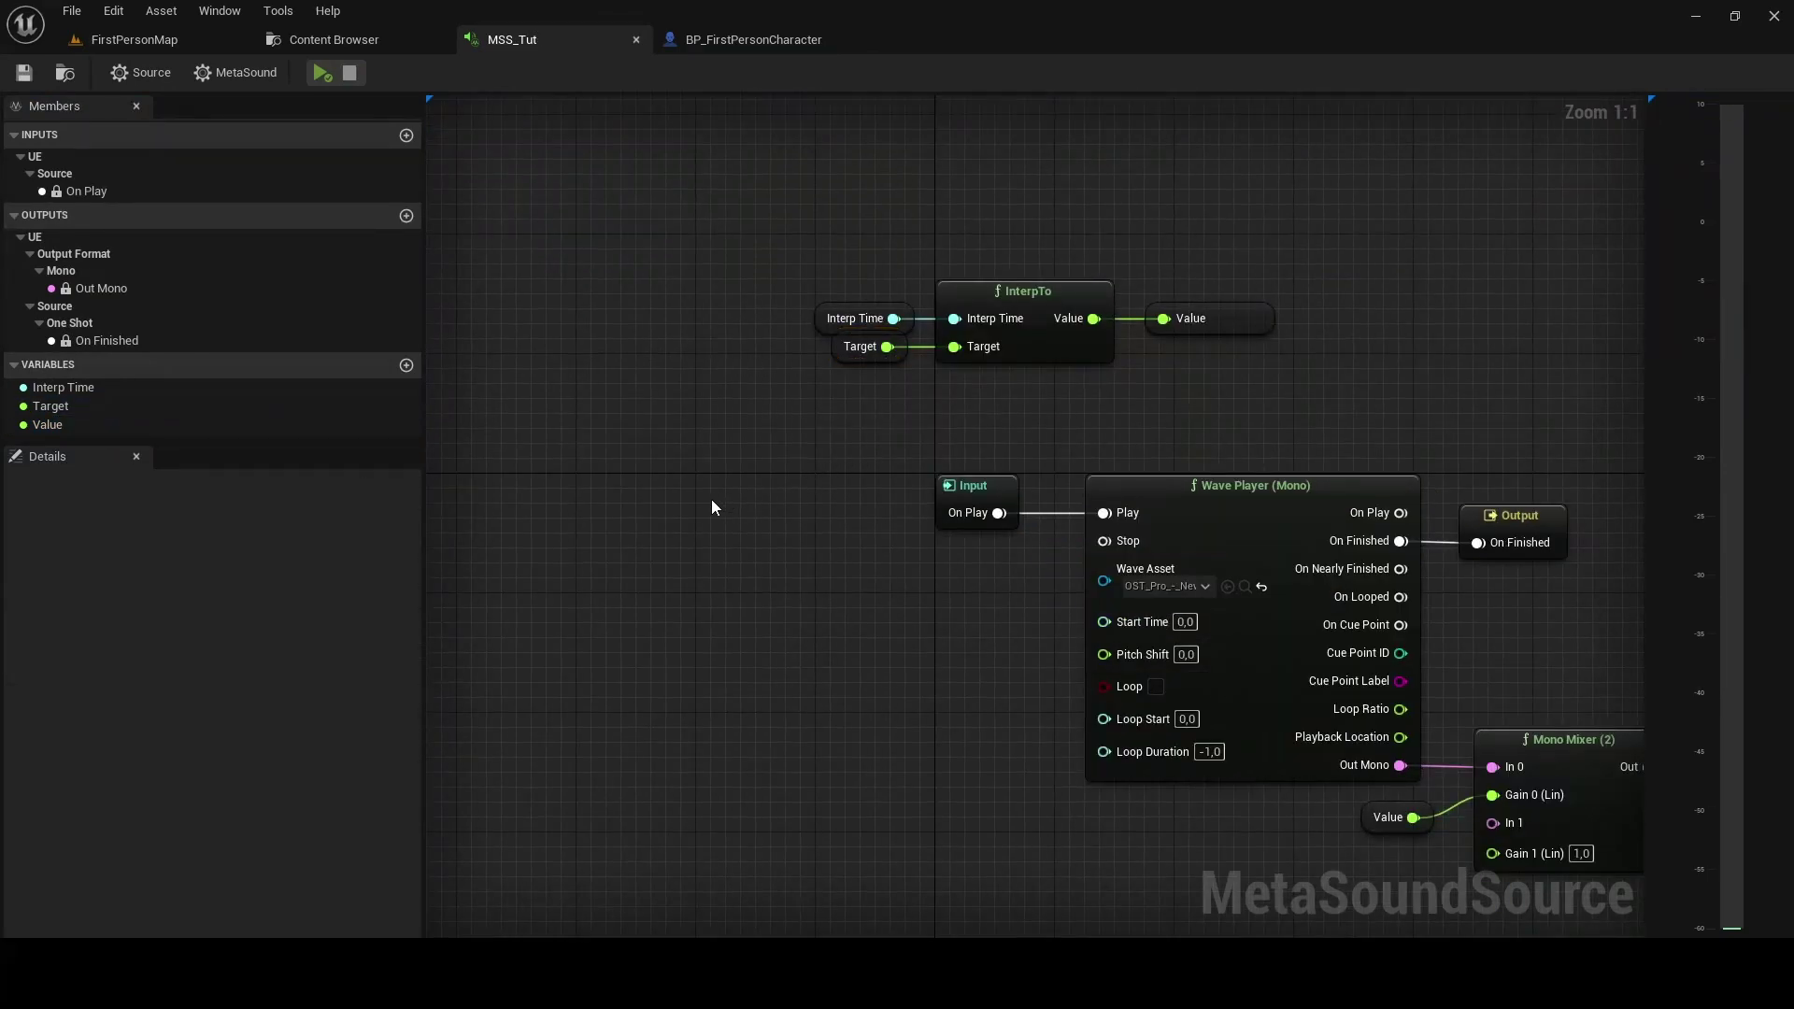
- Add a Value (Float) node and place it right of the Input node
right_click(689, 594)
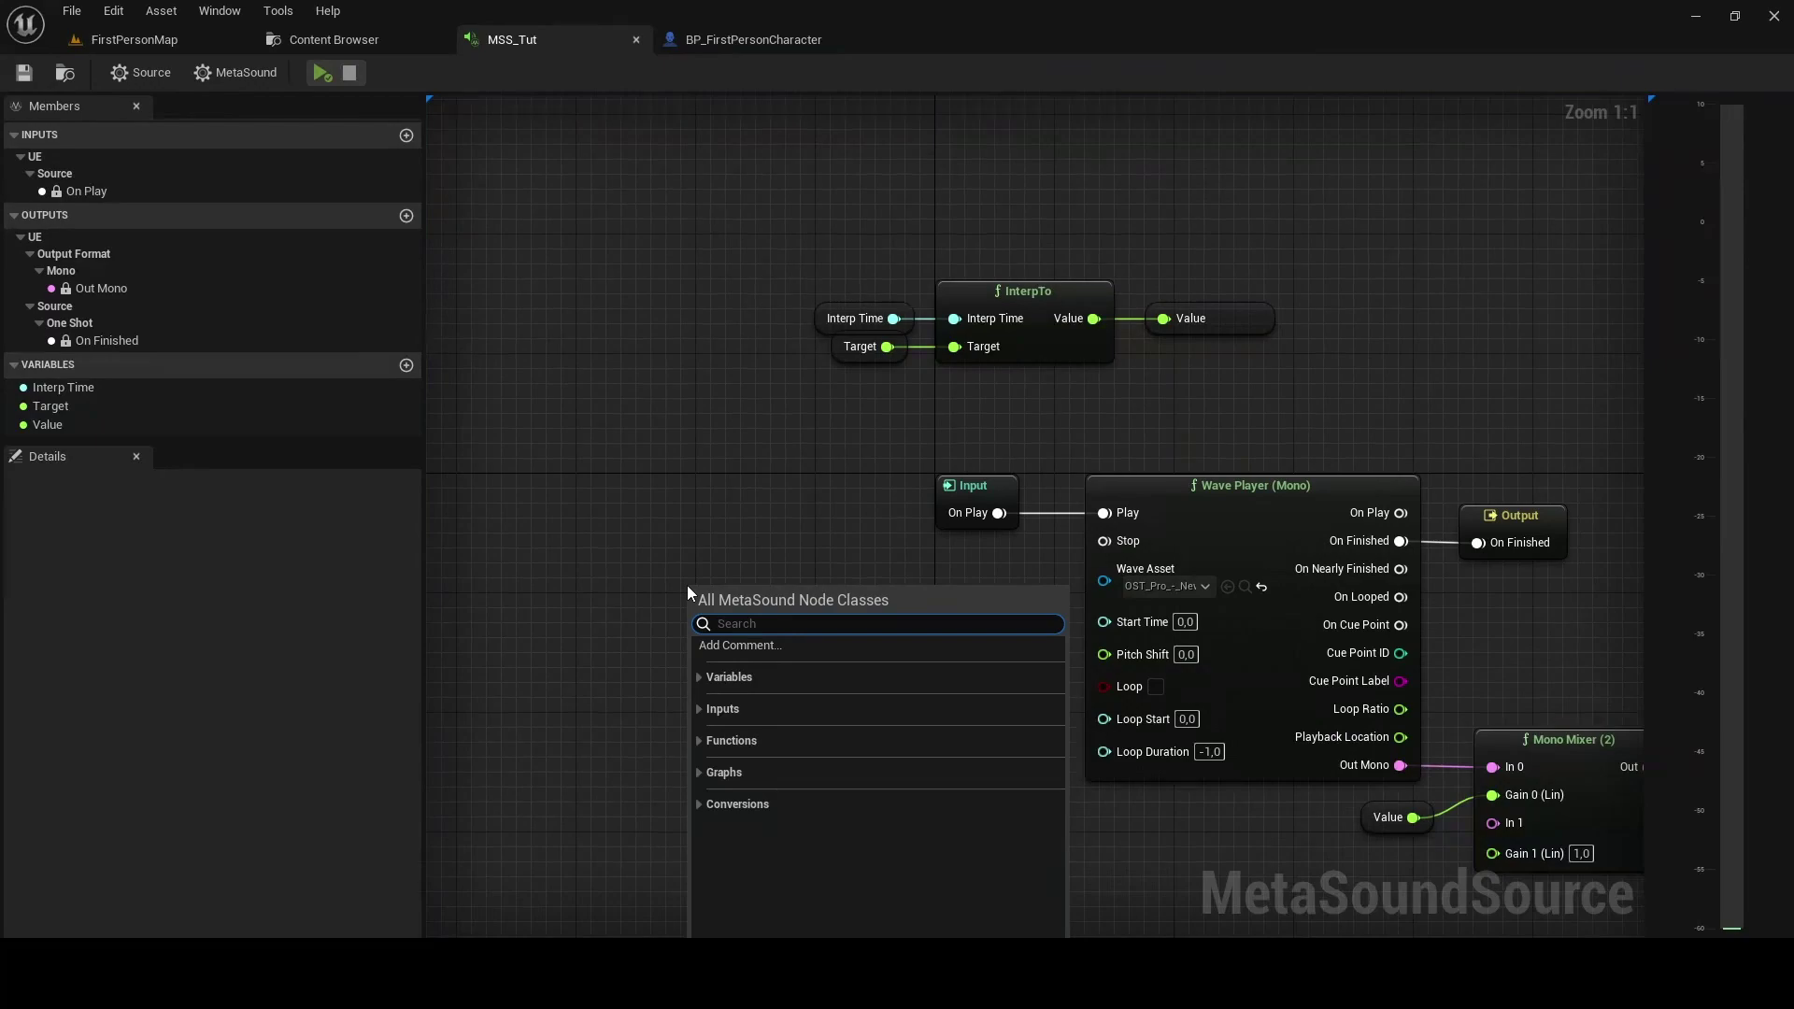
type("value")
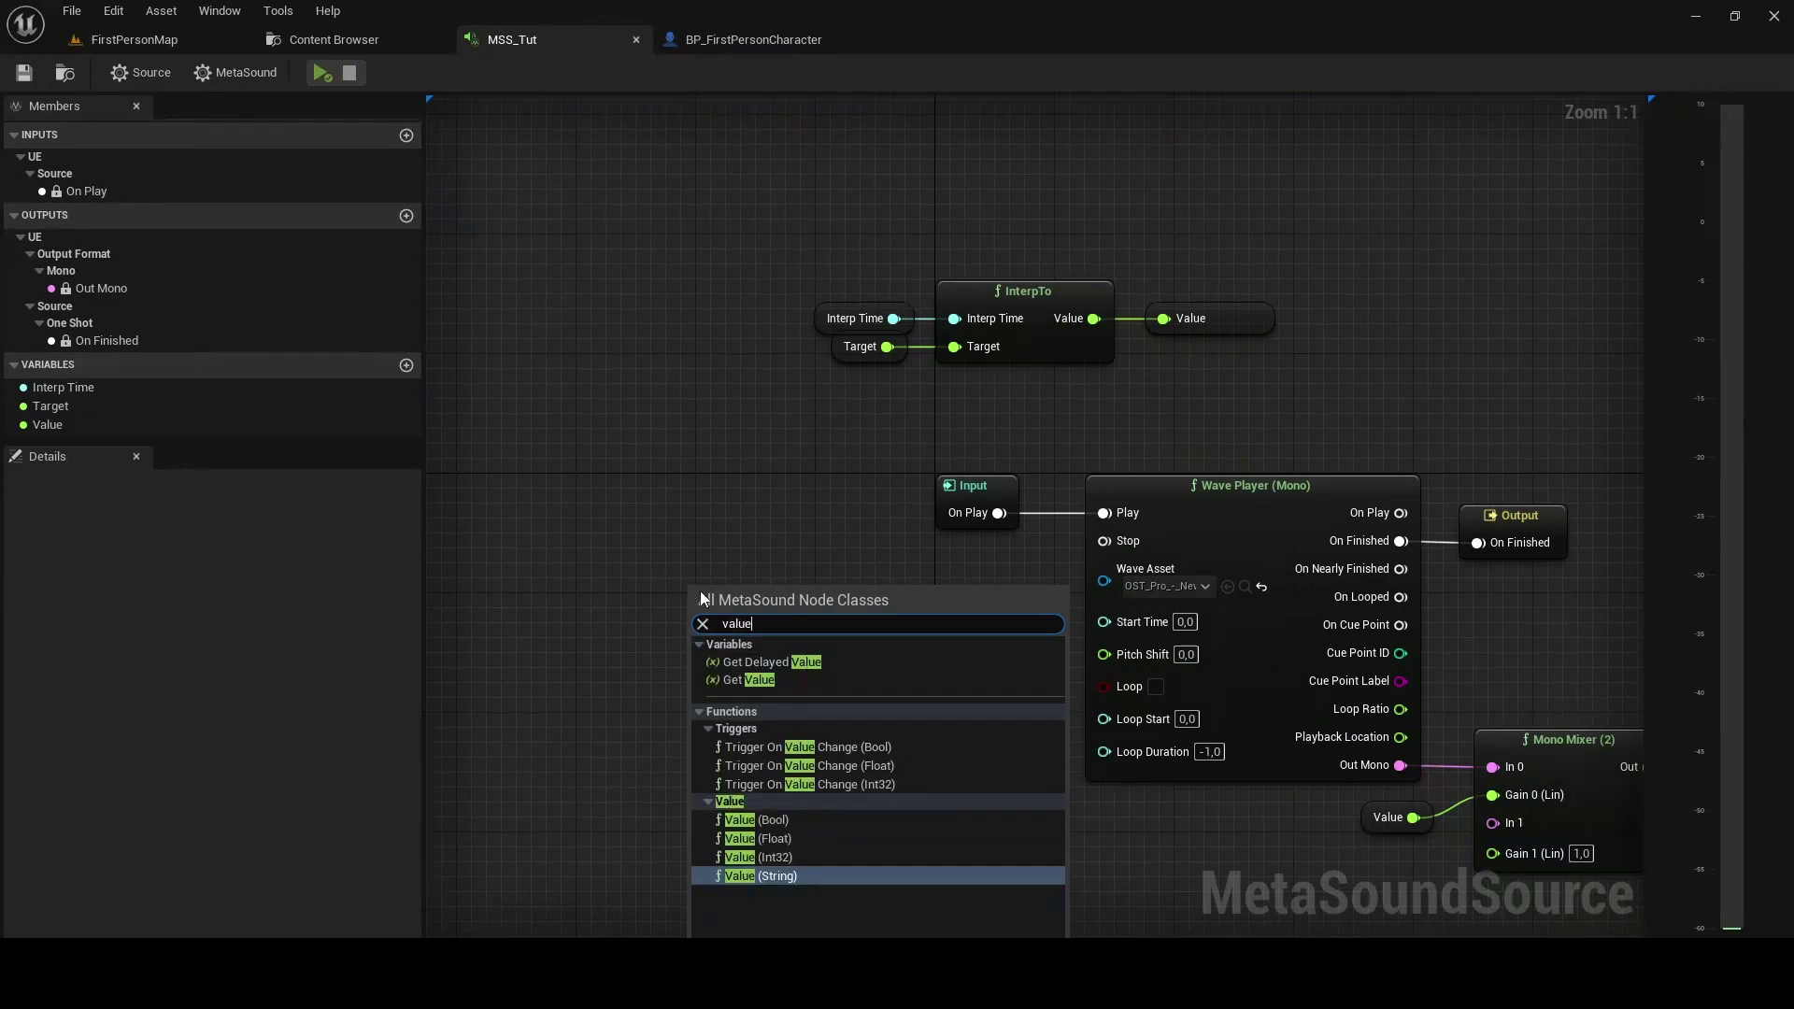
left_click(758, 839)
left_click_drag(795, 661, 744, 549)
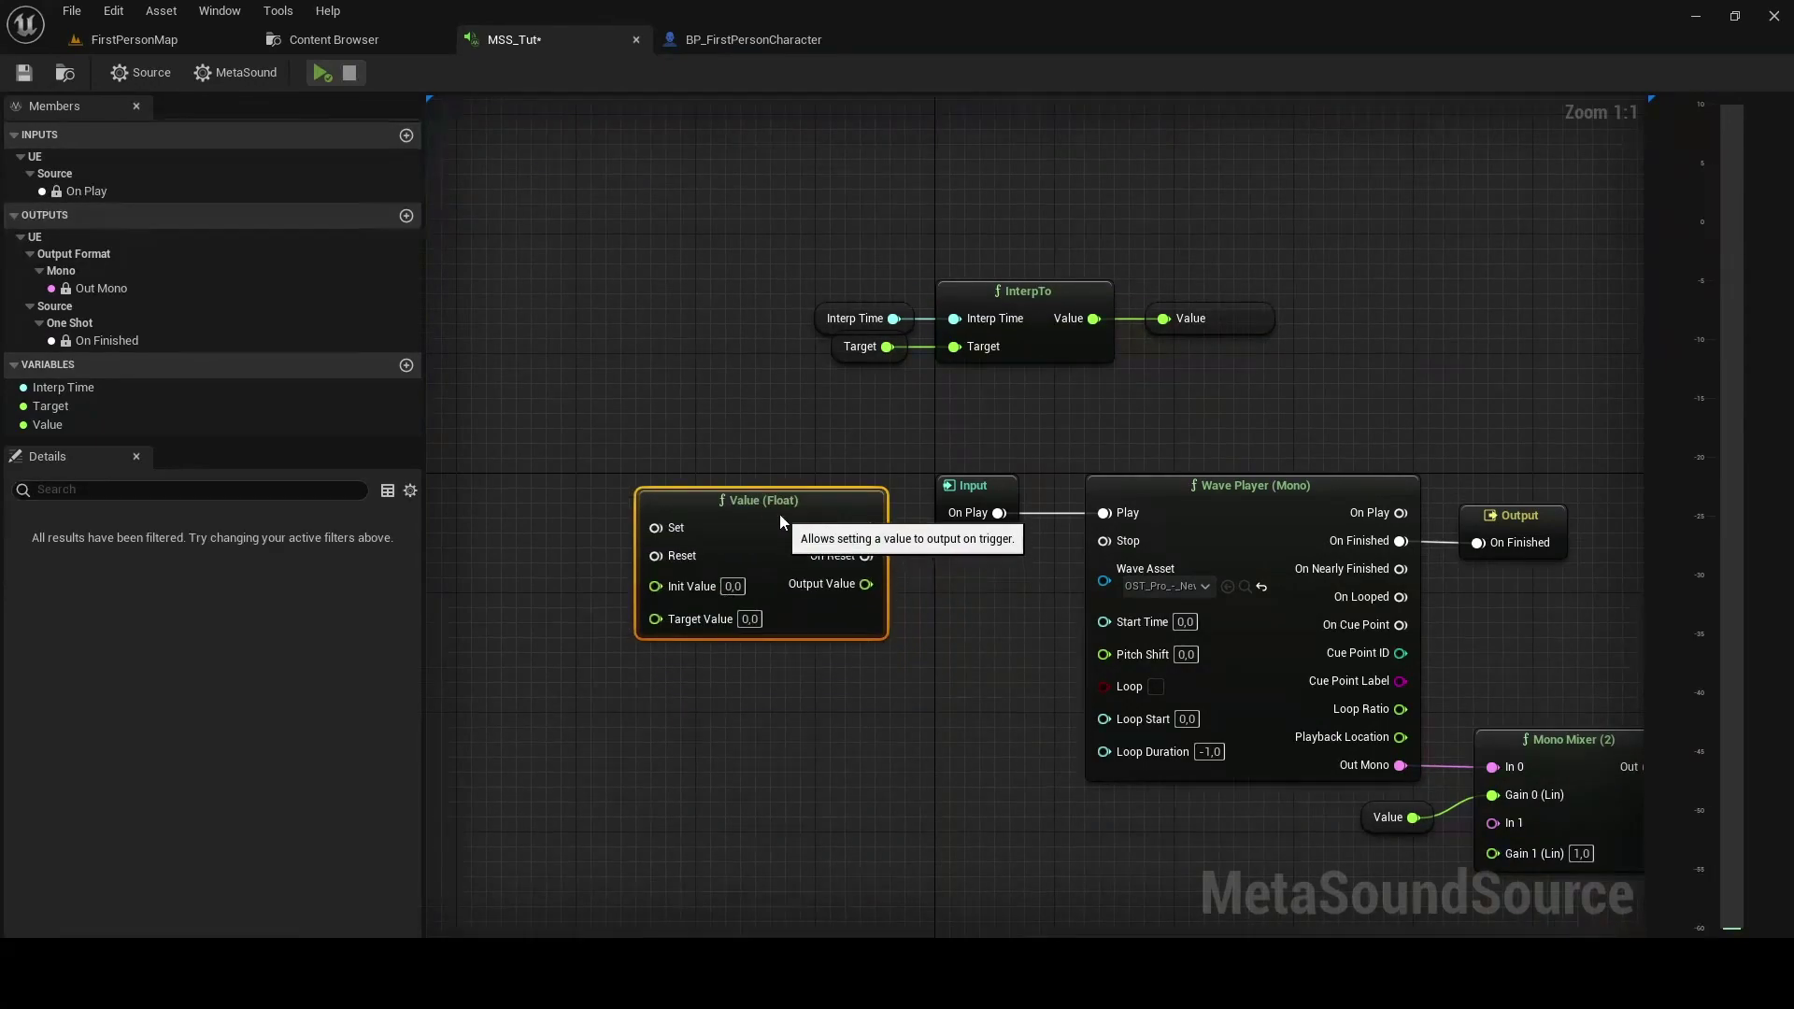
left_click_drag(978, 488, 553, 480)
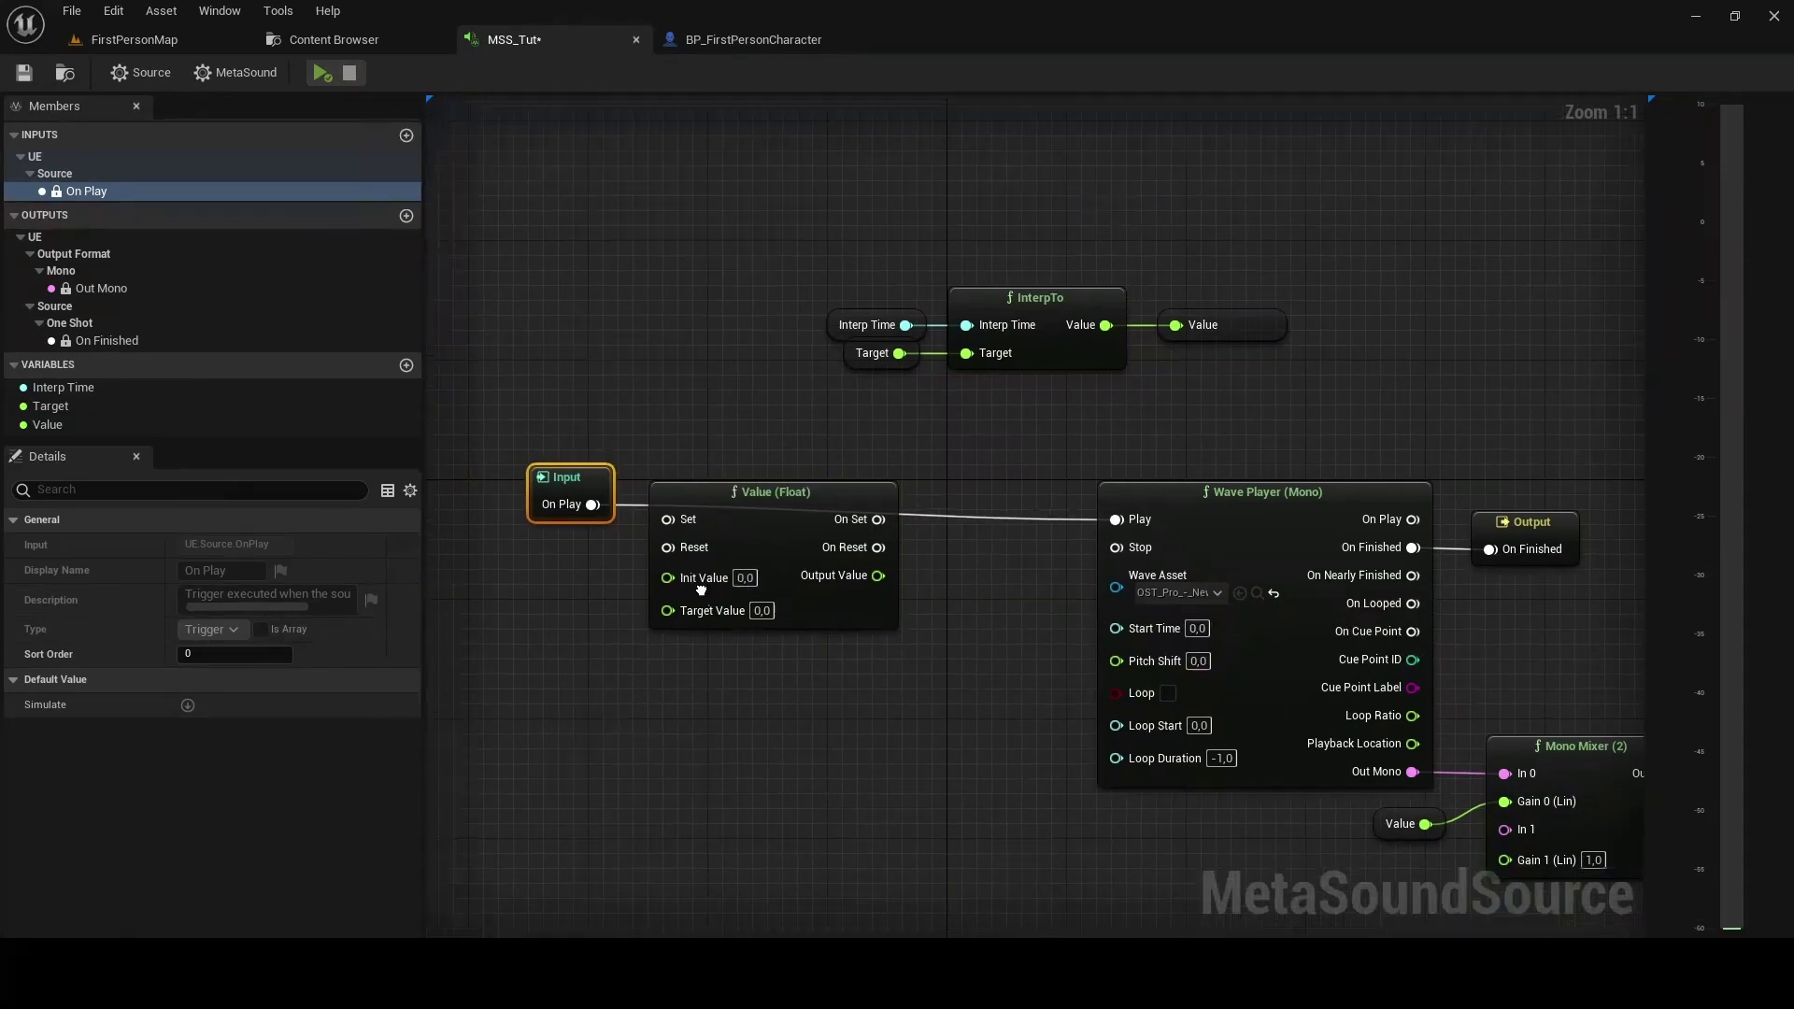
right_click_drag(555, 479, 790, 501)
mouse_move(788, 500)
left_mouse_down()
mouse_move(708, 511)
mouse_move(892, 532)
left_mouse_up()
- Wire On Play into Set, On Set into Play, and Output Value into a Target setter
left_click_drag(1102, 533, 1346, 535)
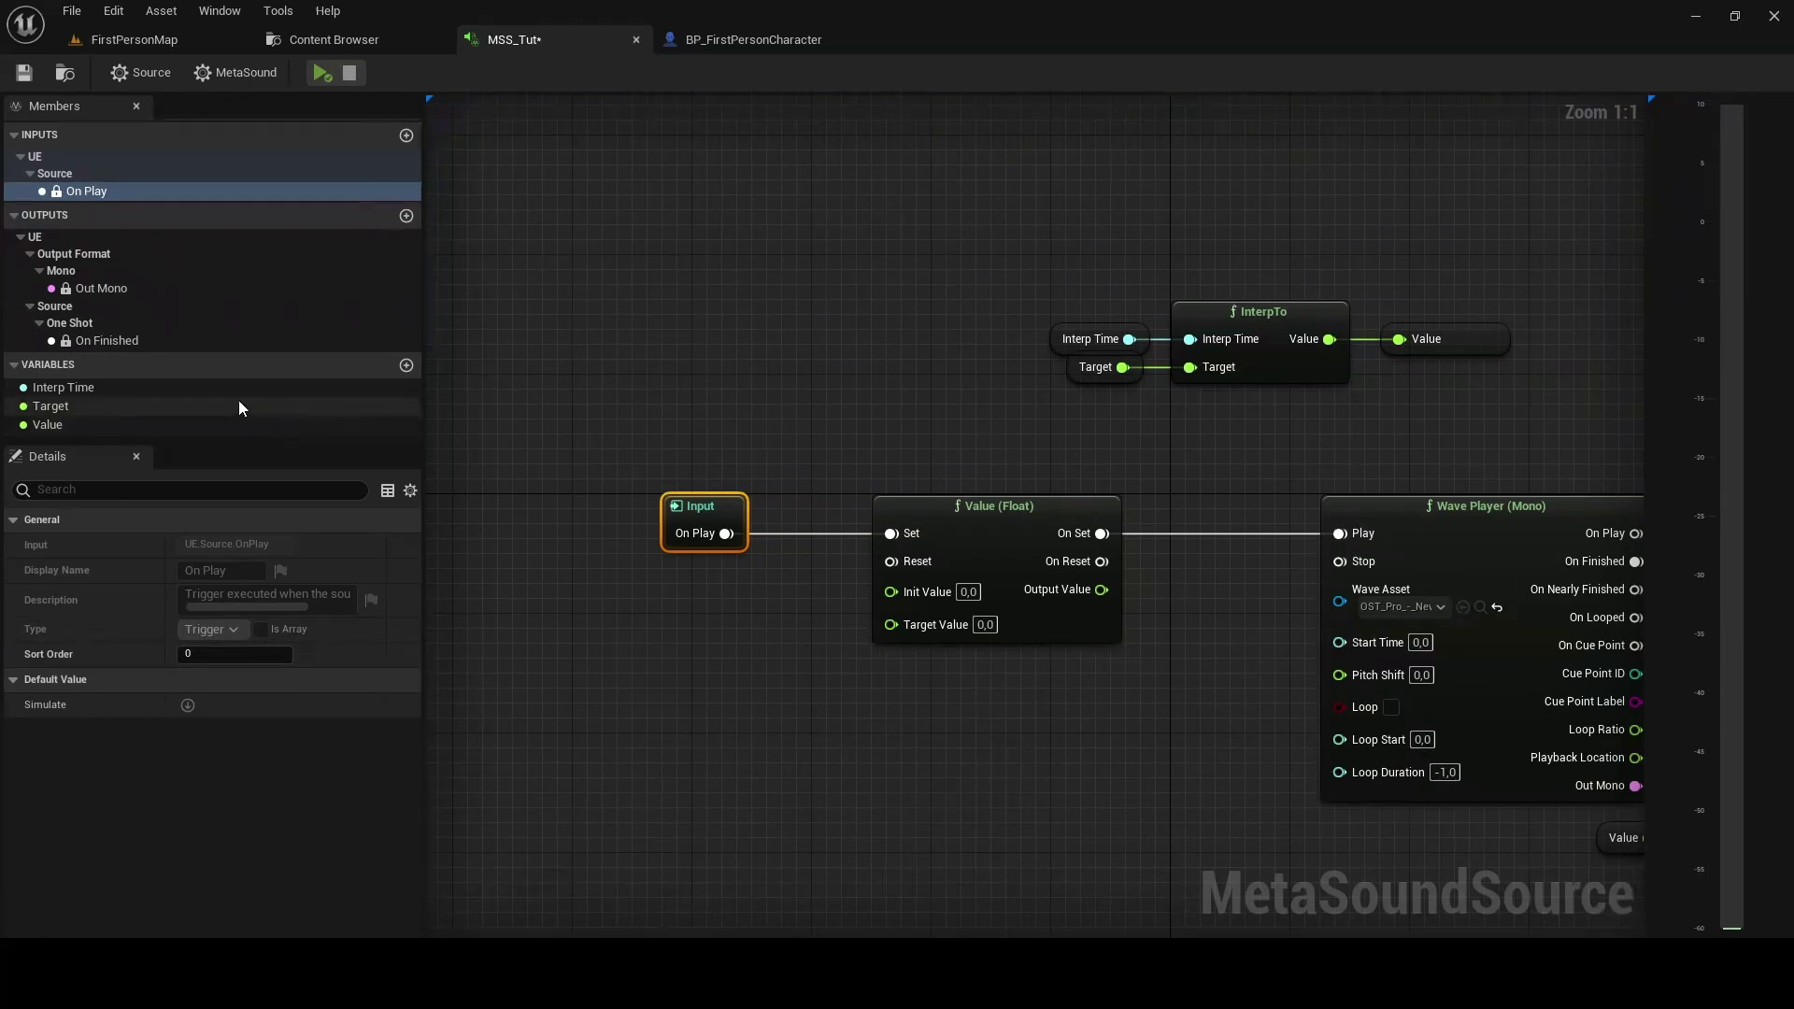
mouse_move(114, 411)
left_mouse_down()
mouse_move(1145, 604)
mouse_move(1247, 590)
left_mouse_up()
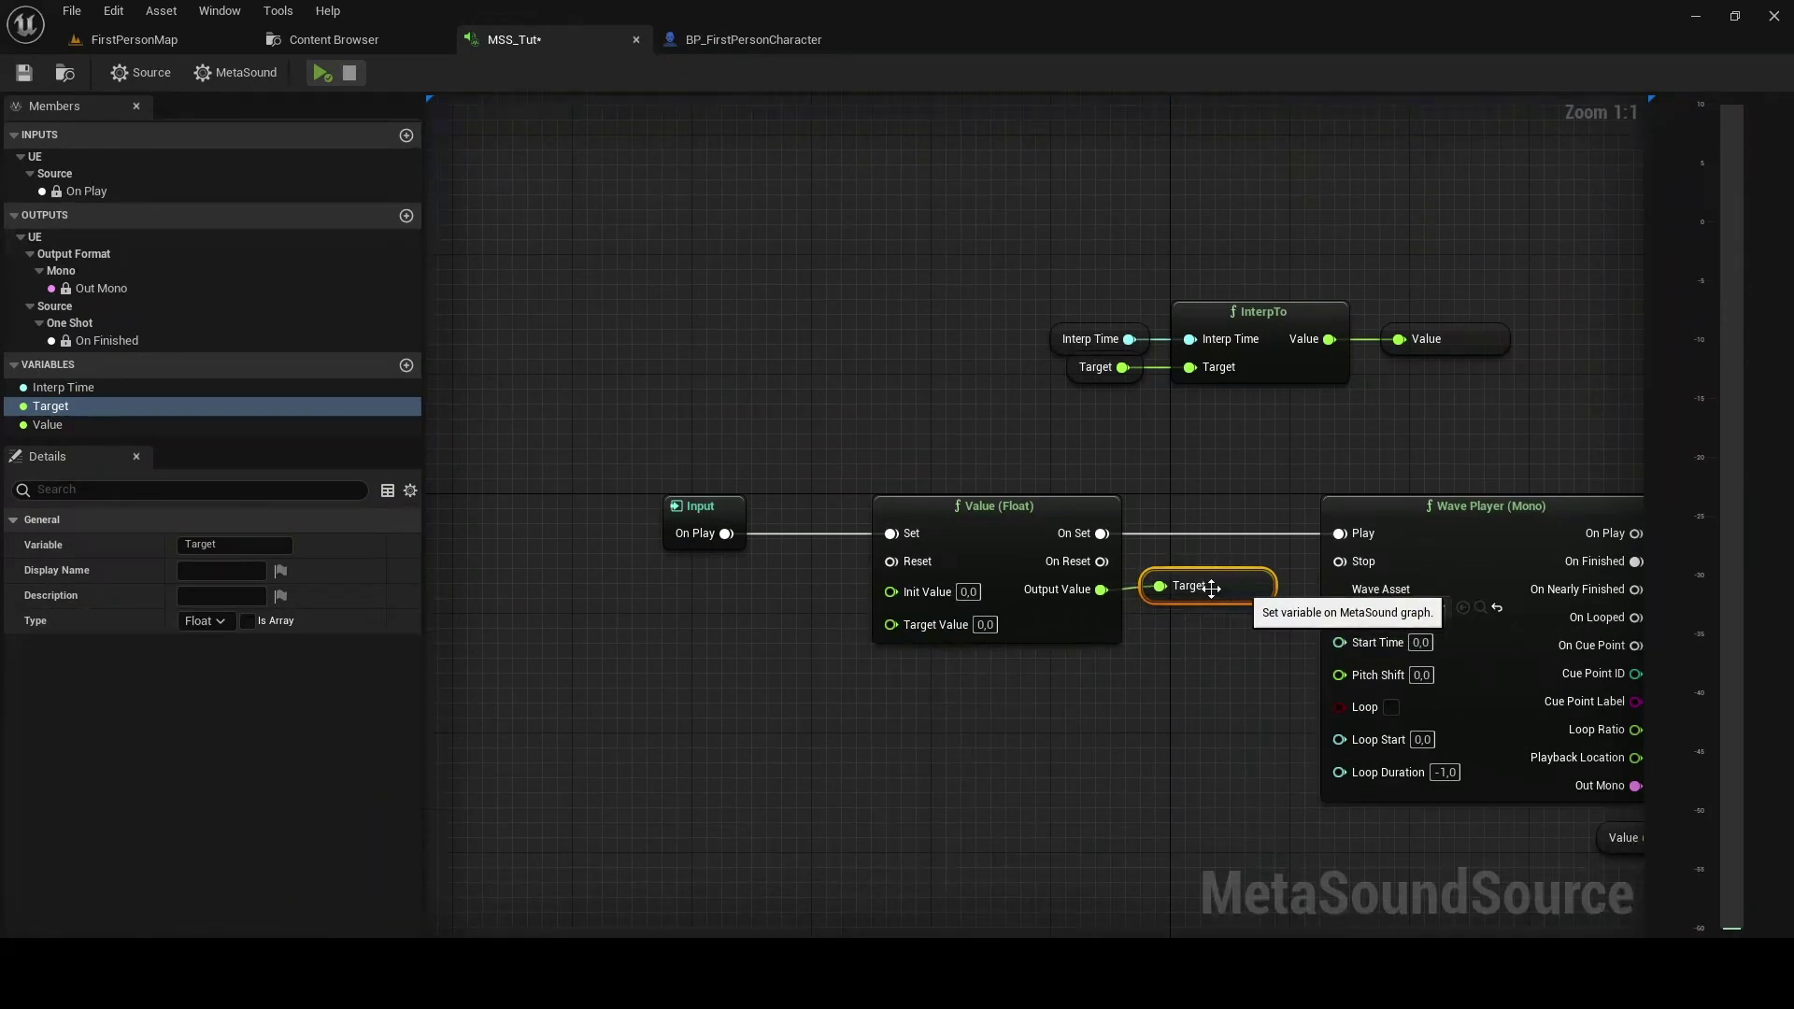
left_click_drag(649, 638, 1304, 465)
left_click(1233, 650)
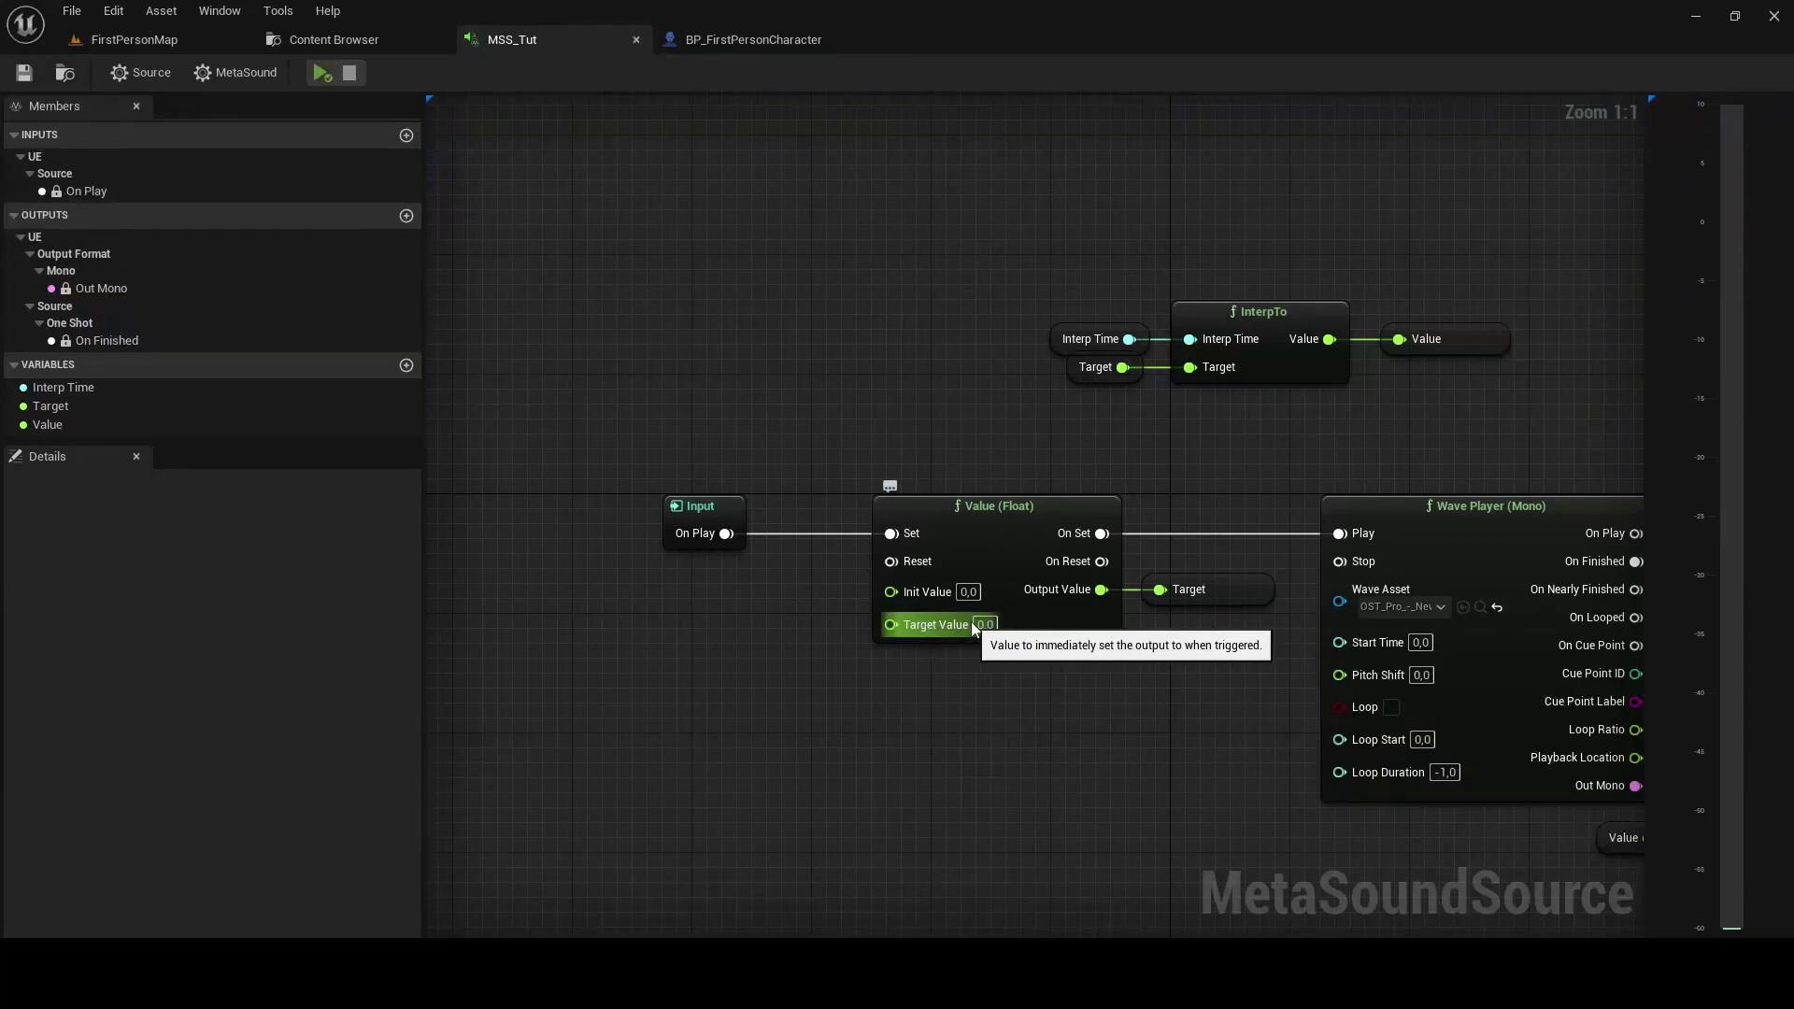
right_click_drag(1365, 723, 710, 592)
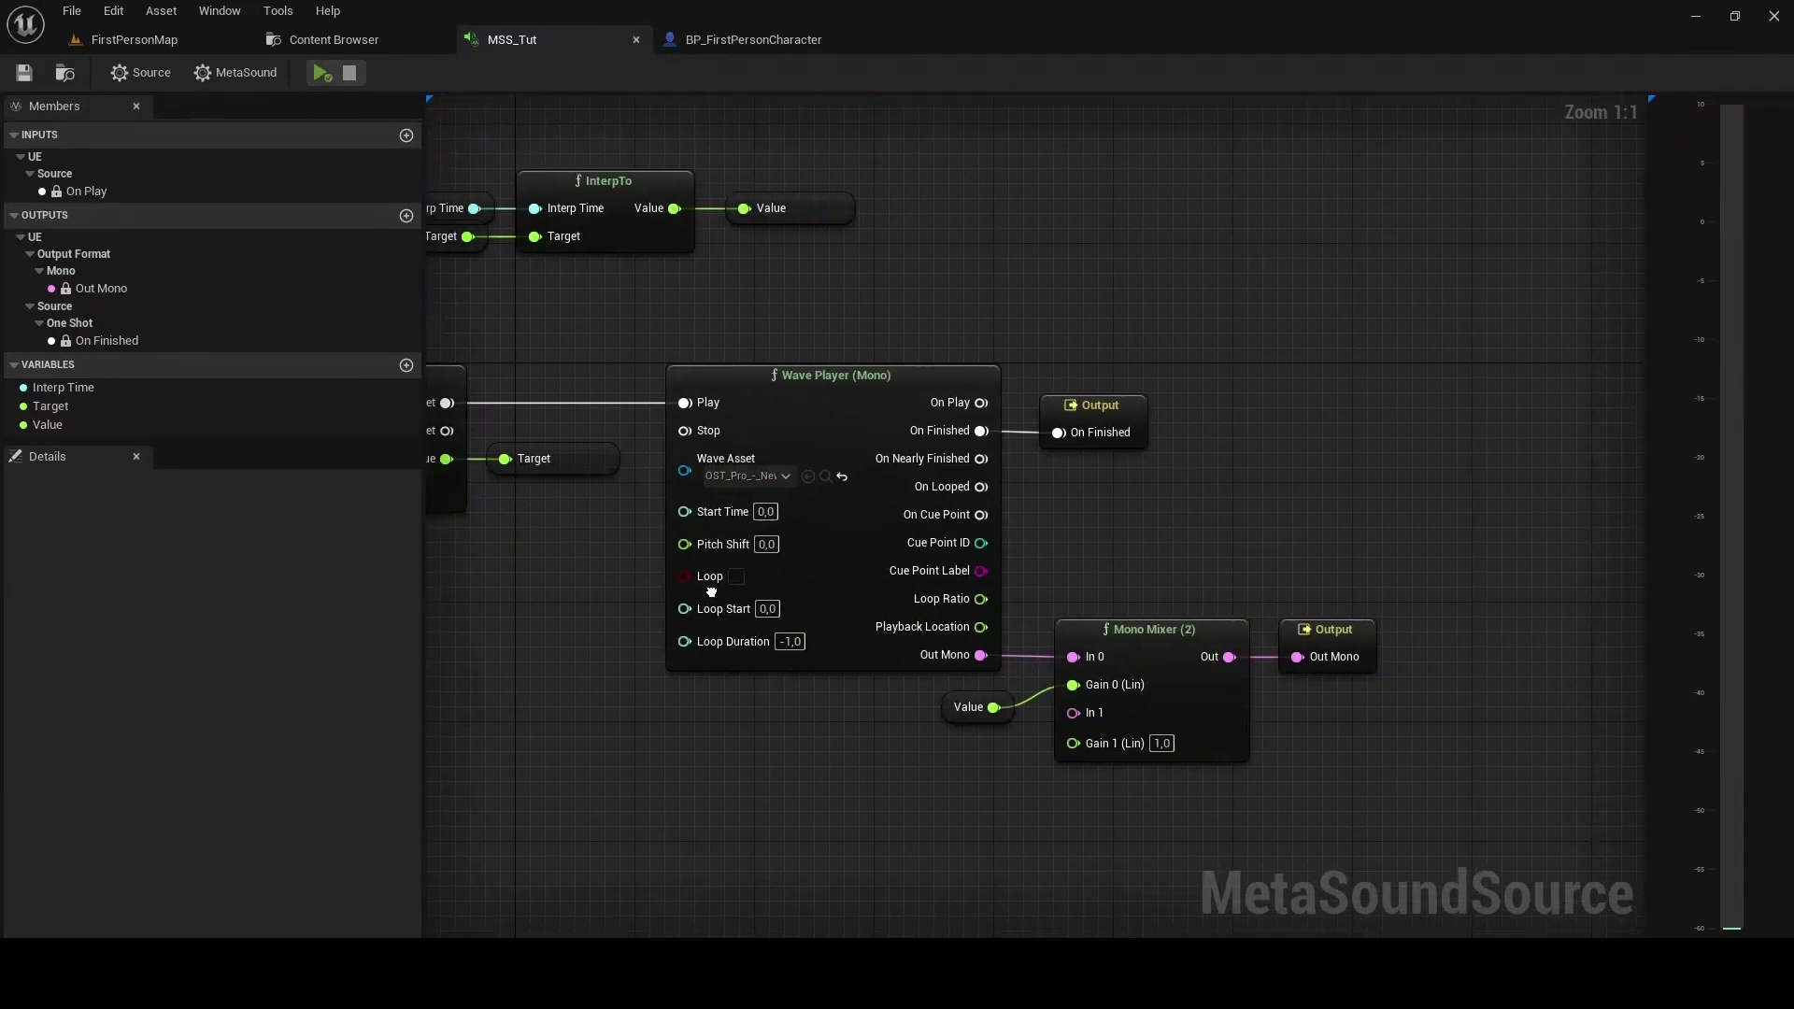
right_click_drag(871, 634, 1254, 724)
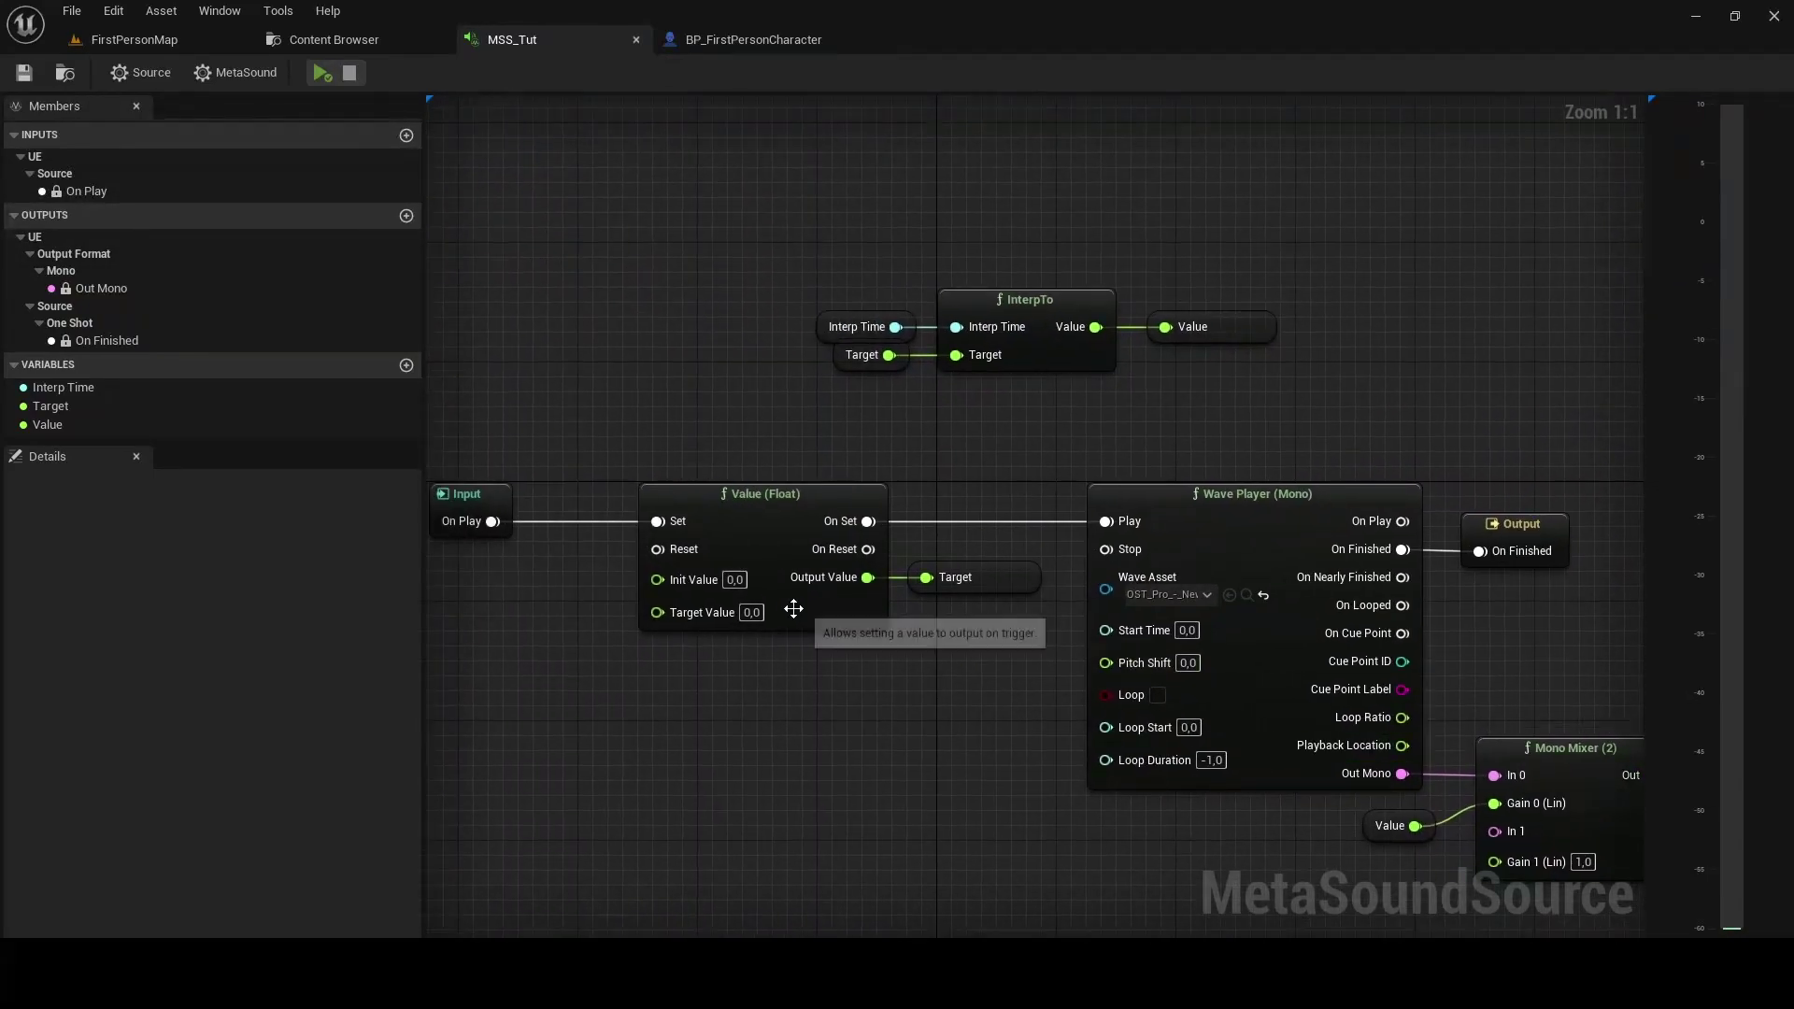
- Set Target Value to 0.3 and the Interp Time default to 2.0
left_click(751, 613)
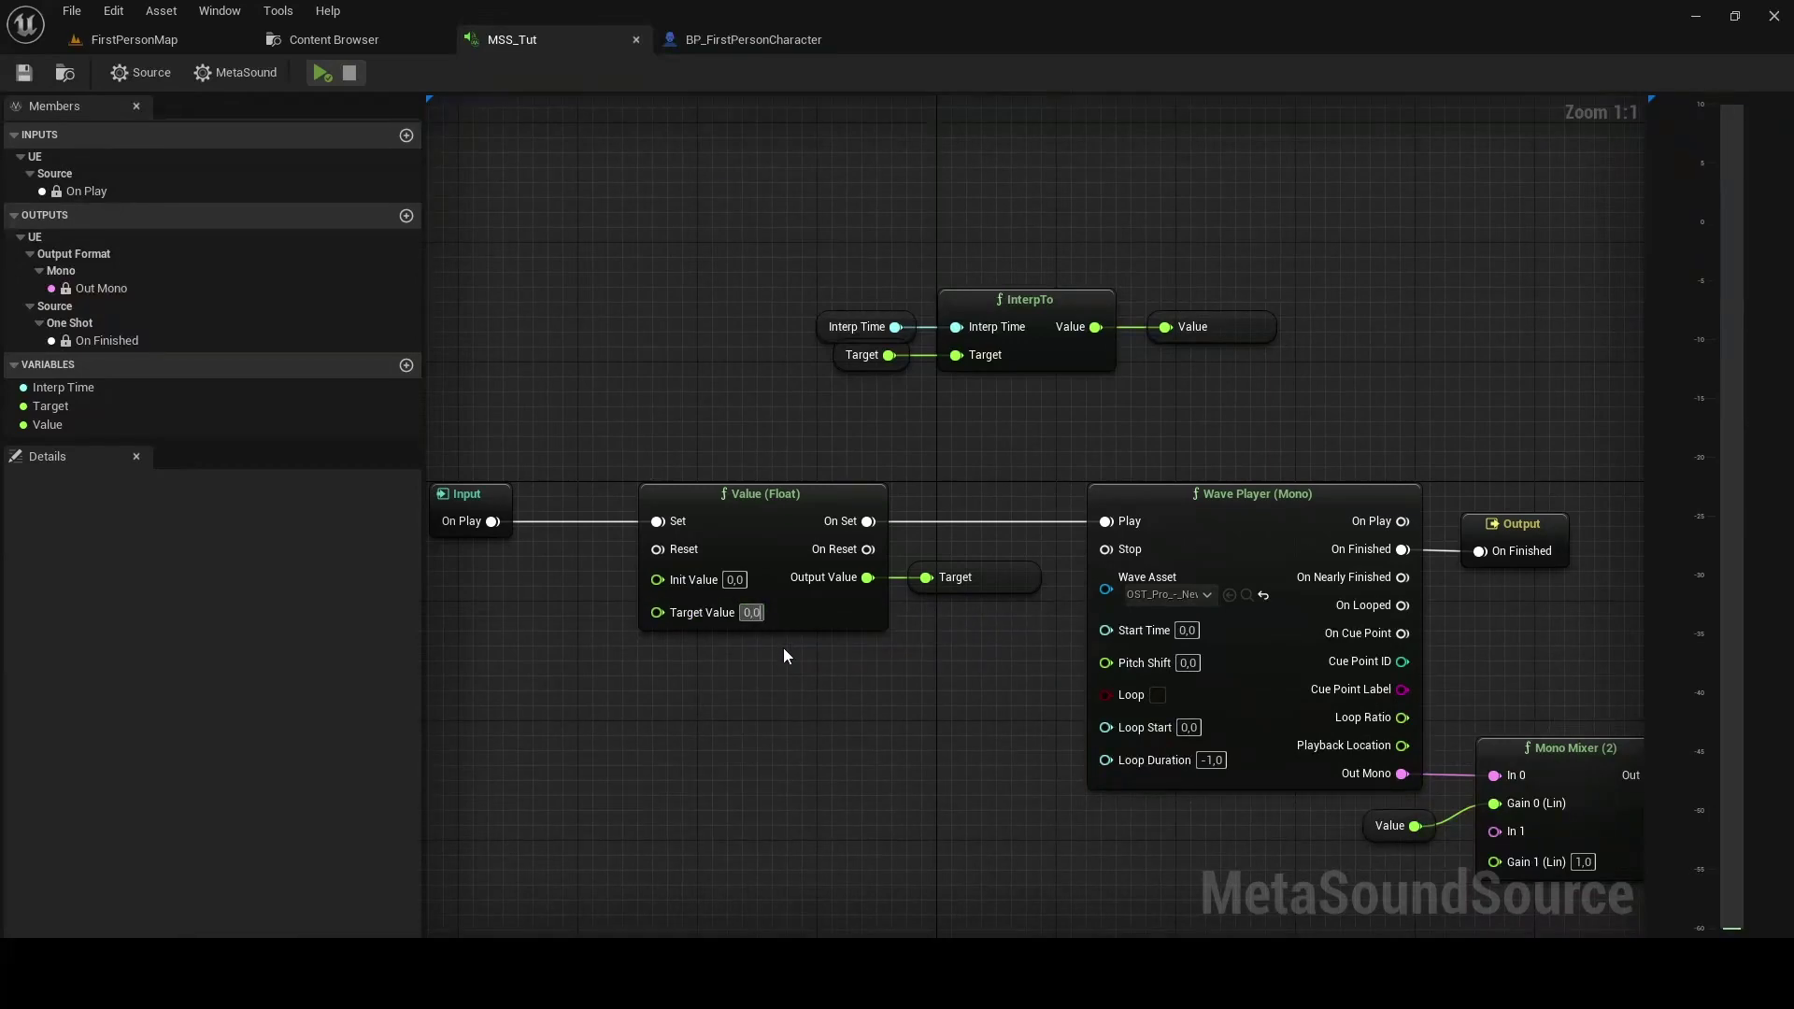
type("0,3")
key("Return")
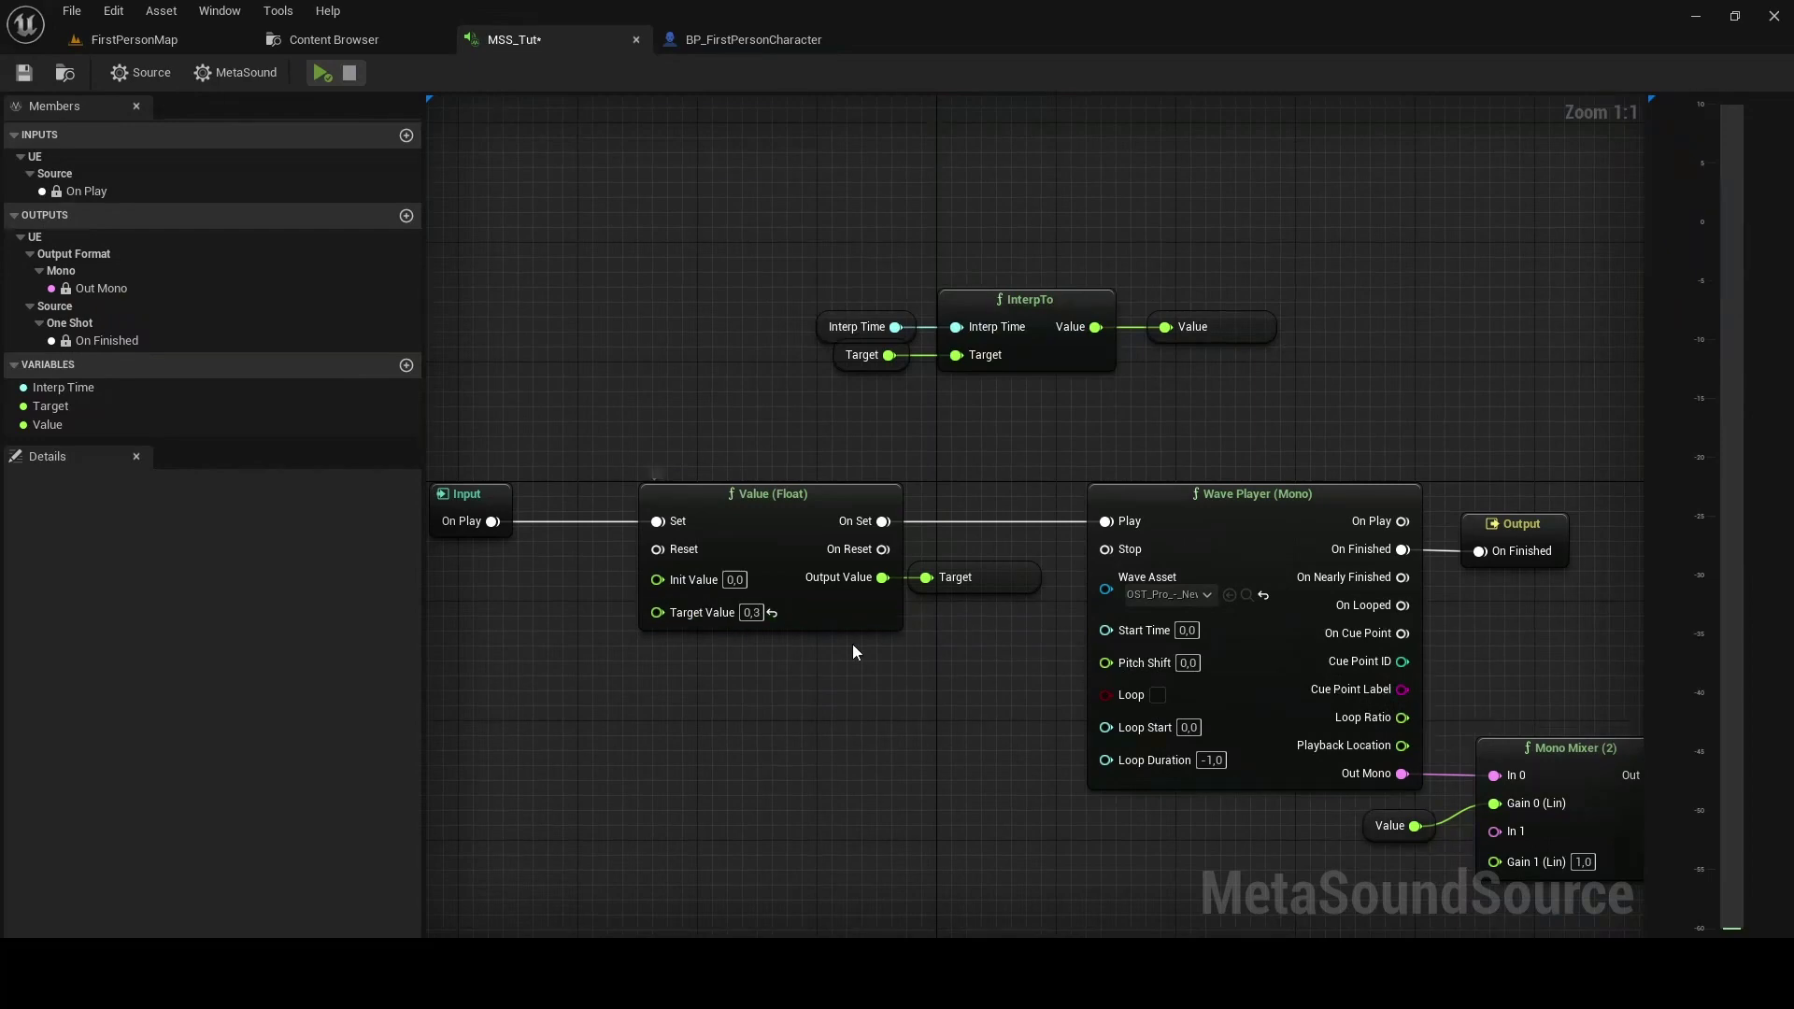
left_click(64, 387)
left_click(220, 673)
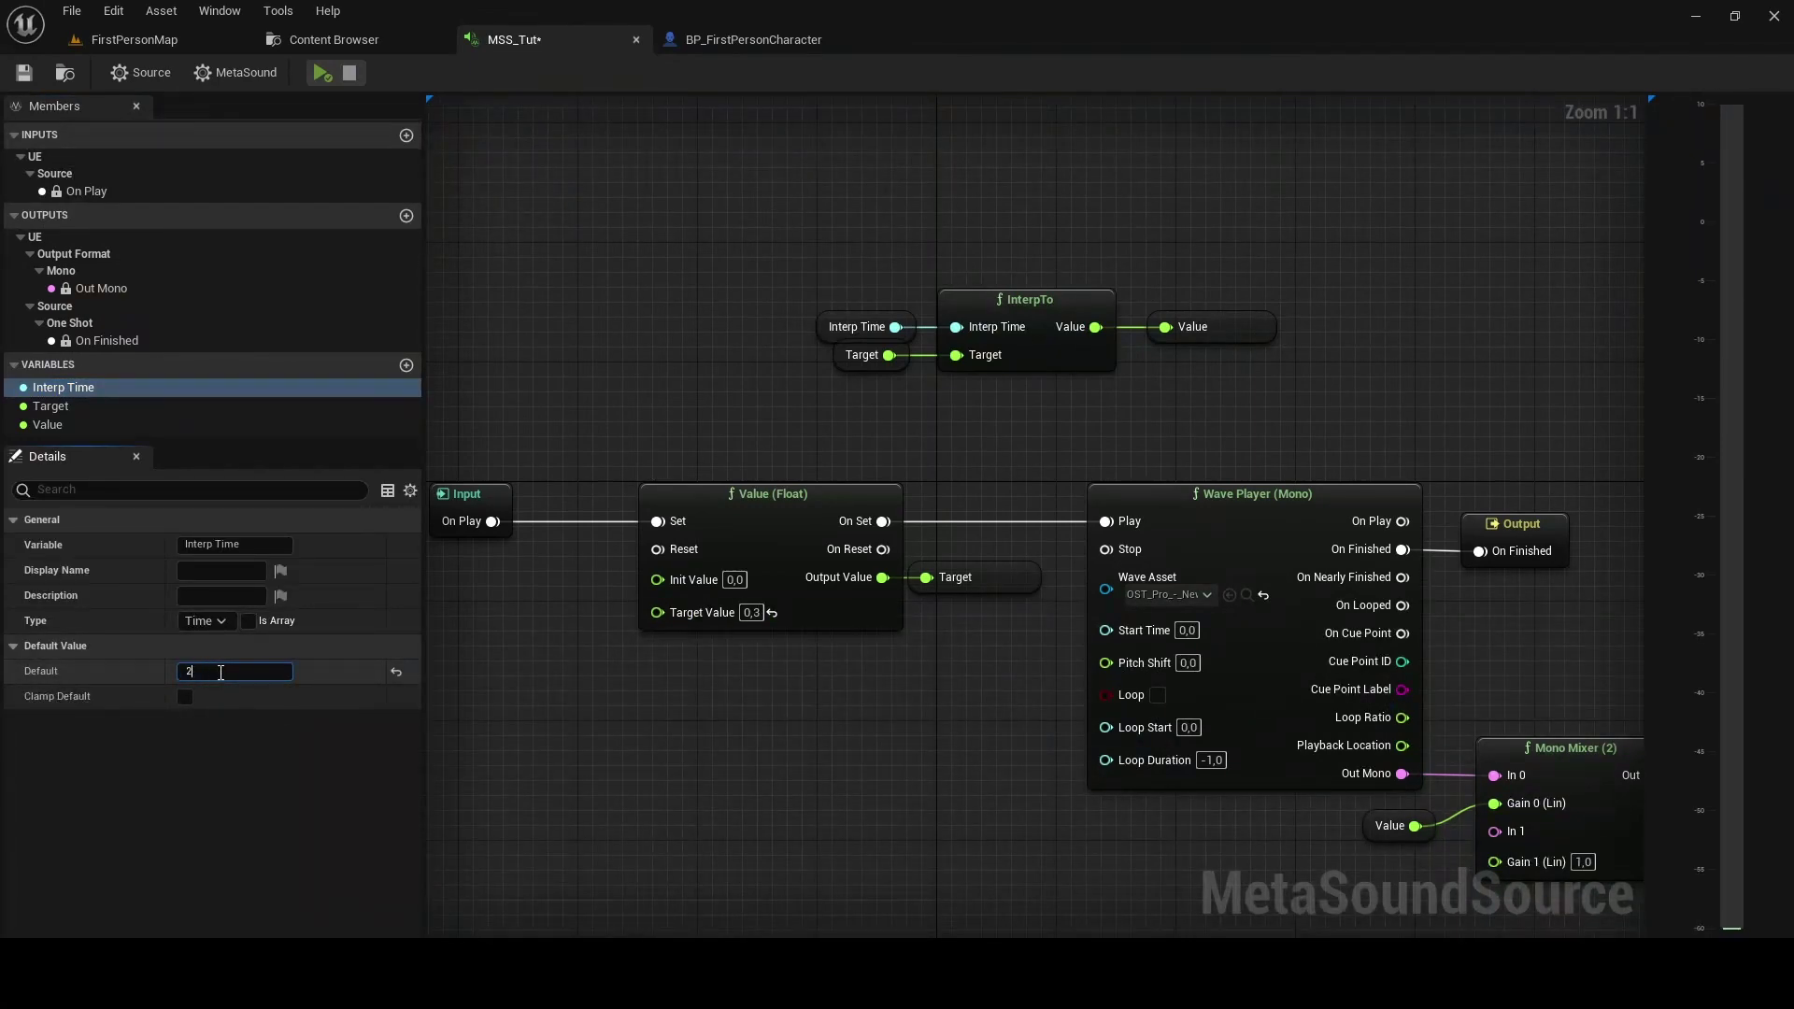
key("Return")
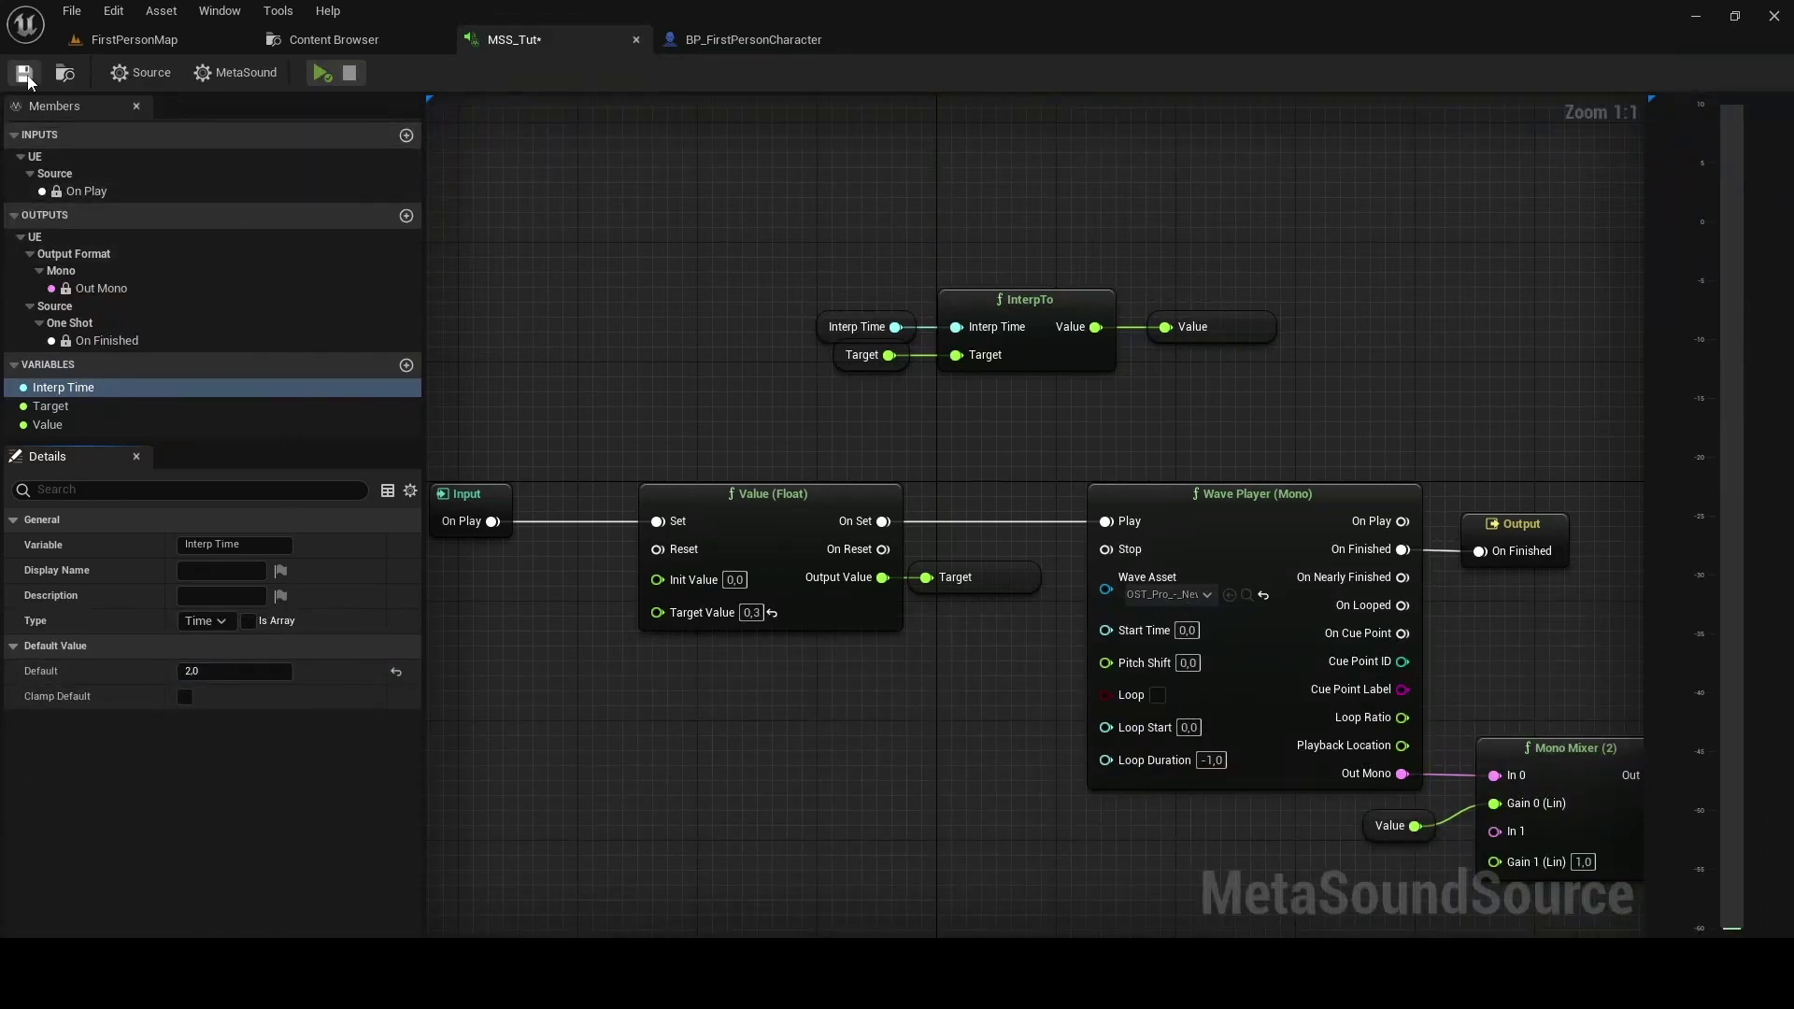
- Save MSS_Tut and preview it, restarting playback once and letting it finish
left_click(25, 75)
left_click(322, 74)
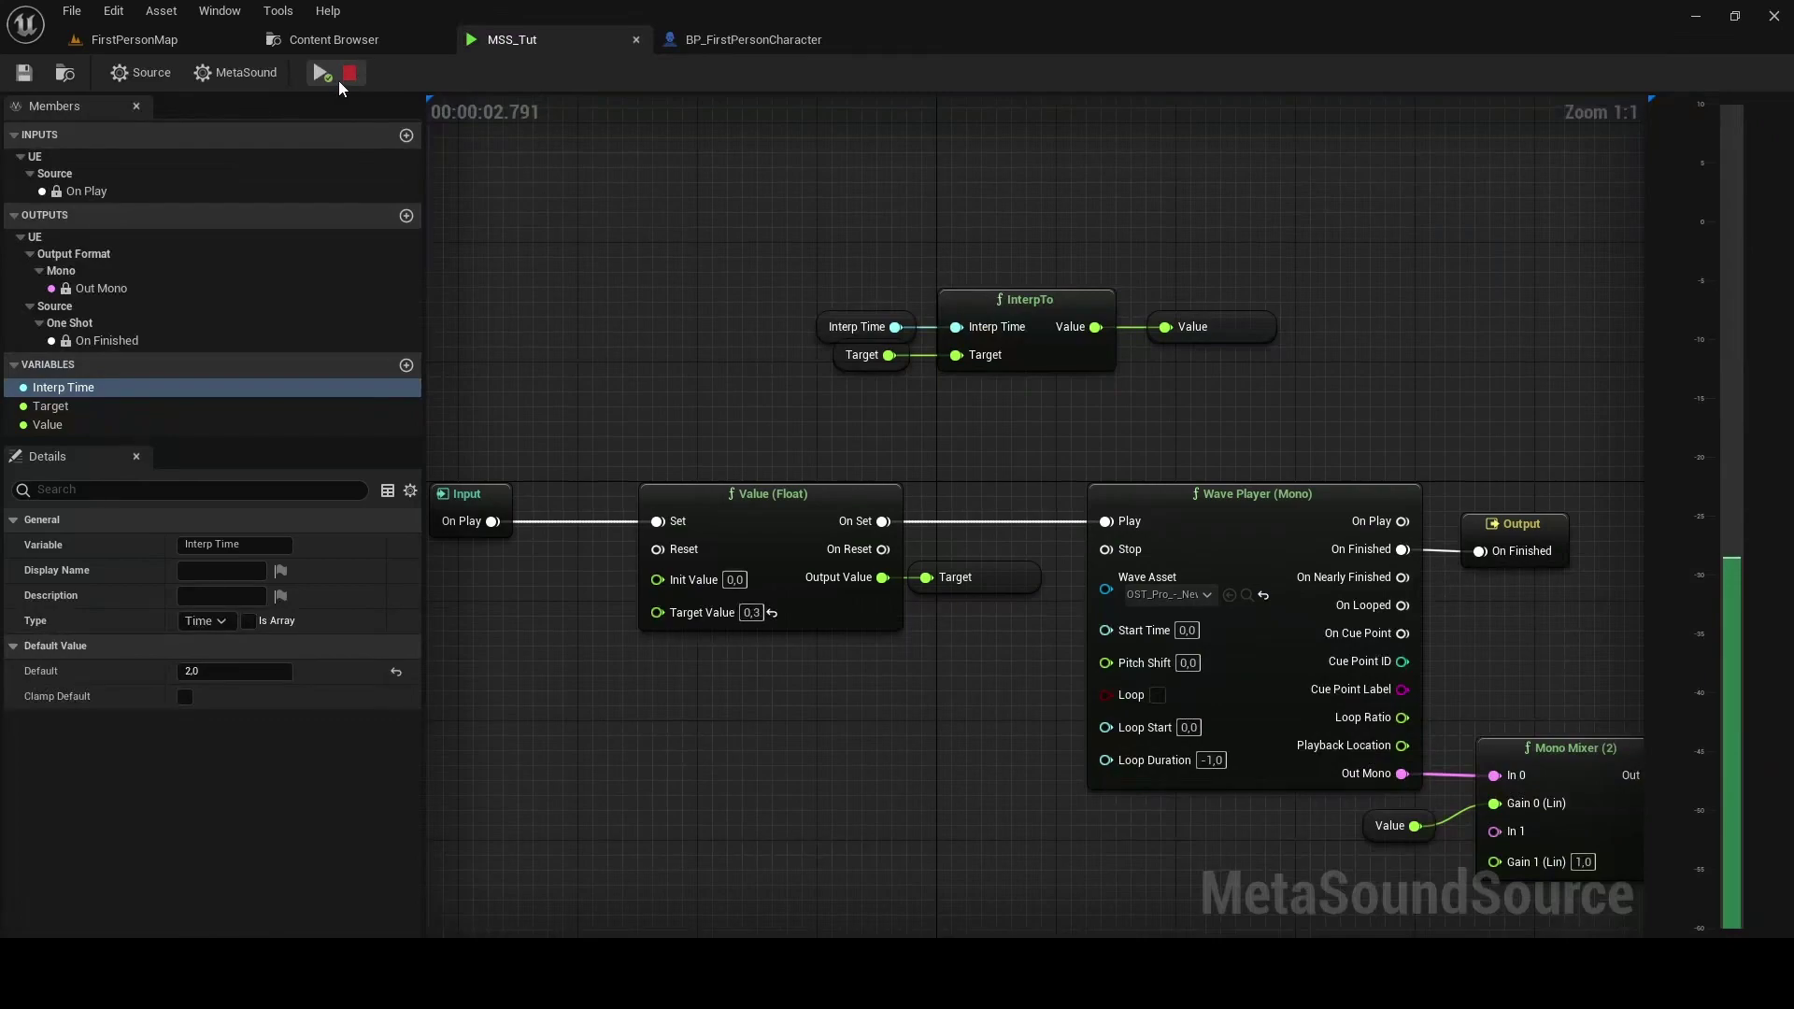
left_click(349, 73)
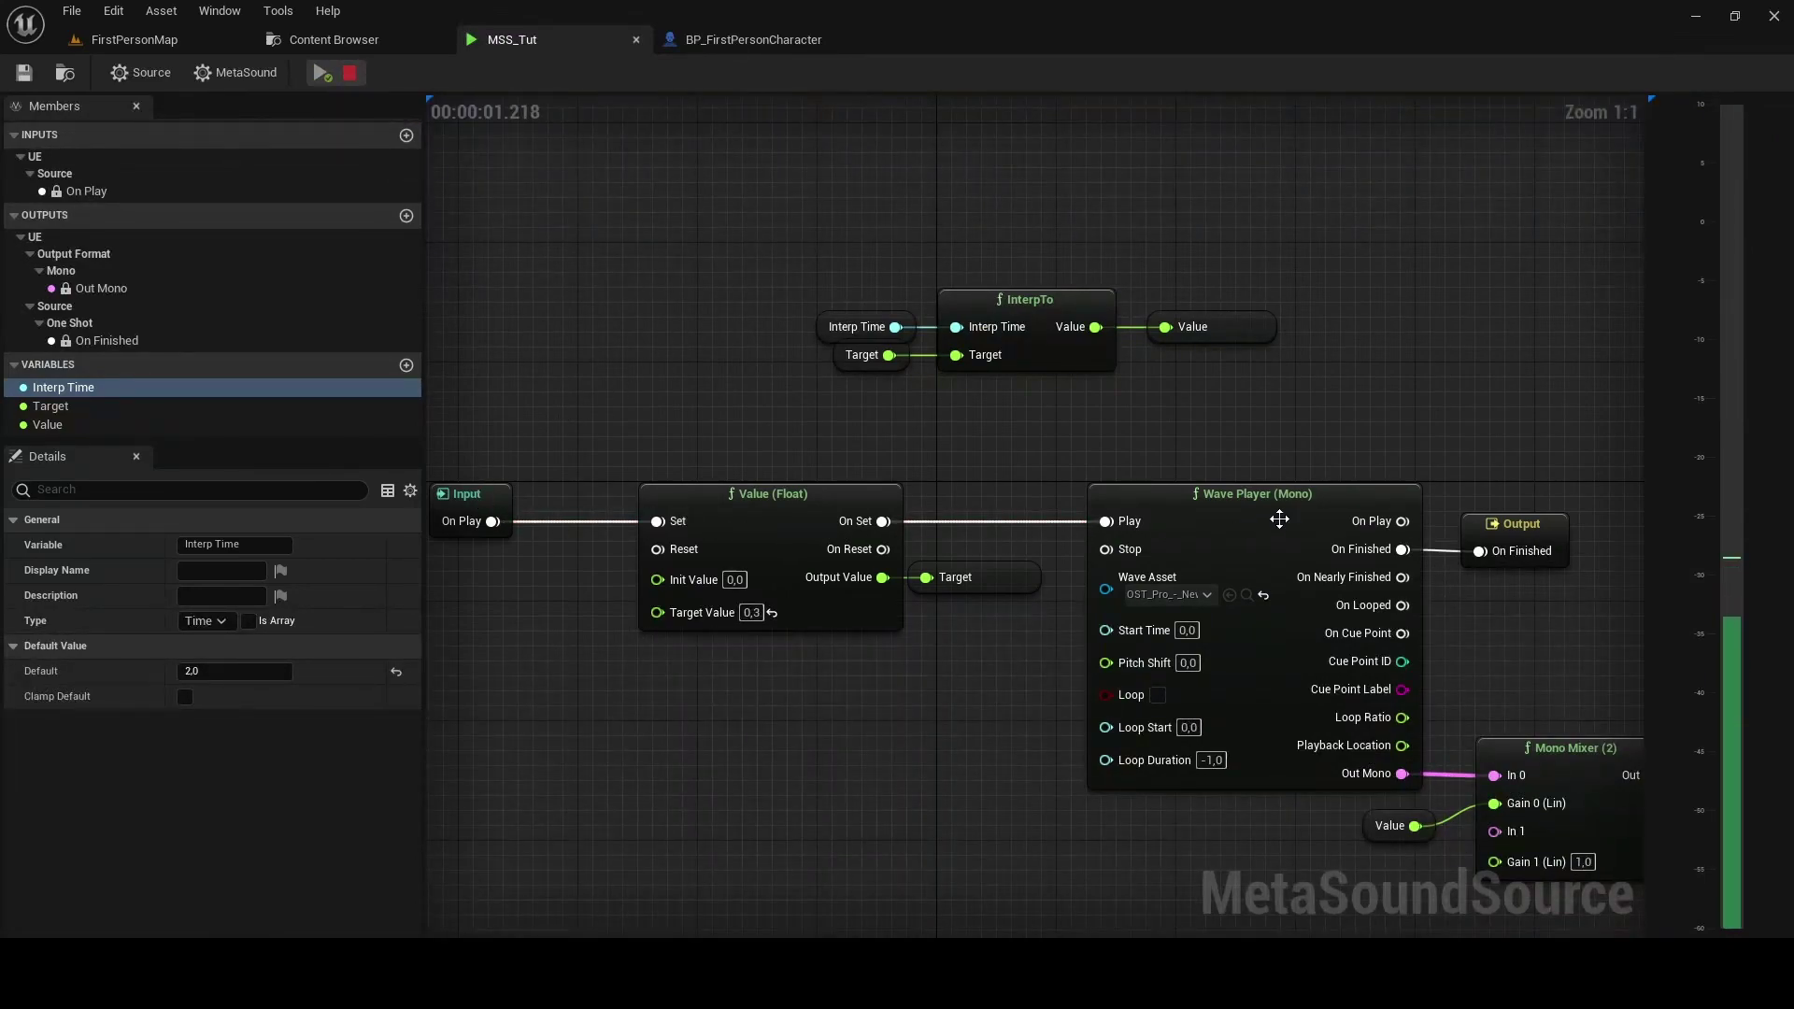
mouse_move(1291, 667)
right_mouse_down()
mouse_move(1171, 579)
mouse_move(1329, 617)
right_mouse_up()
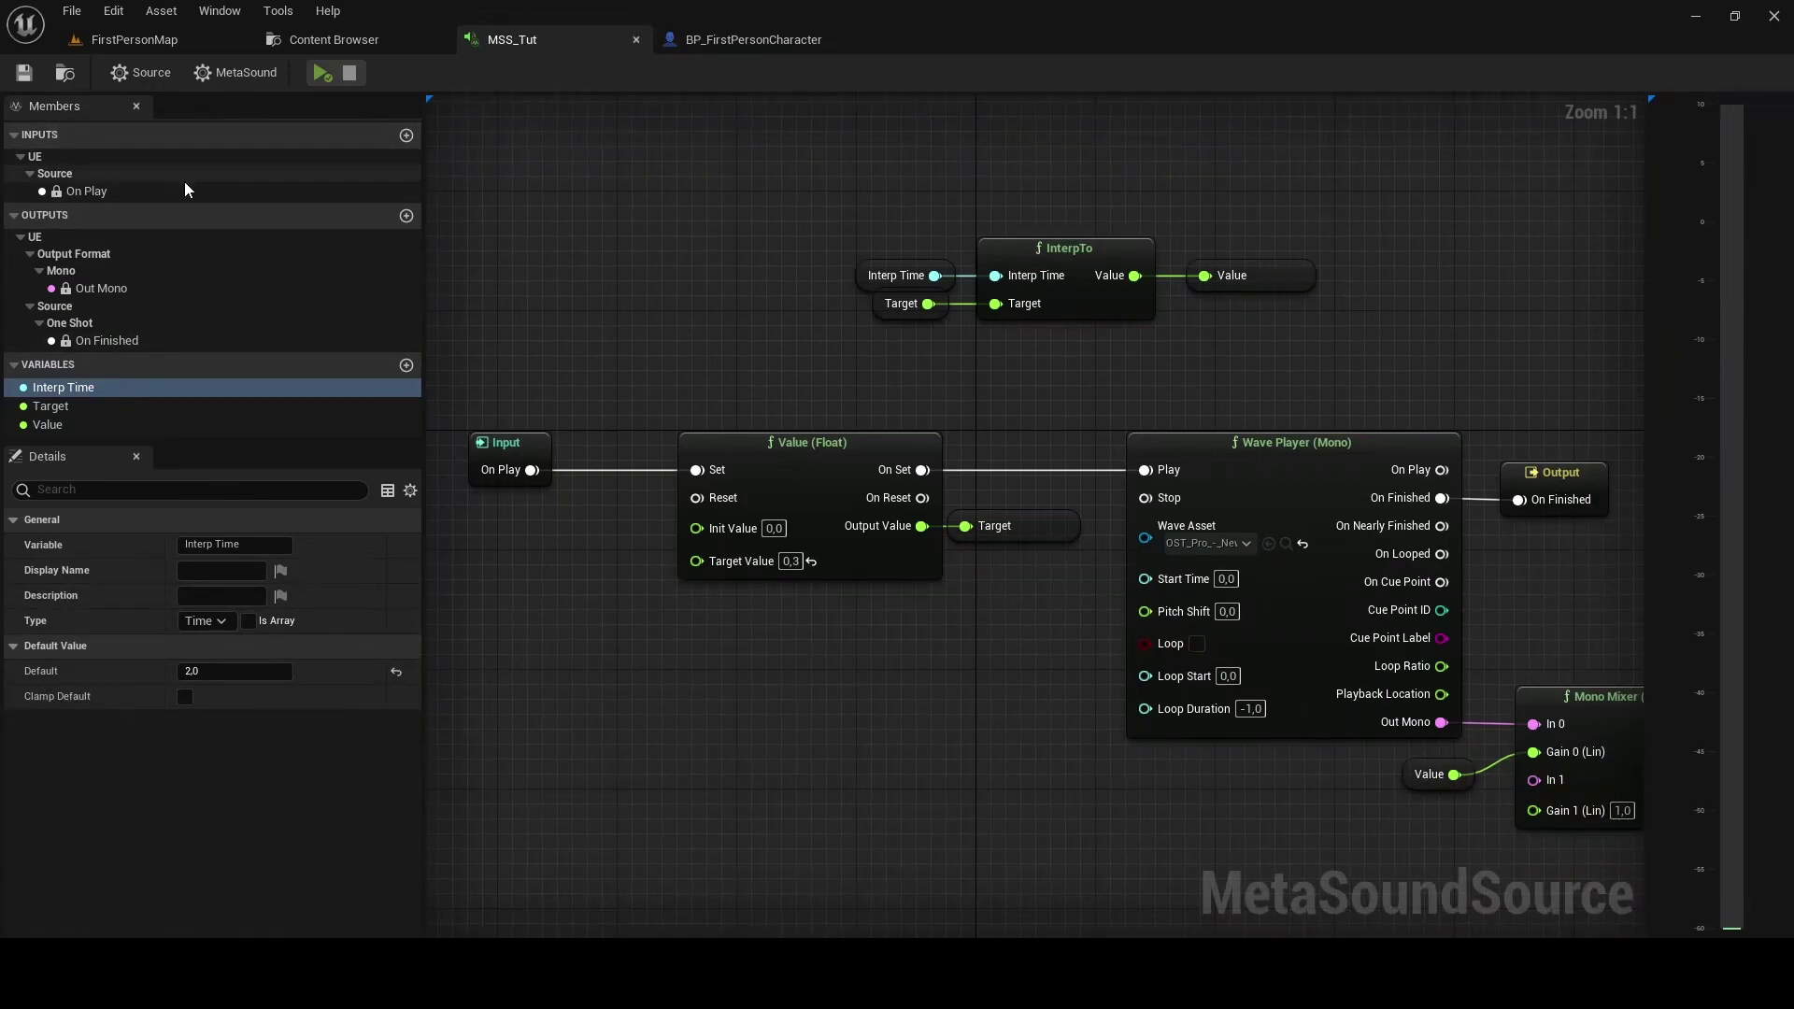
- Add a Trigger-type graph input named Stop
left_click(407, 135)
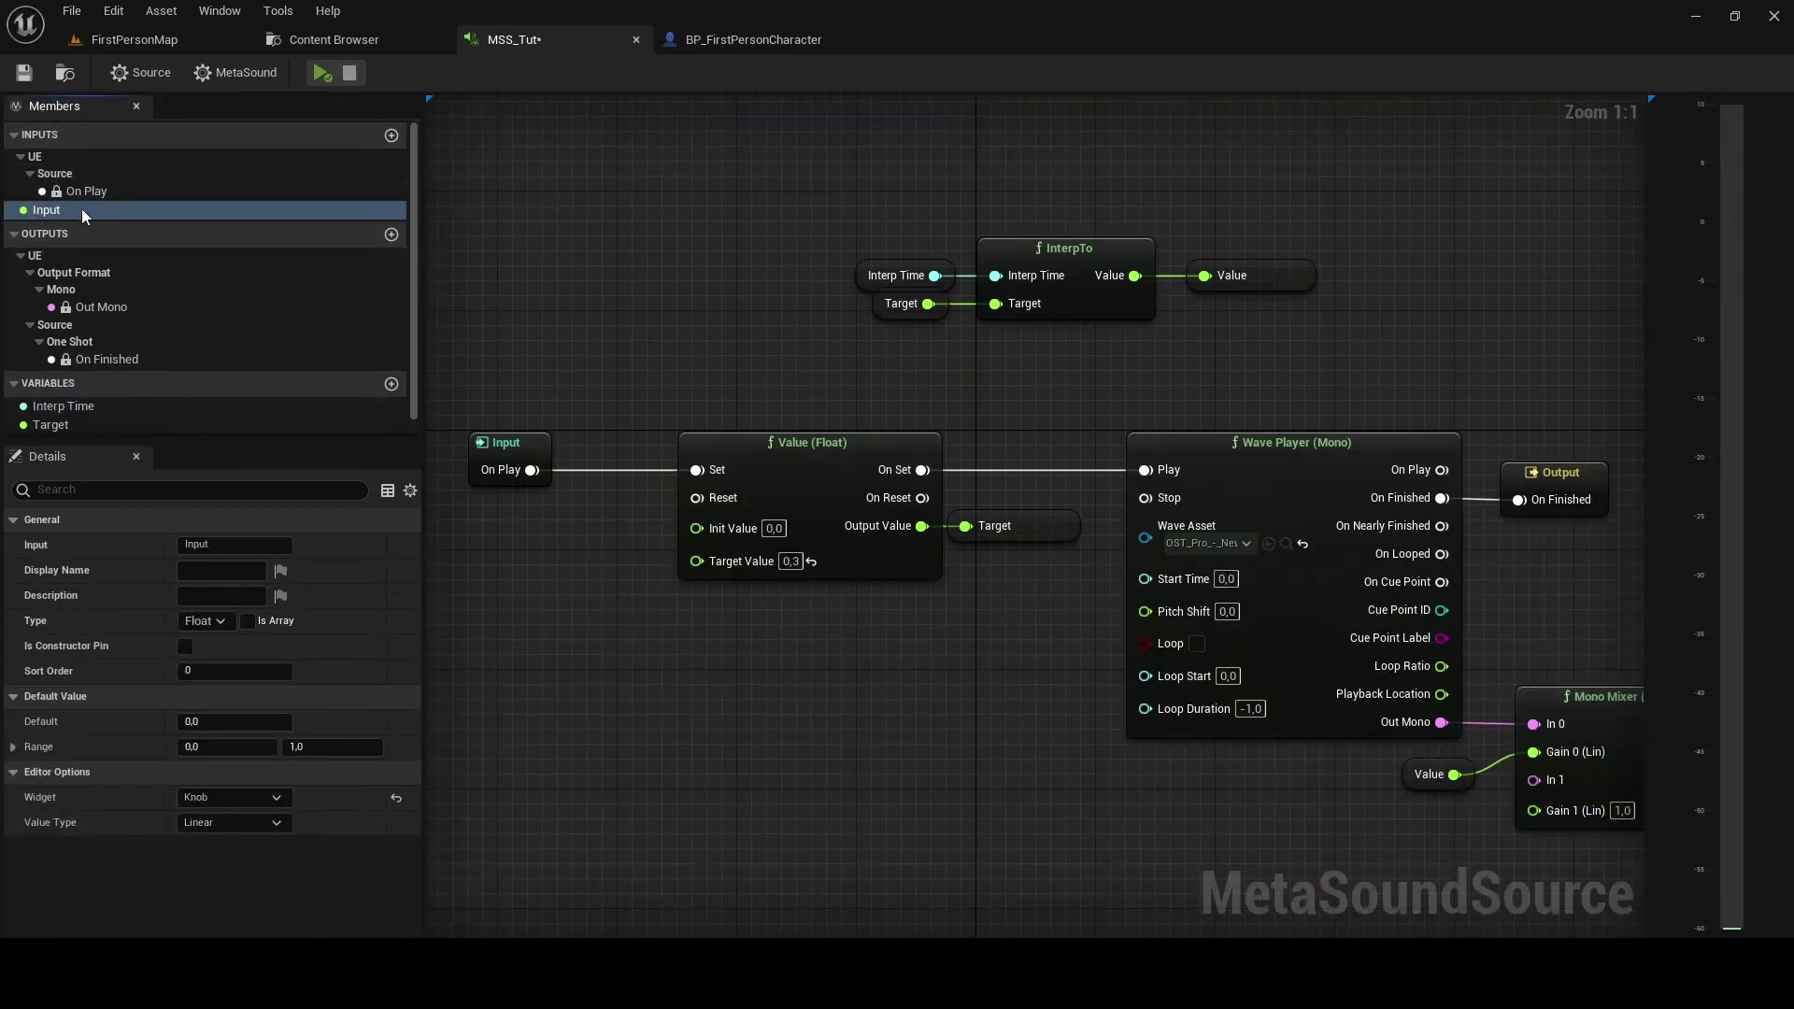
left_click(206, 621)
scroll(276, 526, "down", 5)
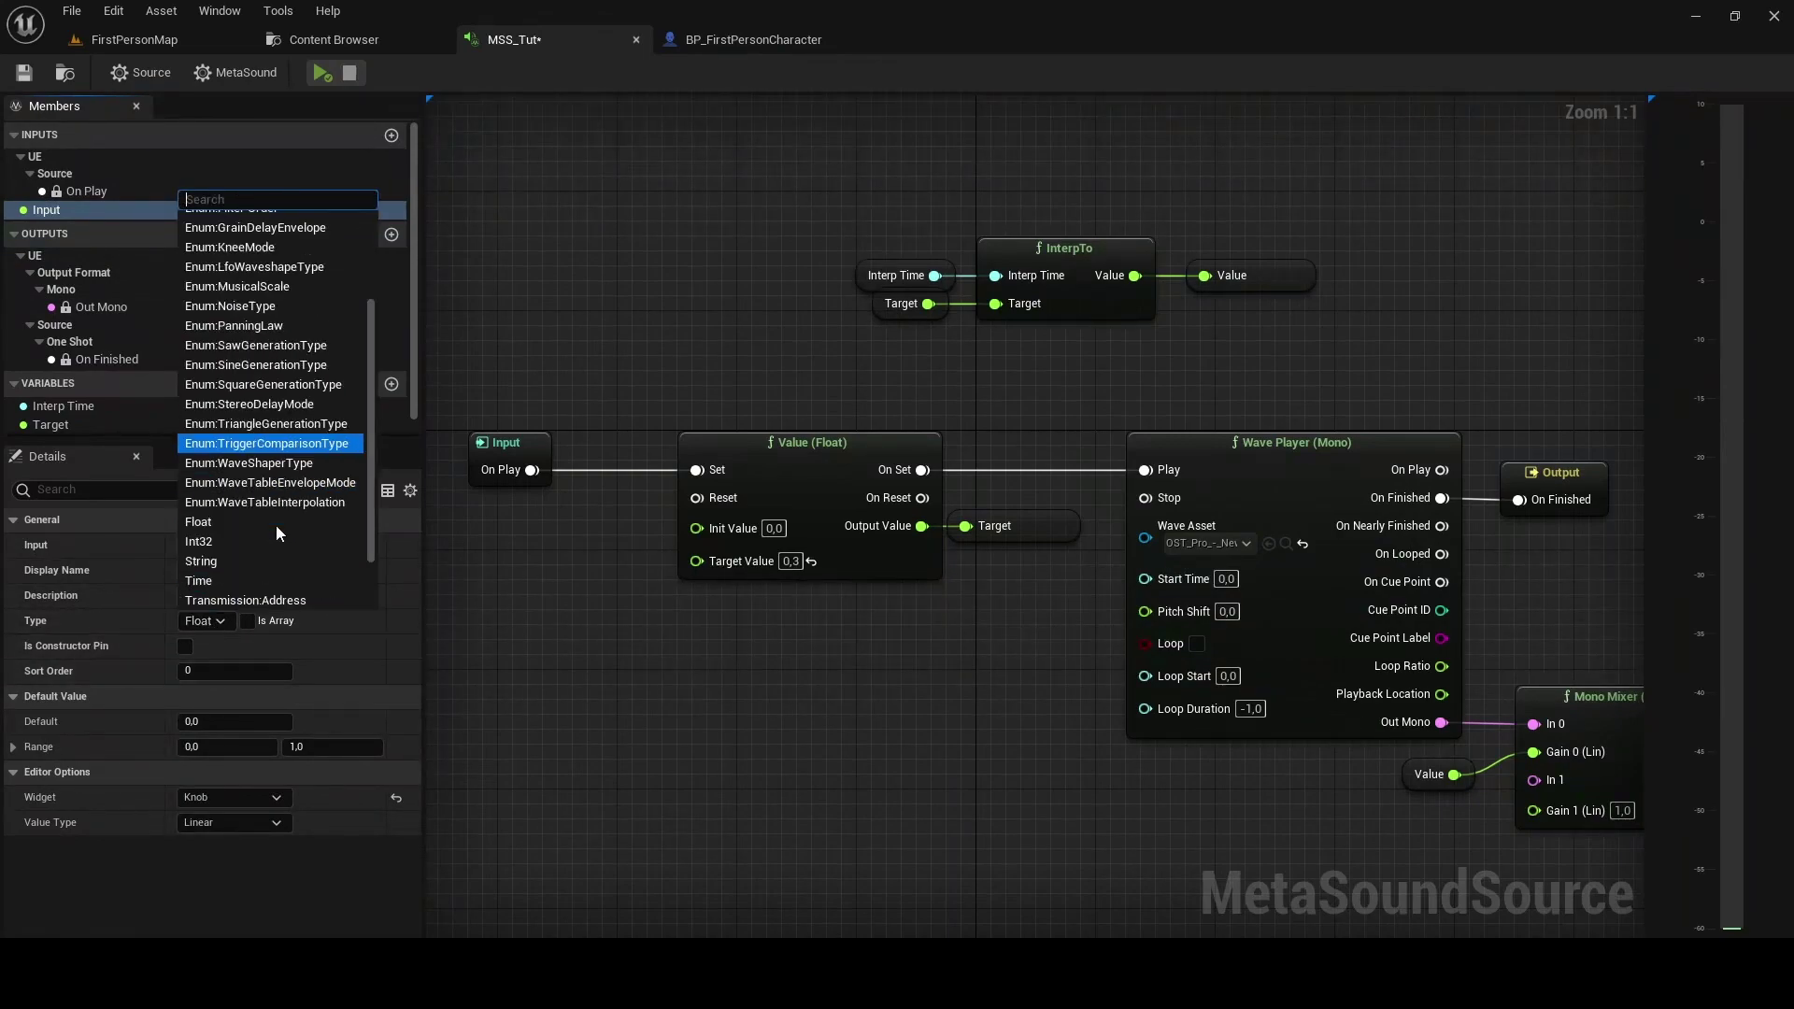
scroll(270, 502, "down", 3)
left_click(268, 543)
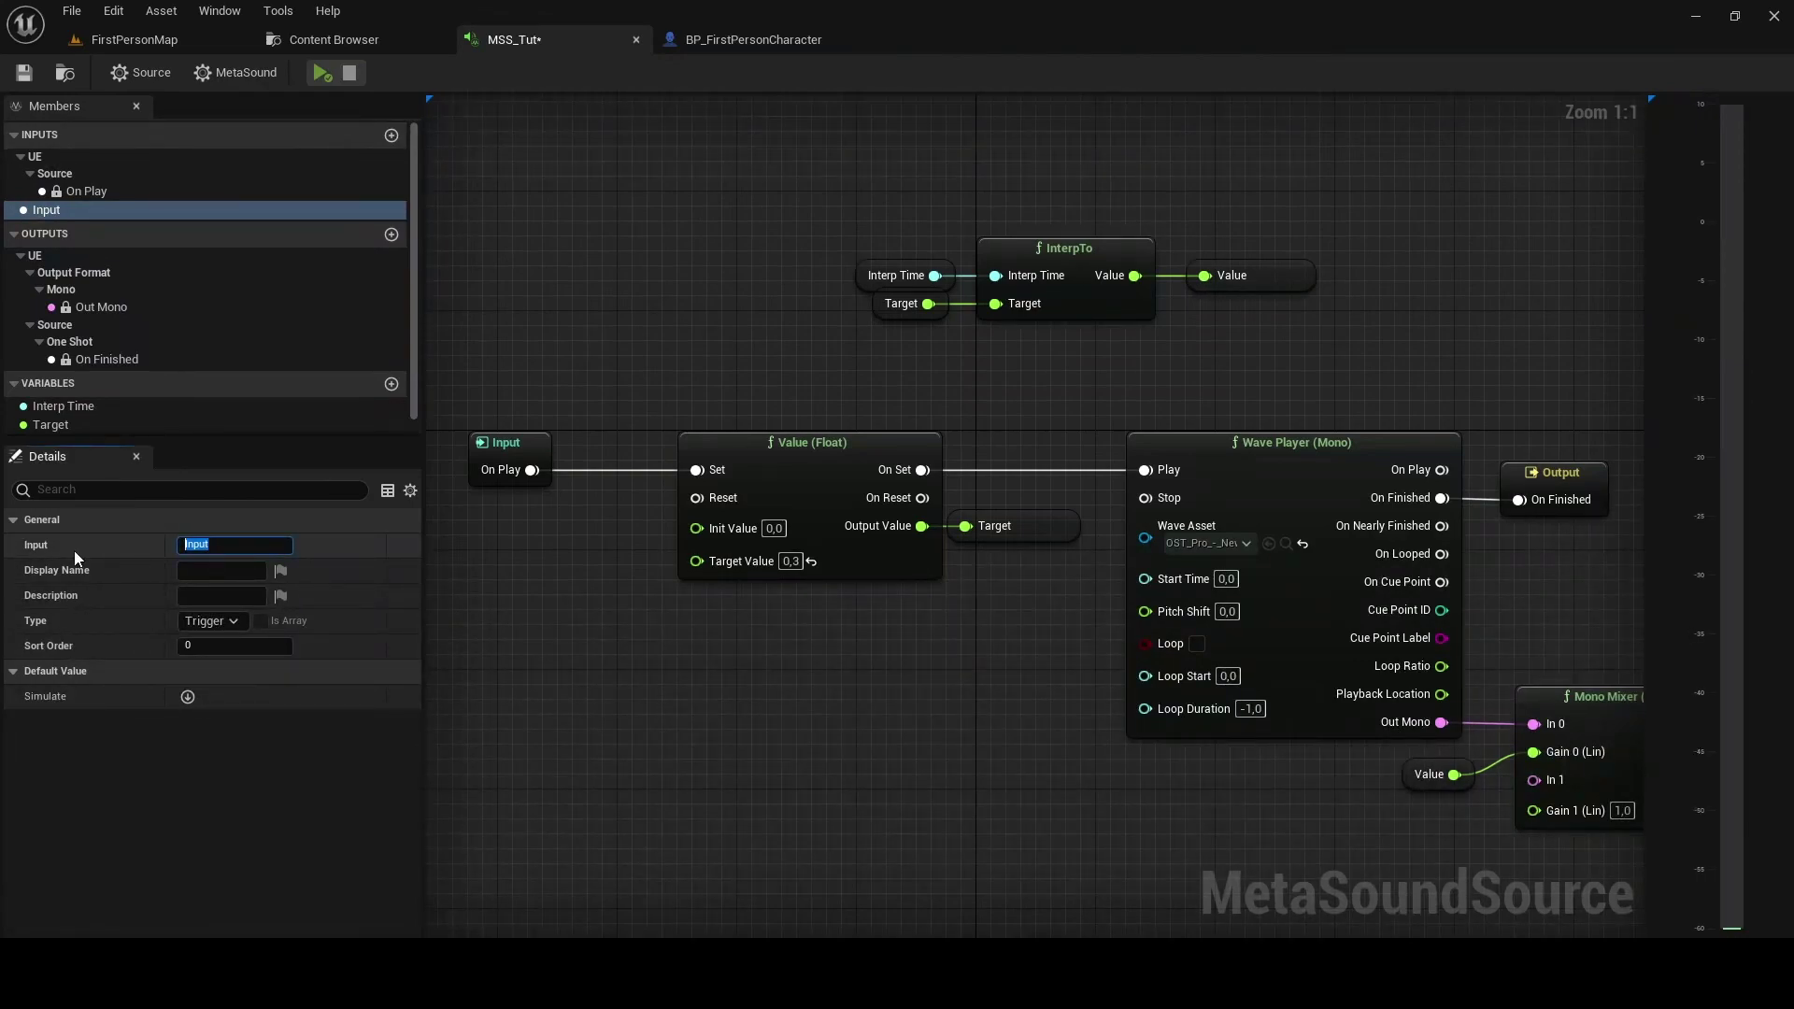
type("Stop")
key("Return")
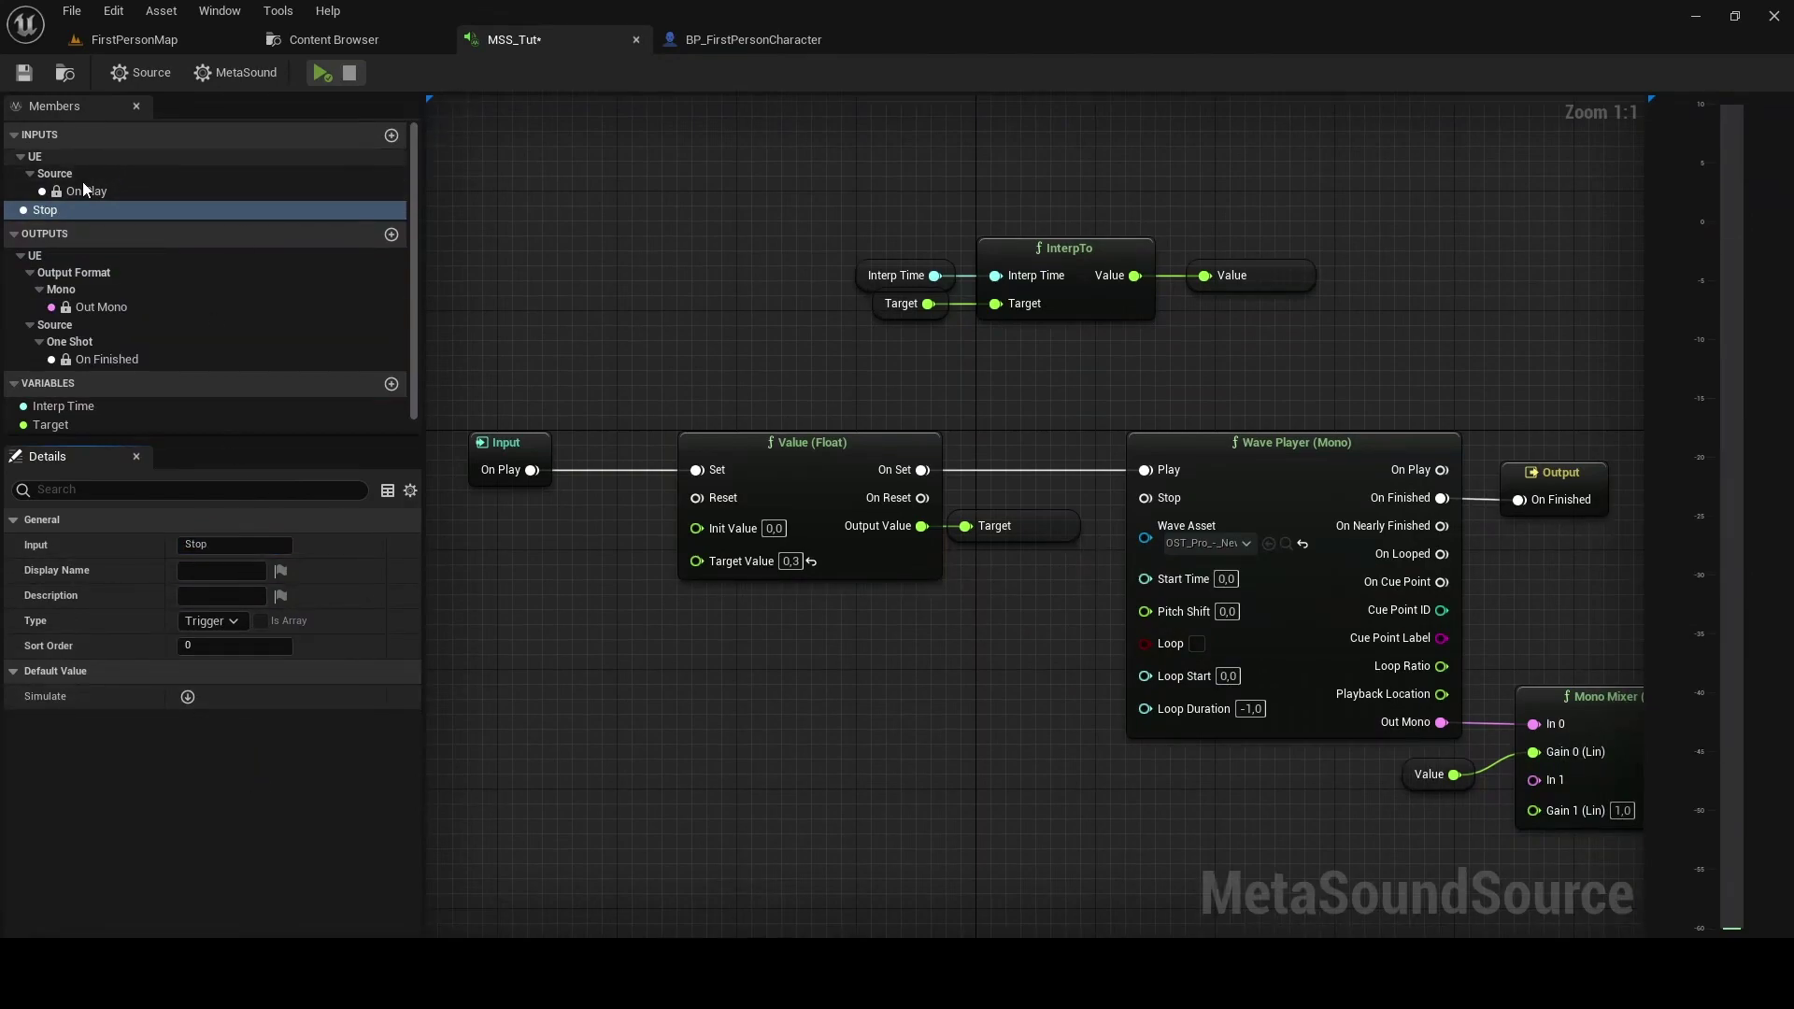
- Add a second Trigger input named Start and save the asset
left_click(391, 135)
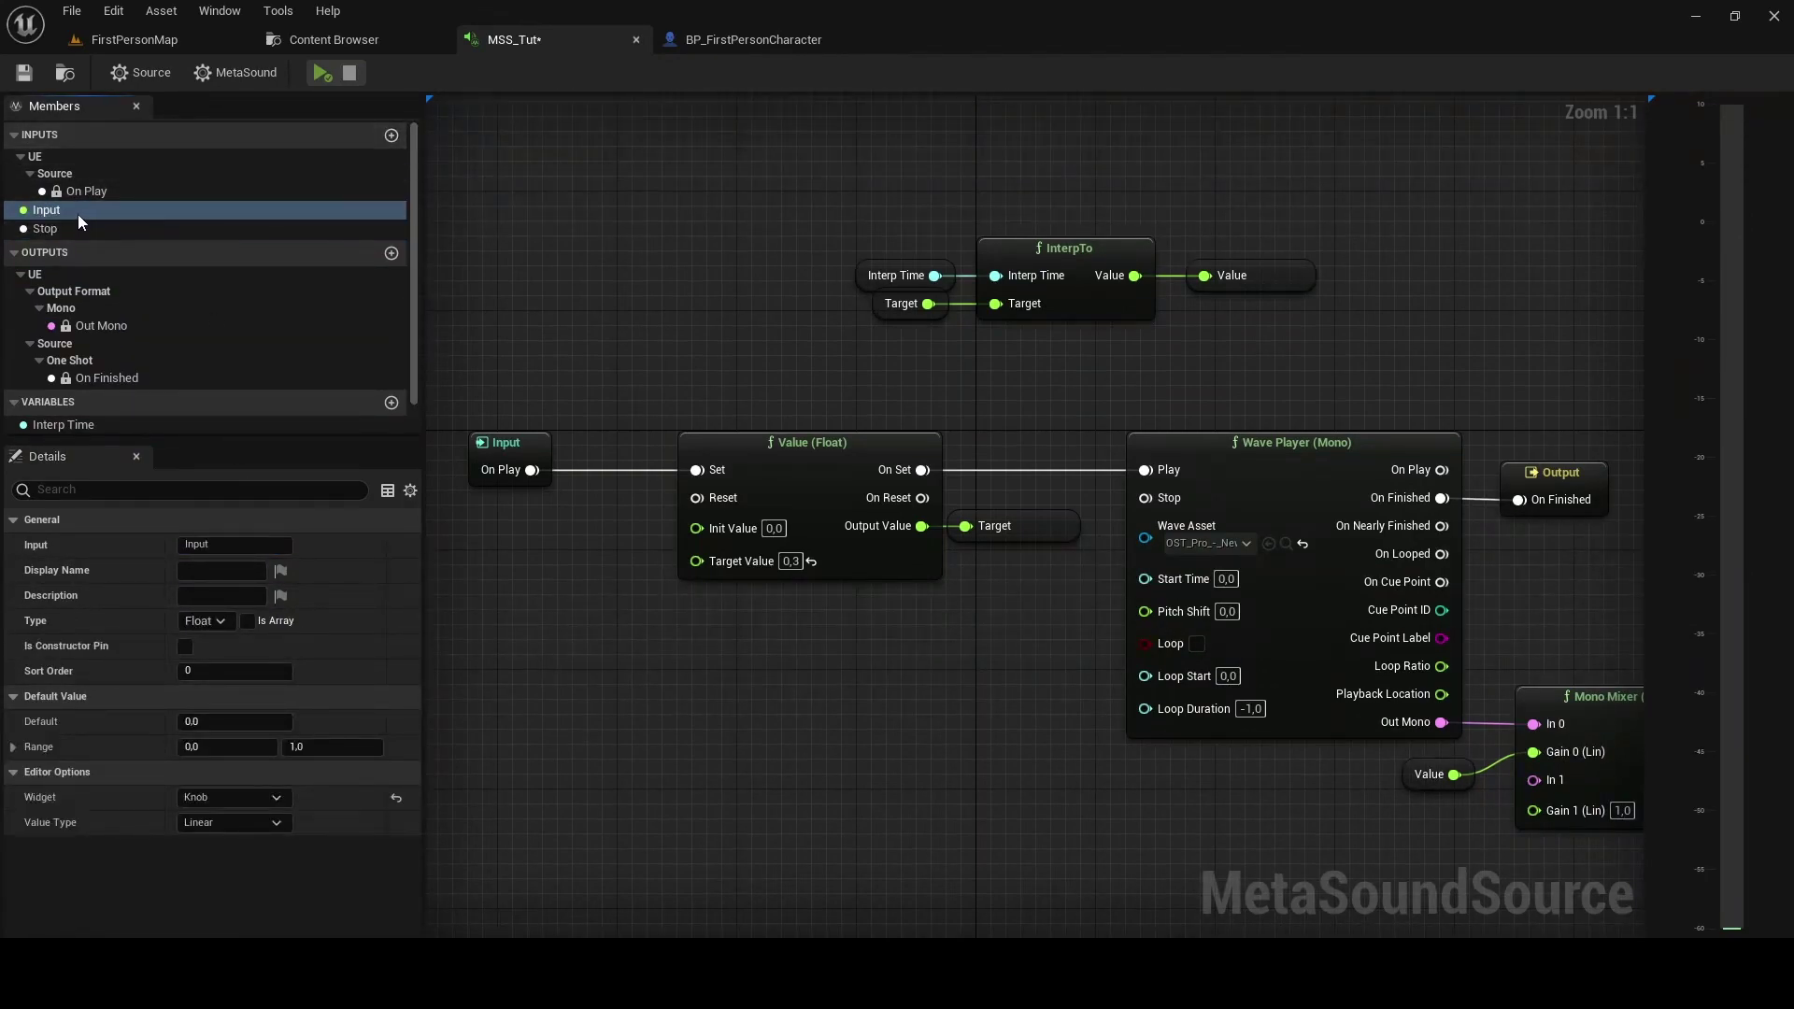
left_click(206, 620)
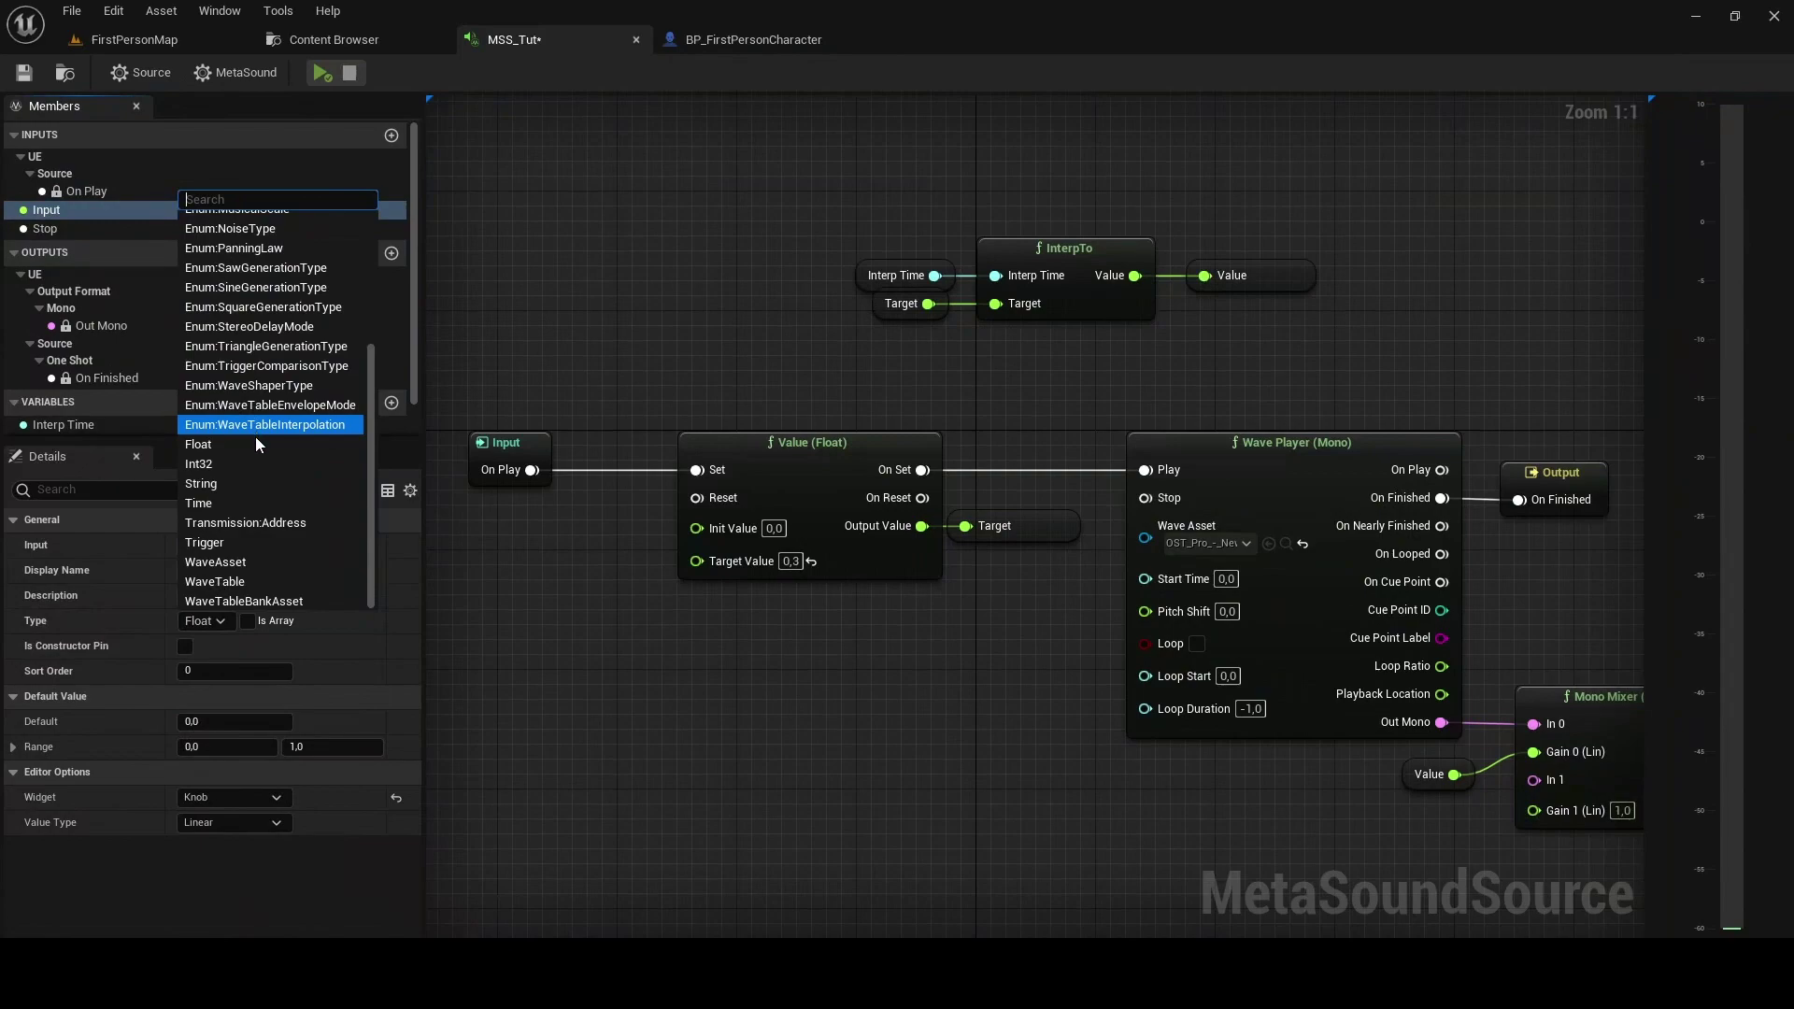
left_click(204, 543)
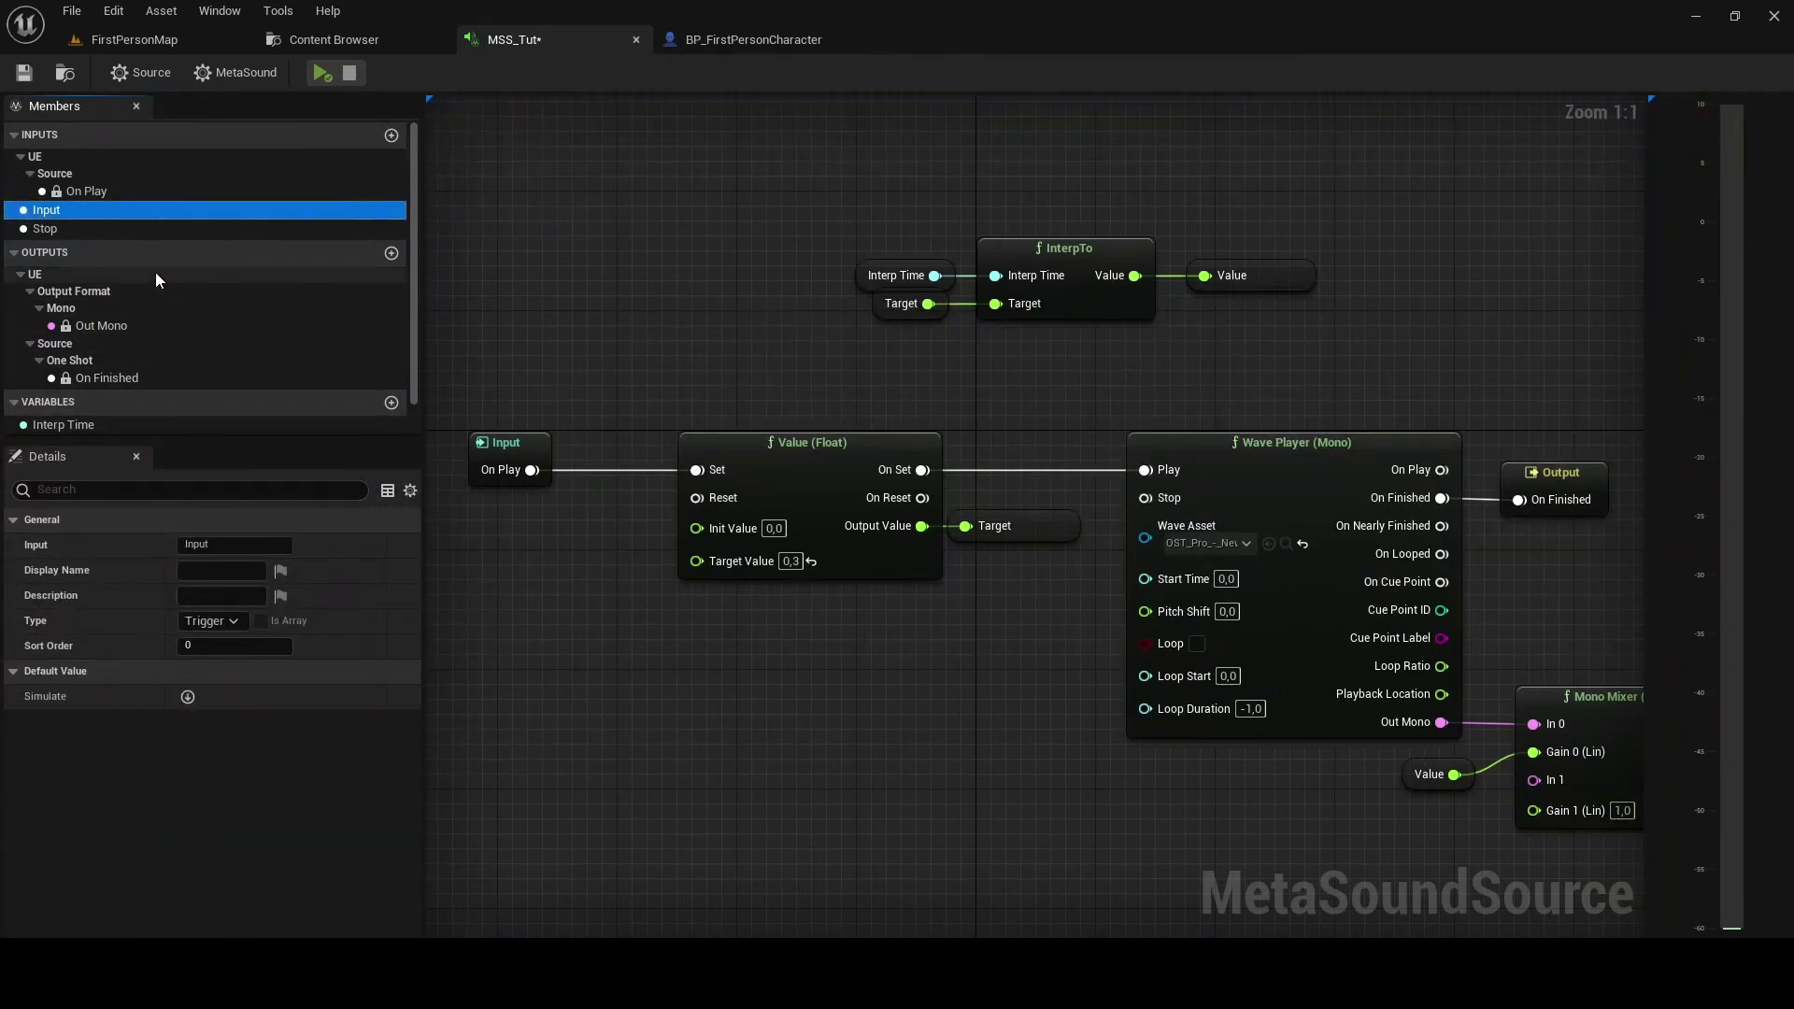
left_click(211, 544)
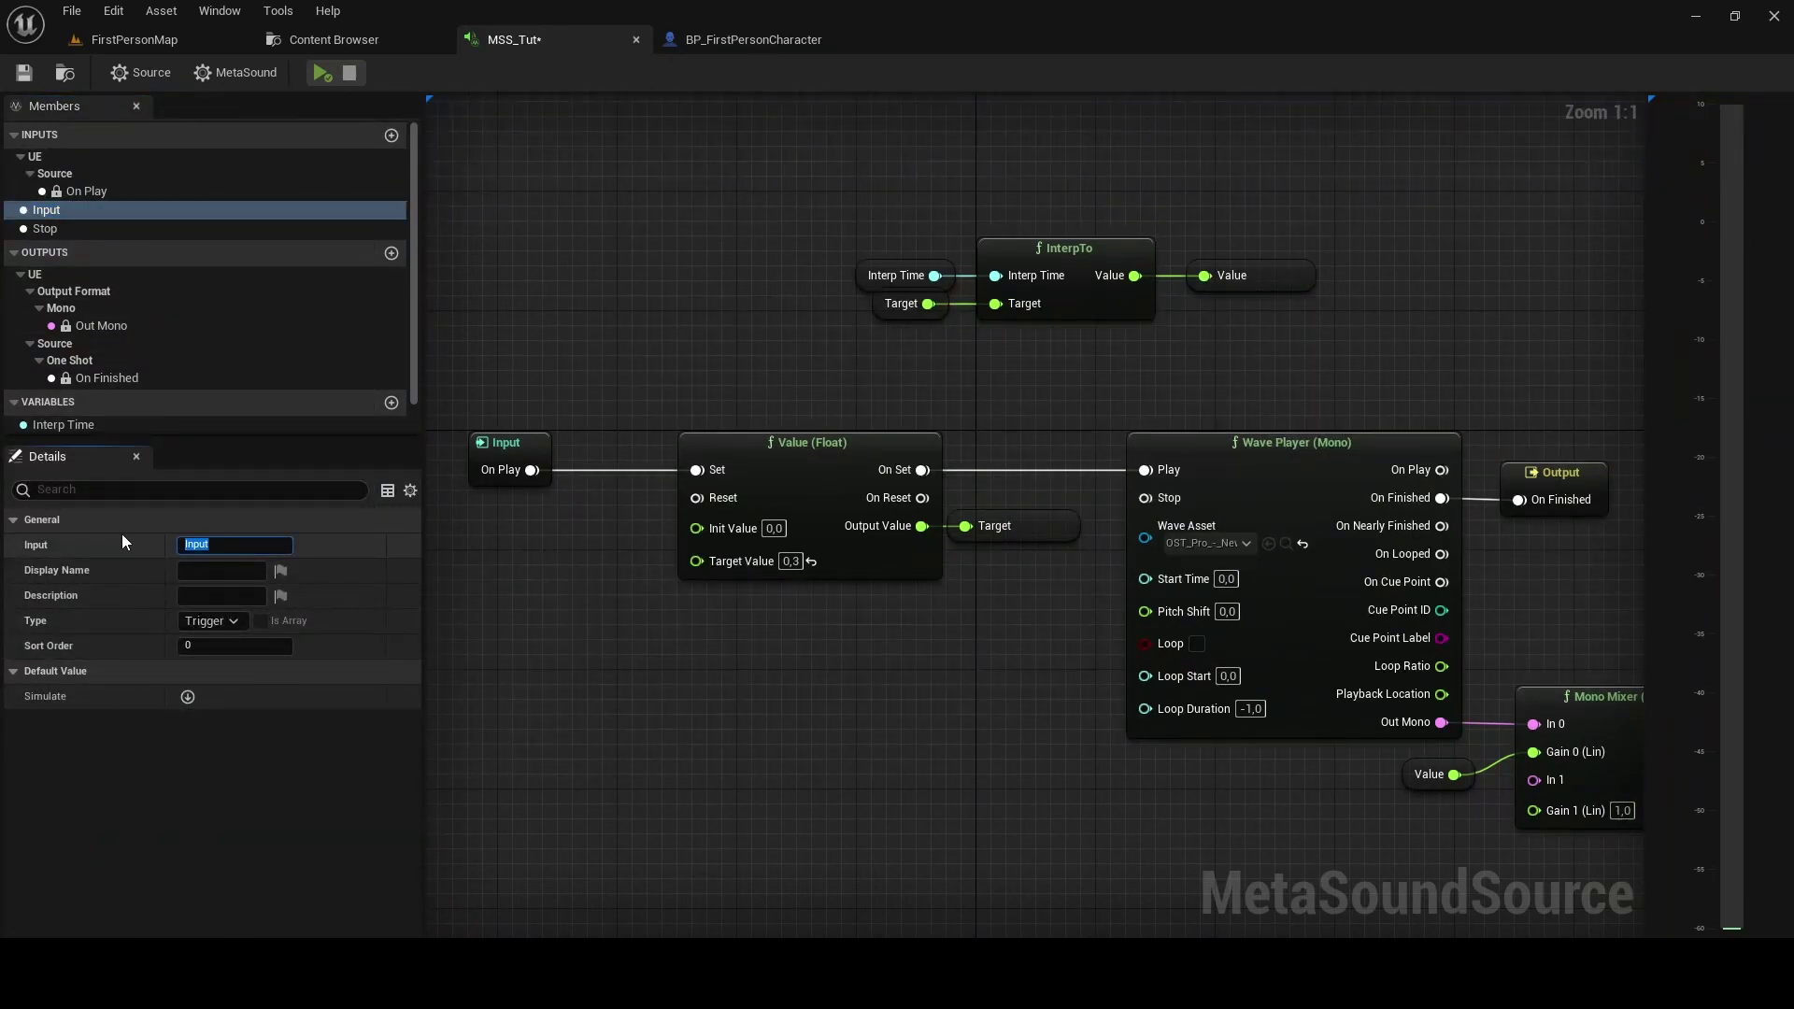
type("Start")
key("Return")
left_click(23, 72)
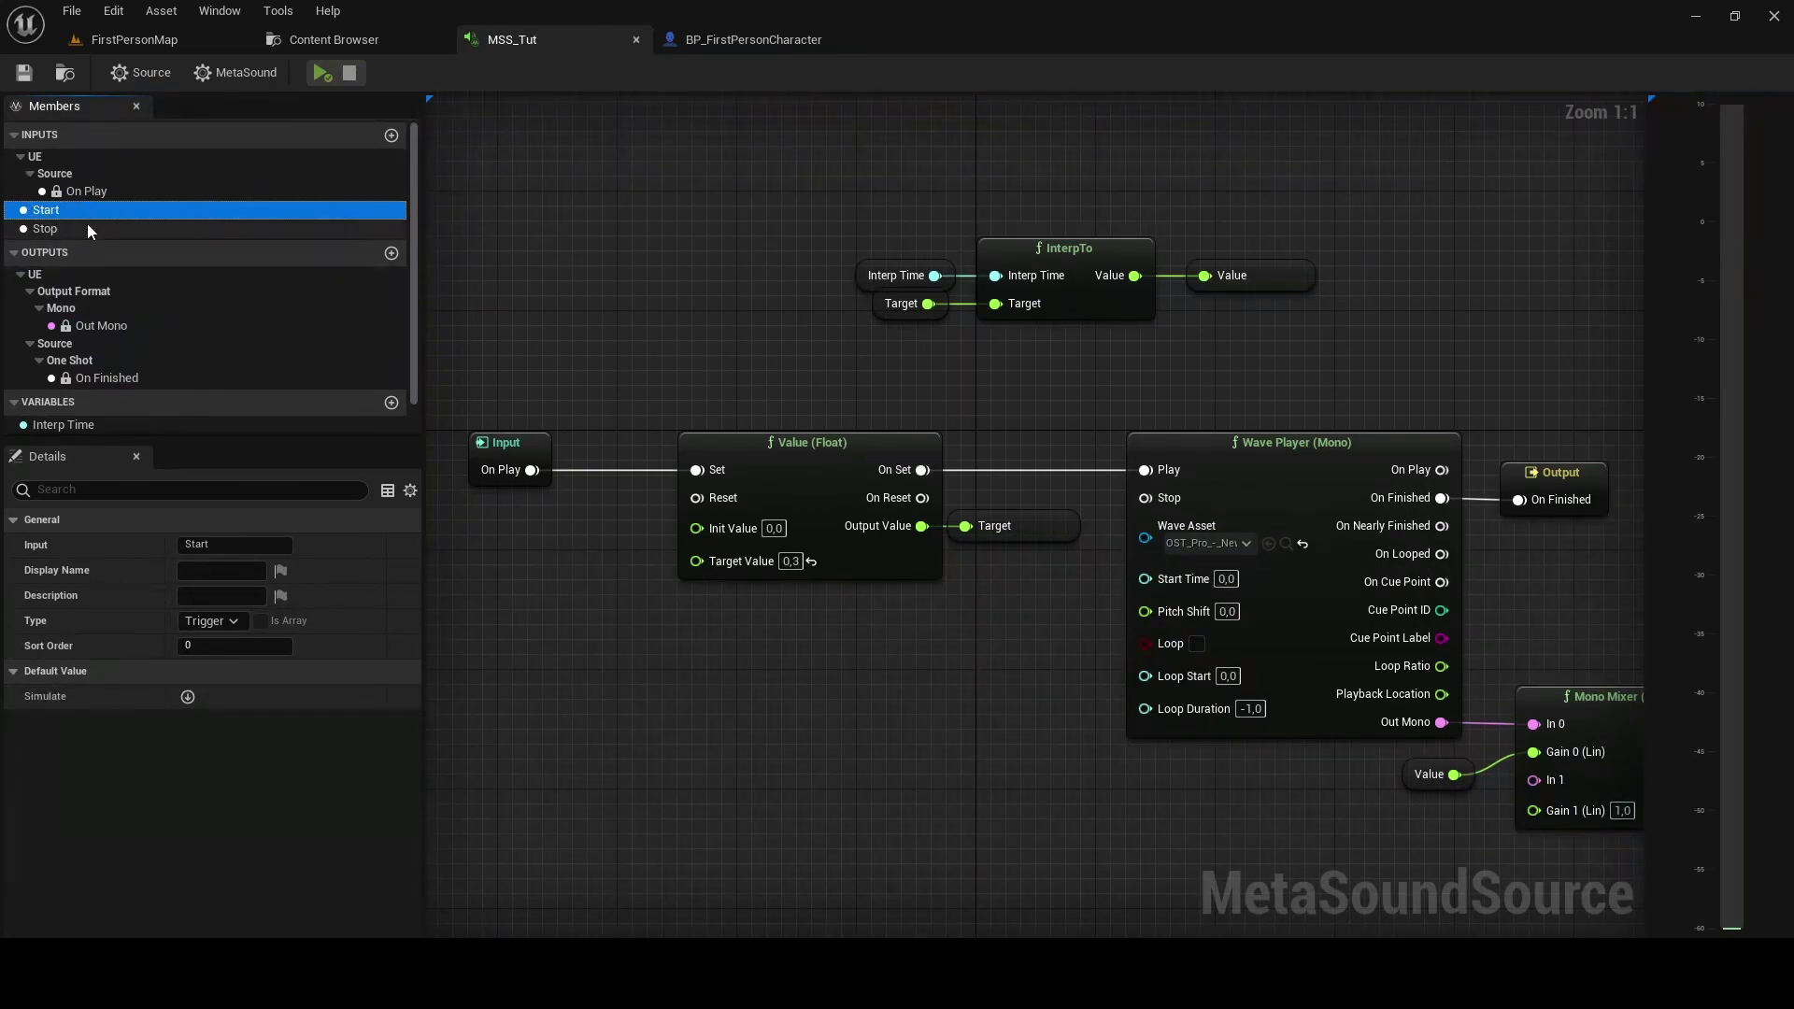
- Place a Stop input node wired to Value (Float) Reset, beside On Play
left_click(43, 231)
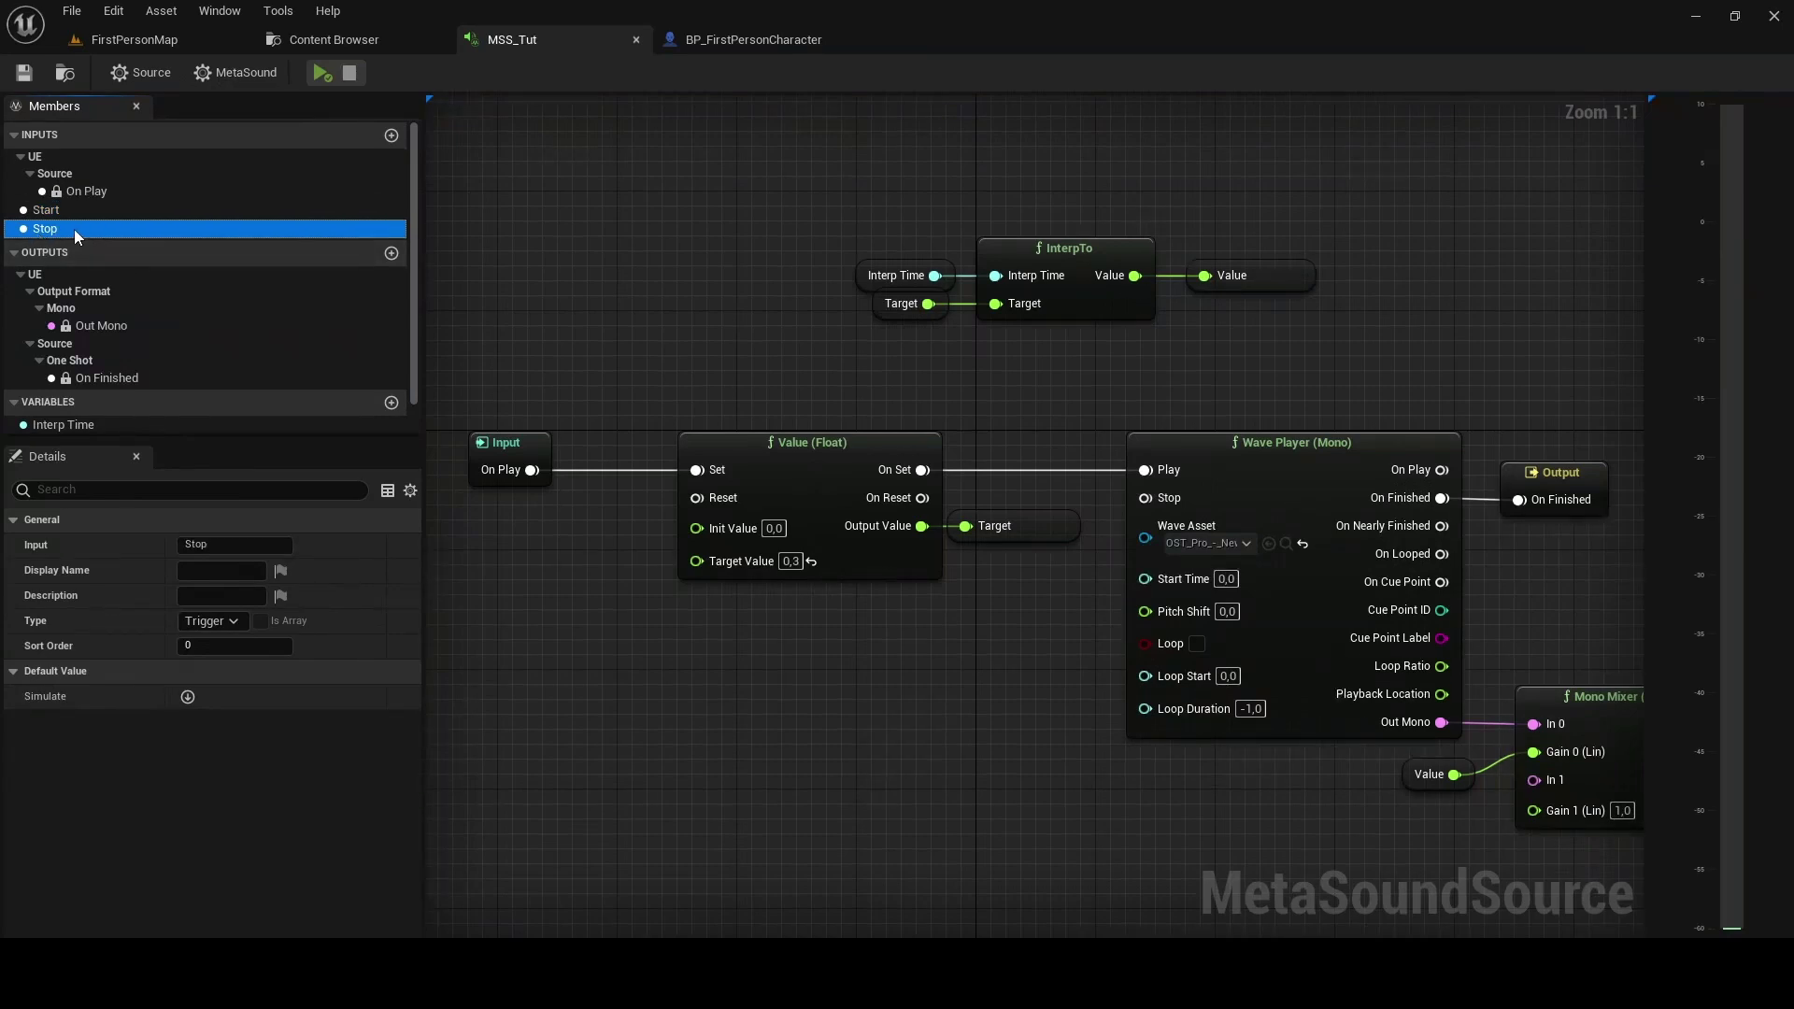
left_click_drag(538, 588, 701, 501)
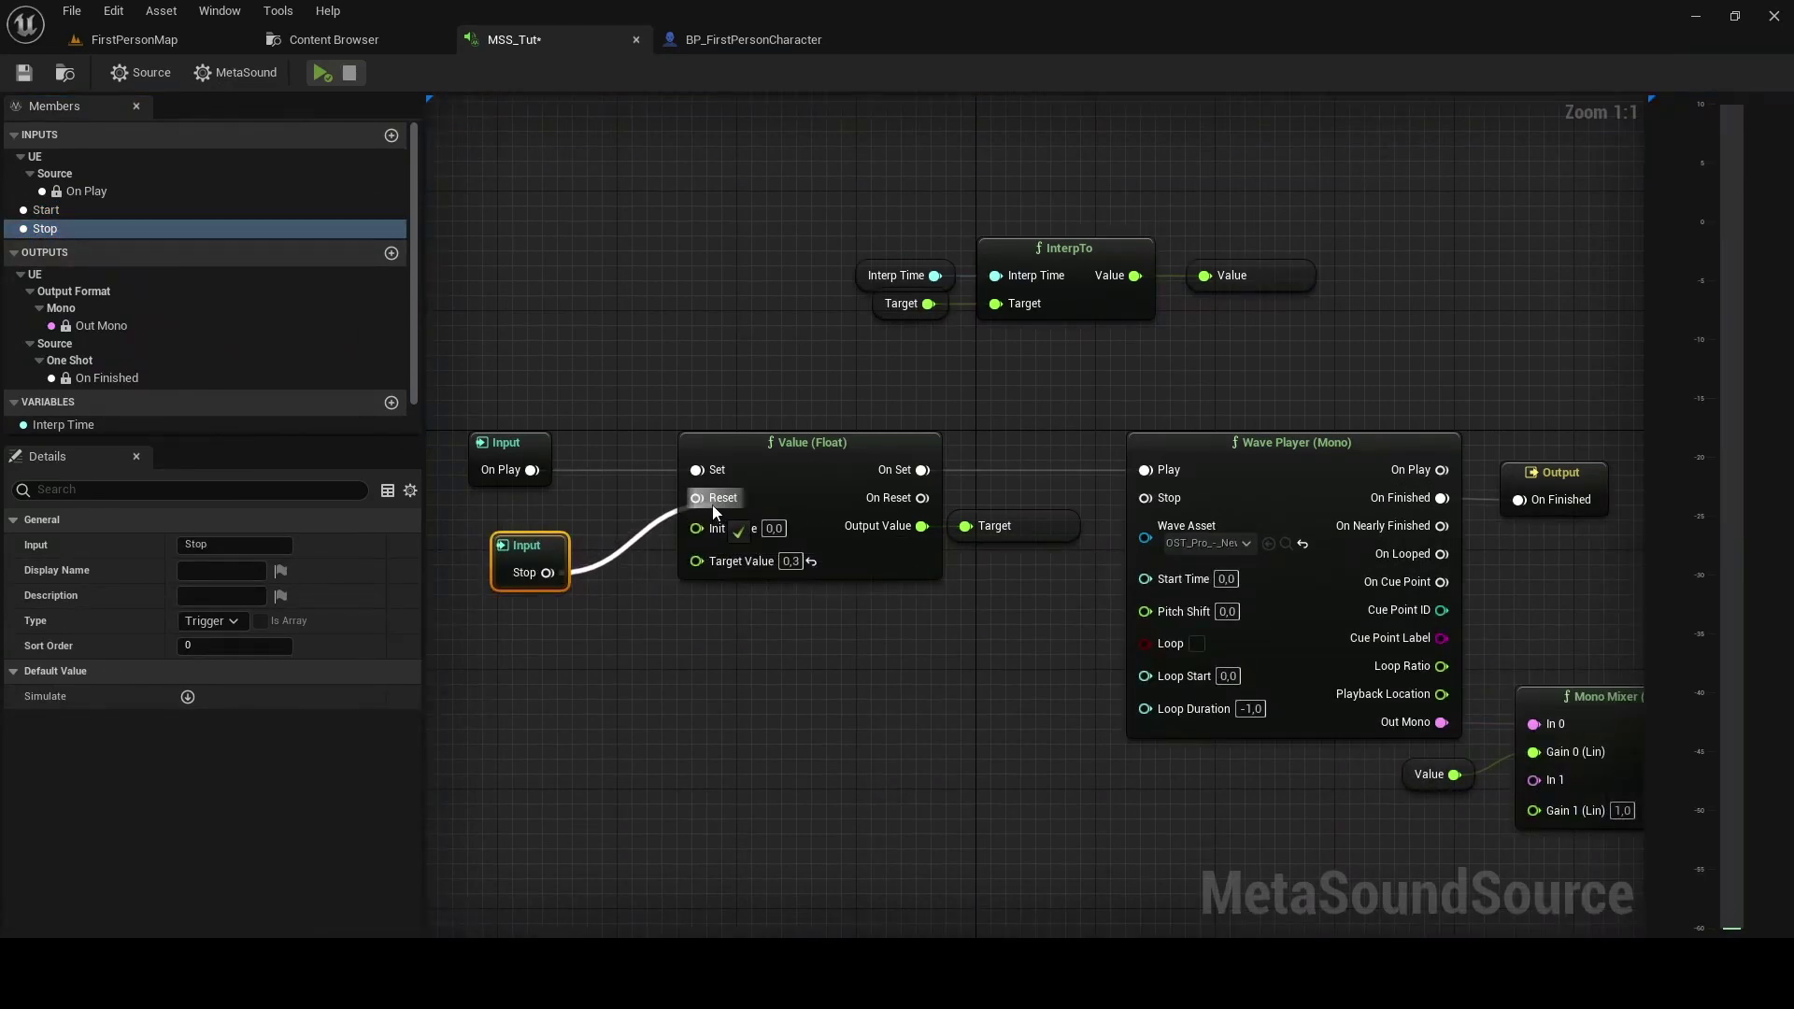
left_click_drag(554, 555, 530, 508)
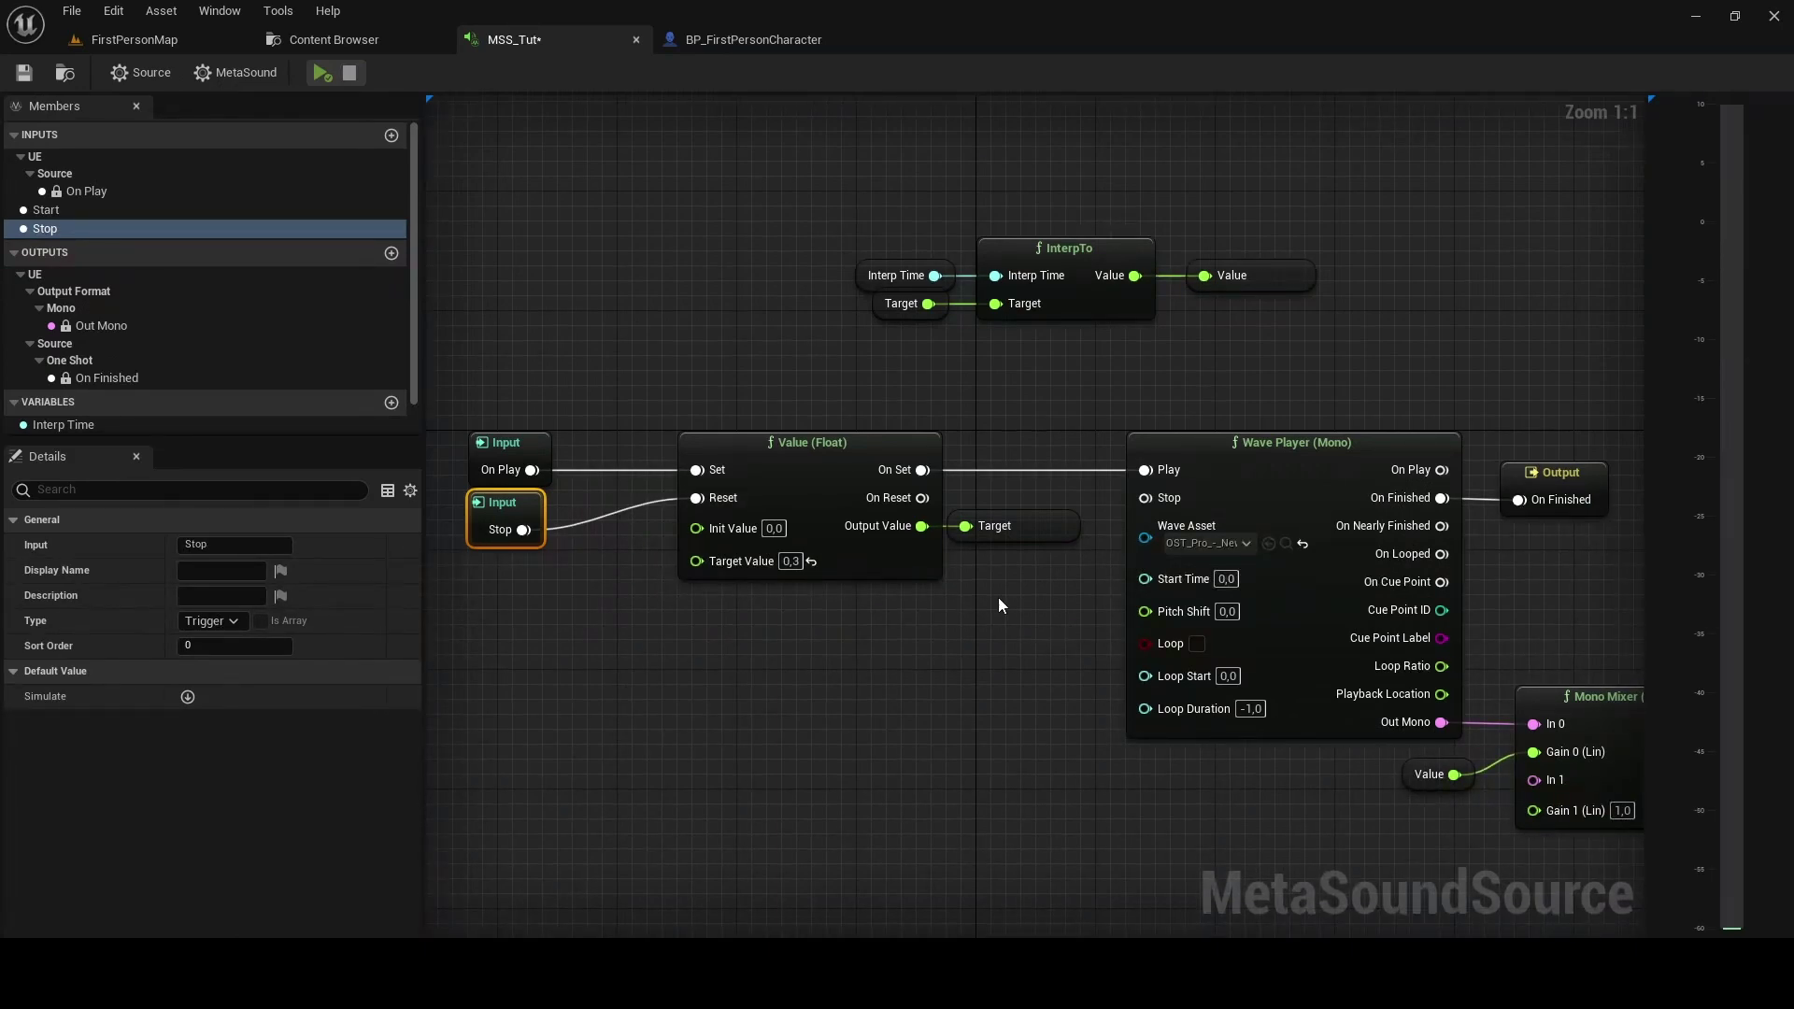
- Tidy the input nodes and pull a new connection from Value (Float)'s On Reset
right_click_drag(989, 532, 1342, 554)
mouse_move(815, 629)
left_mouse_down()
mouse_move(1300, 477)
mouse_move(763, 468)
left_mouse_up()
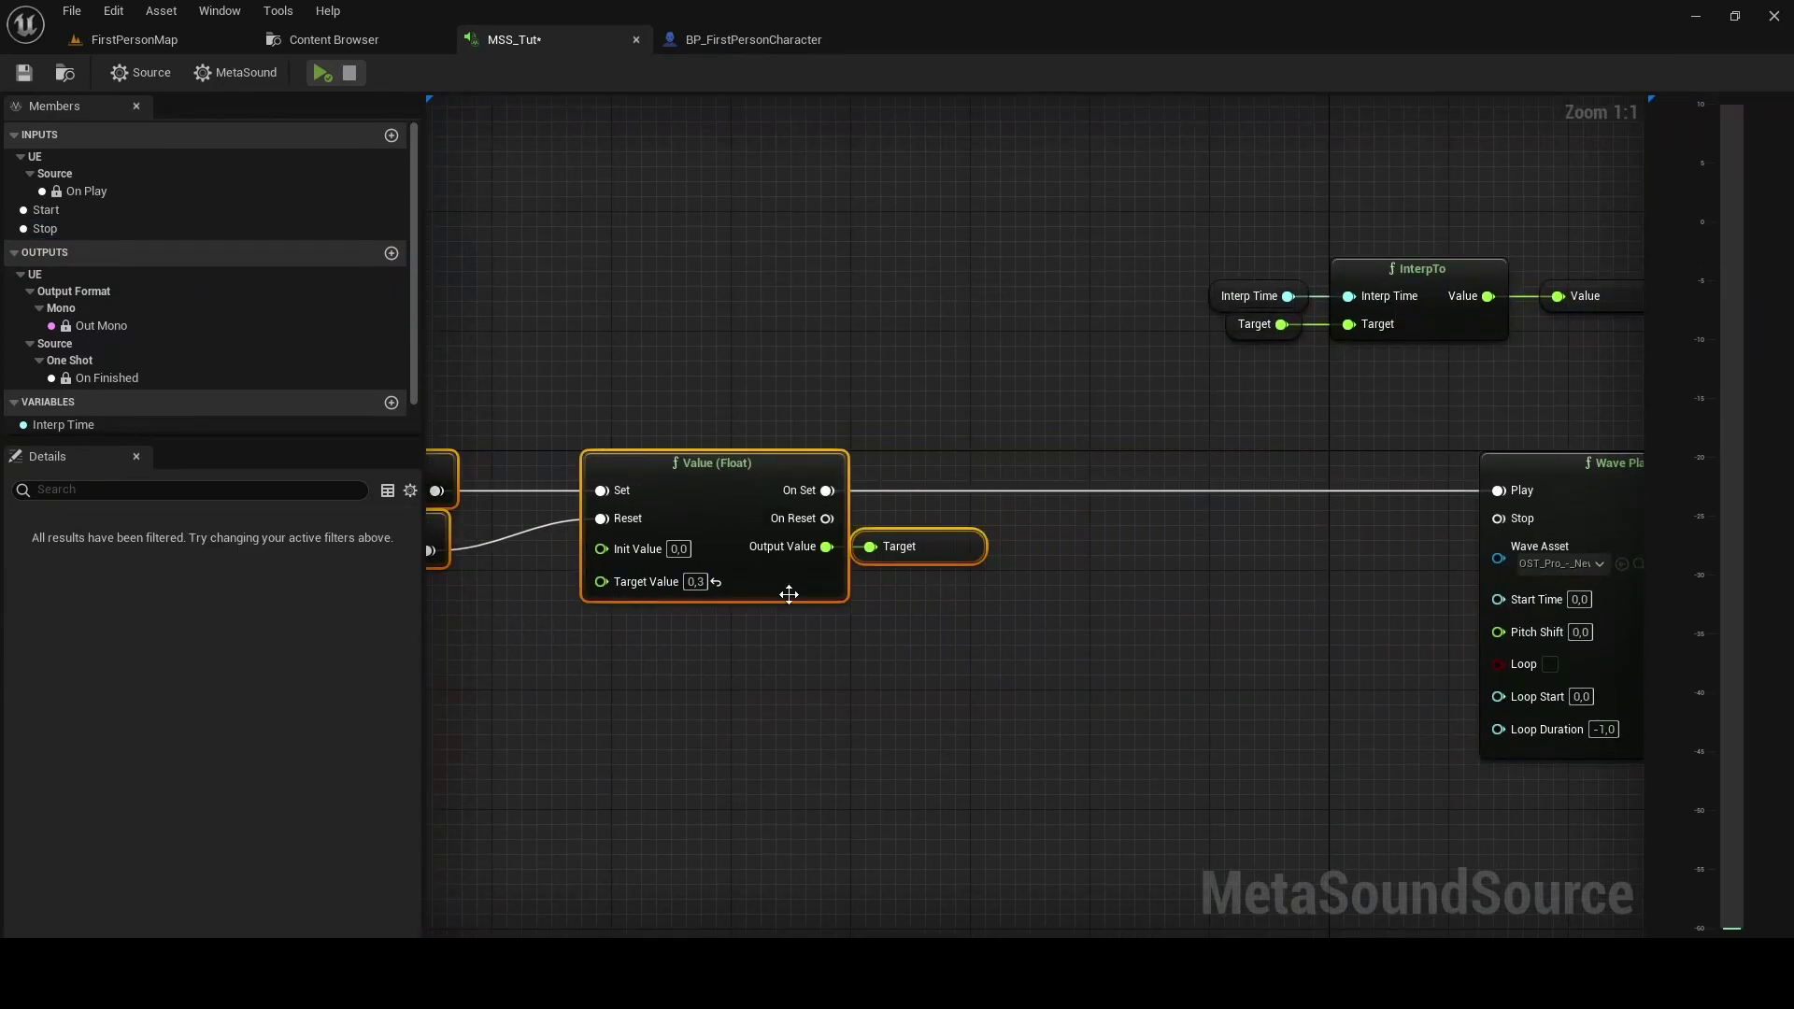
right_click_drag(790, 595, 867, 599)
left_click(1006, 656)
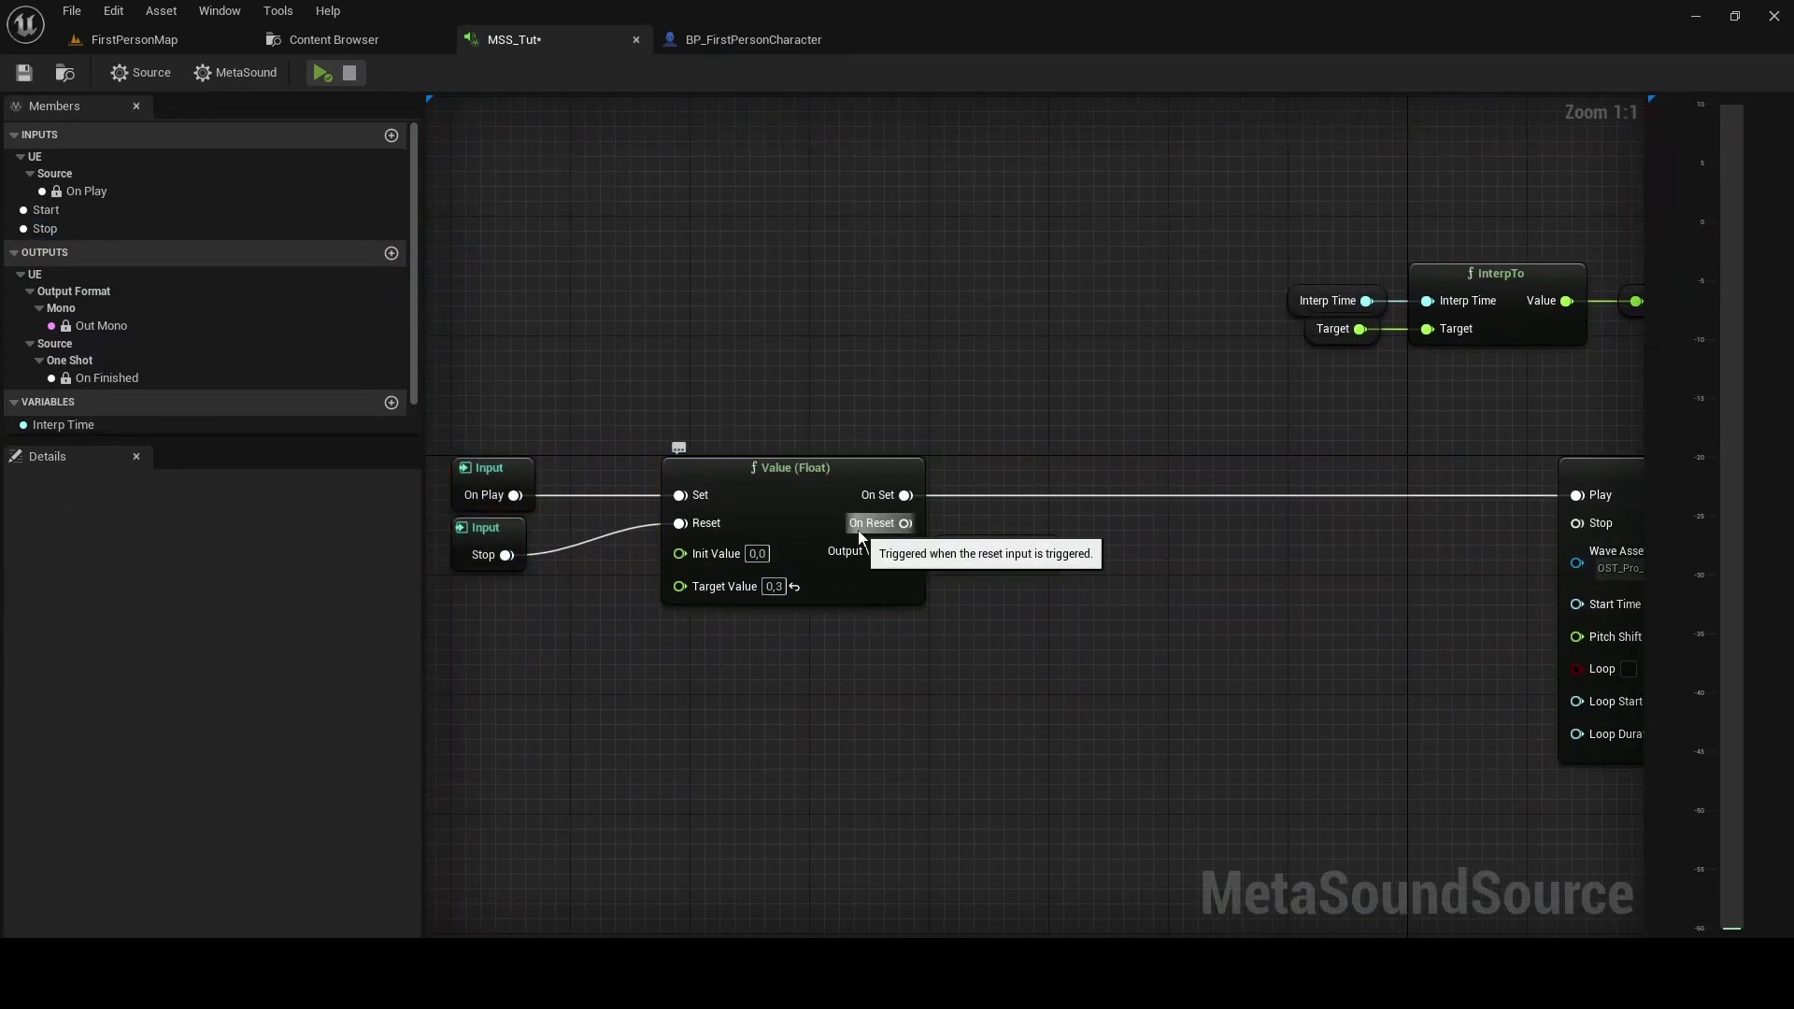
right_click_drag(944, 522, 906, 458)
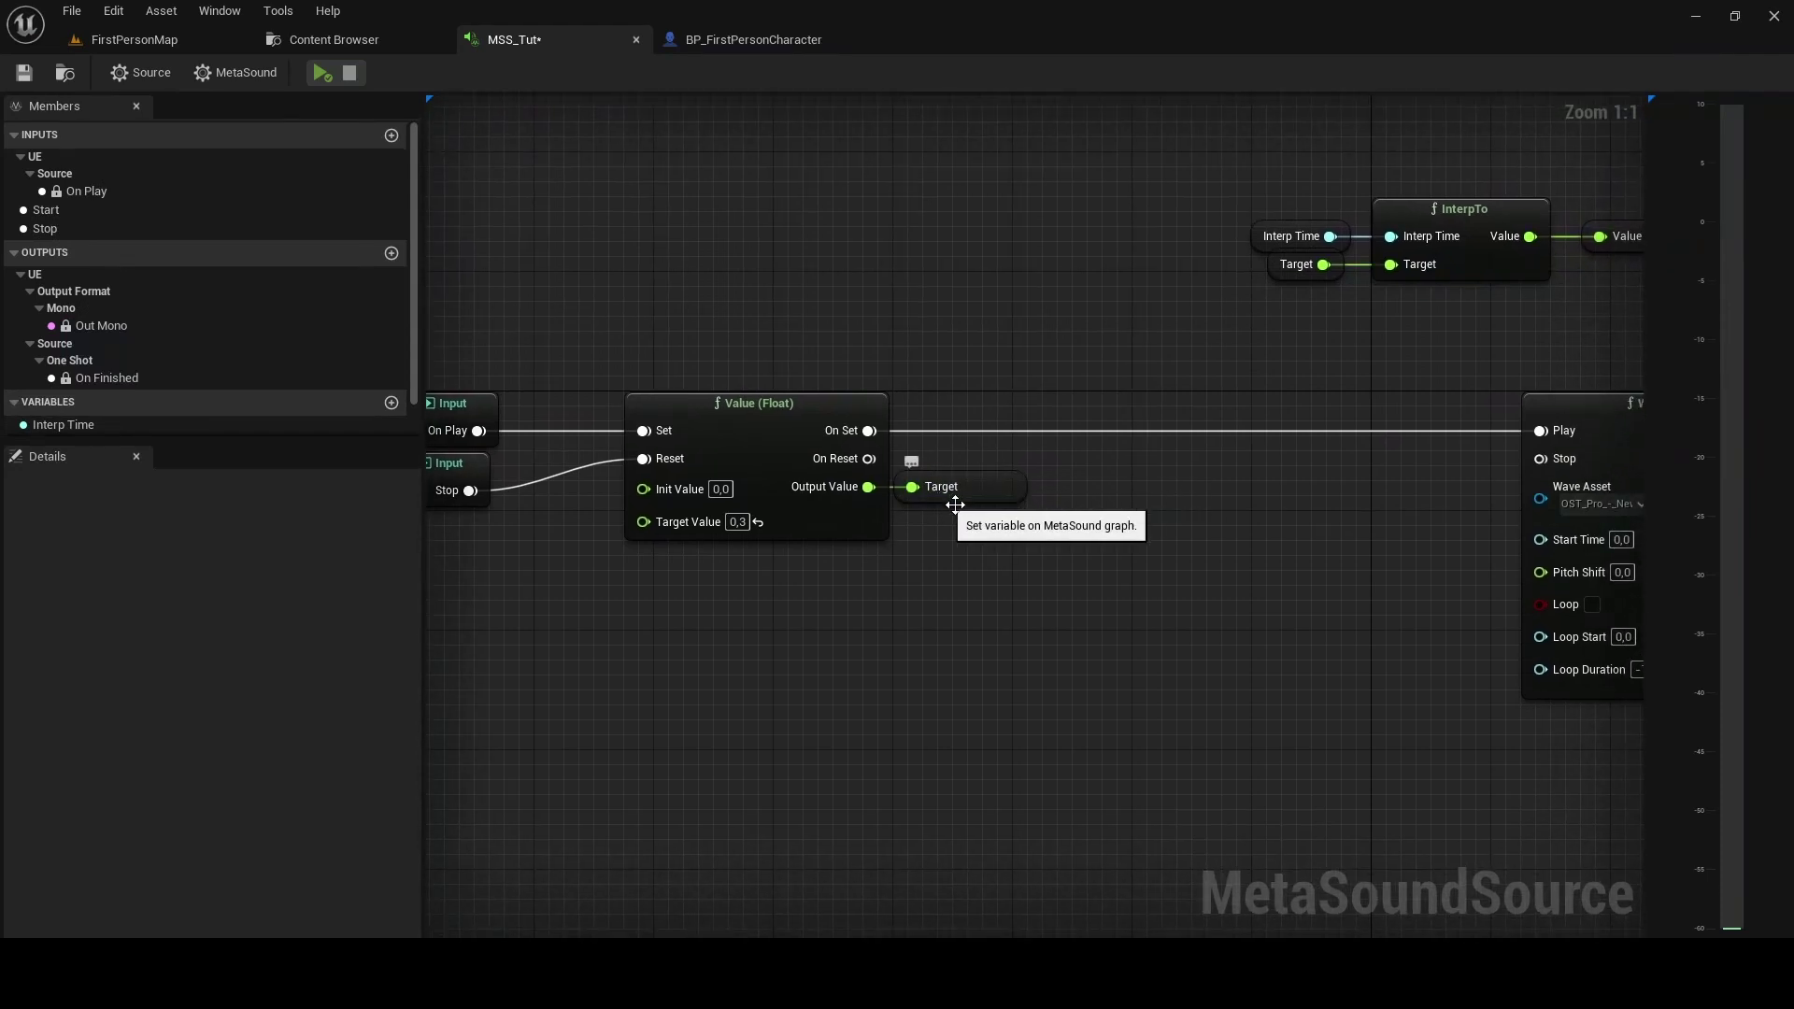
right_click_drag(1008, 521, 916, 596)
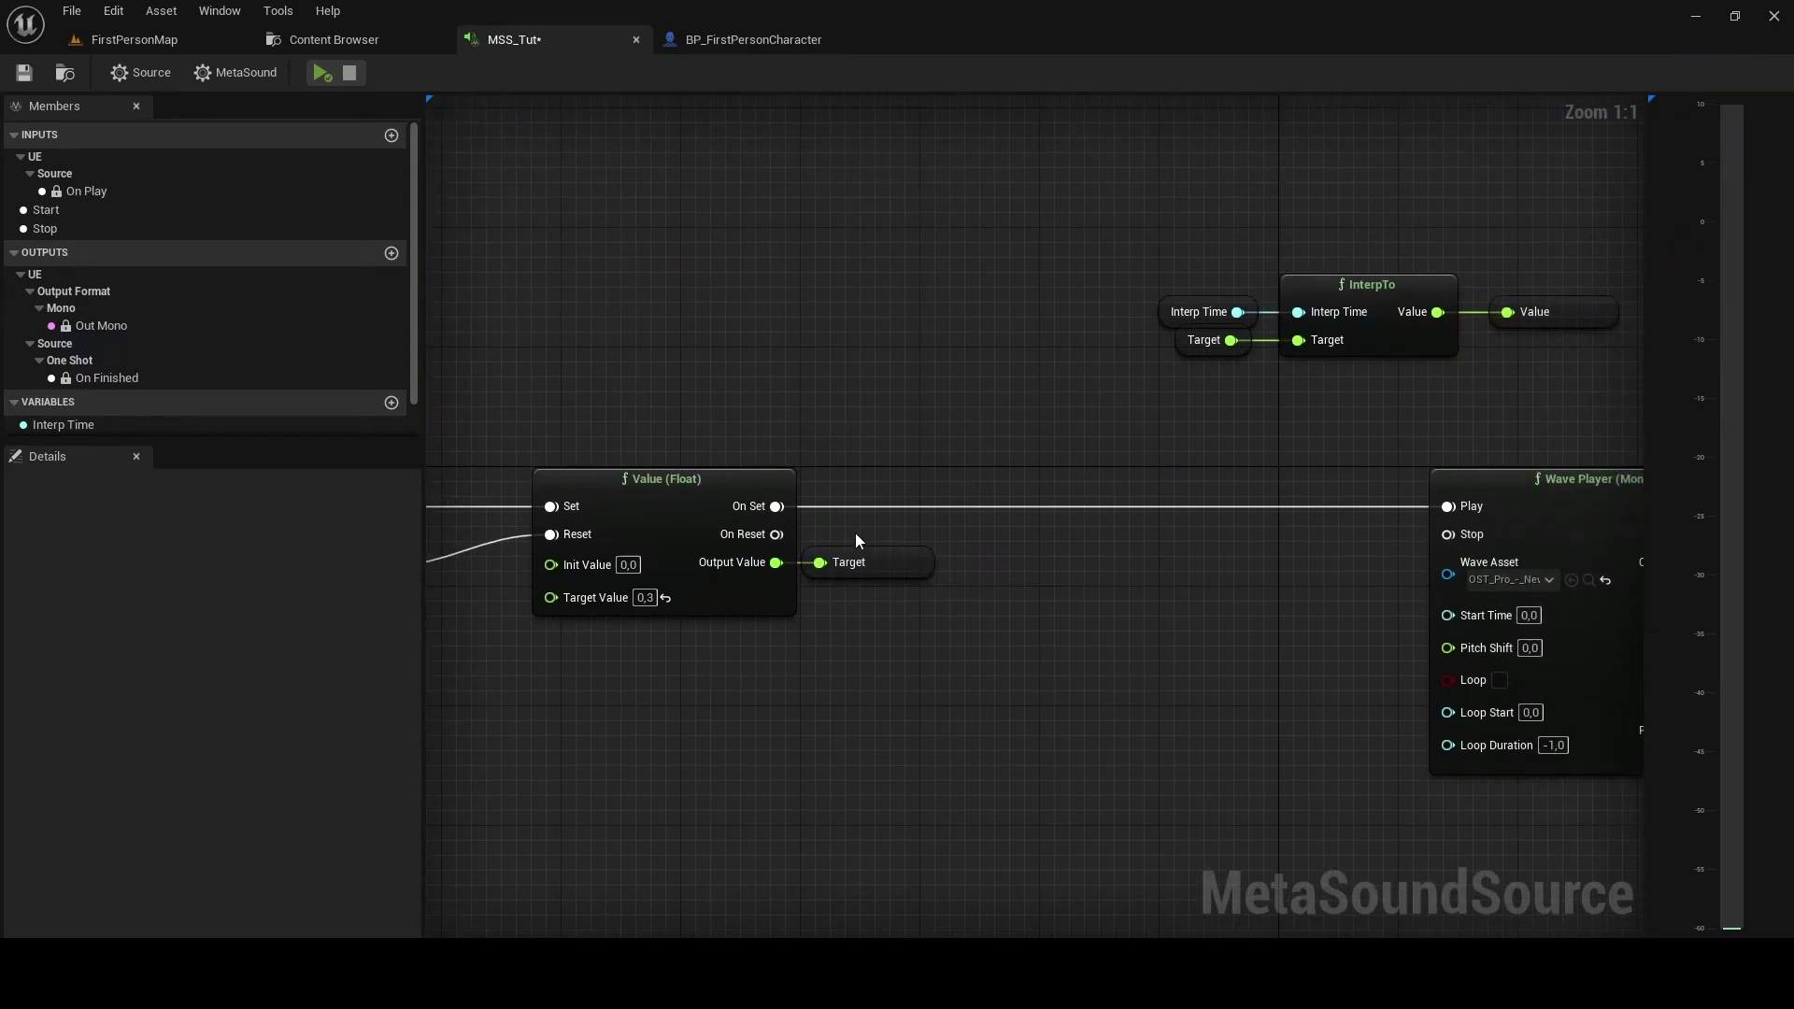
mouse_move(775, 535)
left_mouse_down()
mouse_move(979, 687)
mouse_move(966, 643)
left_mouse_up()
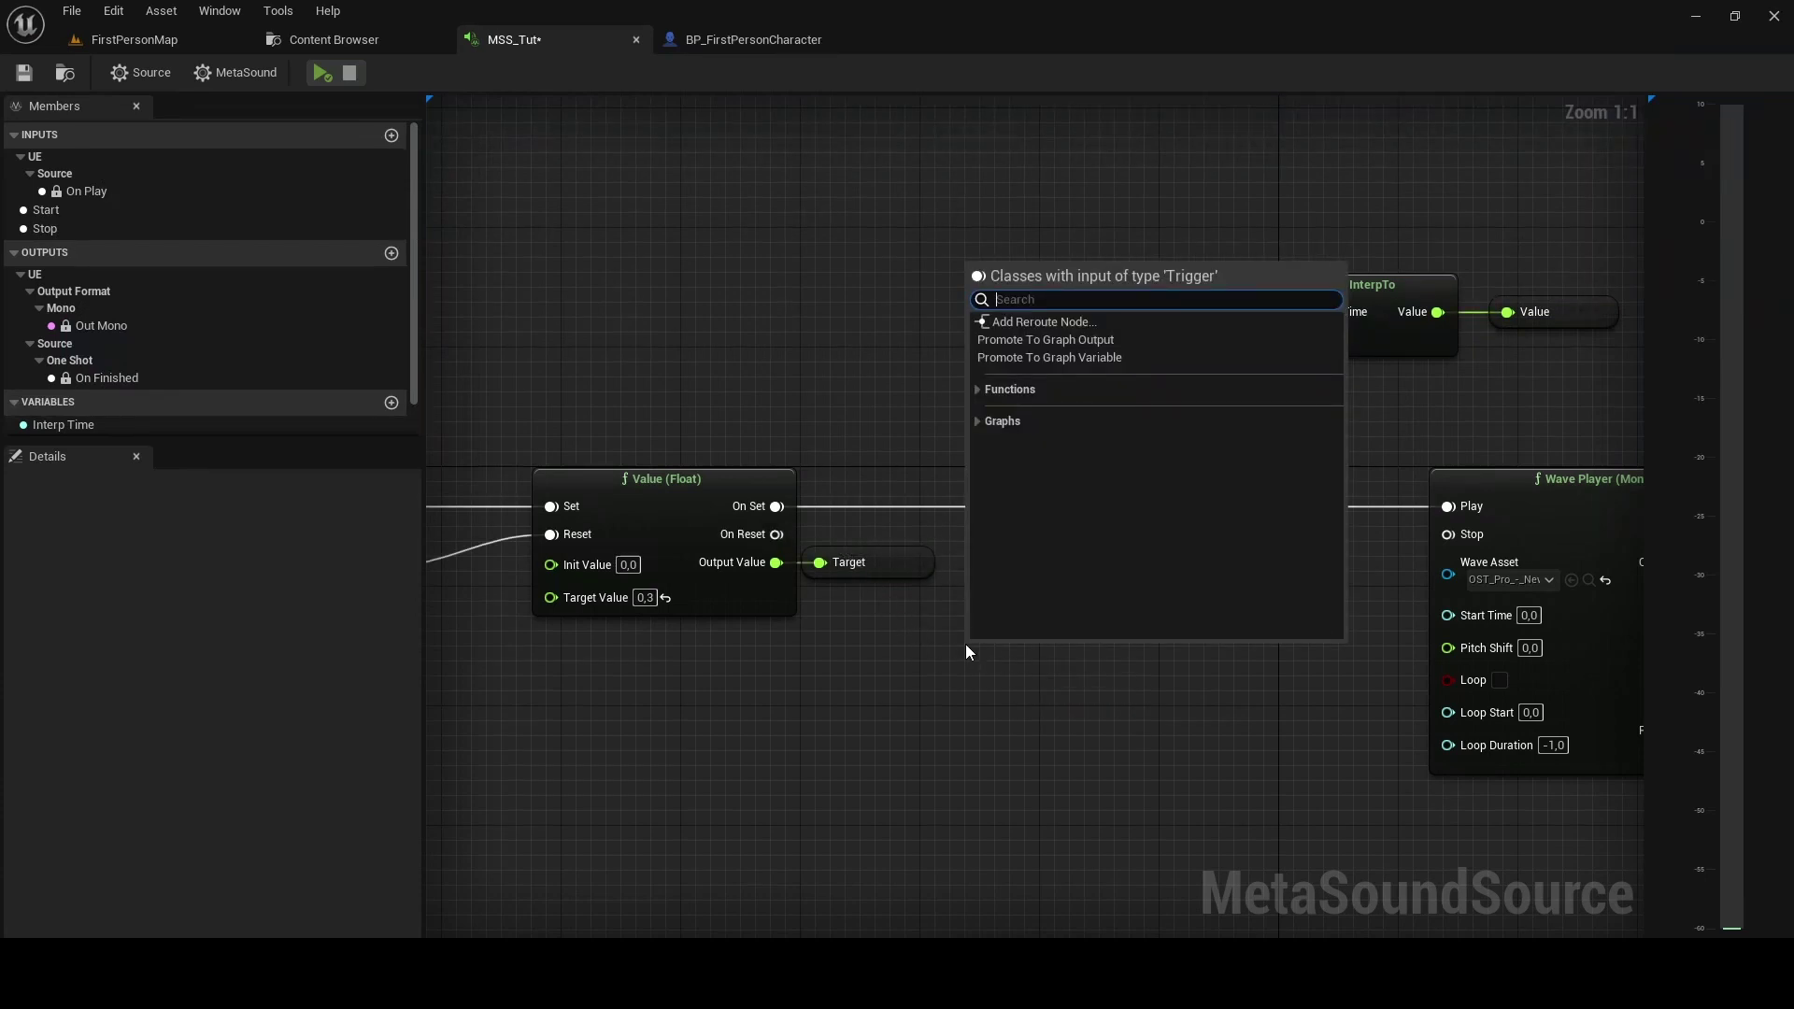
type("trigger")
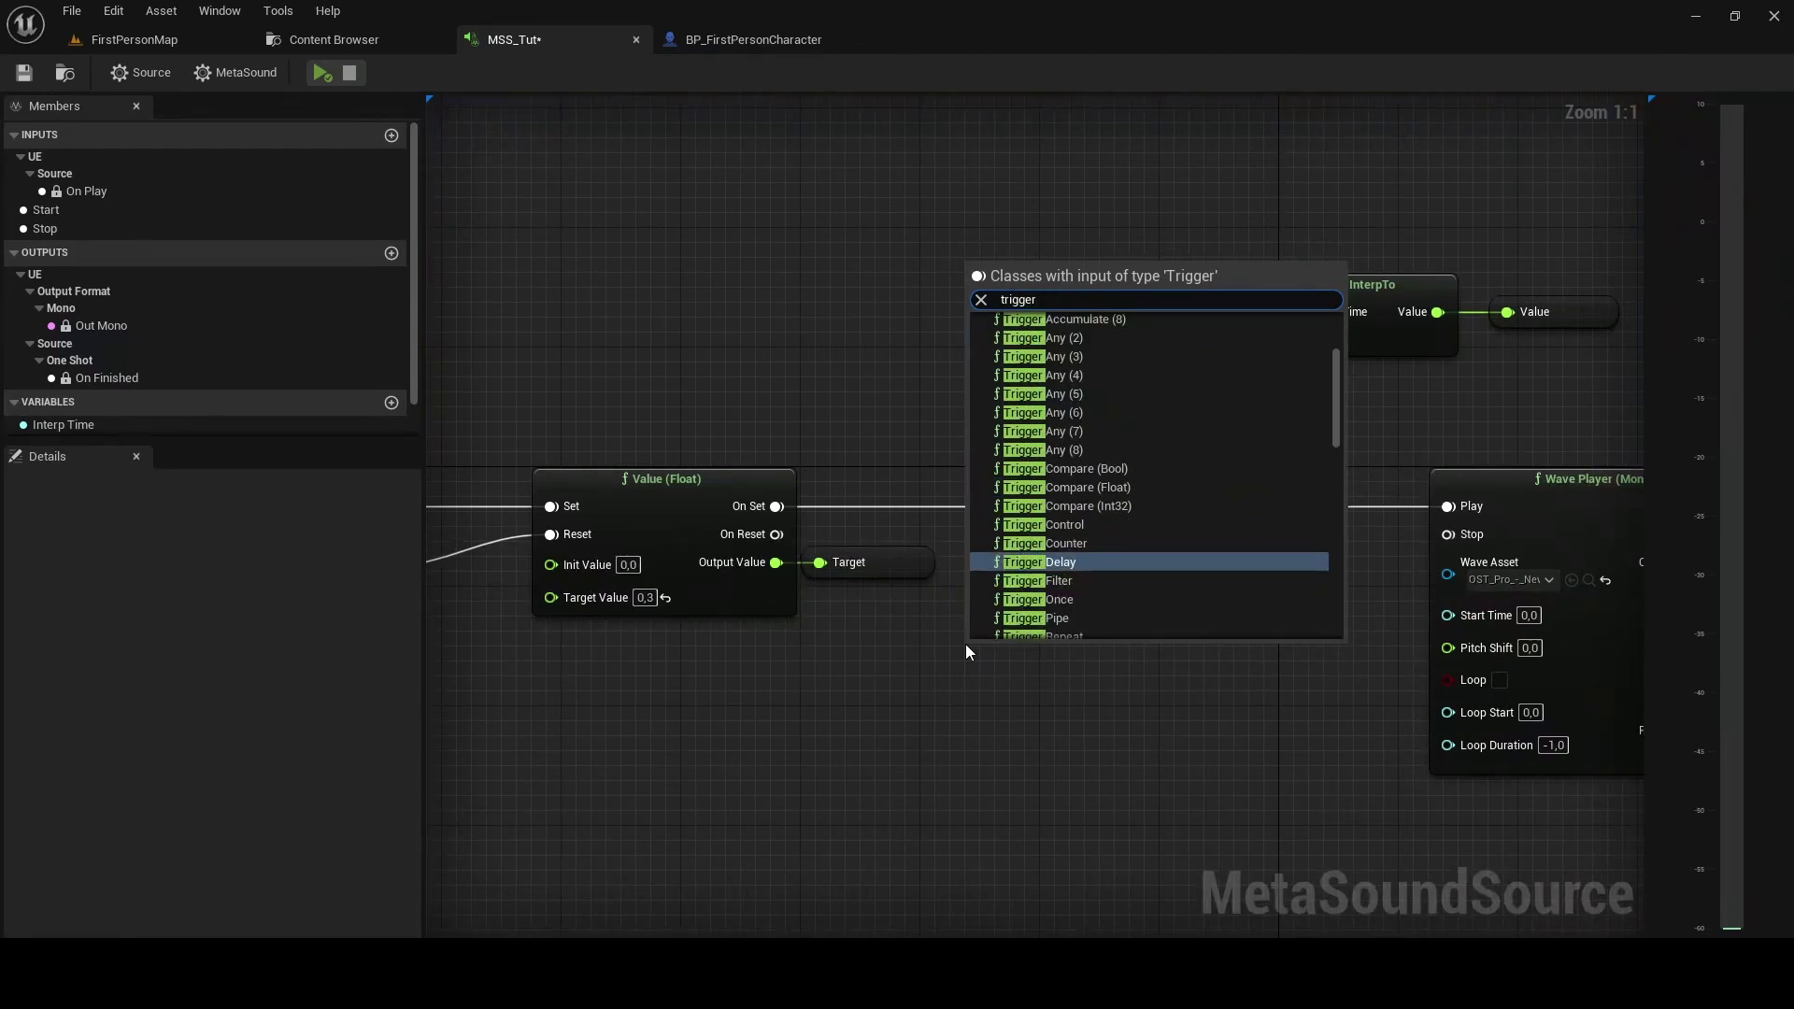
type("delay")
- Add a Trigger Delay fed by On Reset, with On Set wired to its Reset
key("Return")
left_click_drag(996, 657, 996, 557)
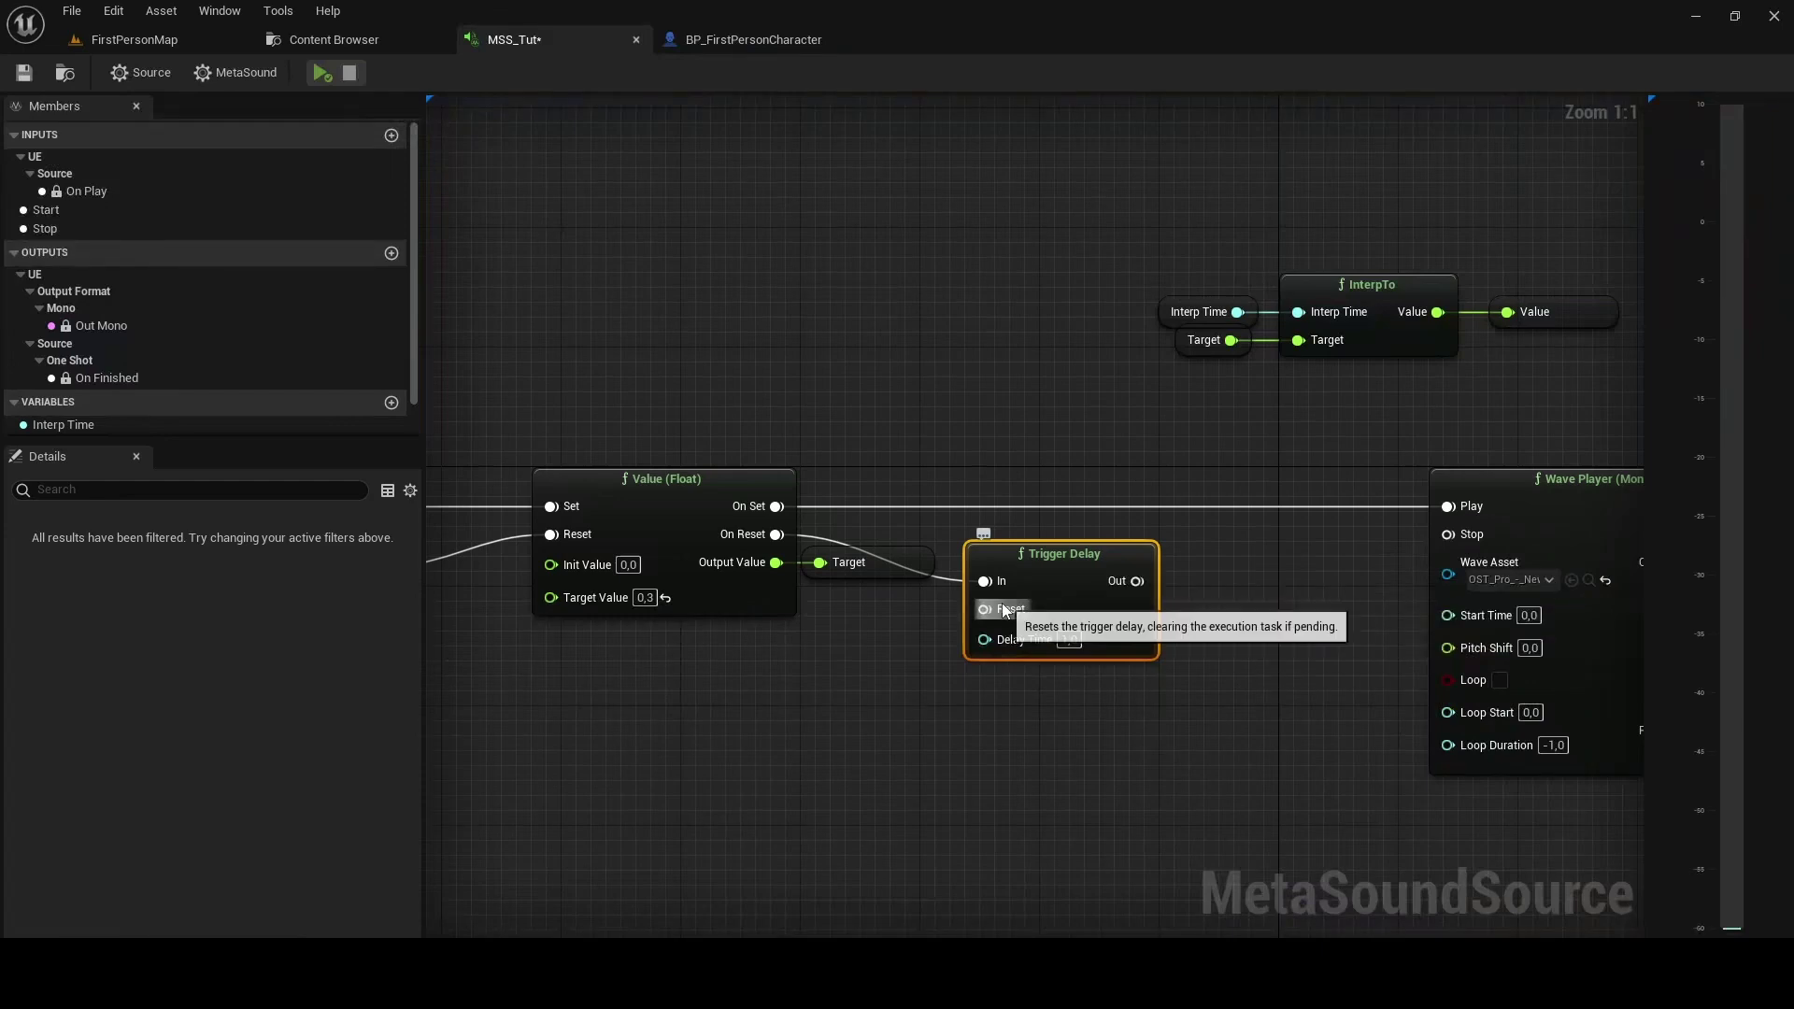
left_click_drag(984, 608, 776, 505)
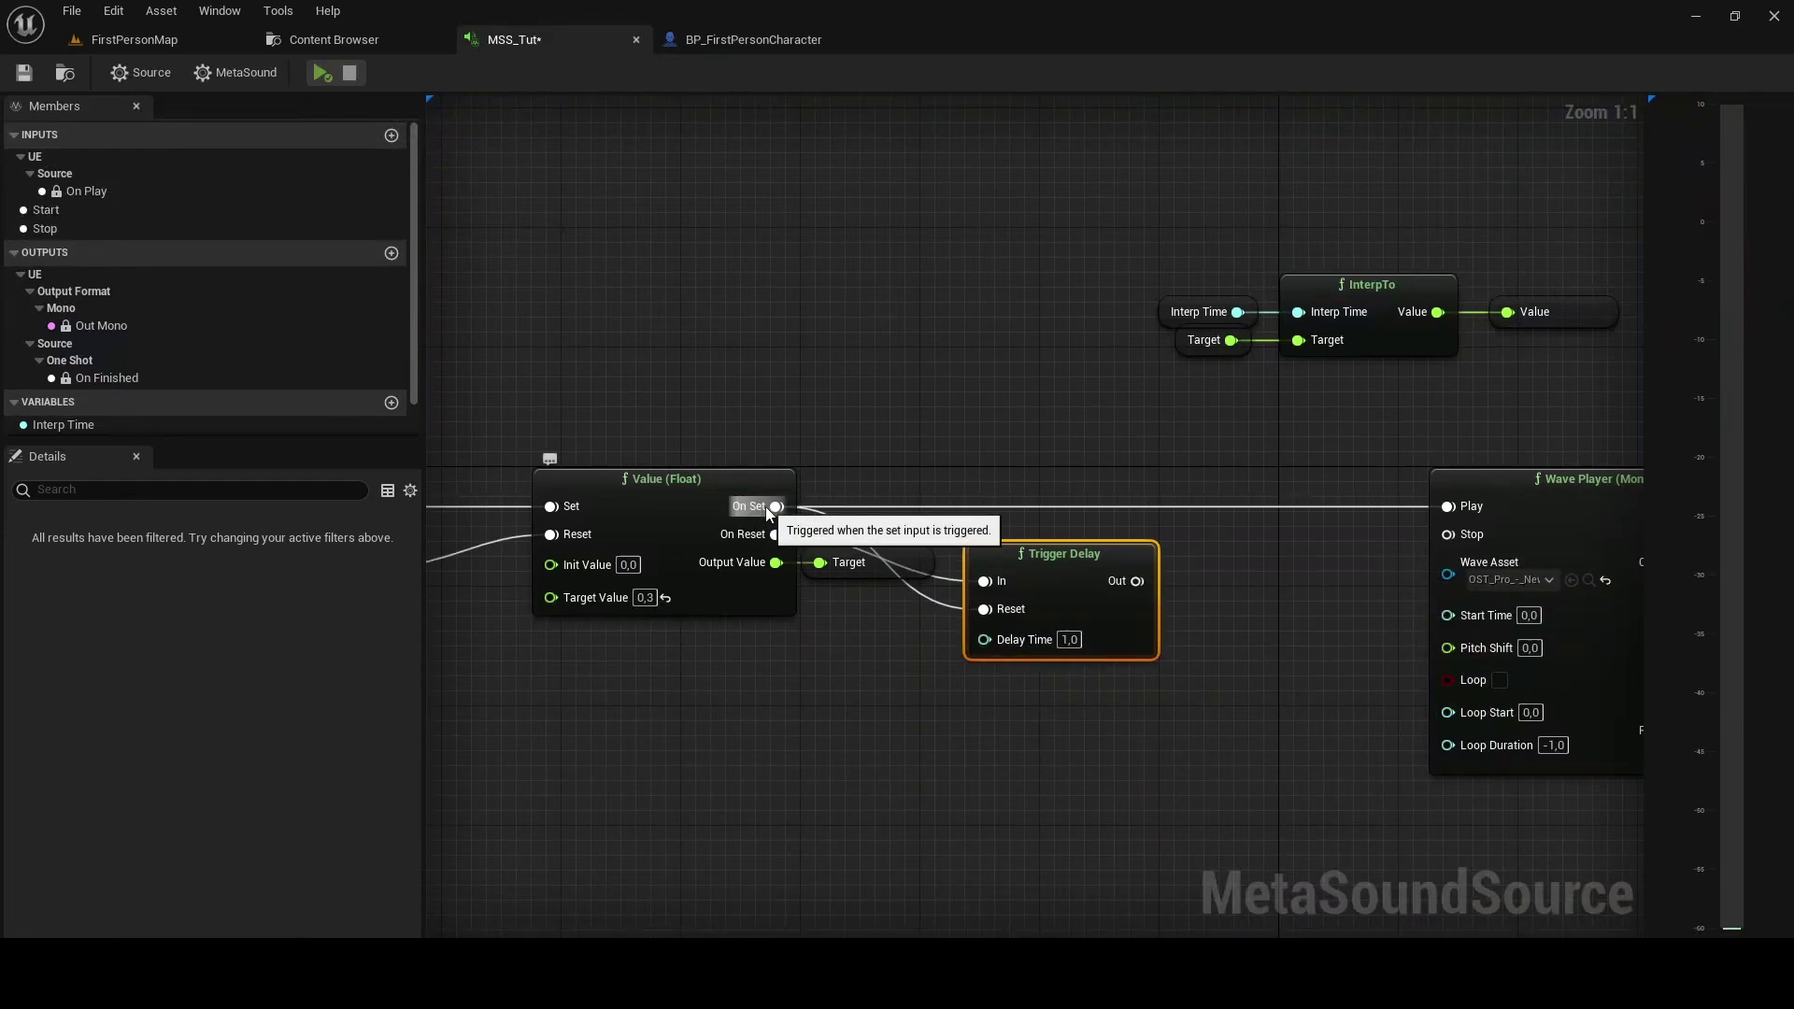
left_click_drag(1071, 592, 1102, 563)
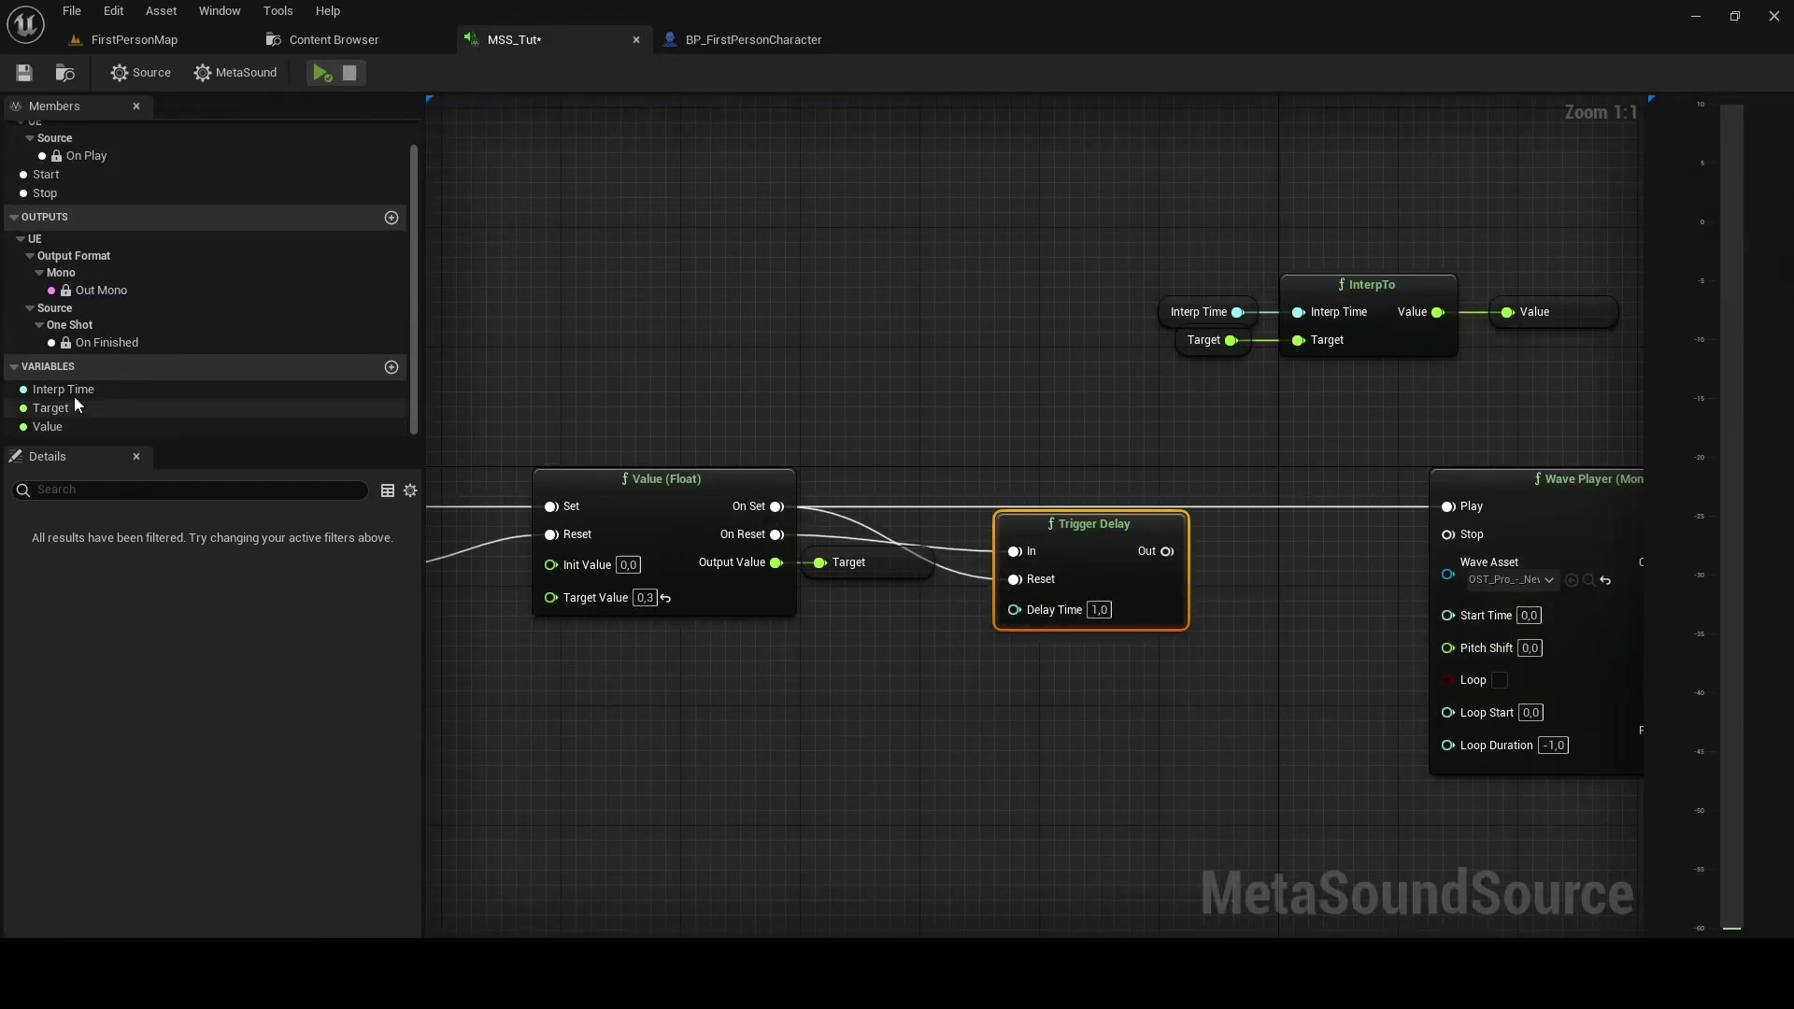
- Feed an Interp Time getter into the Trigger Delay's Delay Time and tidy the nodes
mouse_move(85, 389)
left_mouse_down()
mouse_move(864, 629)
mouse_move(1015, 608)
mouse_move(962, 613)
left_mouse_up()
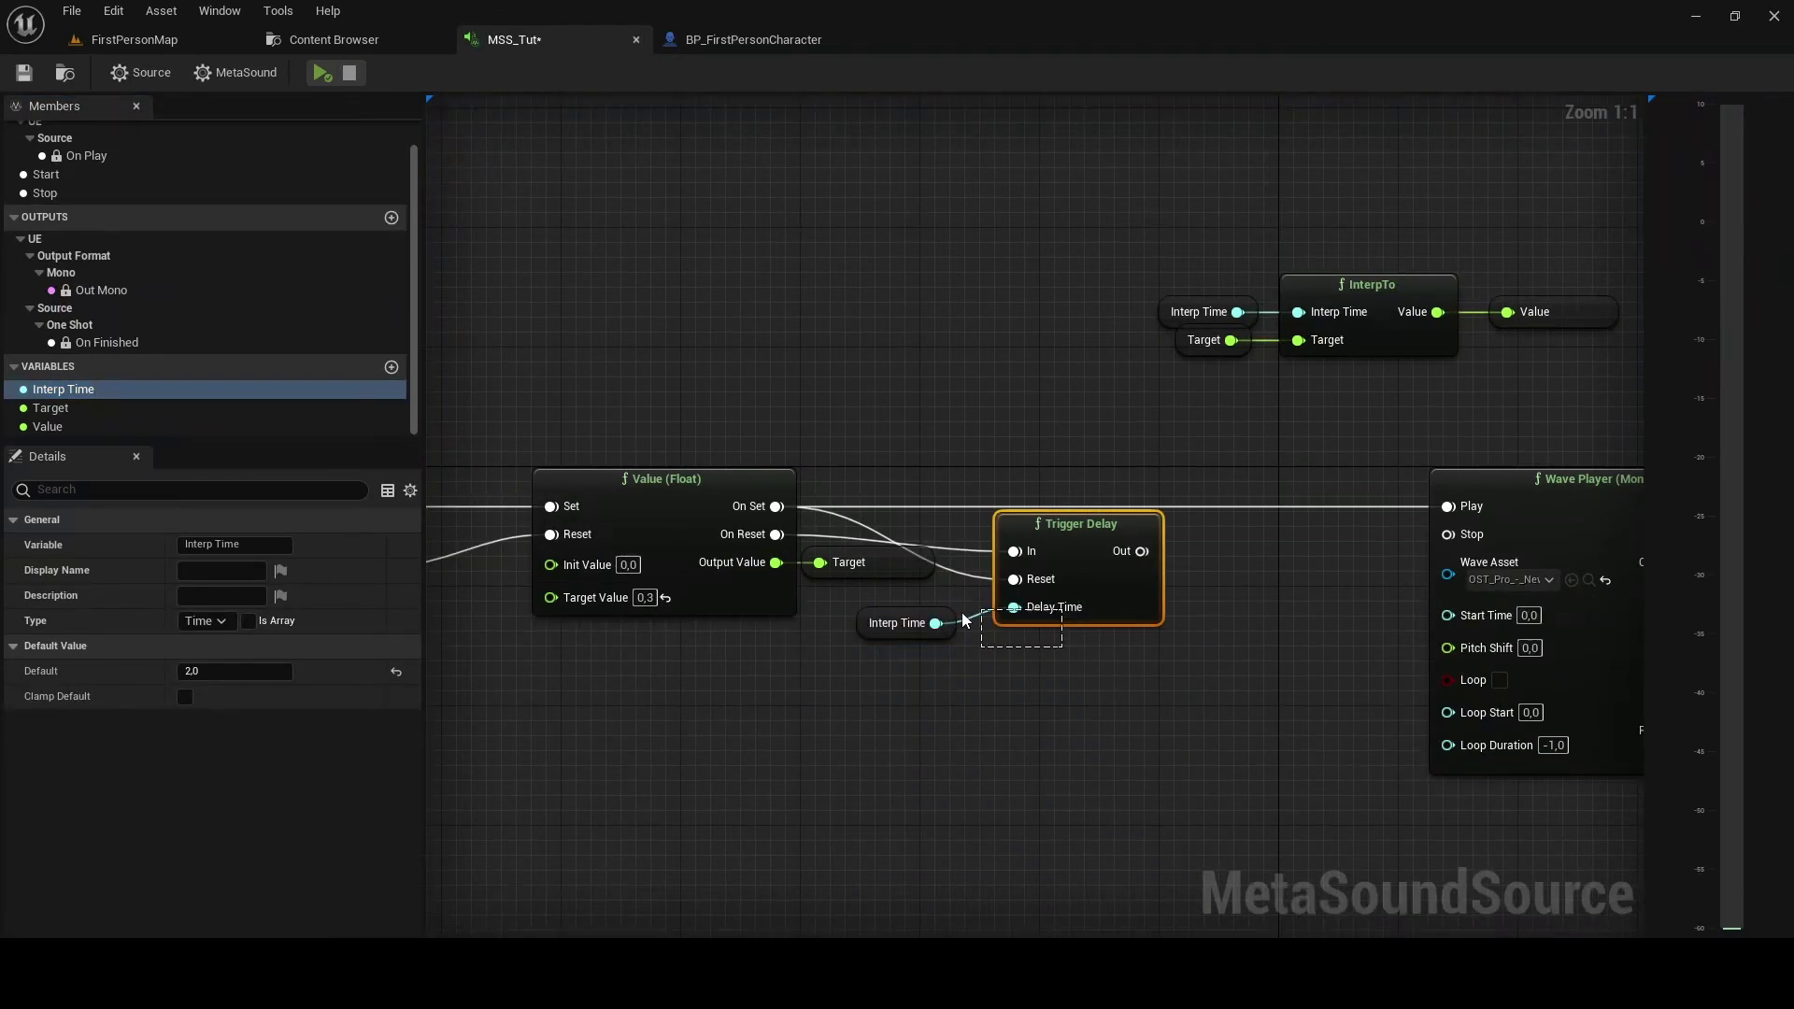
left_click(978, 626)
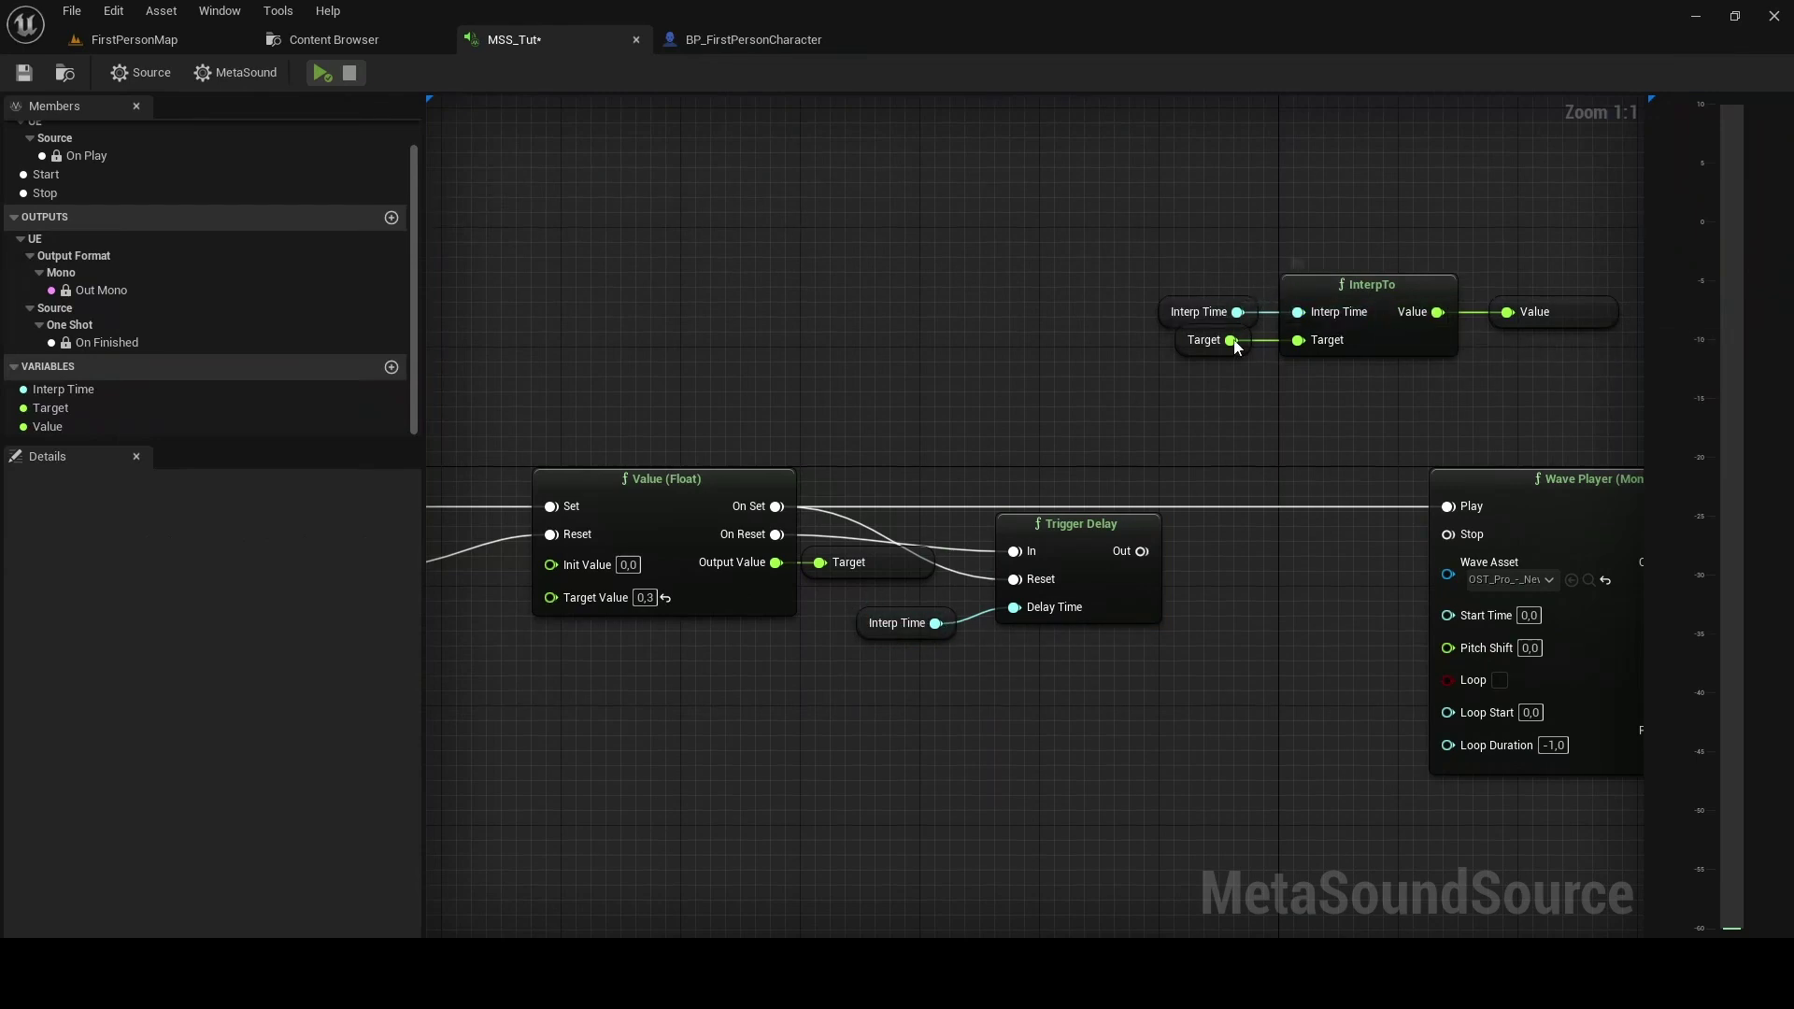
left_click_drag(1303, 260, 1210, 524)
mouse_move(879, 699)
left_mouse_down()
mouse_move(1174, 612)
mouse_move(1142, 603)
left_mouse_up()
left_click(1319, 673)
- Move the On Finished output beside Trigger Delay and wire Trigger Delay's Out to it
right_click_drag(1482, 712, 848, 629)
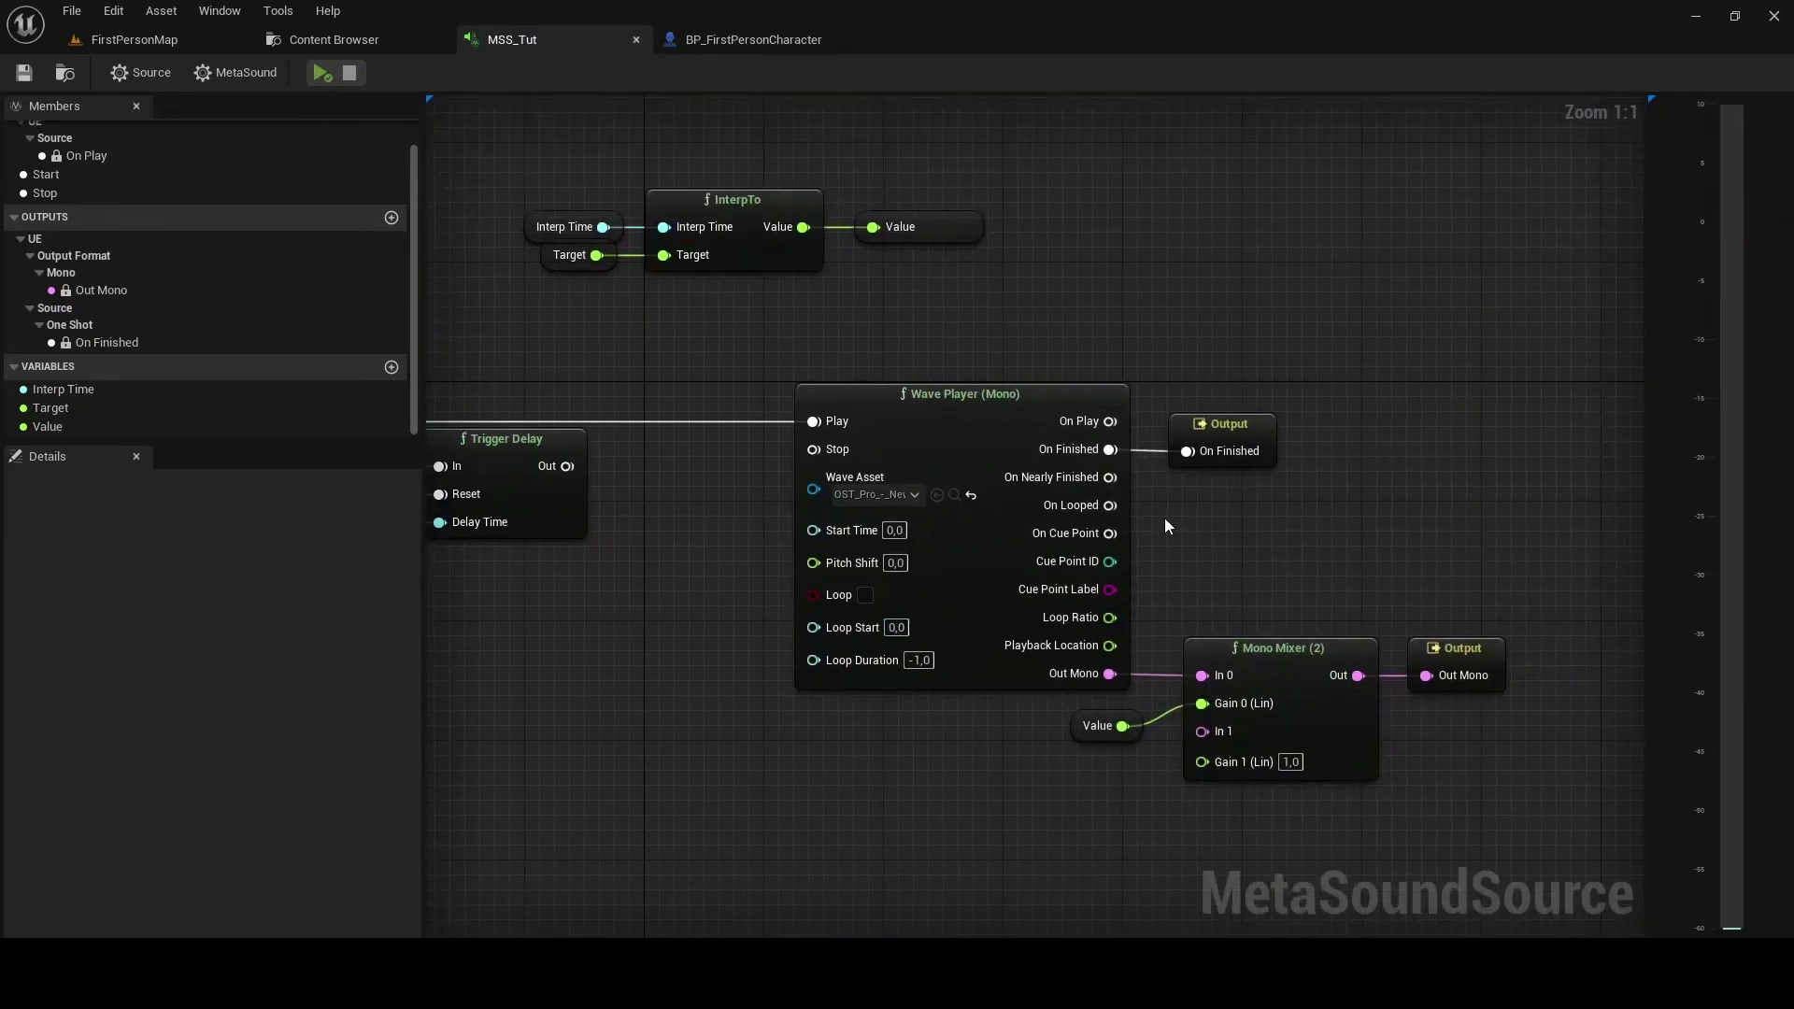
left_click_drag(1227, 443, 663, 444)
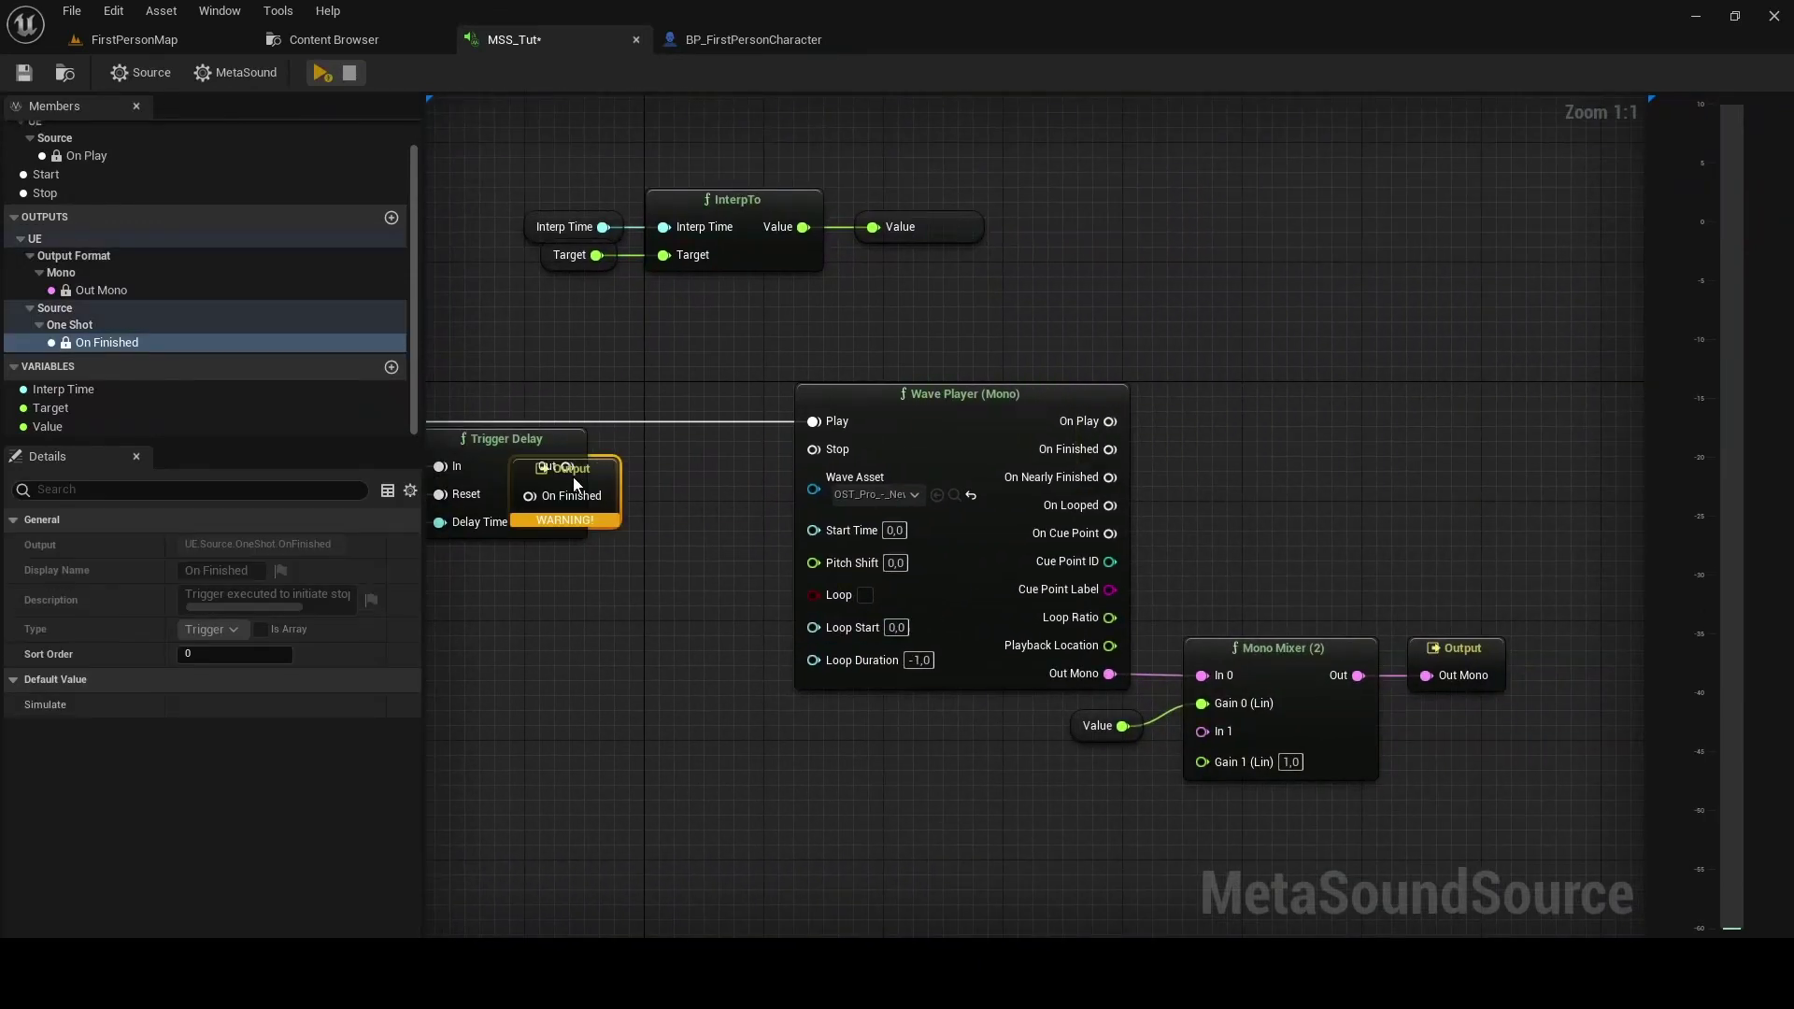
left_click_drag(554, 463, 567, 465)
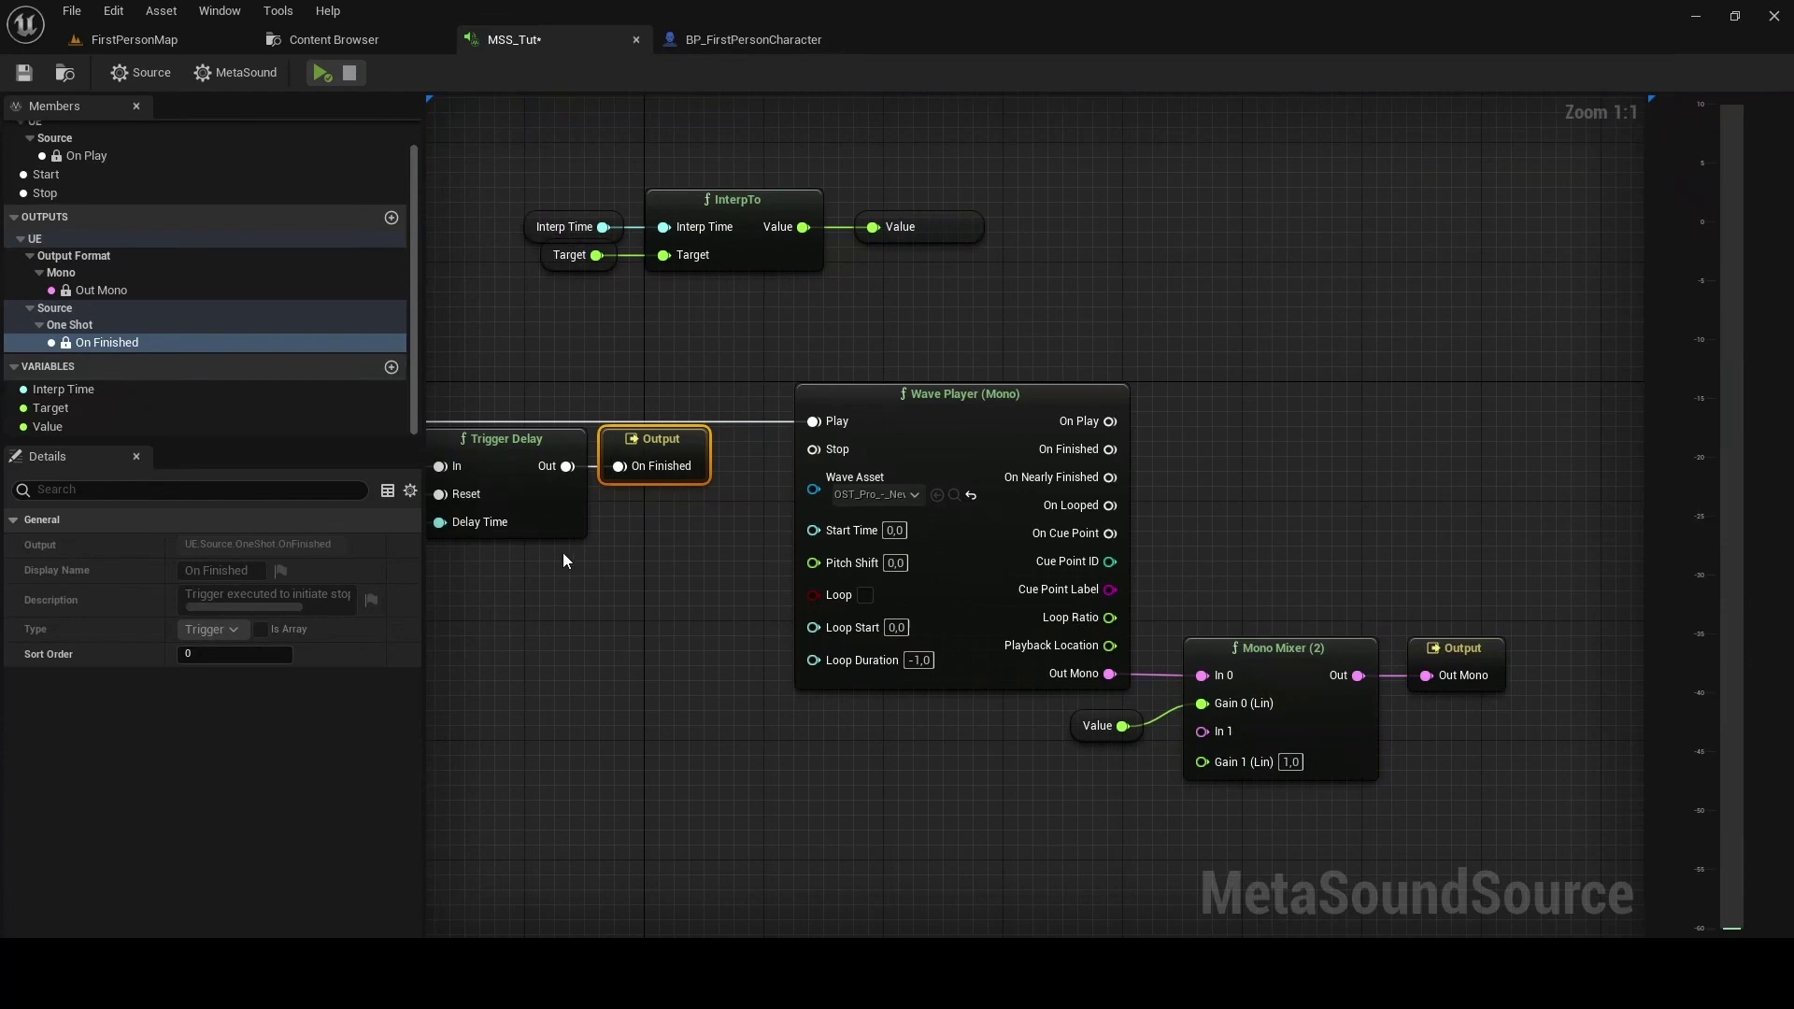
right_click_drag(562, 553, 918, 647)
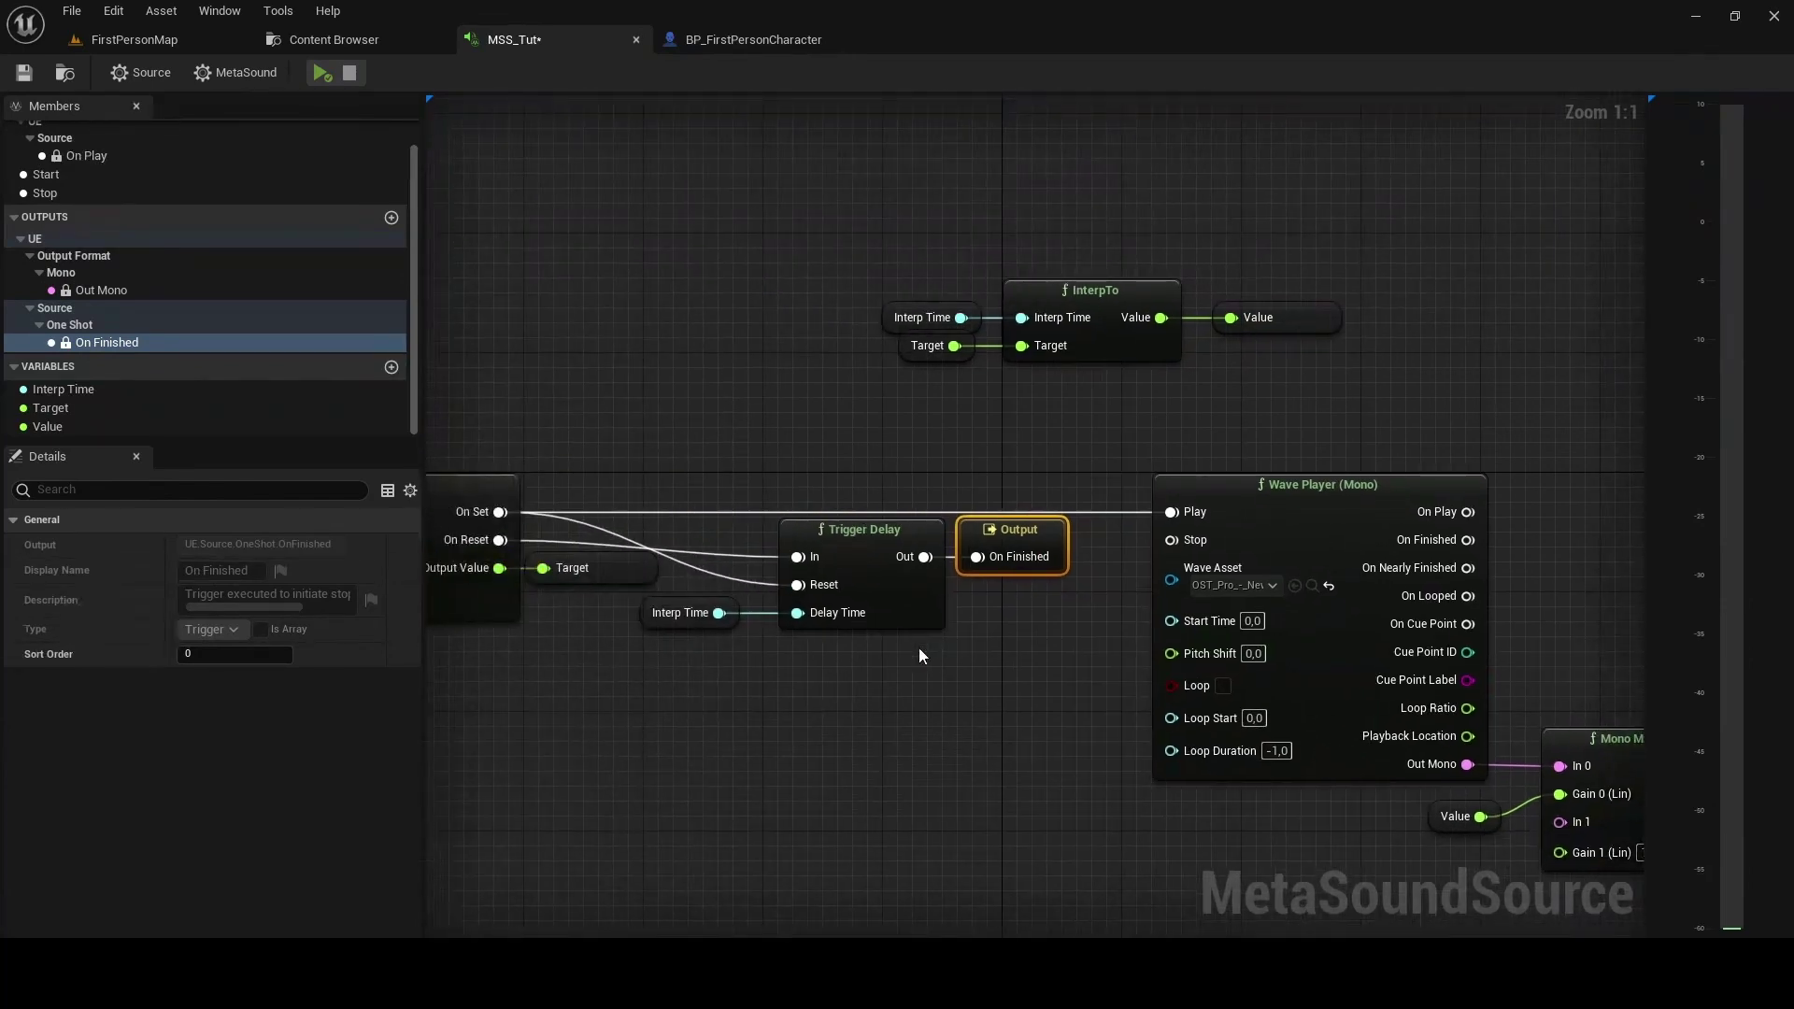
- Save the asset, enable Loop on the Wave Player, and drag from its On Finished pin
left_click(23, 72)
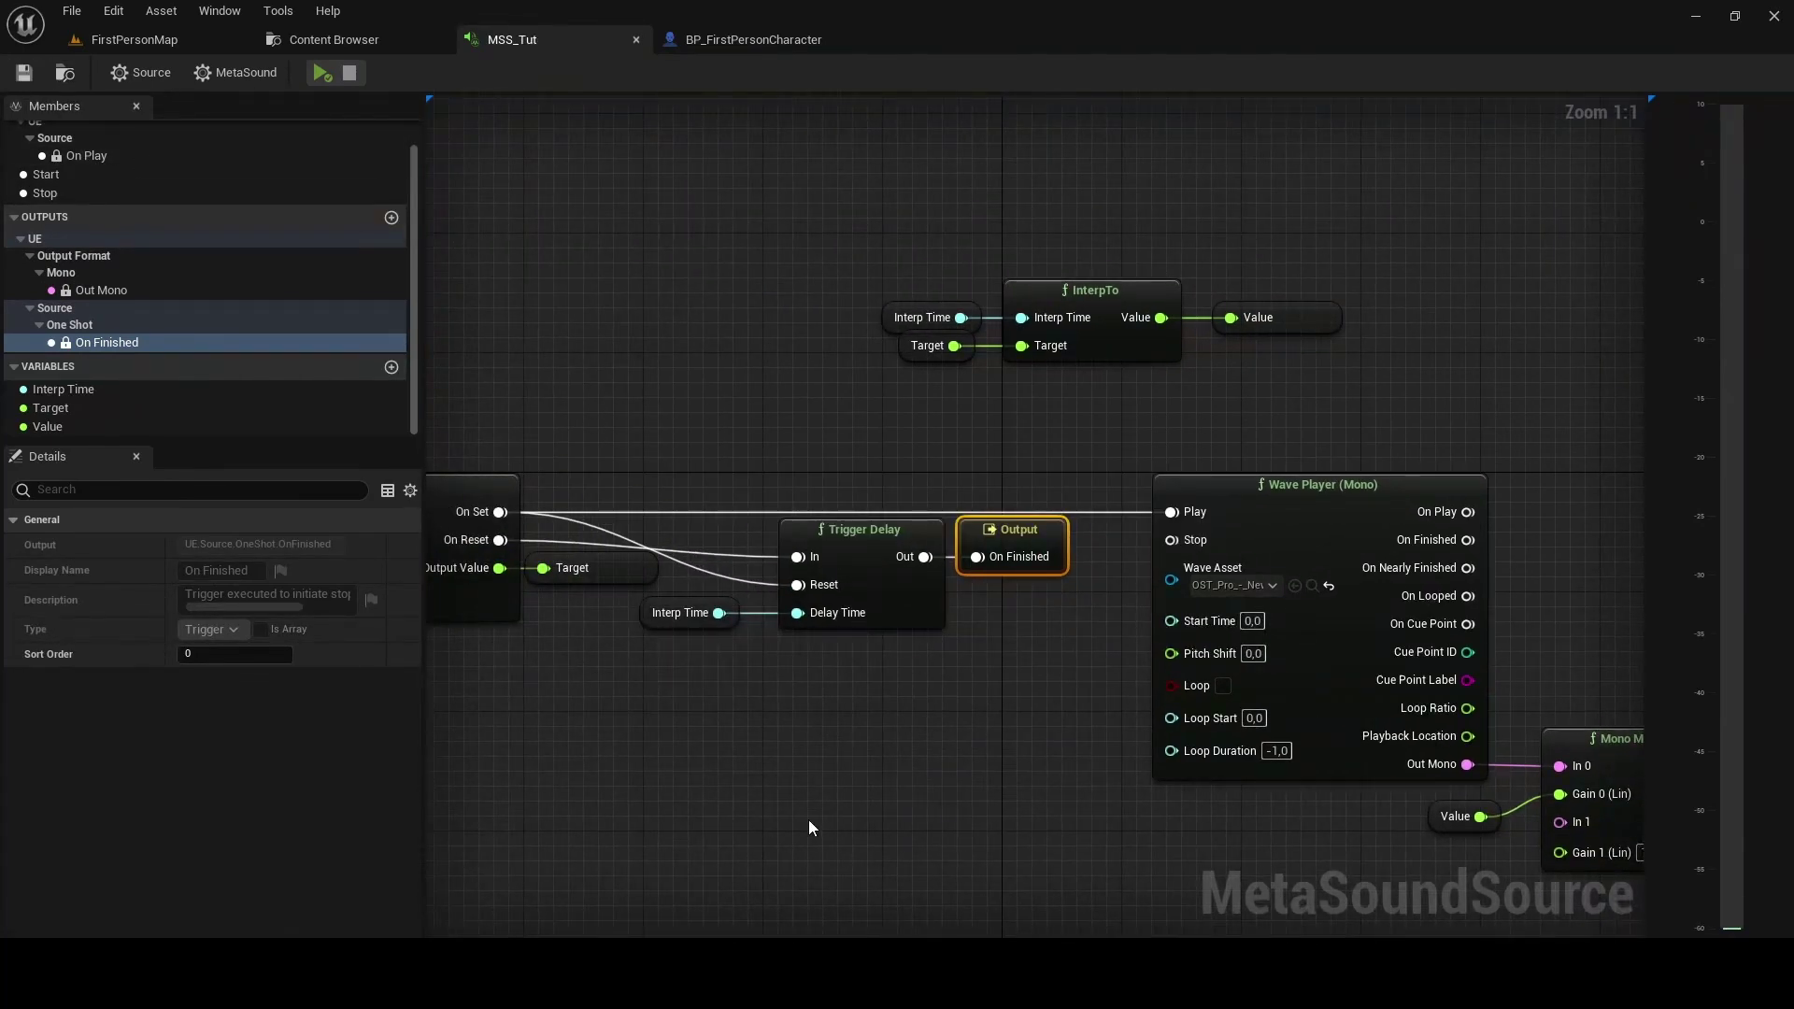
left_click(1222, 687)
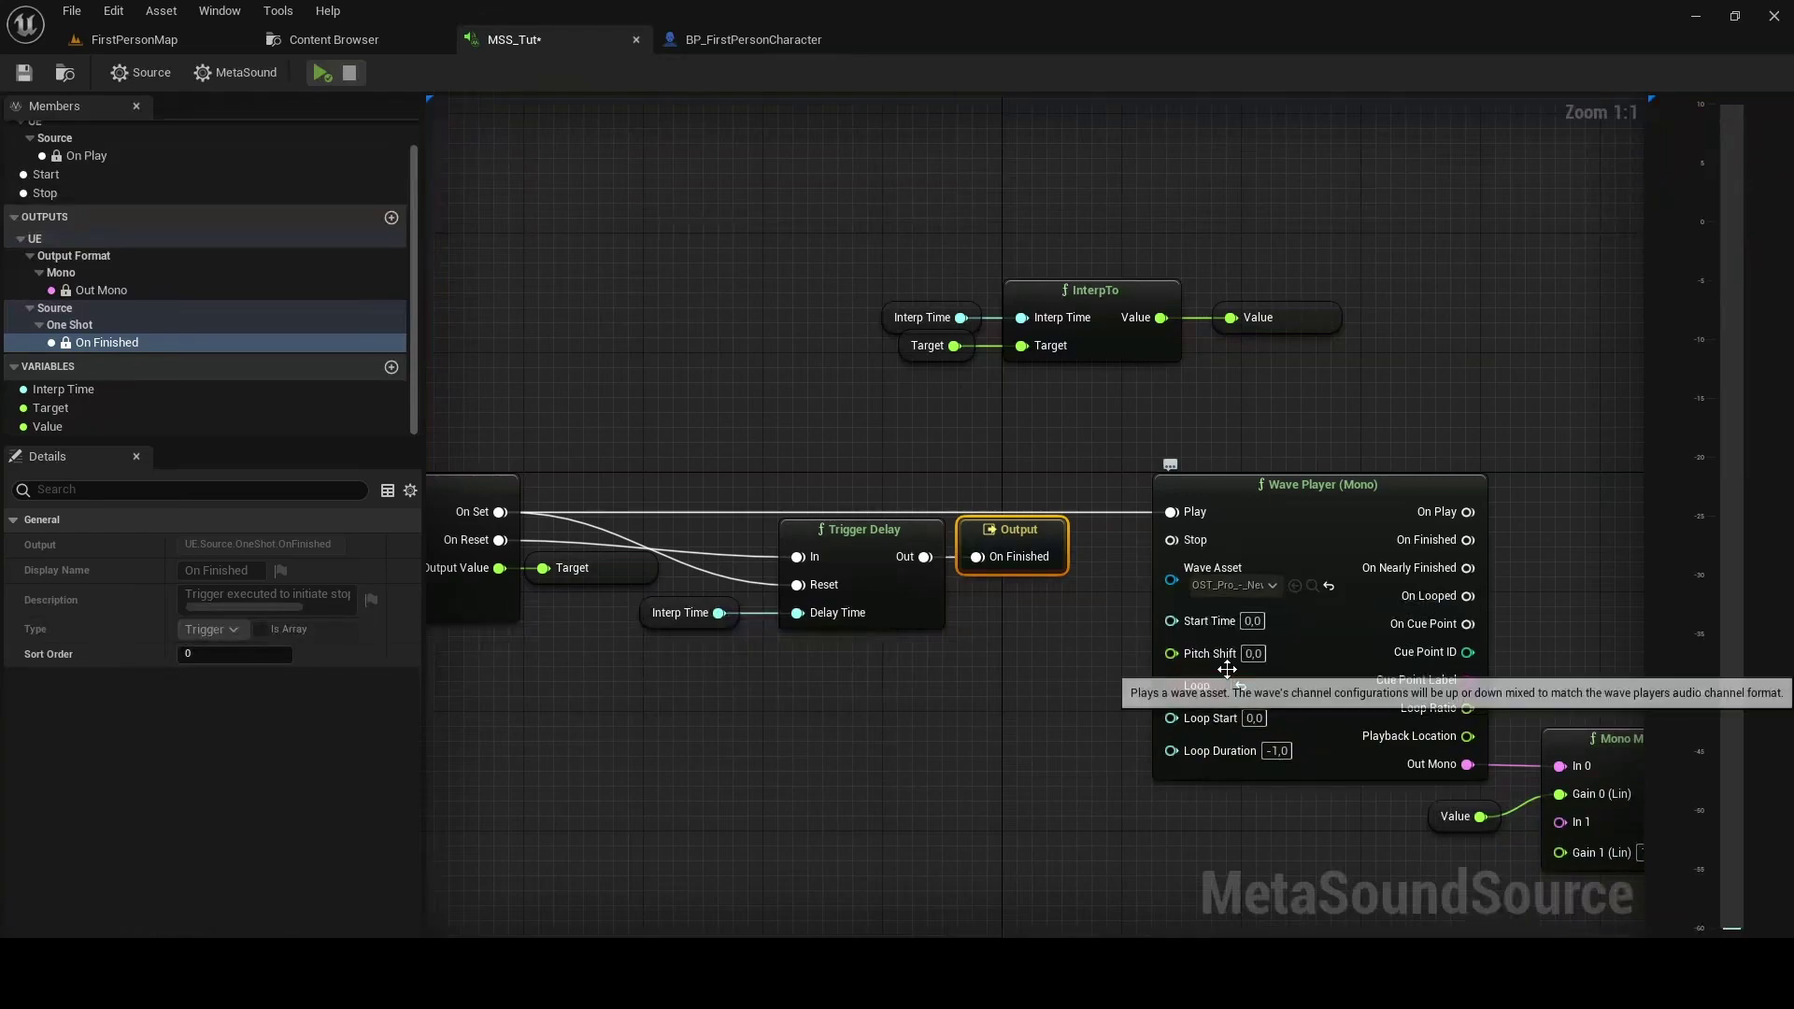
right_click_drag(1446, 599, 1248, 583)
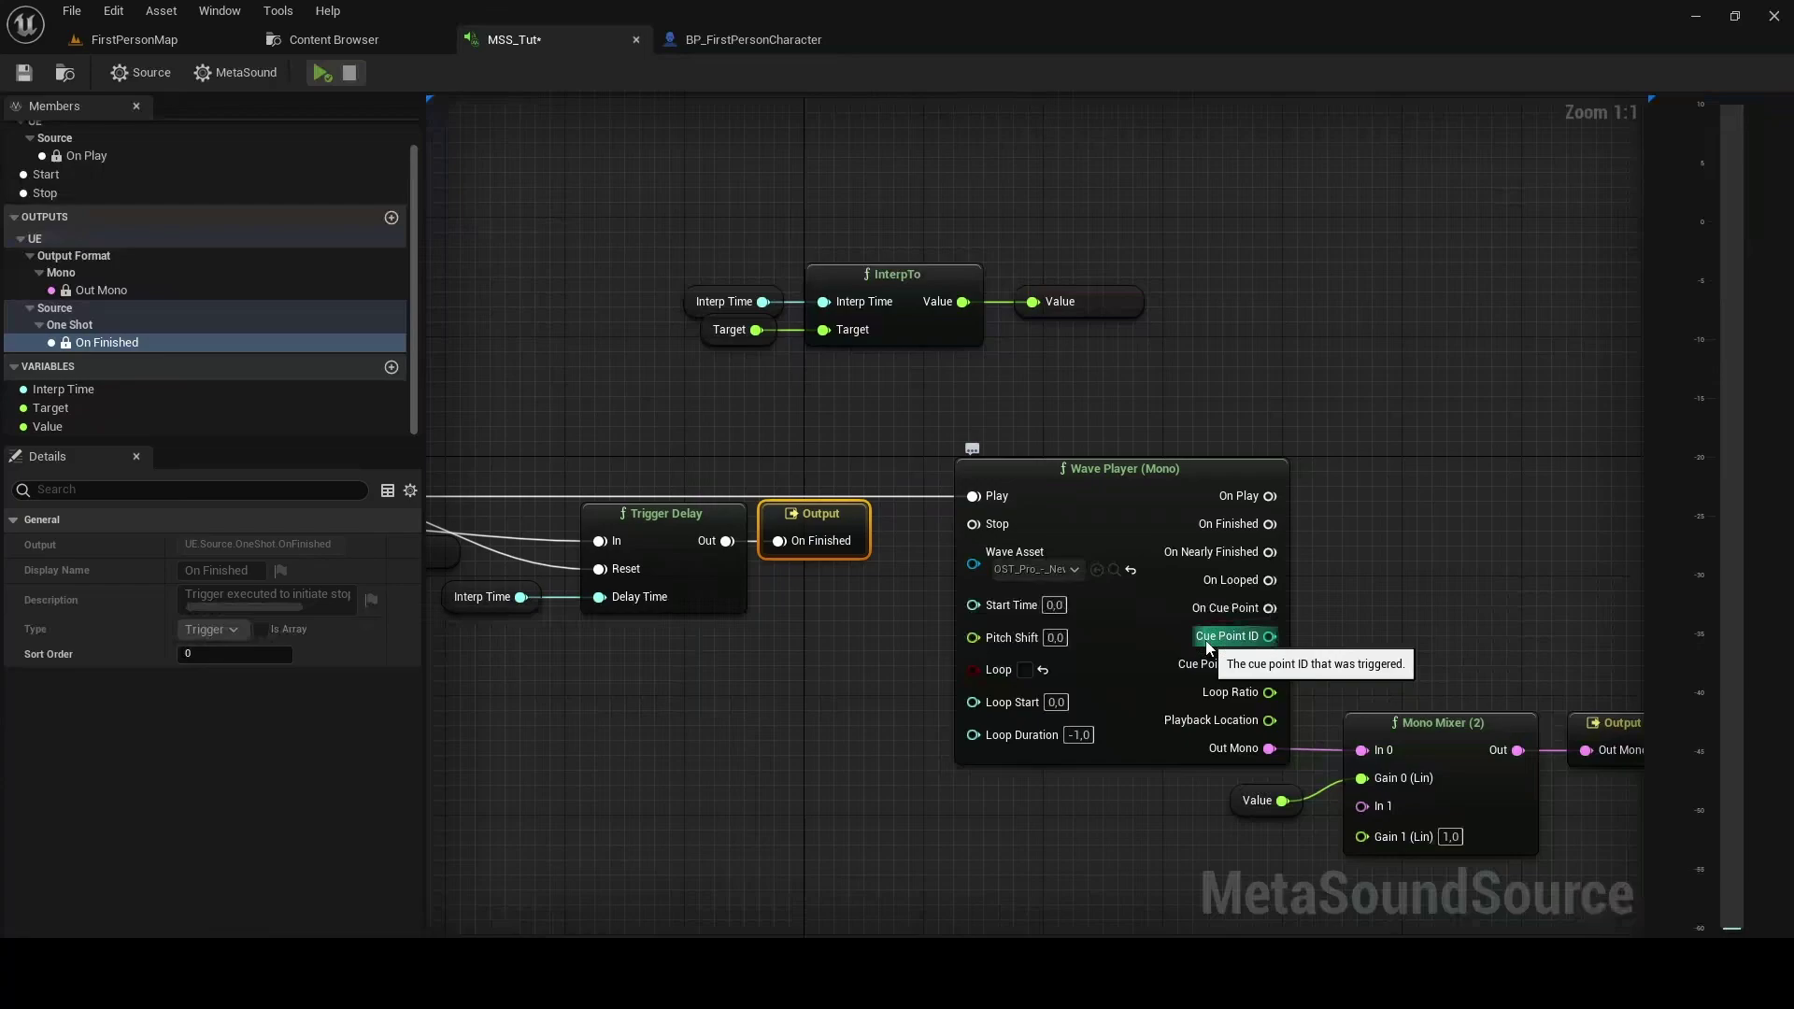
right_click_drag(1208, 648, 1175, 592)
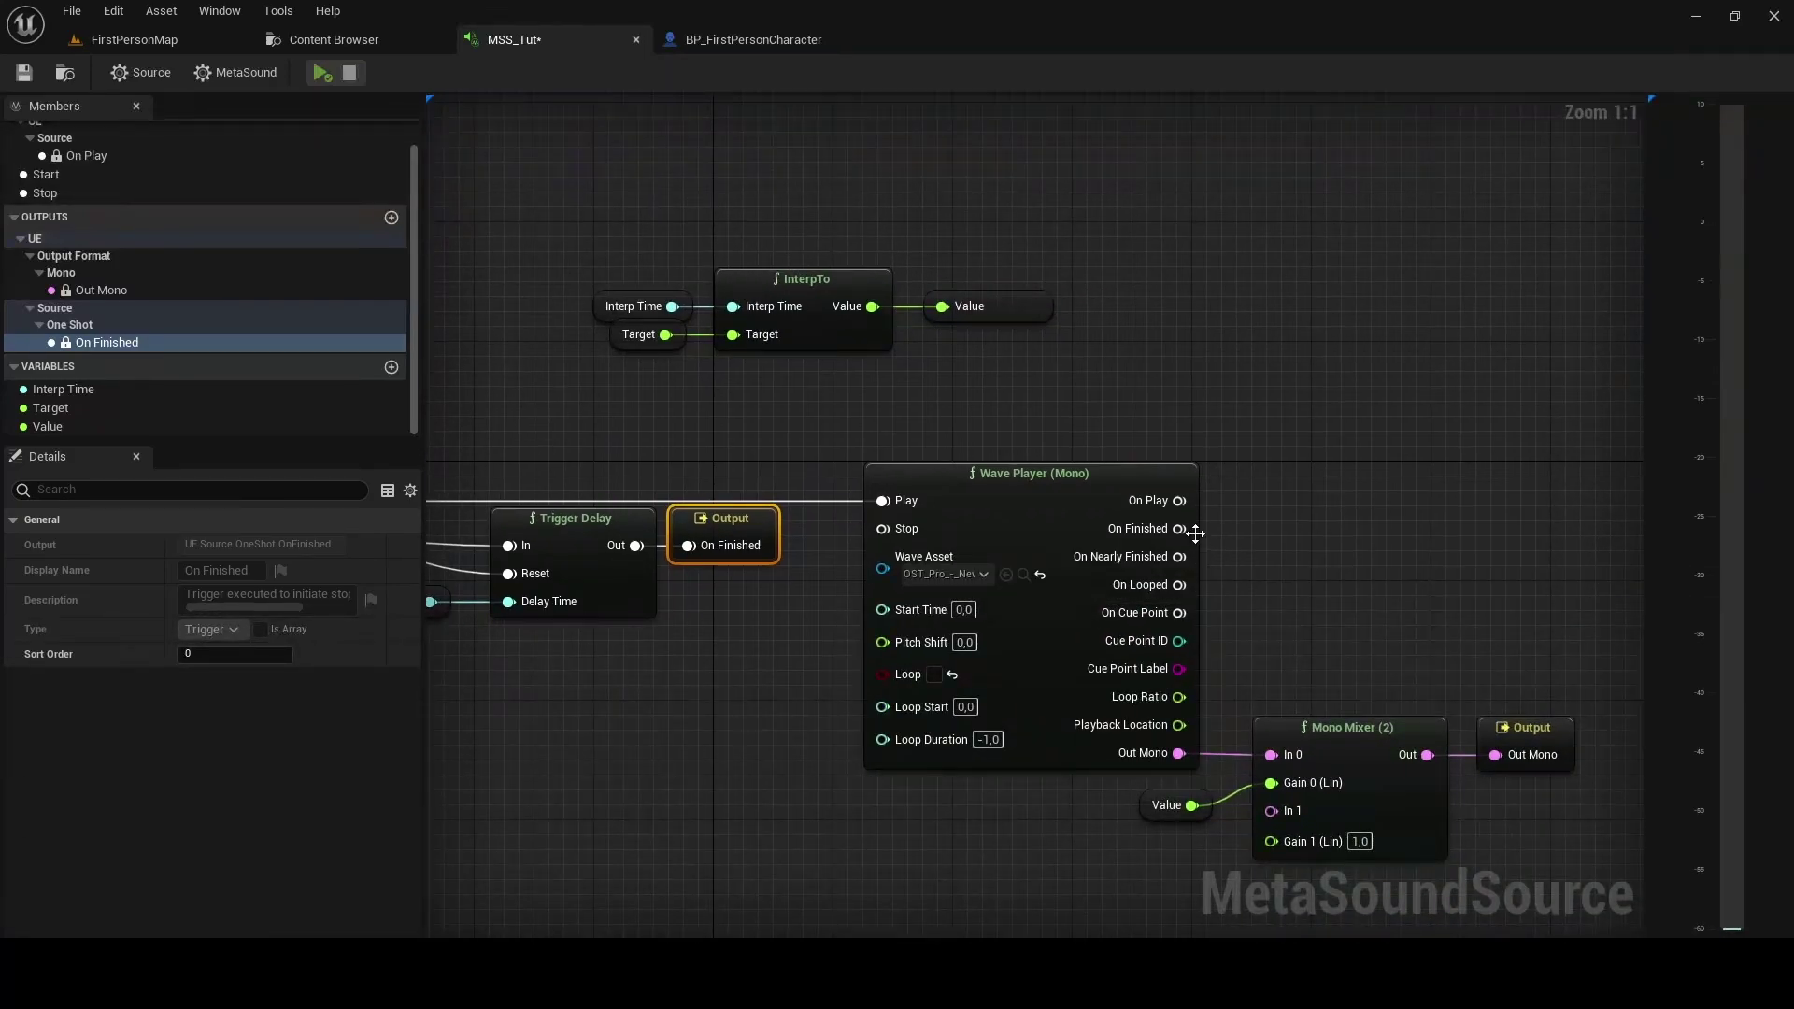
left_click_drag(1179, 529, 1243, 548)
type("a")
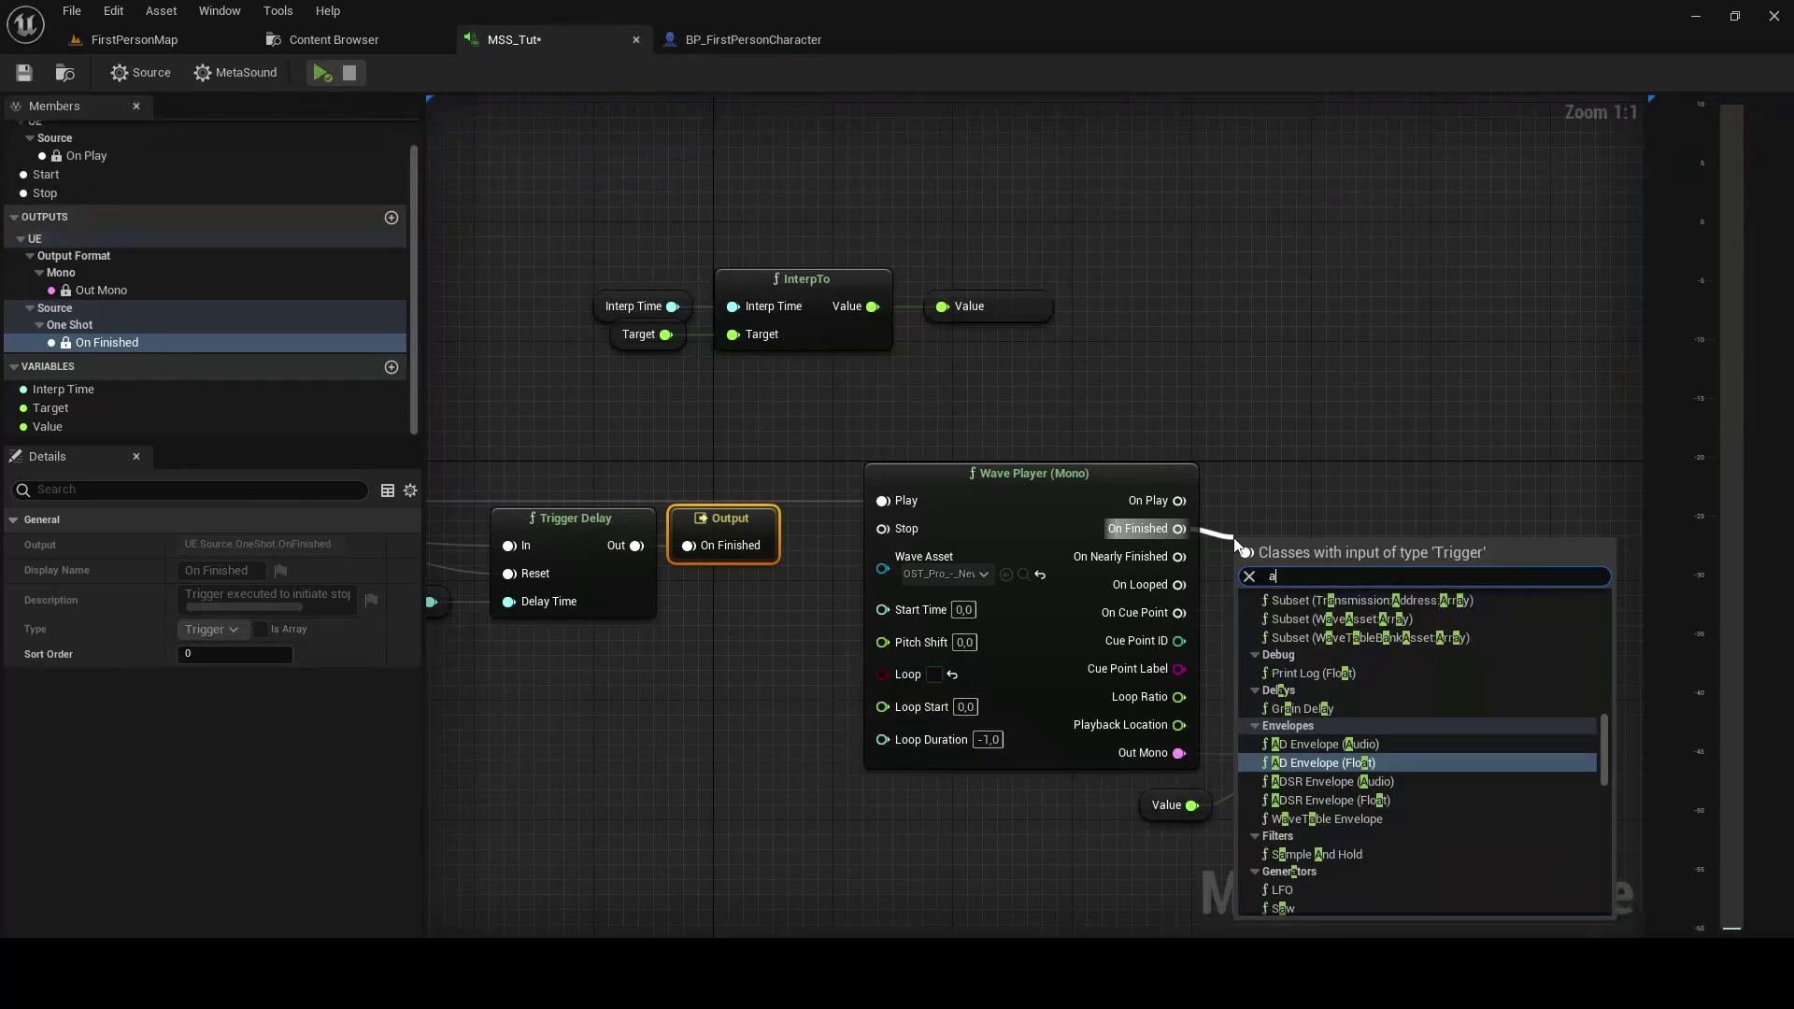
type("ny")
- Add Trigger Any (2), wiring Out to On Finished and Trigger Delay's Out to In 1
key("Up")
key("Up")
key("Up")
key("Up")
key("Up")
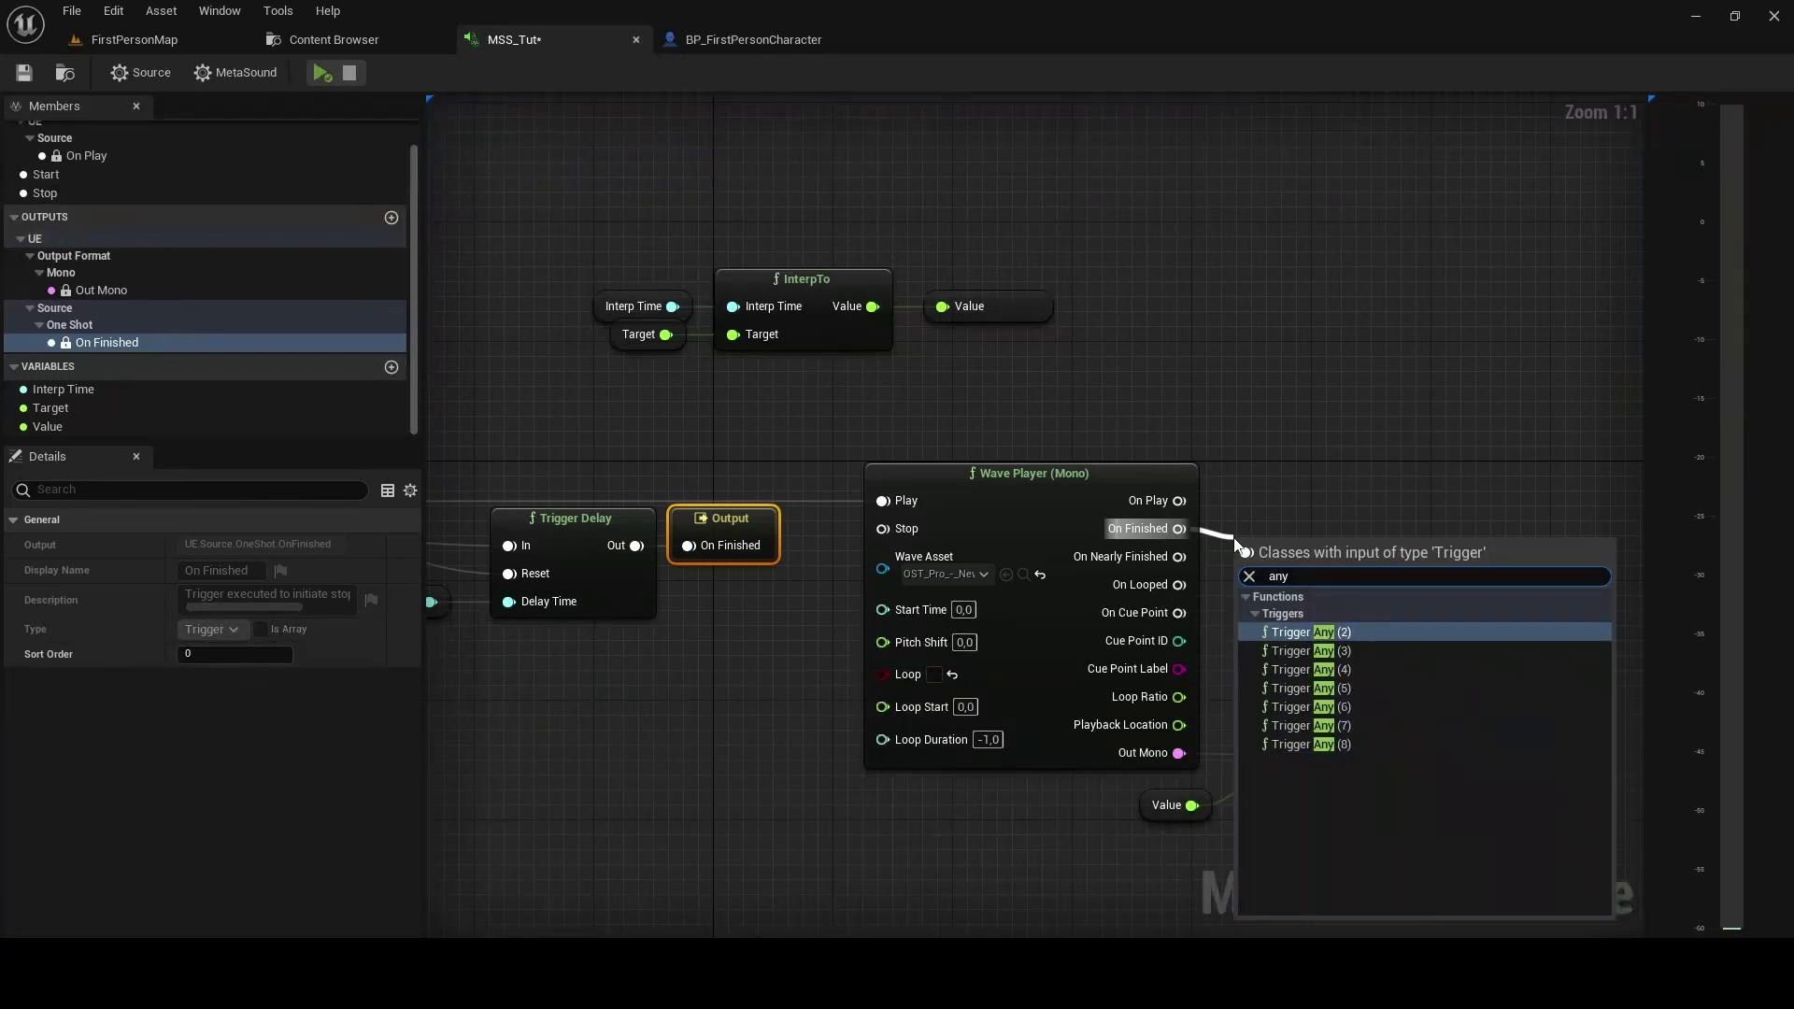
key("Return")
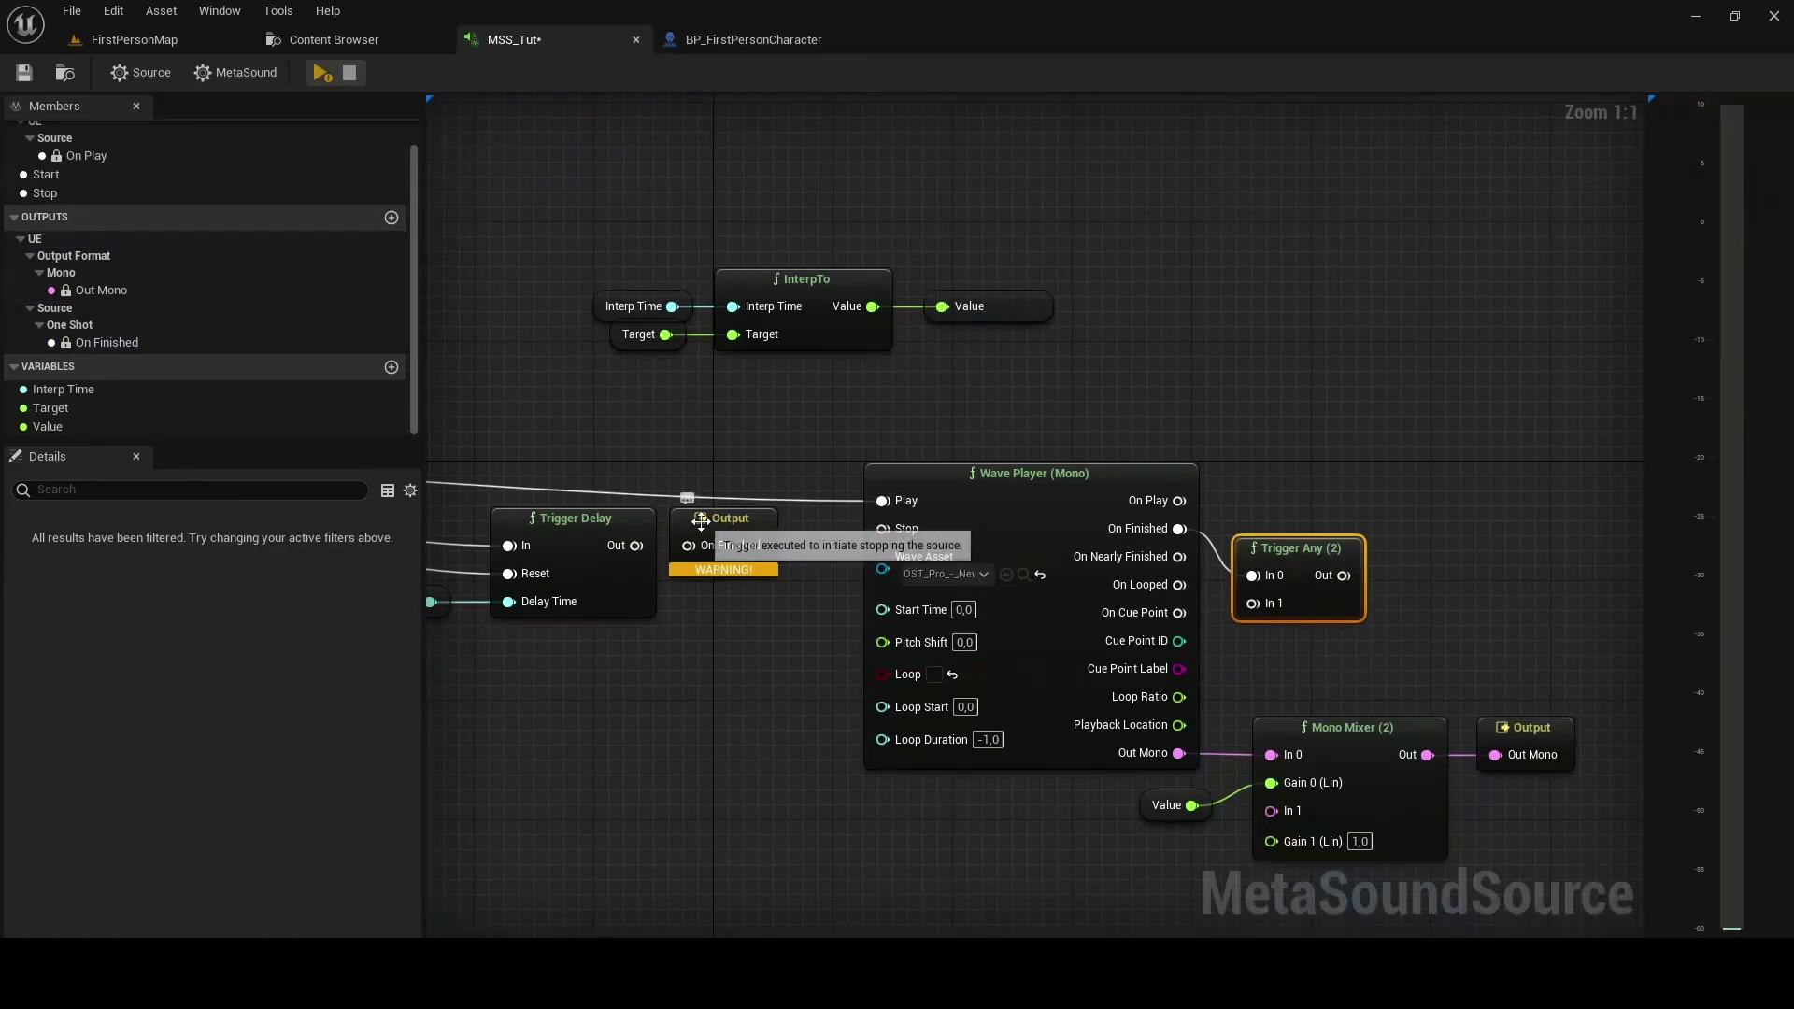
left_click_drag(743, 523, 1442, 552)
left_click_drag(1342, 576, 1436, 575)
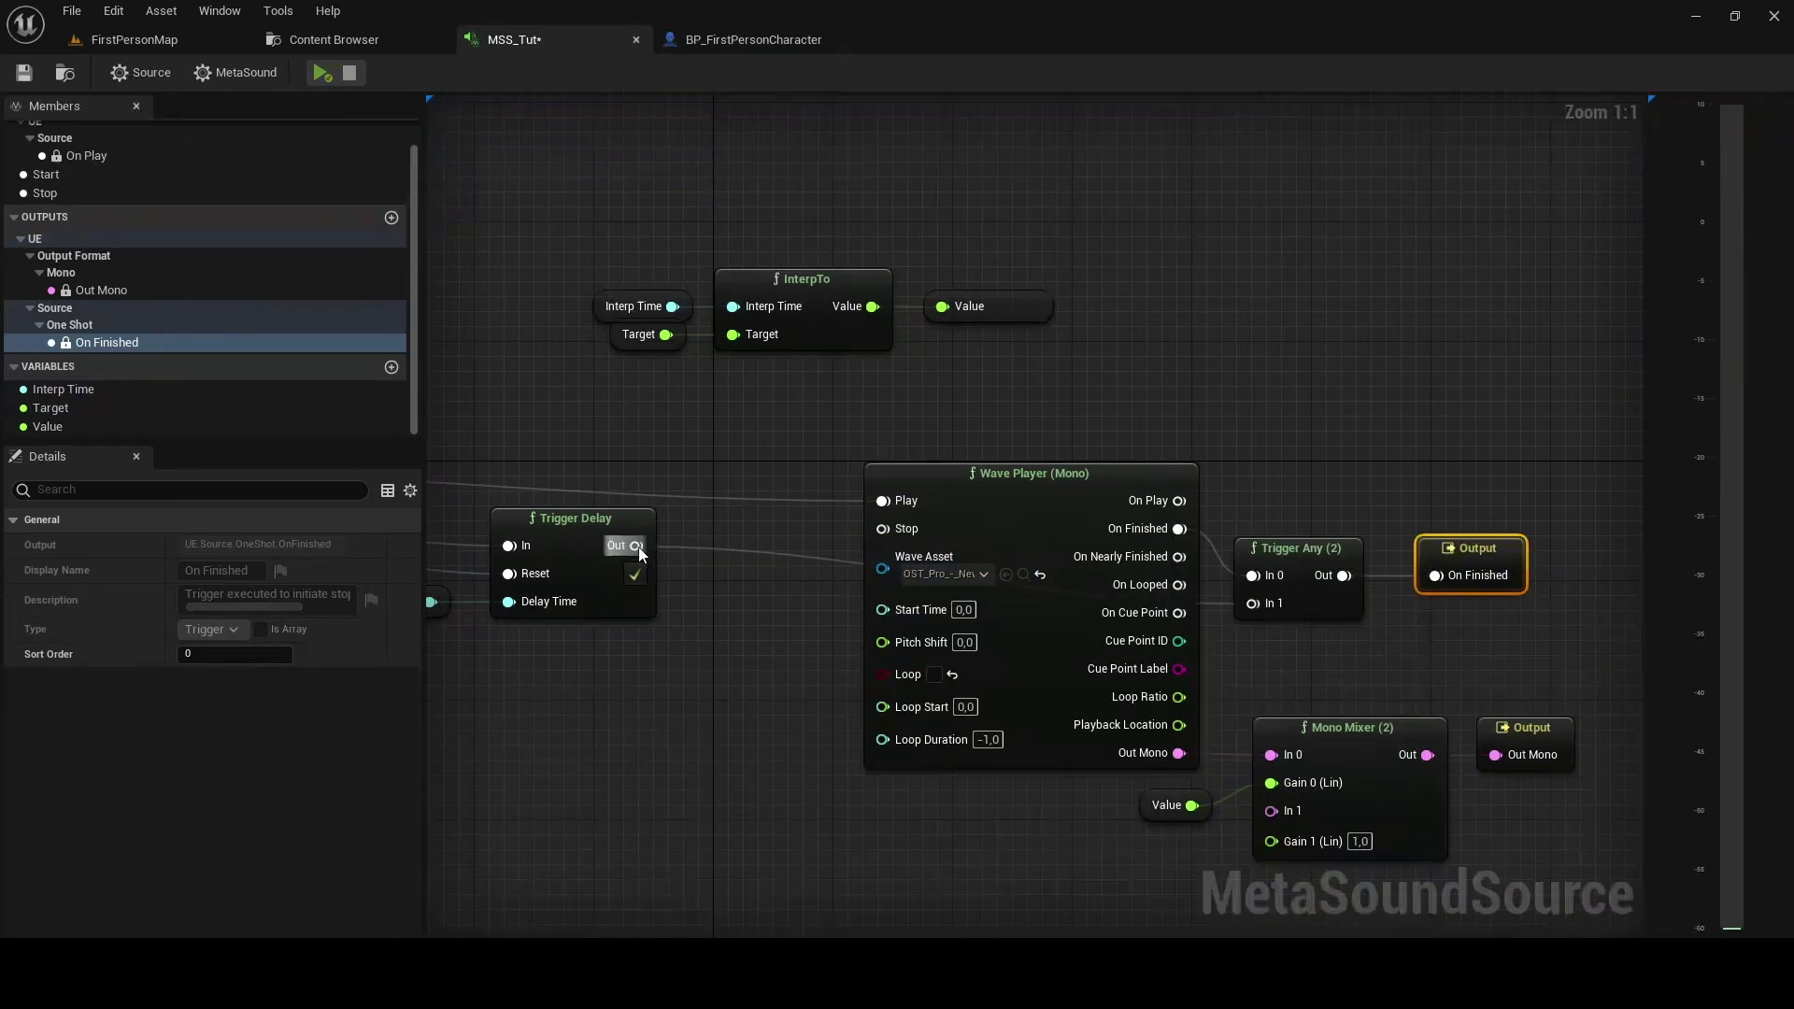
left_click_drag(1269, 603, 636, 546)
- Select and review the Trigger Delay, Value, Wave Player and Trigger Any nodes
left_click_drag(473, 481, 720, 686)
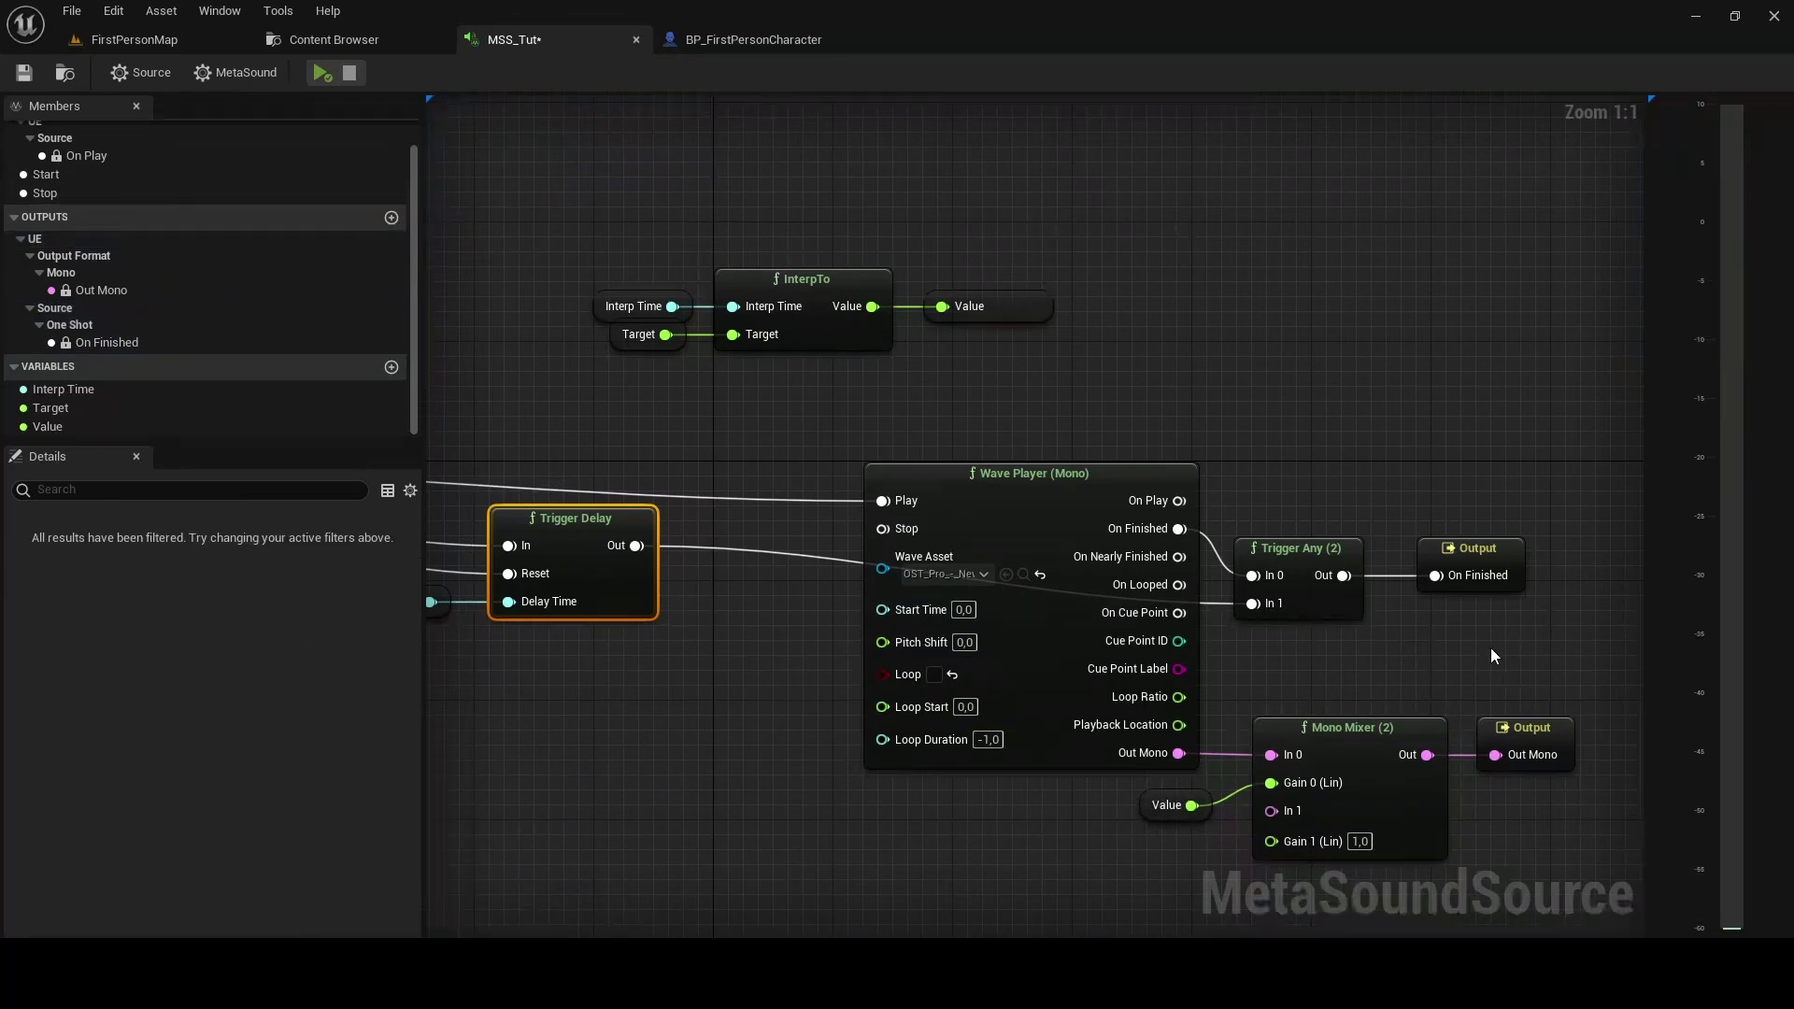
left_click(1438, 647)
right_click_drag(990, 654, 1585, 647)
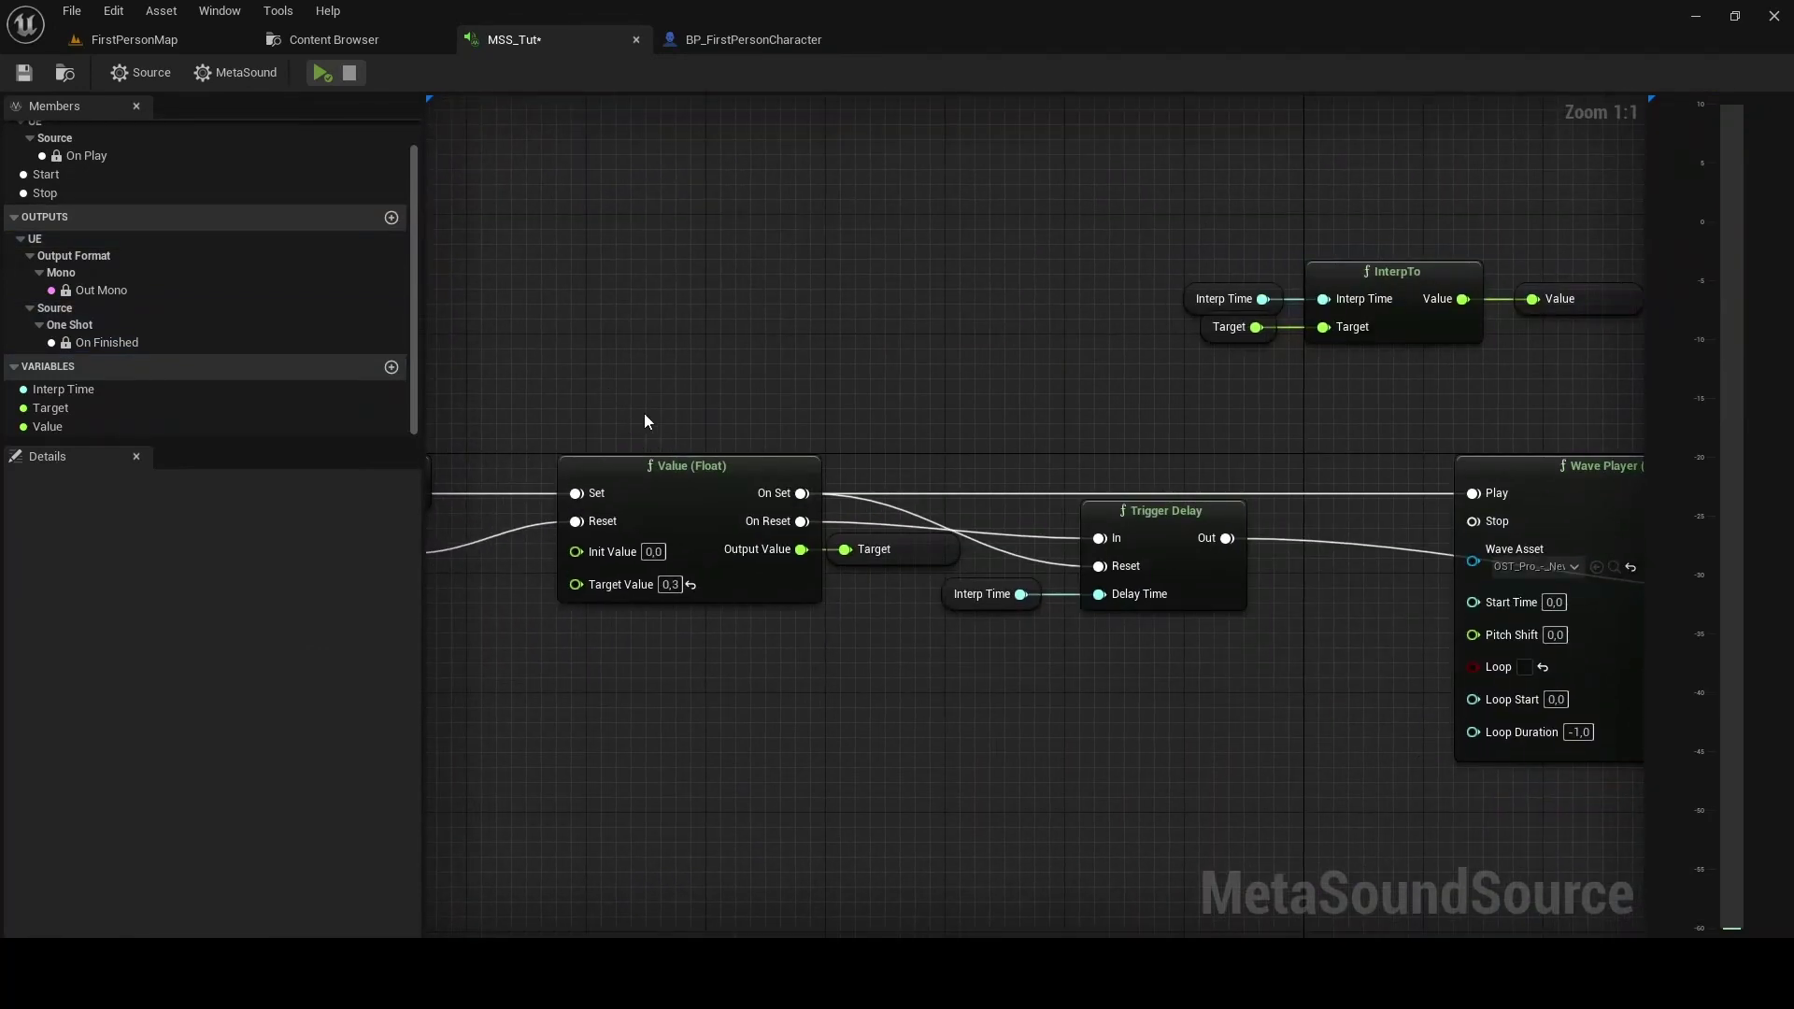
left_click_drag(609, 389, 1239, 670)
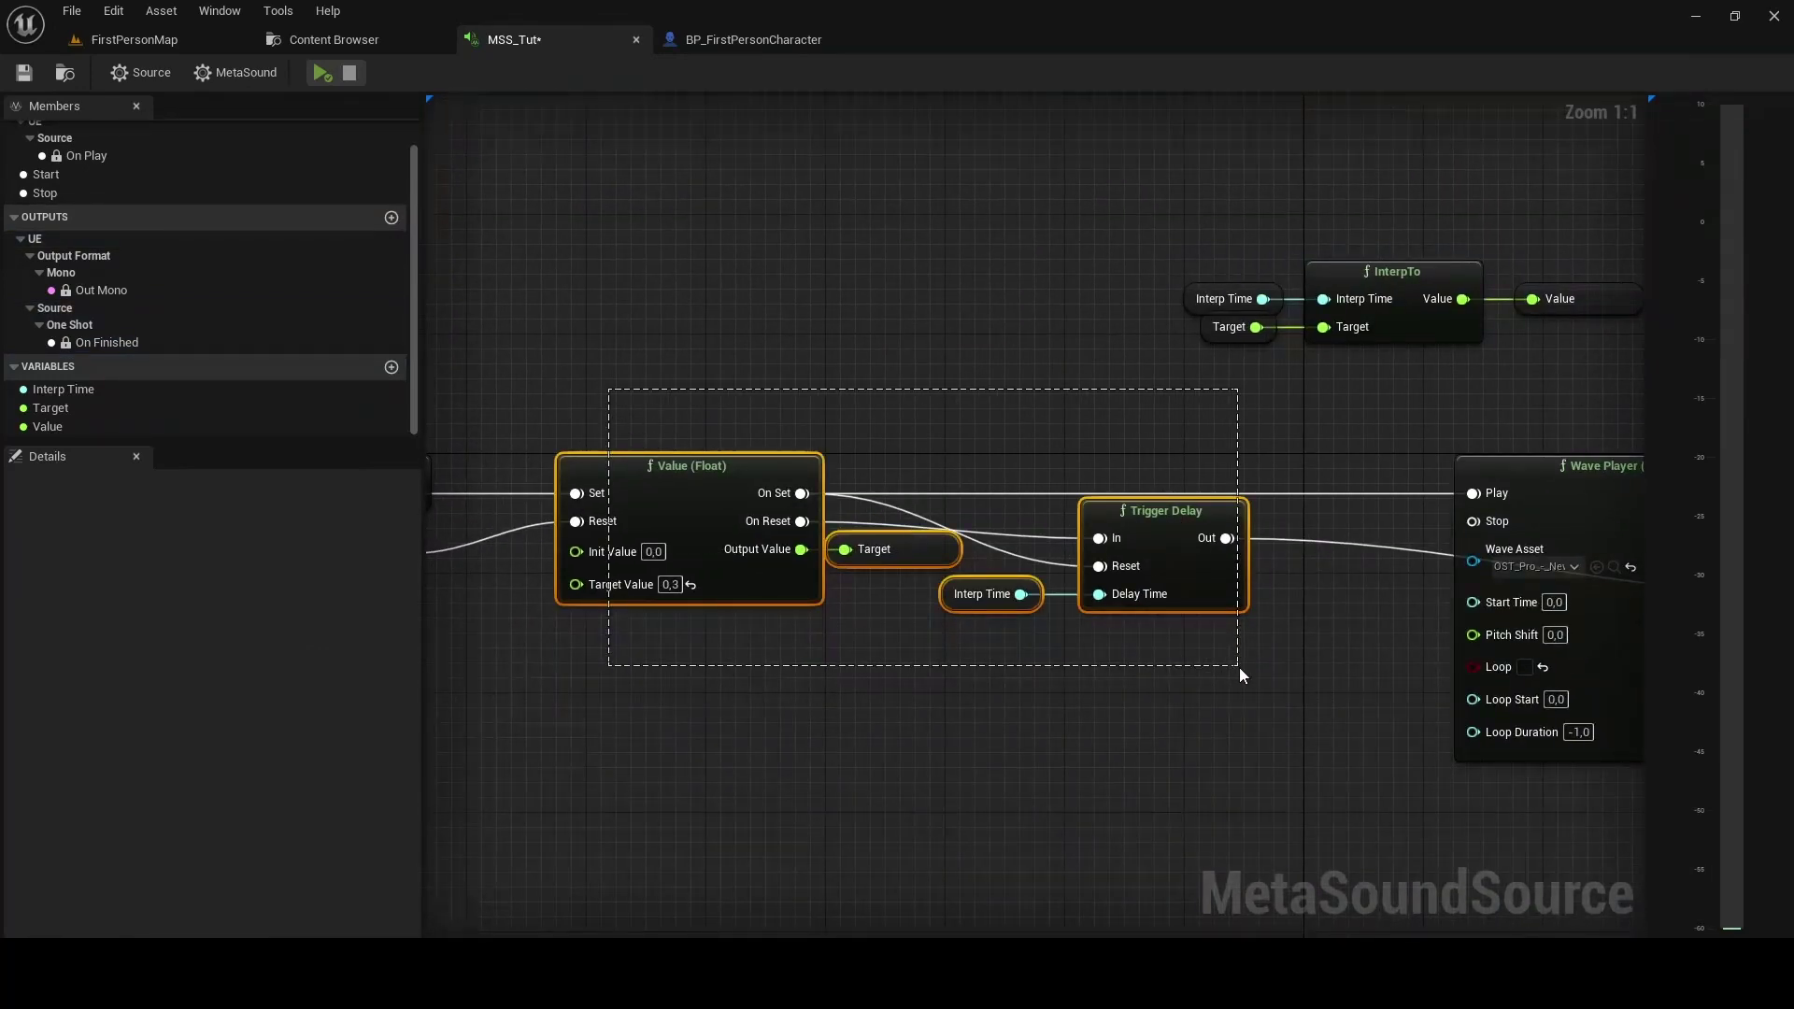
right_click_drag(1381, 601, 839, 571)
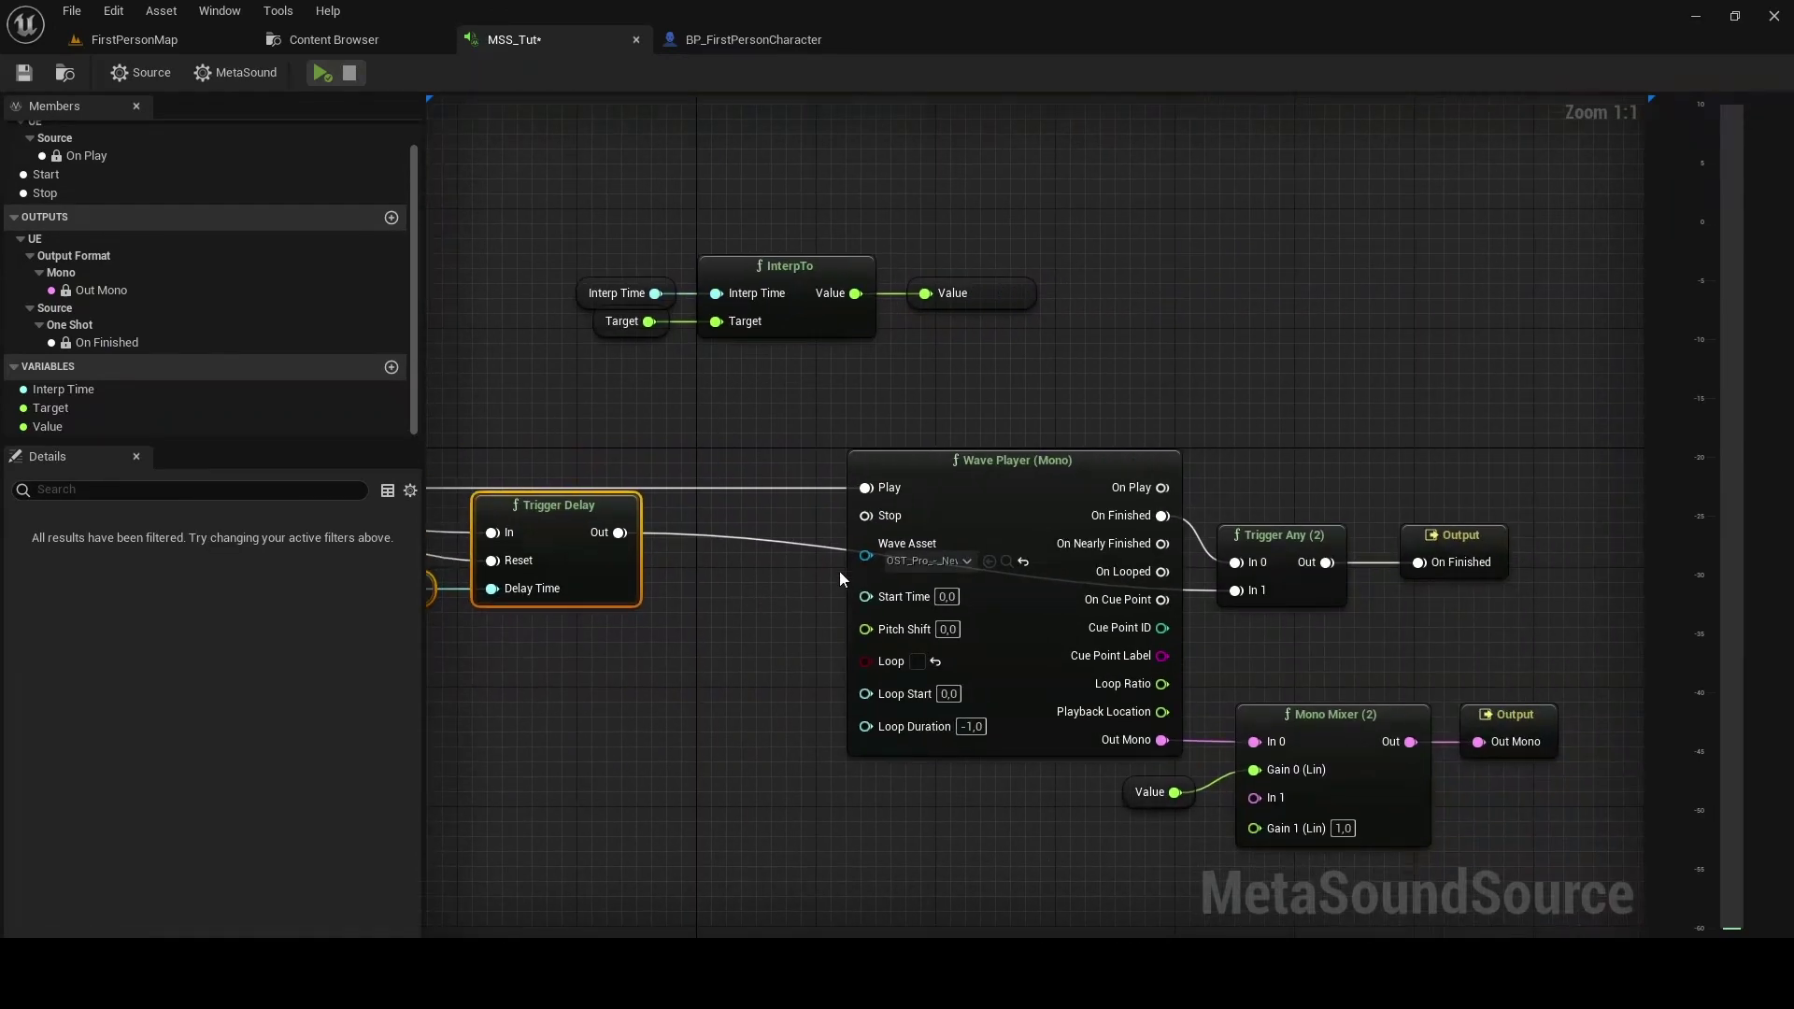
left_click(912, 575)
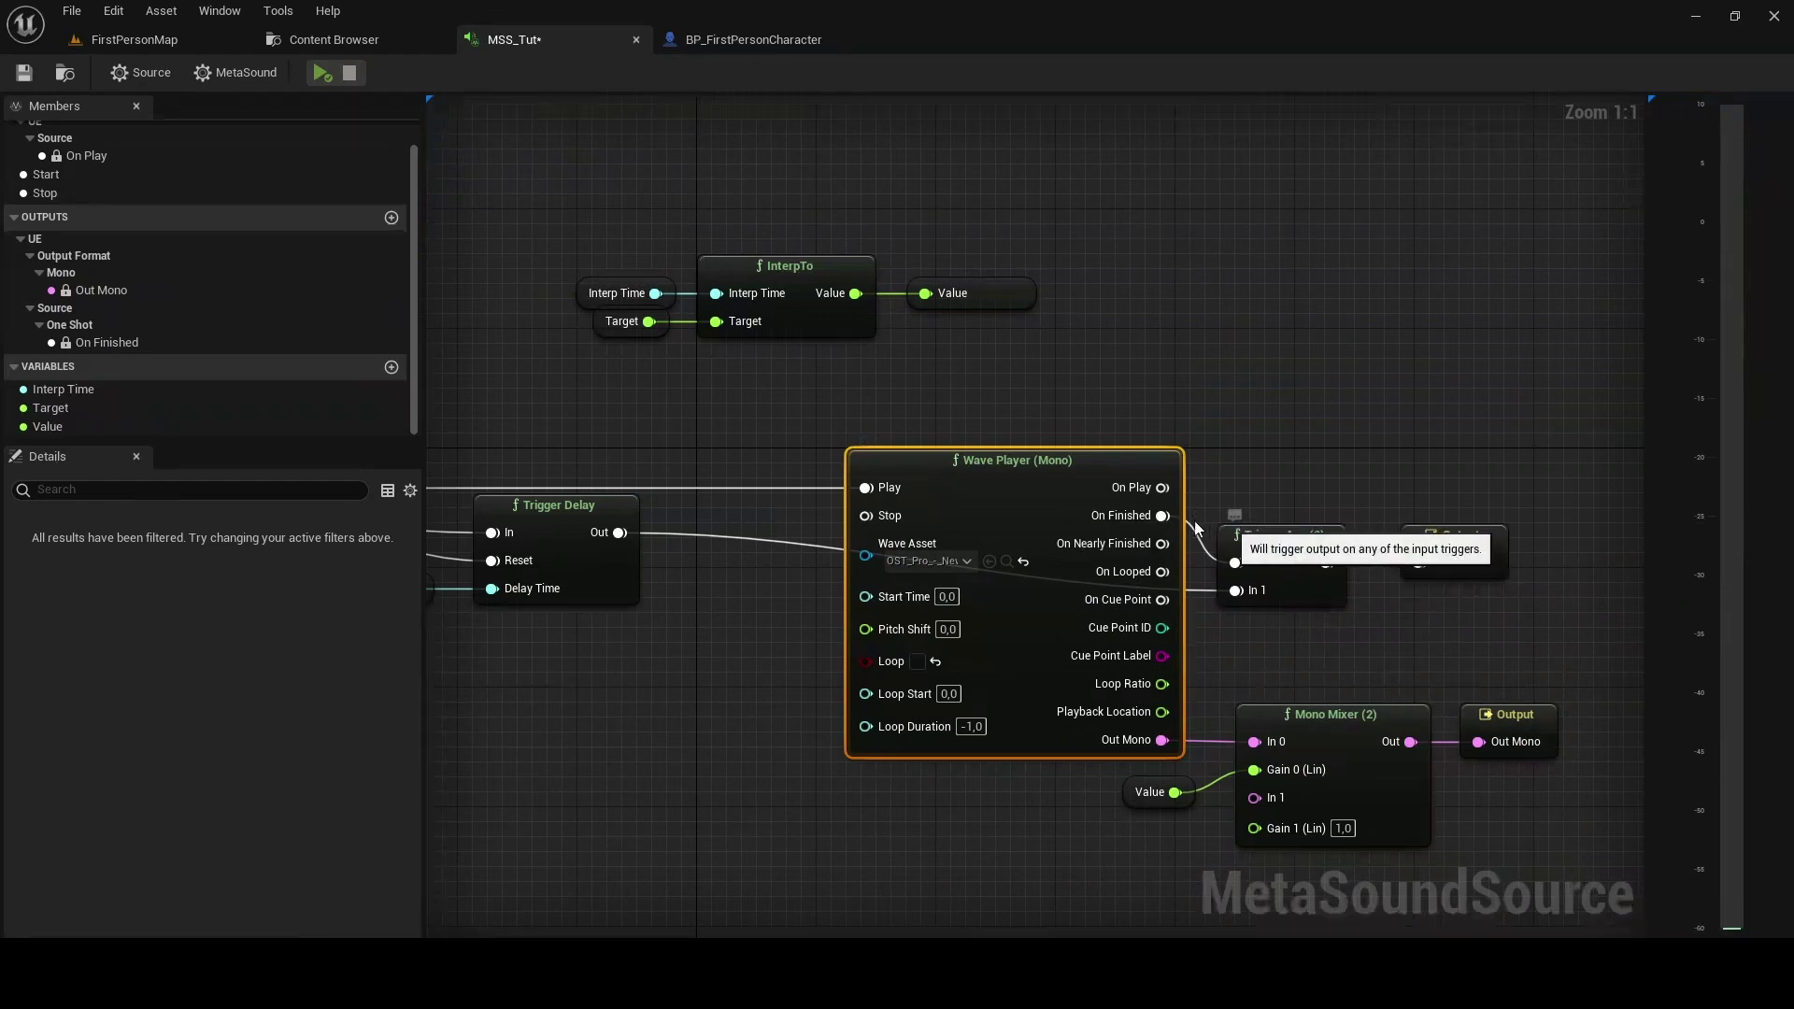
left_click_drag(1198, 453, 1556, 604)
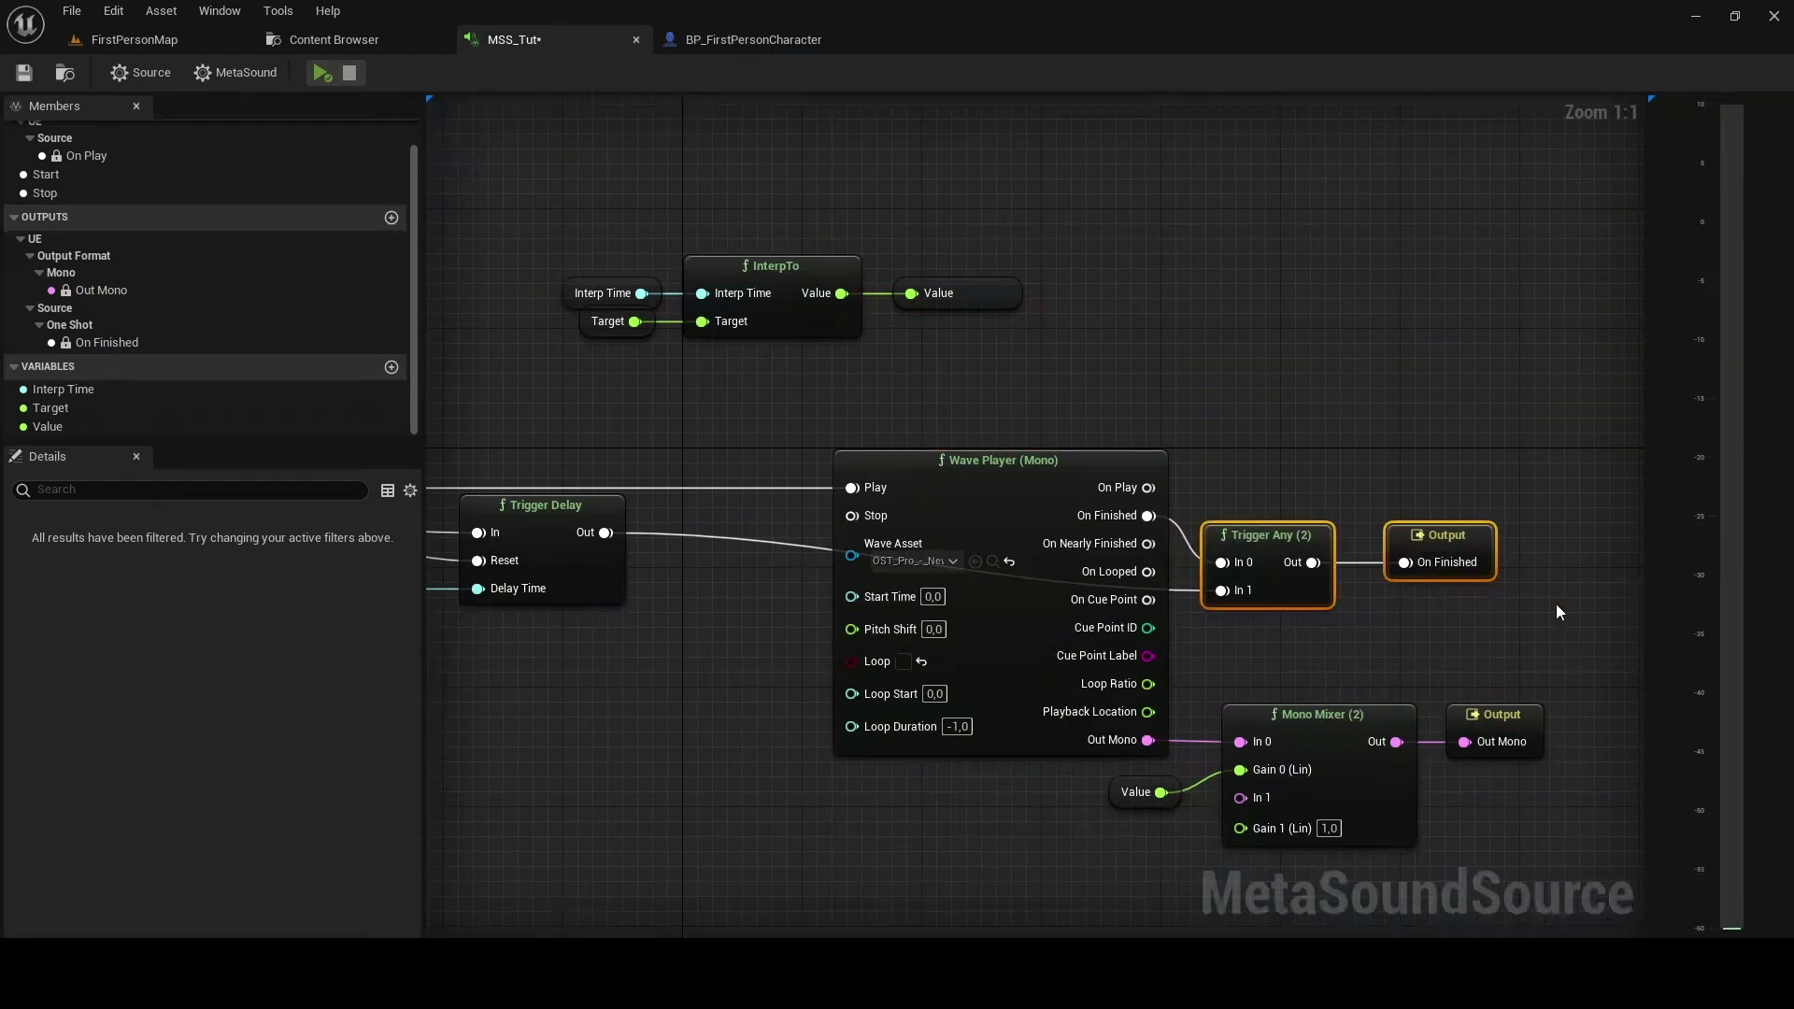
left_click(501, 631)
right_click_drag(501, 631, 1457, 620)
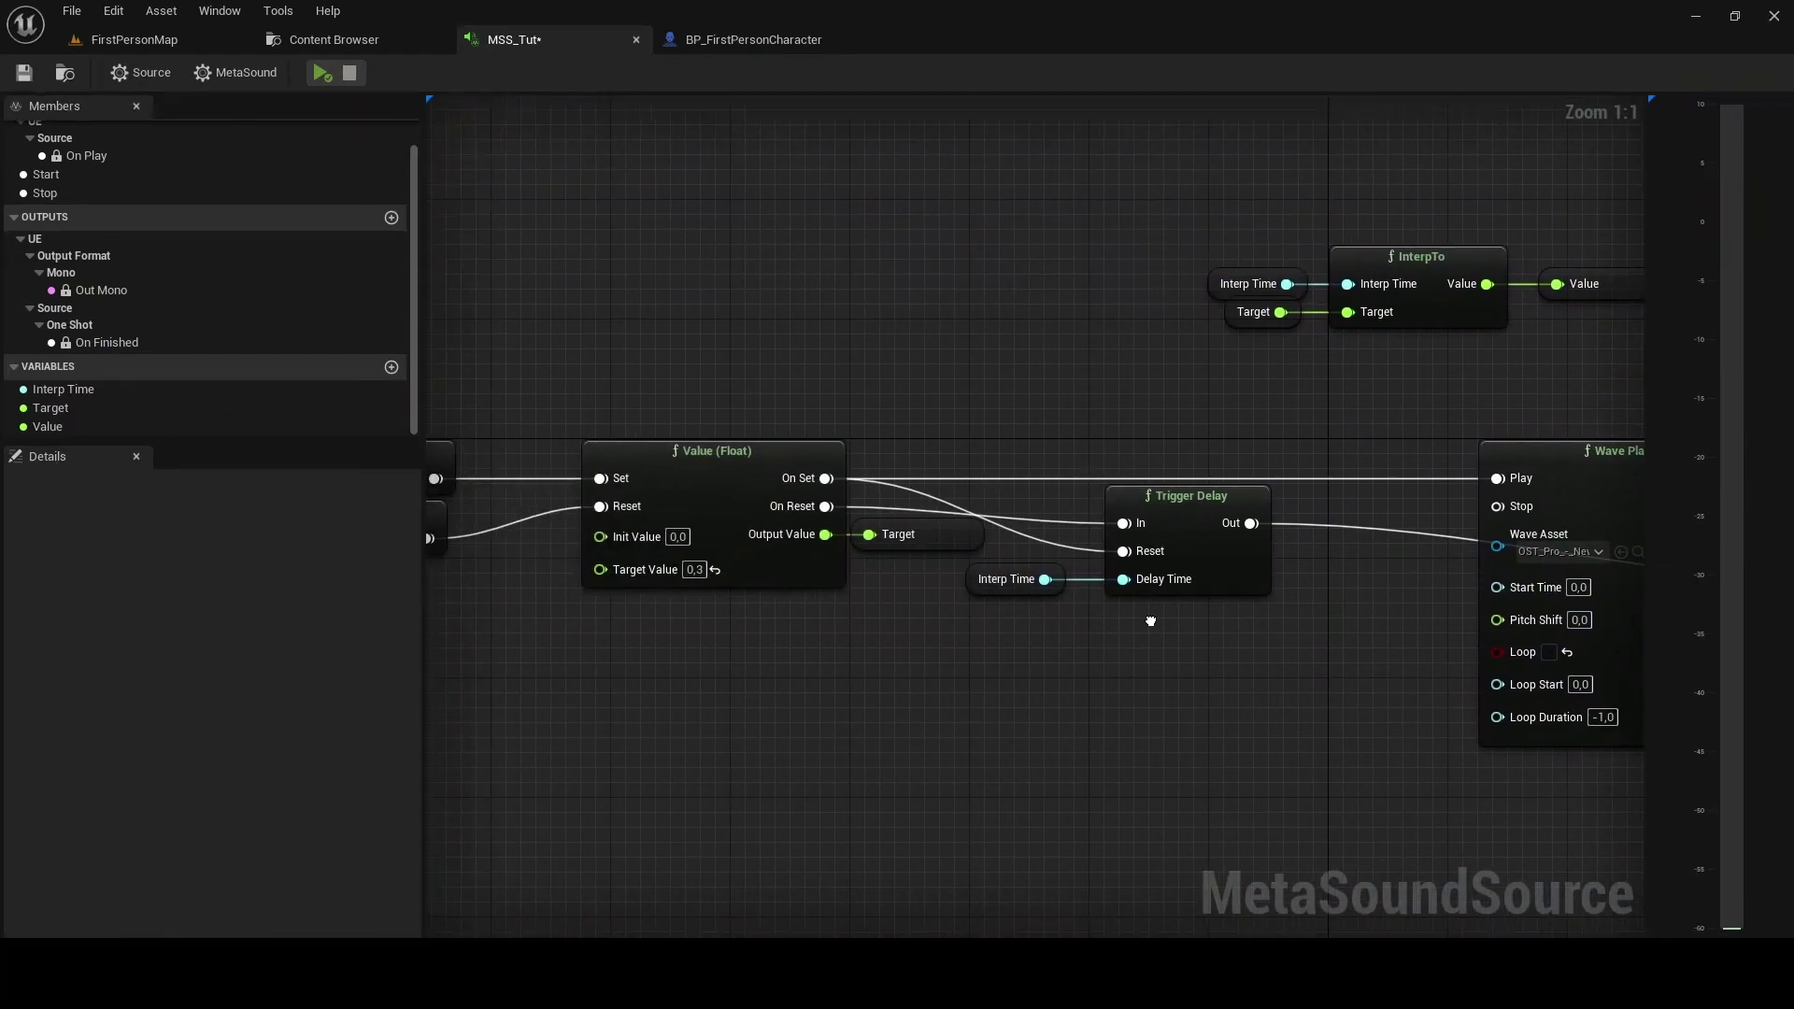
right_click_drag(615, 196, 525, 159)
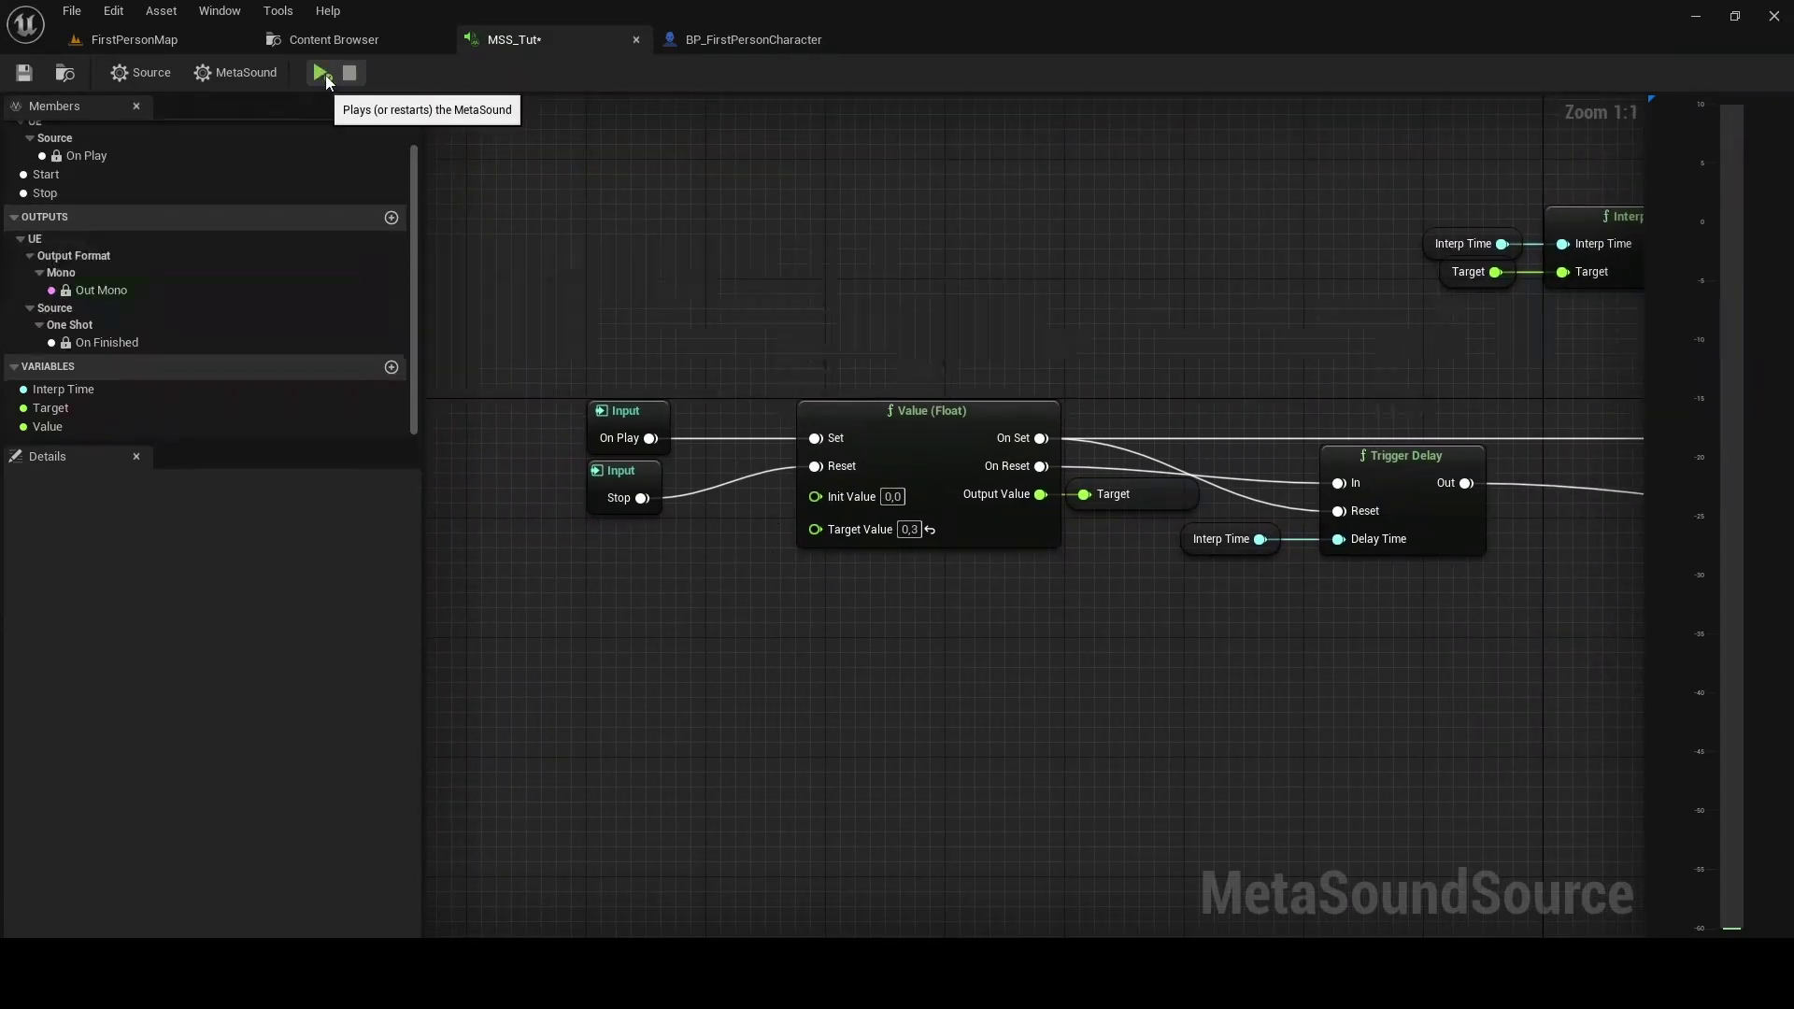
mouse_move(1483, 380)
right_mouse_down()
mouse_move(809, 350)
mouse_move(1549, 344)
right_mouse_up()
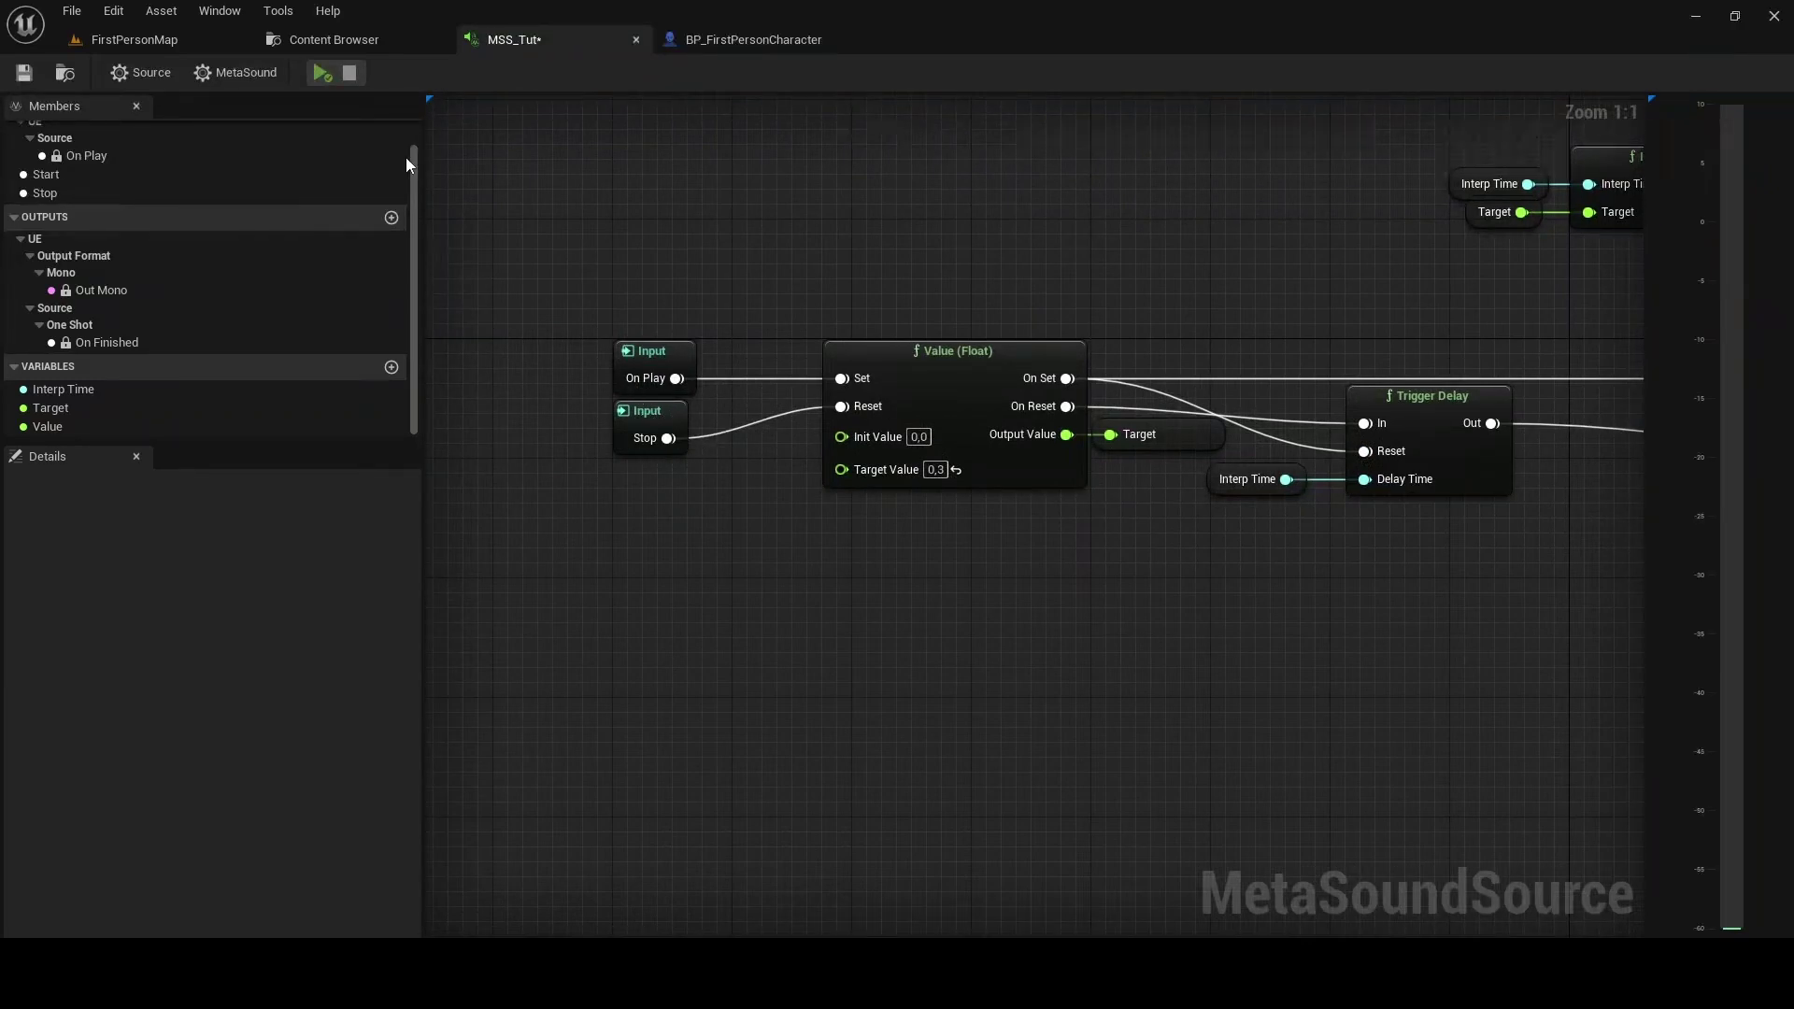
left_click(322, 73)
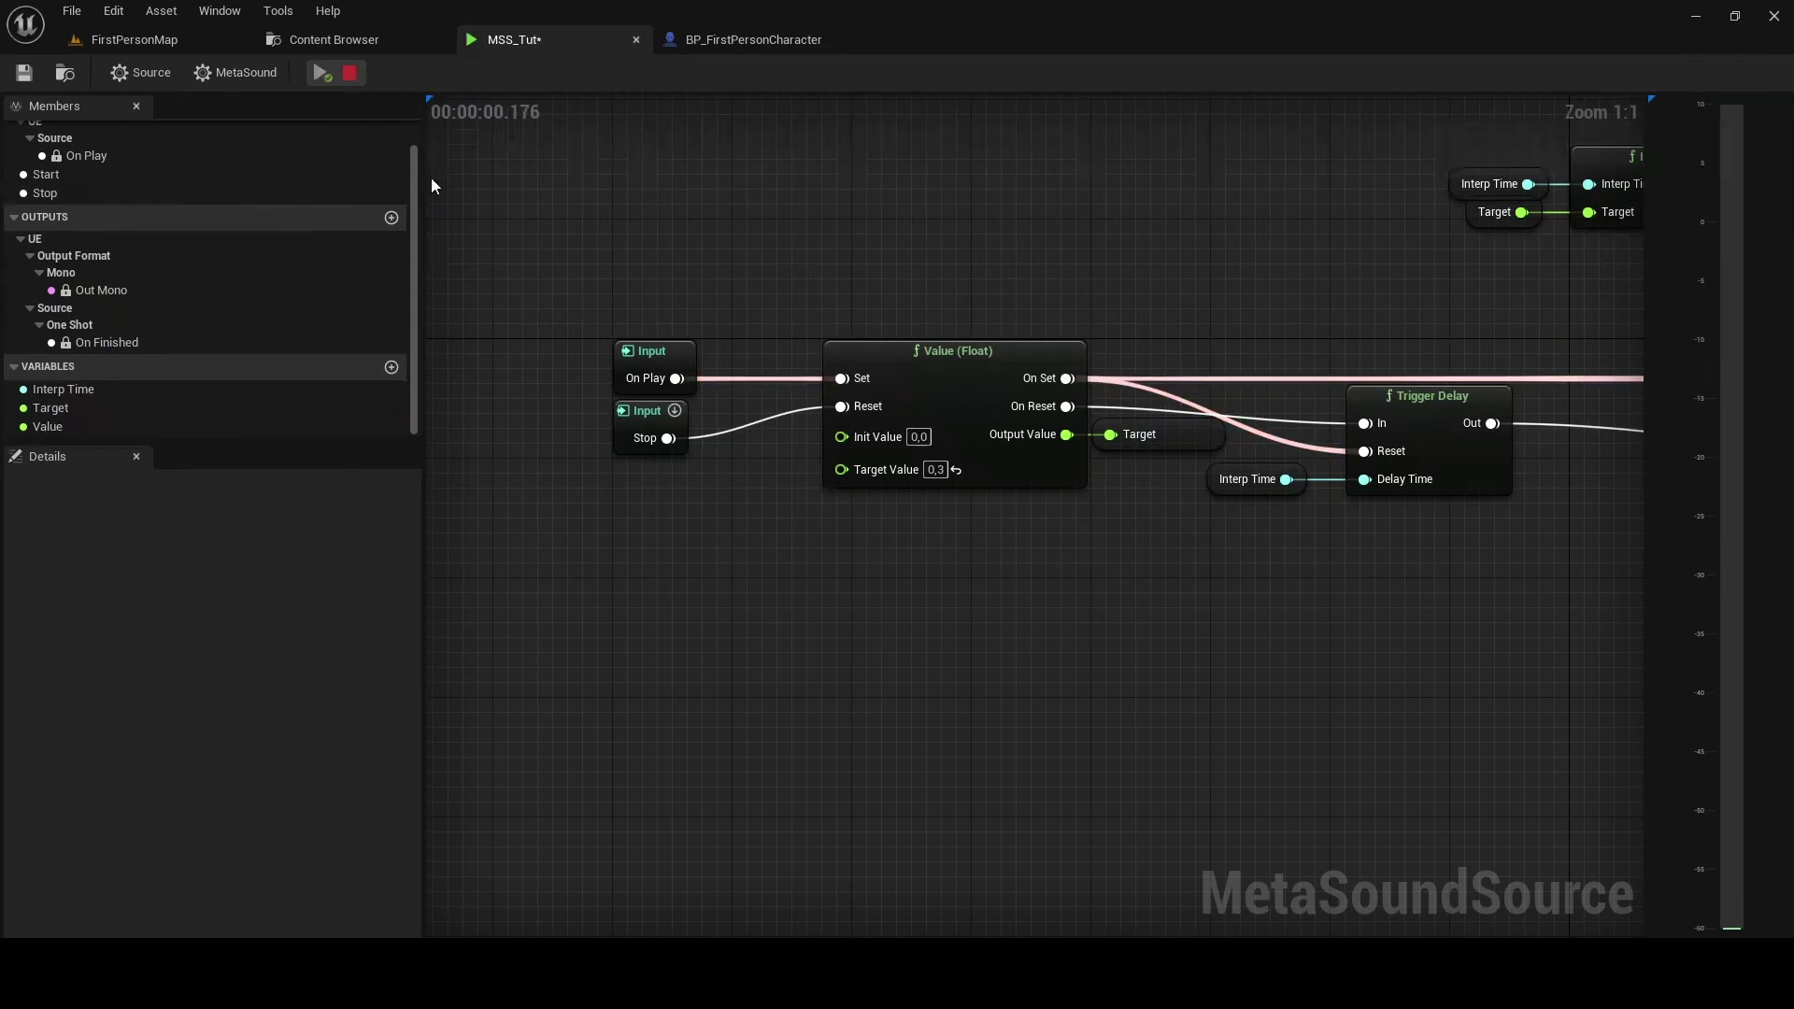
left_click(675, 411)
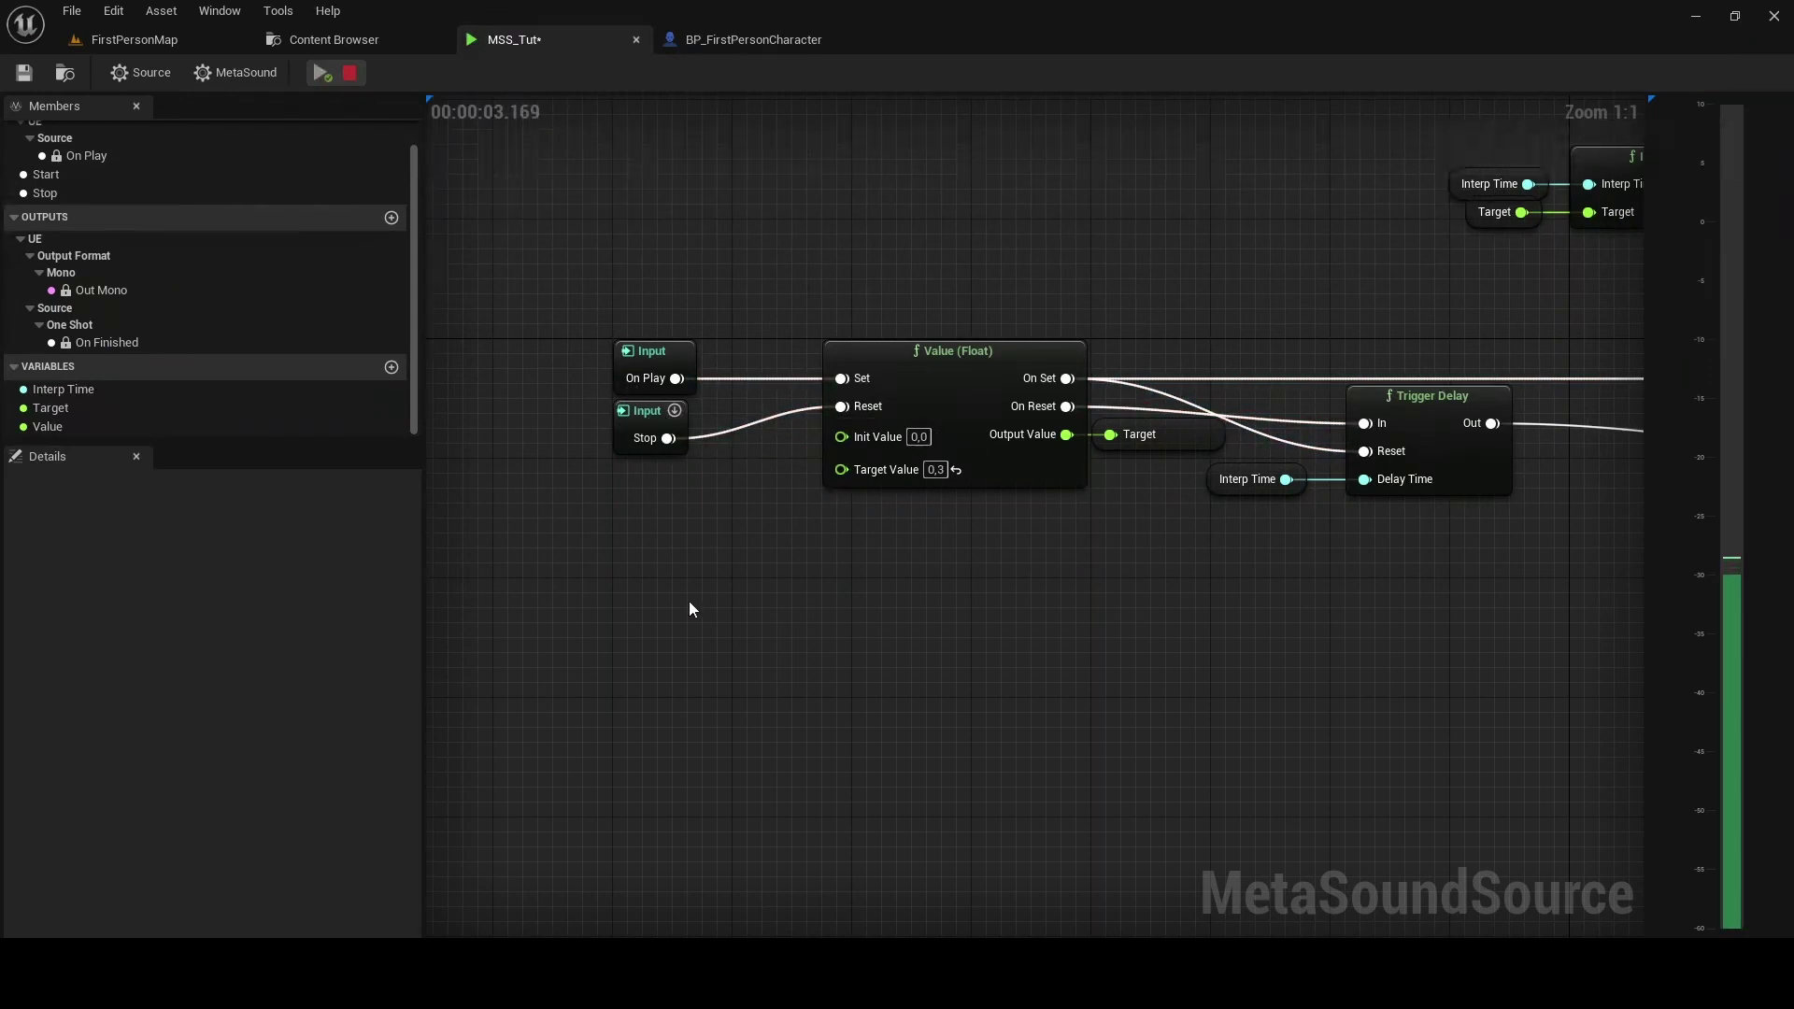
left_click(349, 76)
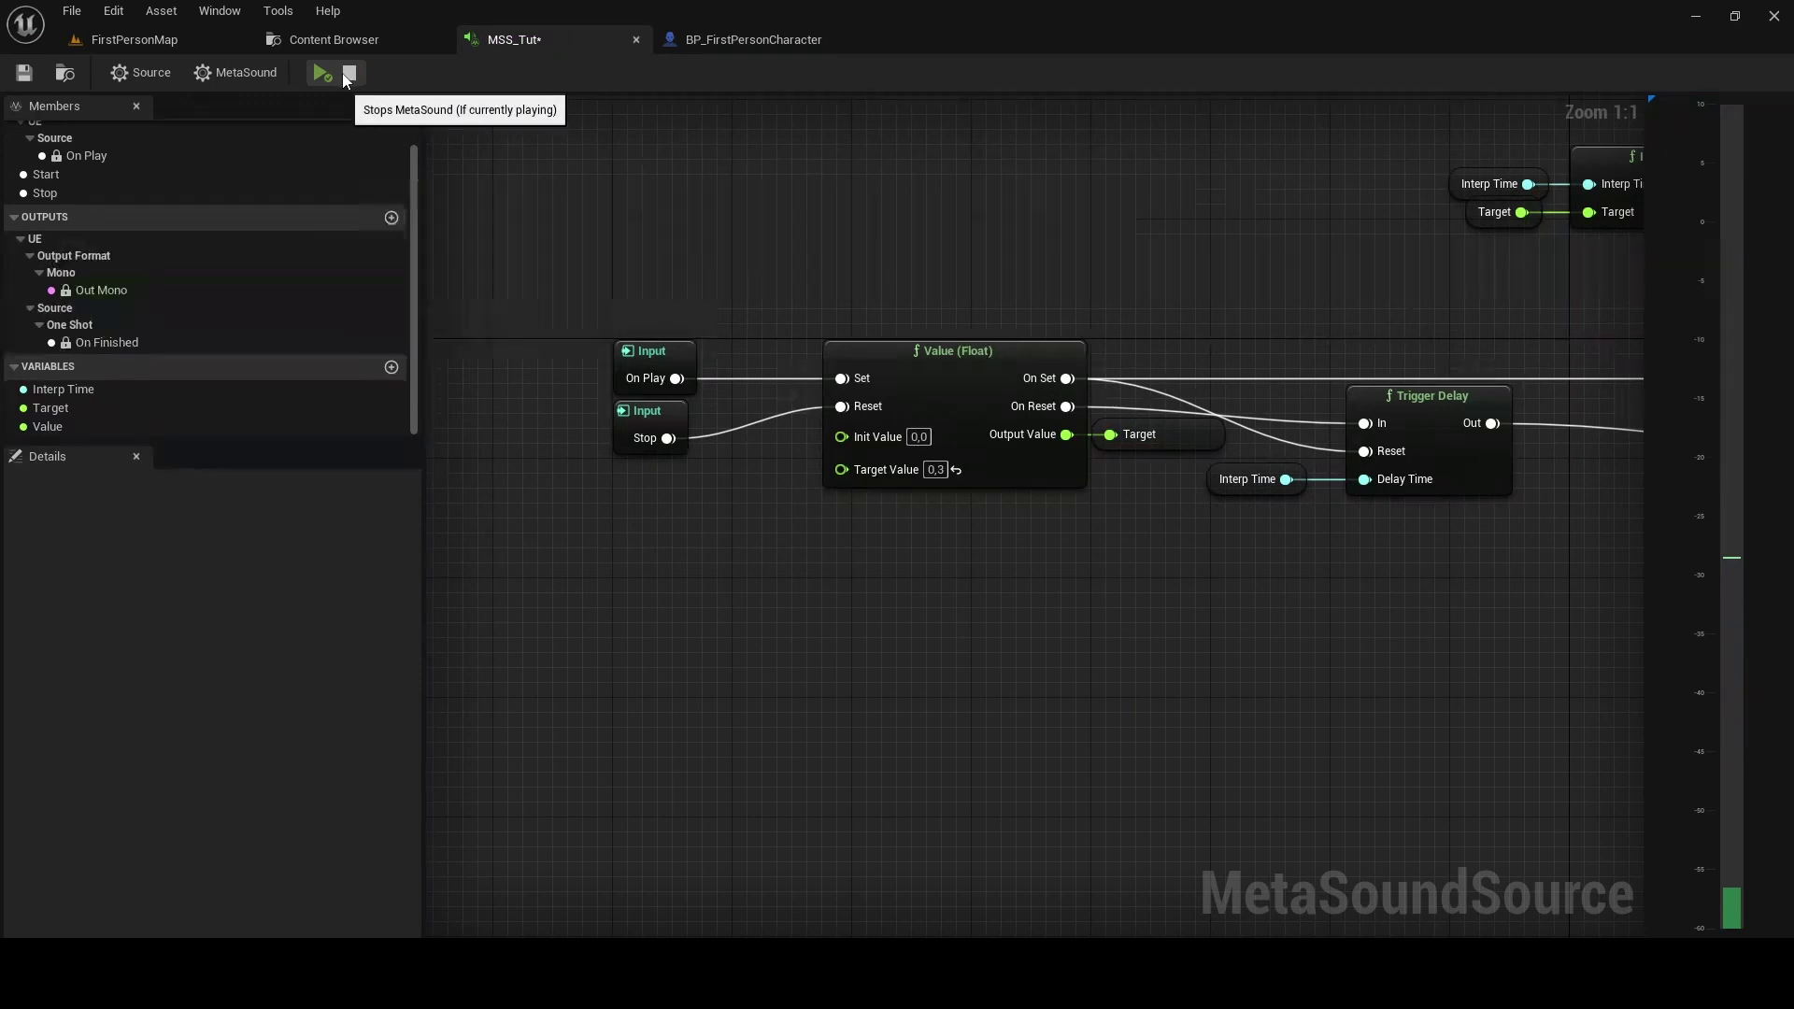
- Place a Start input, add Trigger Any (2), and wire On Play and Out to Value Set
right_click_drag(733, 309, 549, 393)
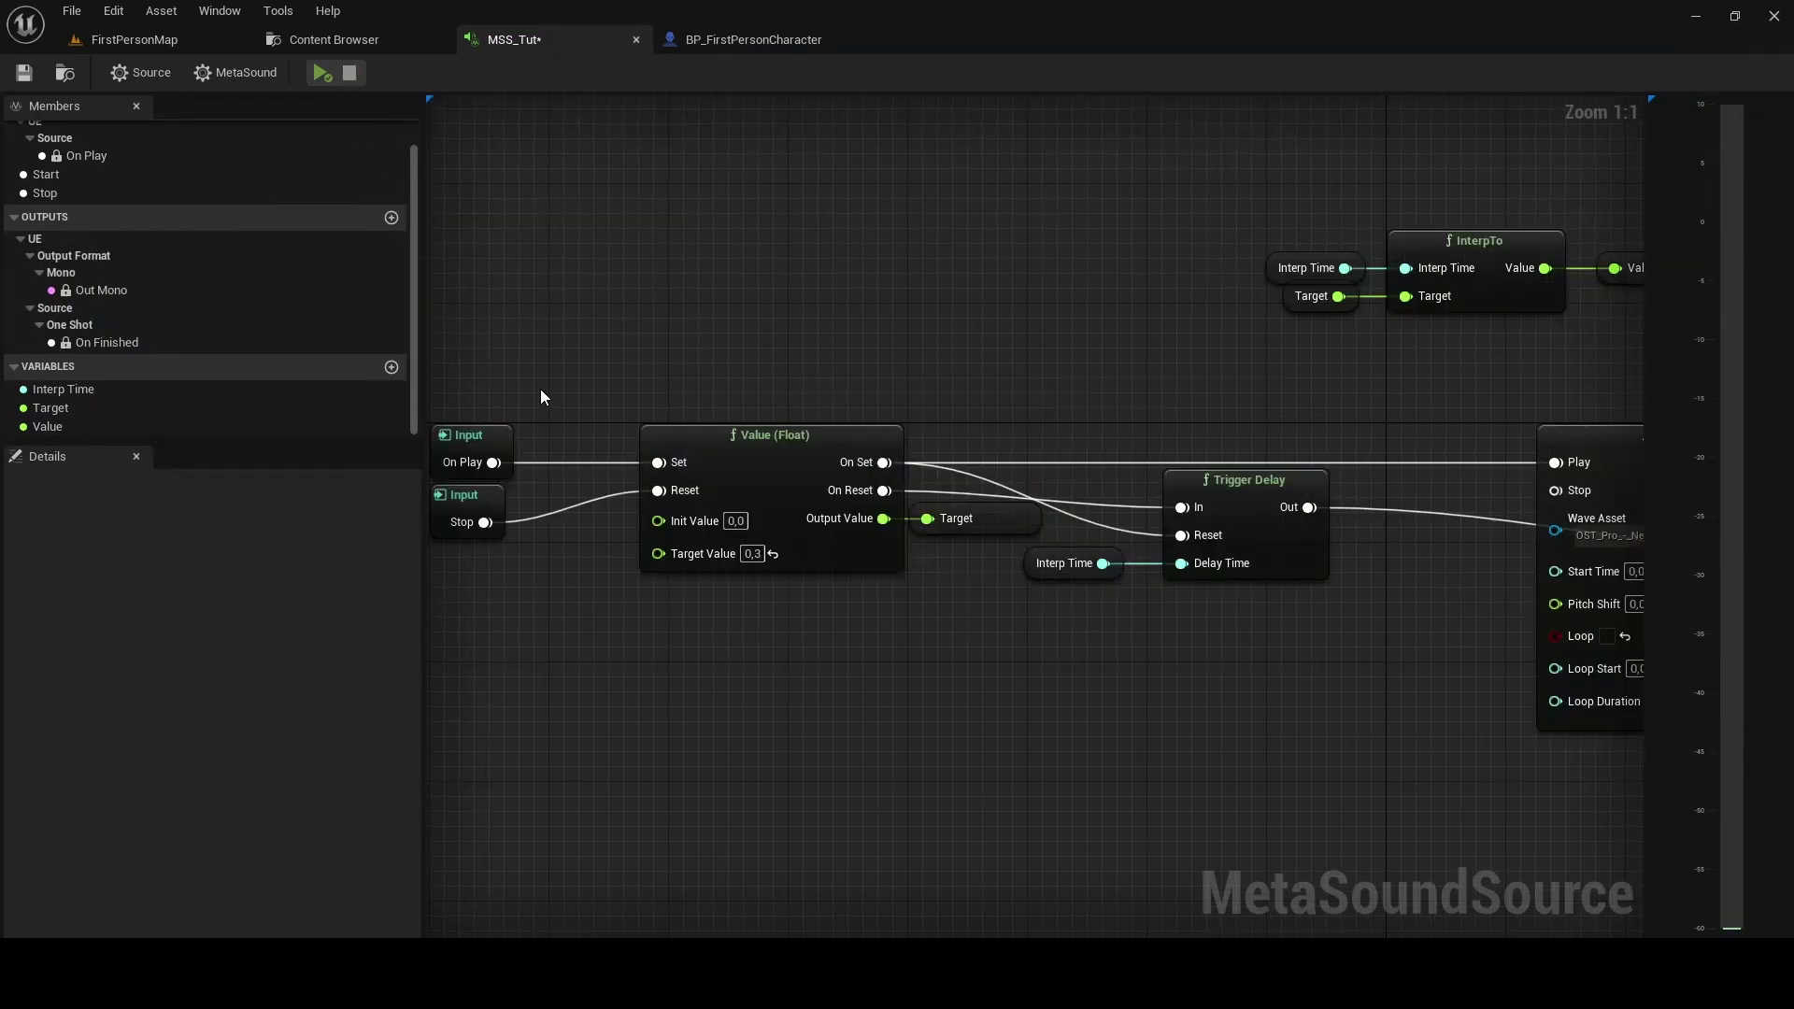
left_click_drag(64, 175, 539, 393)
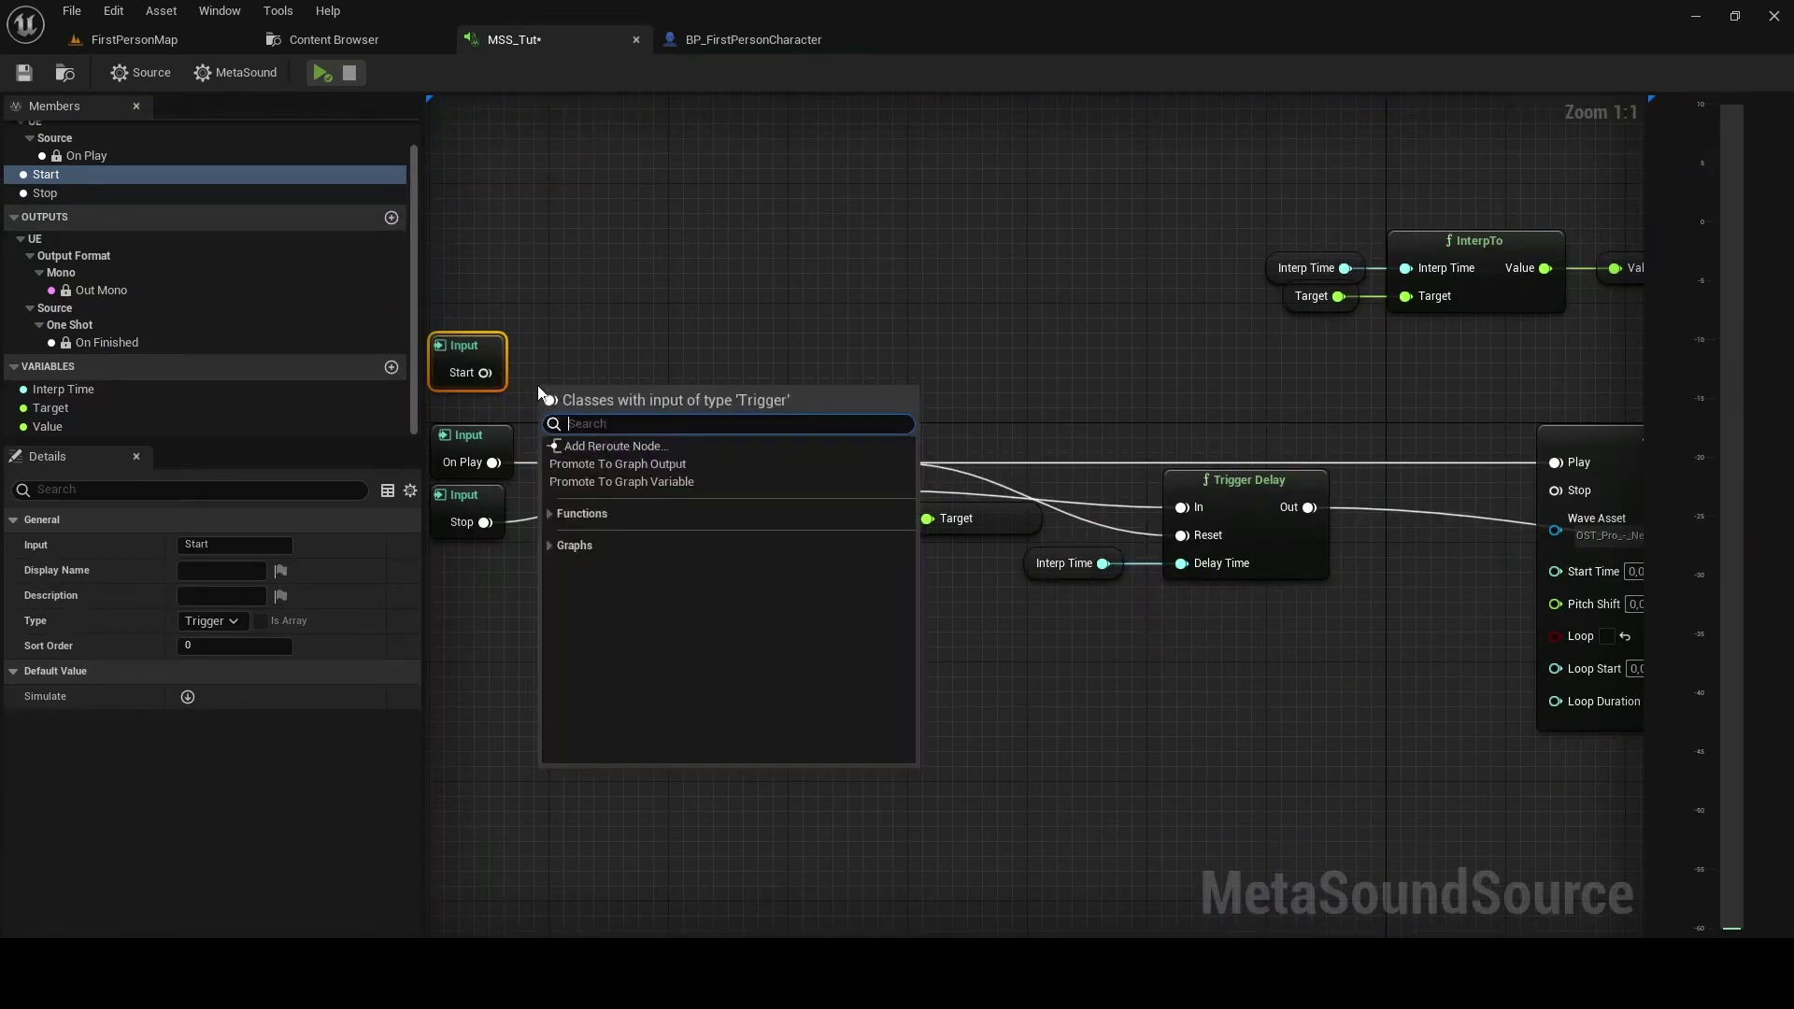
type("any")
key("Up")
key("Up")
key("Up")
key("Up")
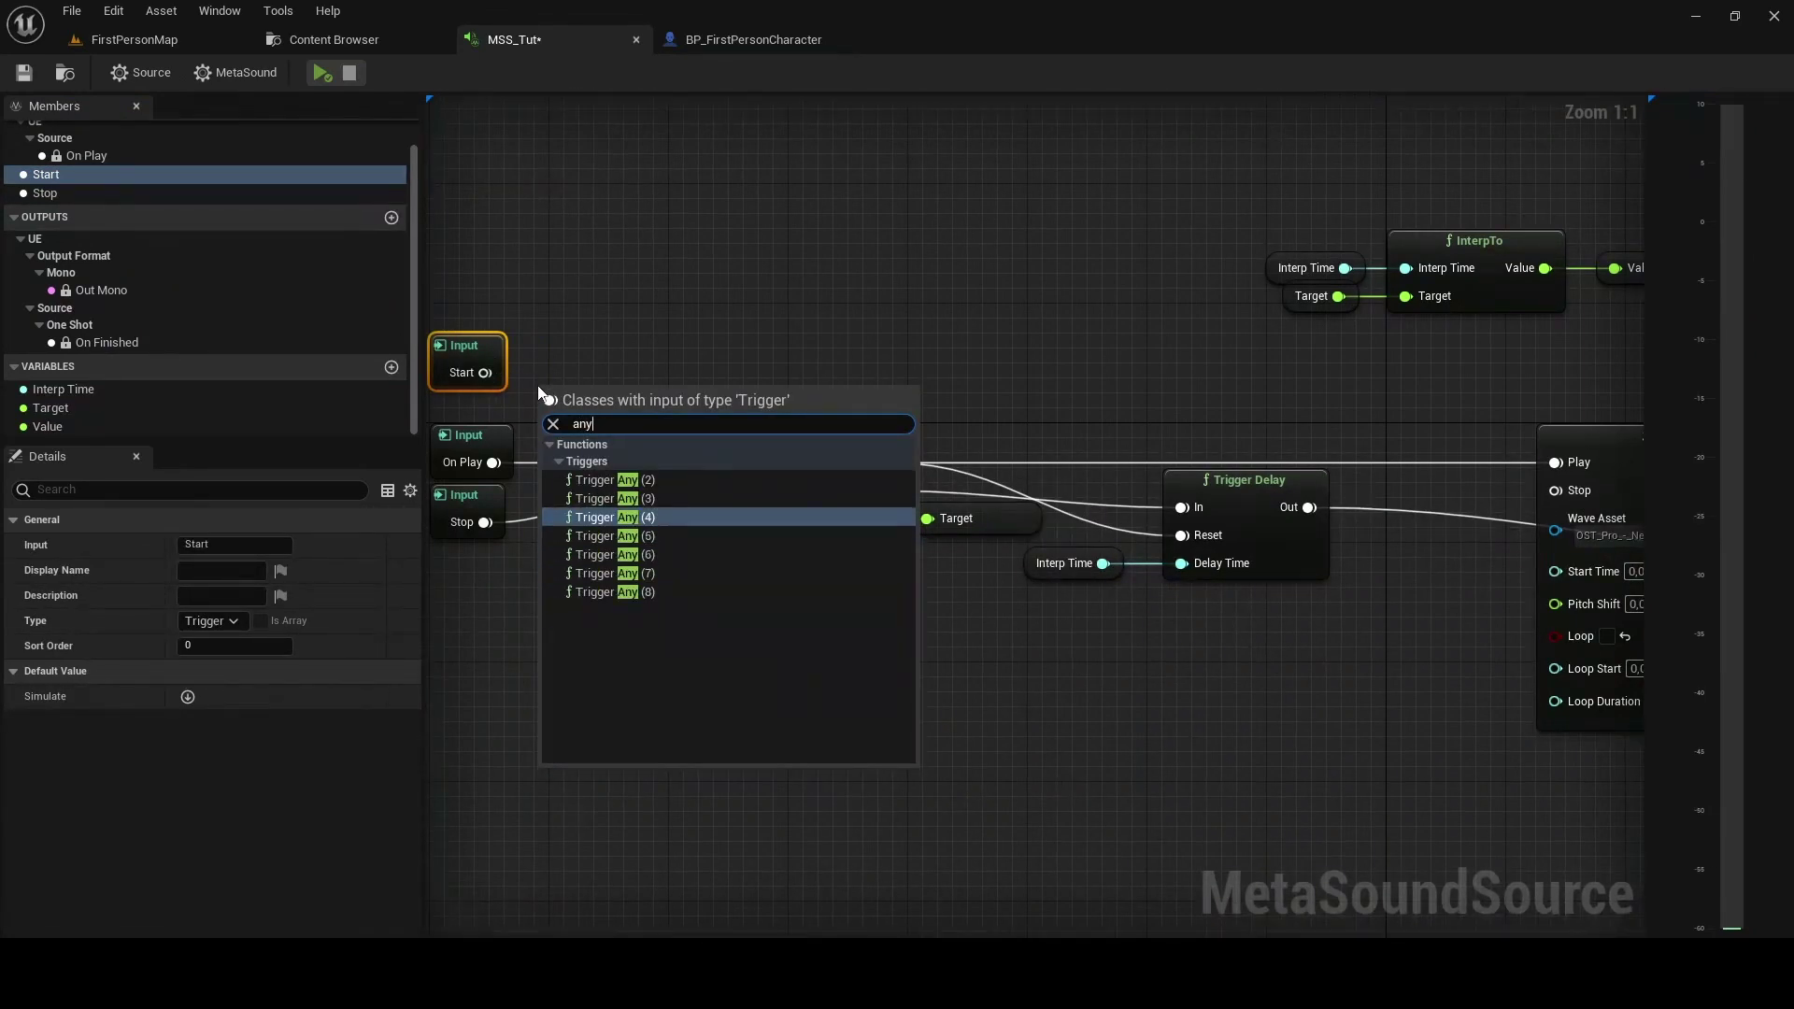
key("Up")
key("Up")
key("Return")
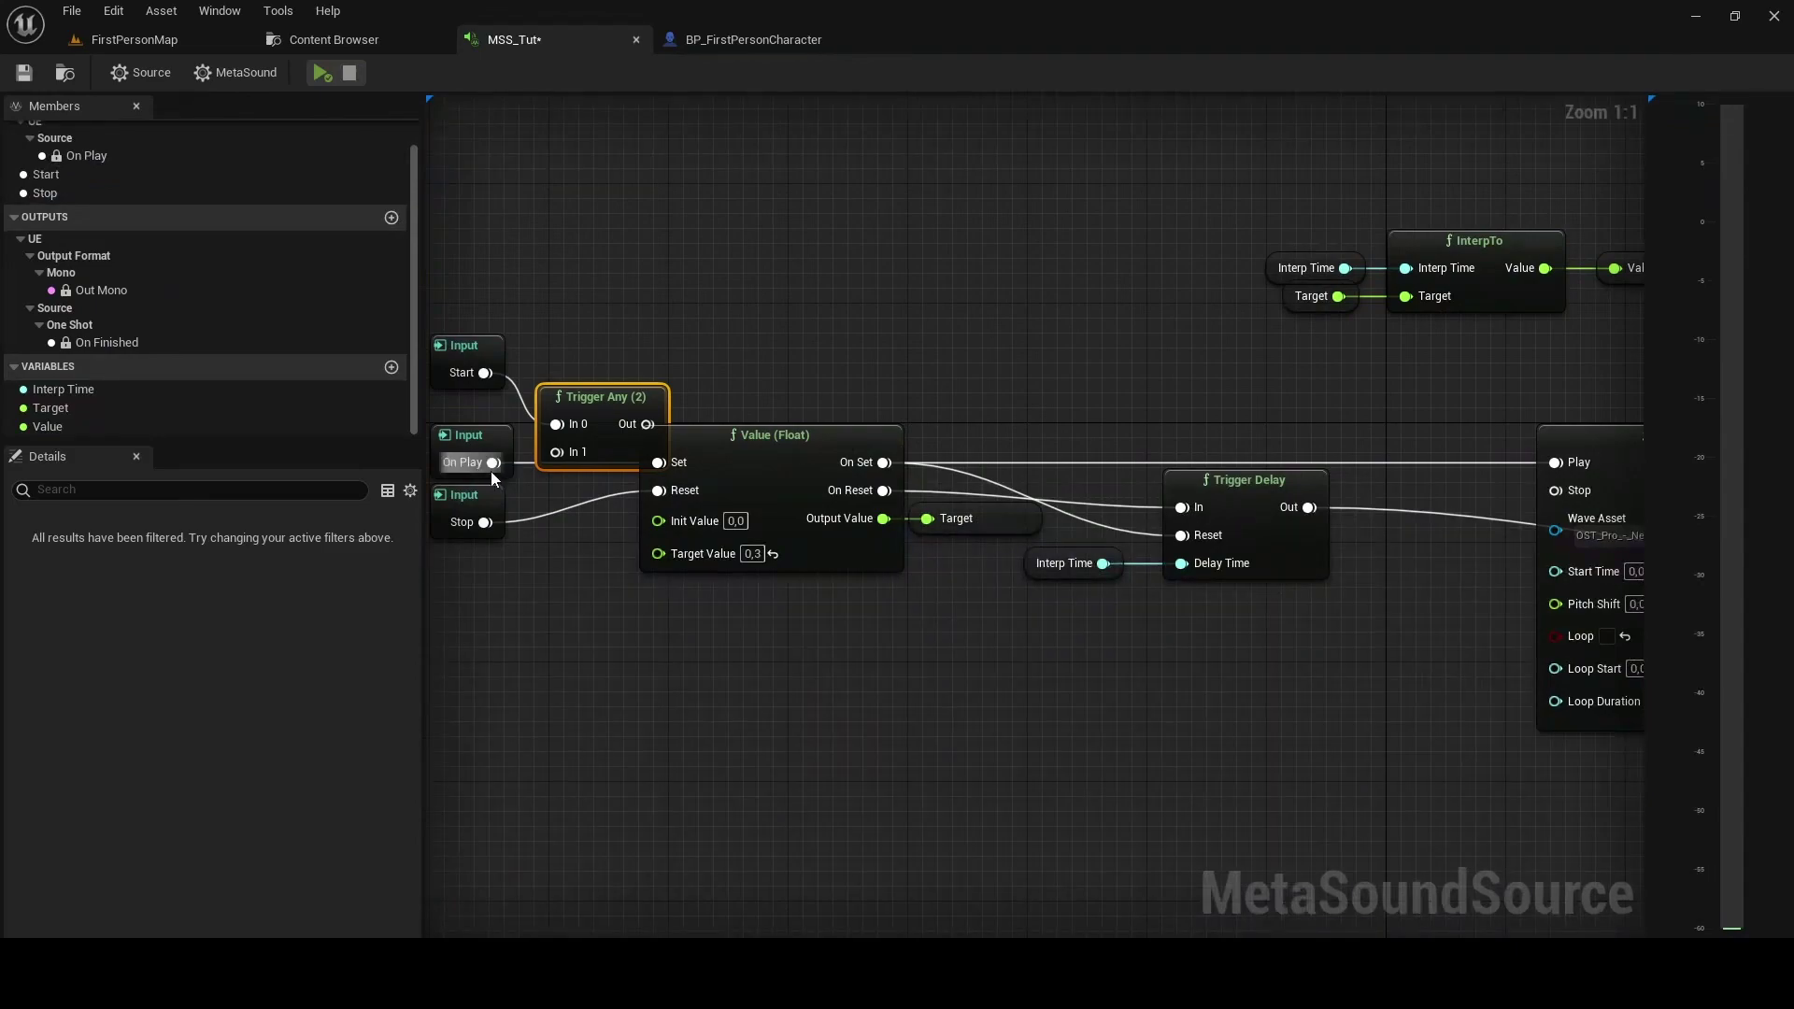
left_click_drag(495, 463, 659, 462)
right_click_drag(561, 394, 762, 396)
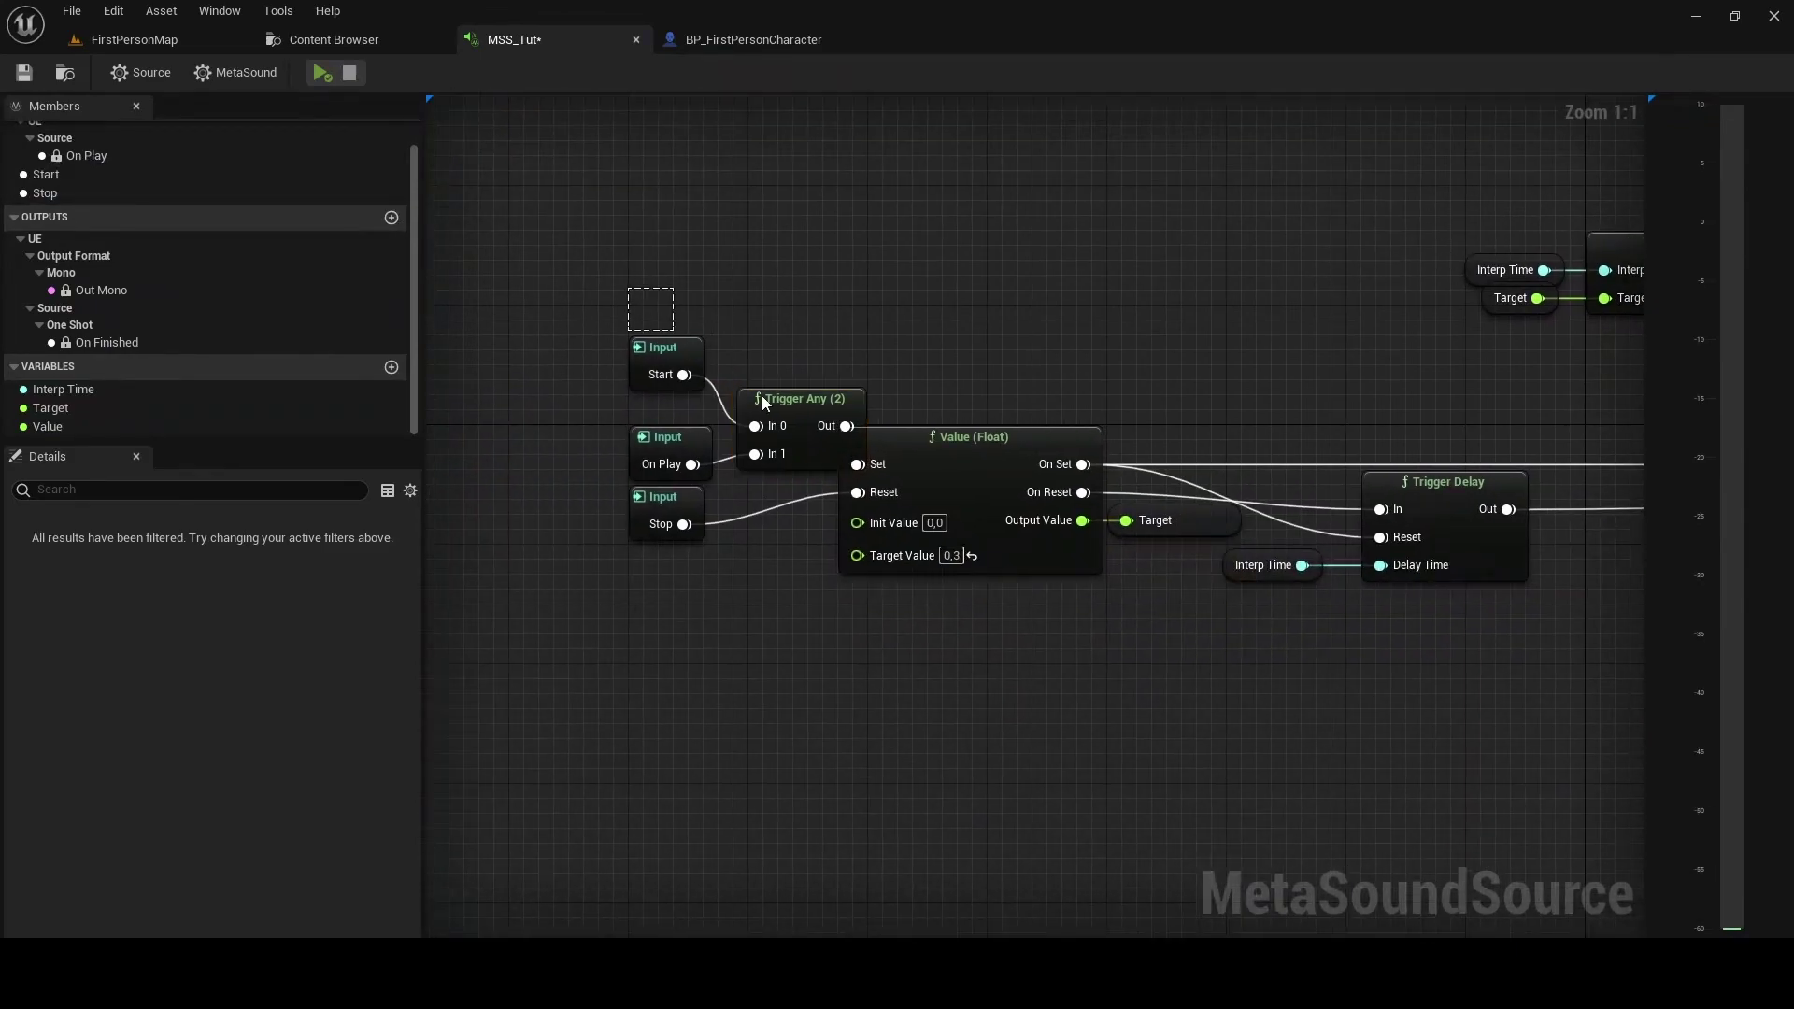
- Rearrange the Start, On Play and Trigger Any nodes into a tidy layout
mouse_move(629, 288)
left_mouse_down()
mouse_move(803, 439)
mouse_move(697, 447)
left_mouse_up()
left_click(512, 429)
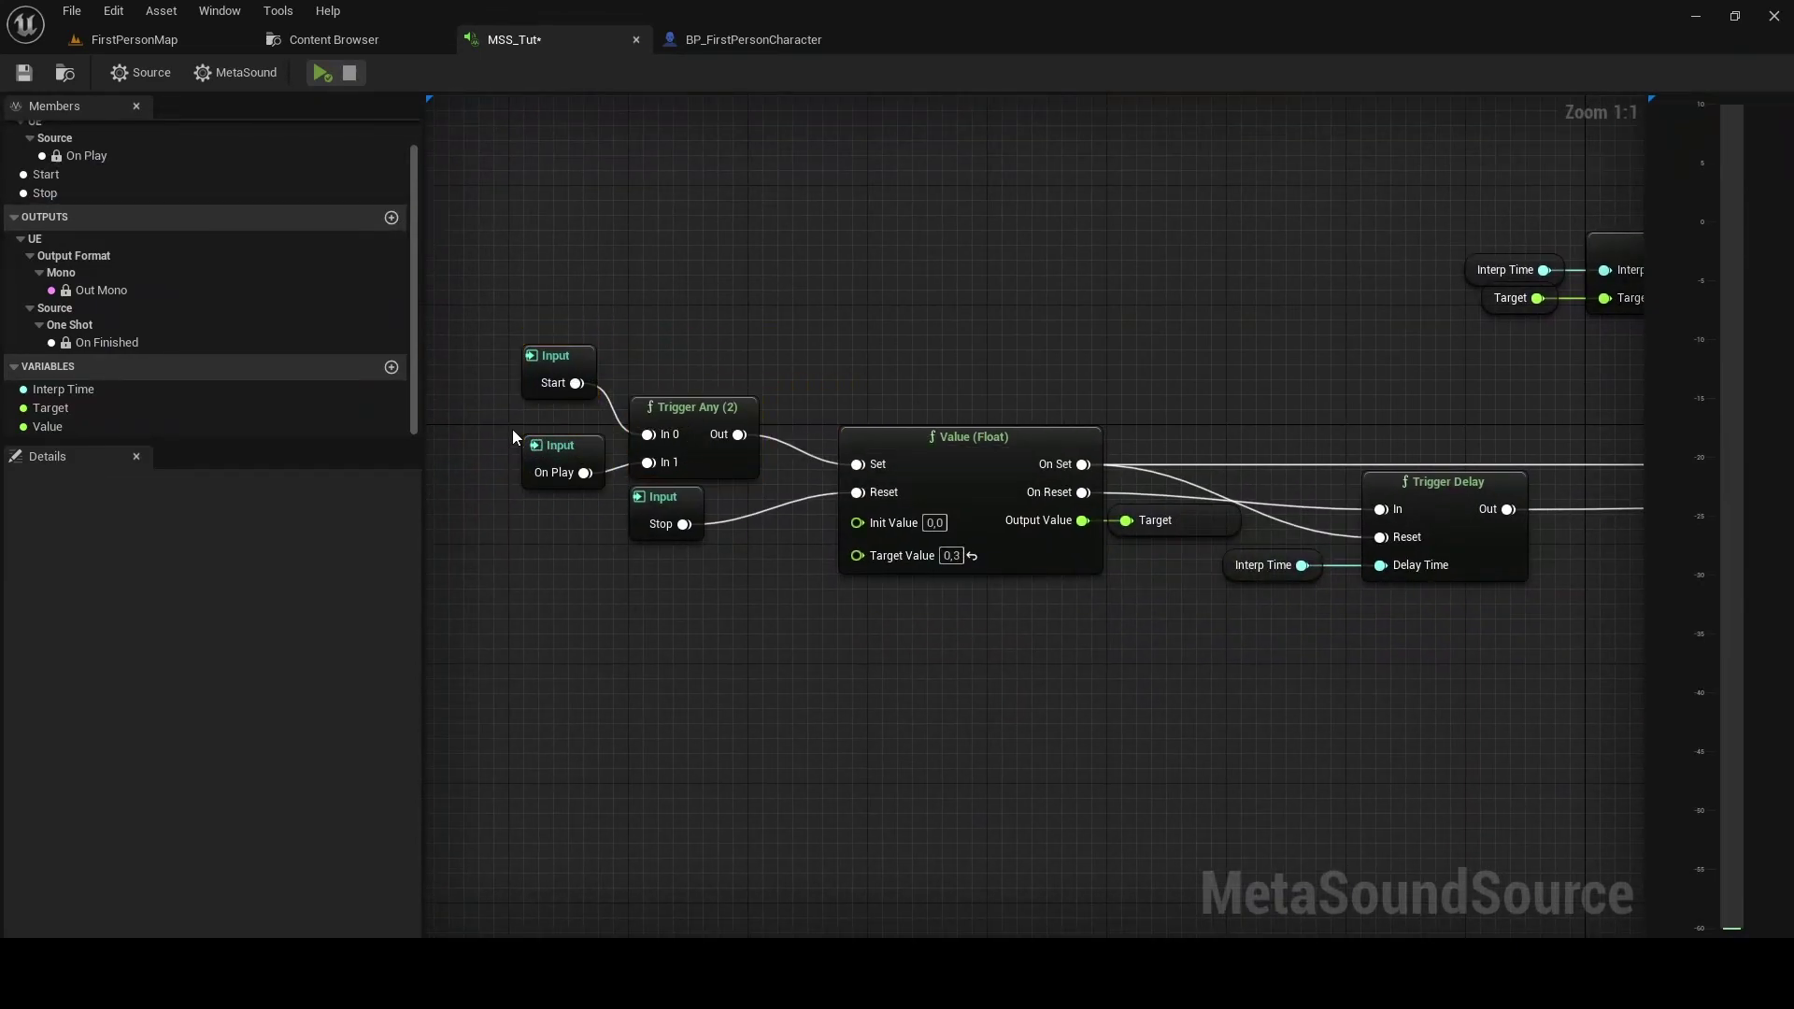
mouse_move(512, 429)
left_mouse_down()
mouse_move(610, 393)
mouse_move(574, 418)
left_mouse_up()
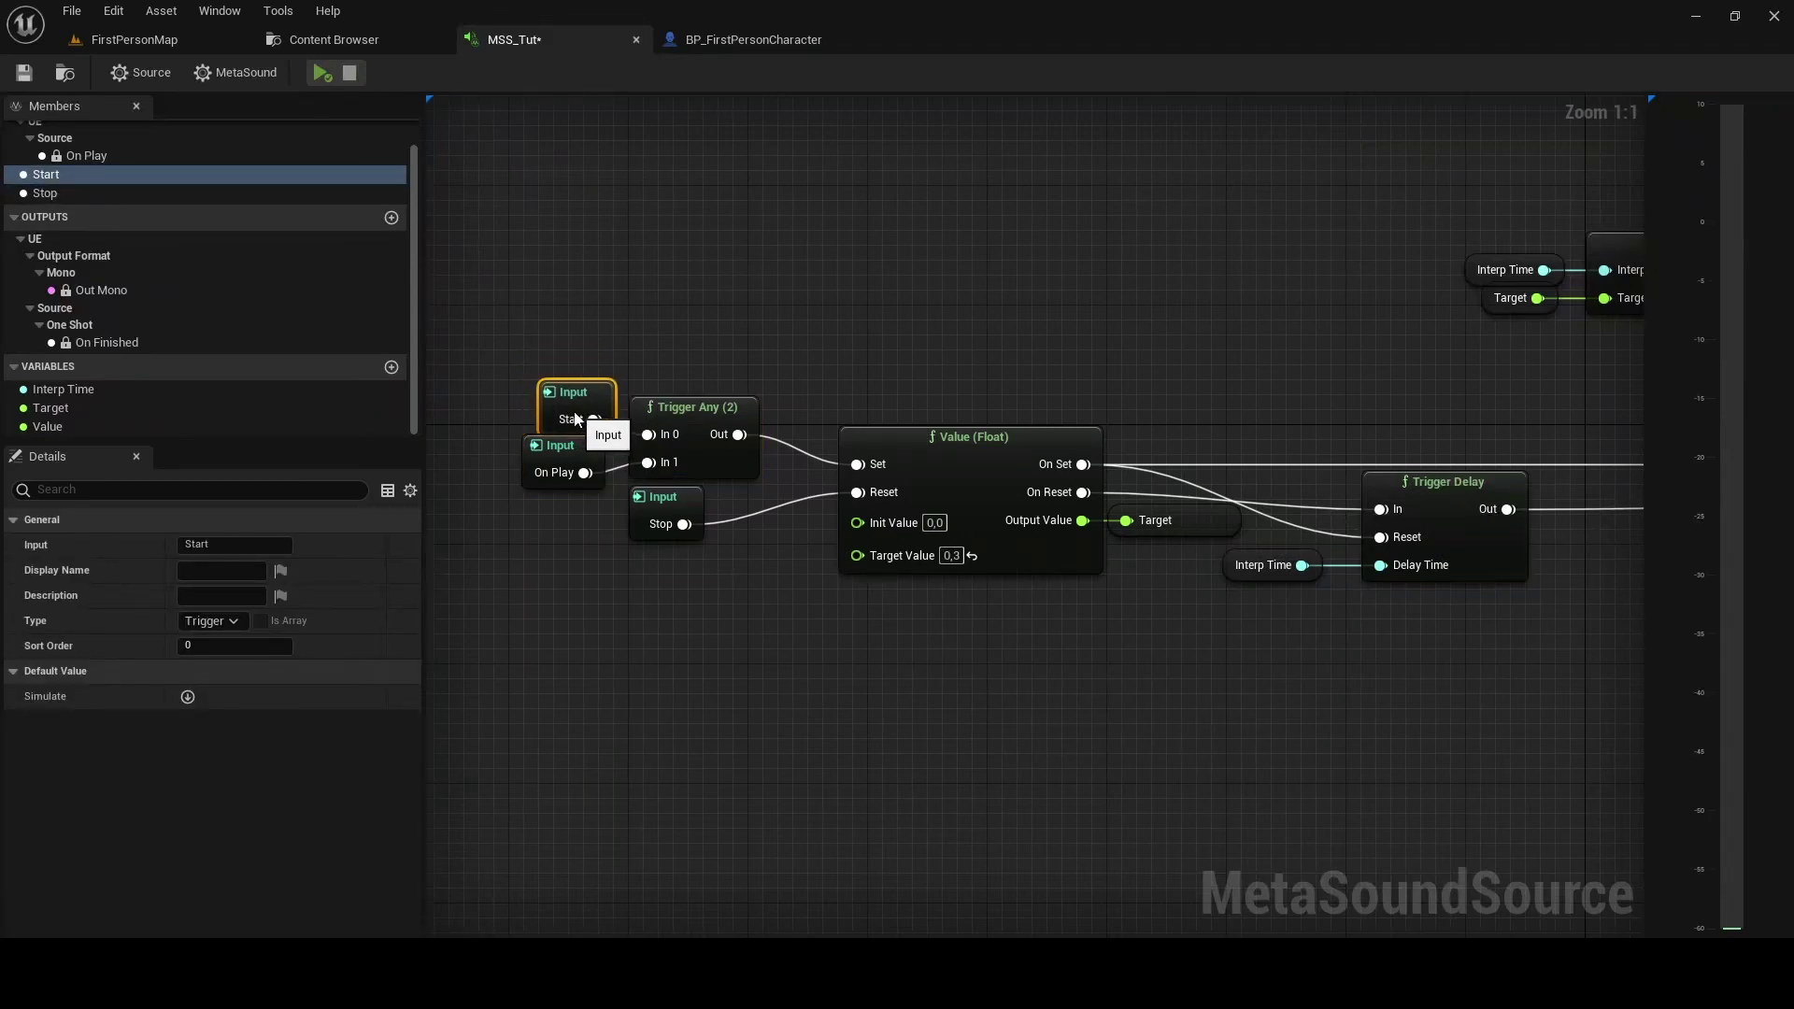
left_click(505, 368)
left_click_drag(505, 368, 770, 449)
left_click(770, 450)
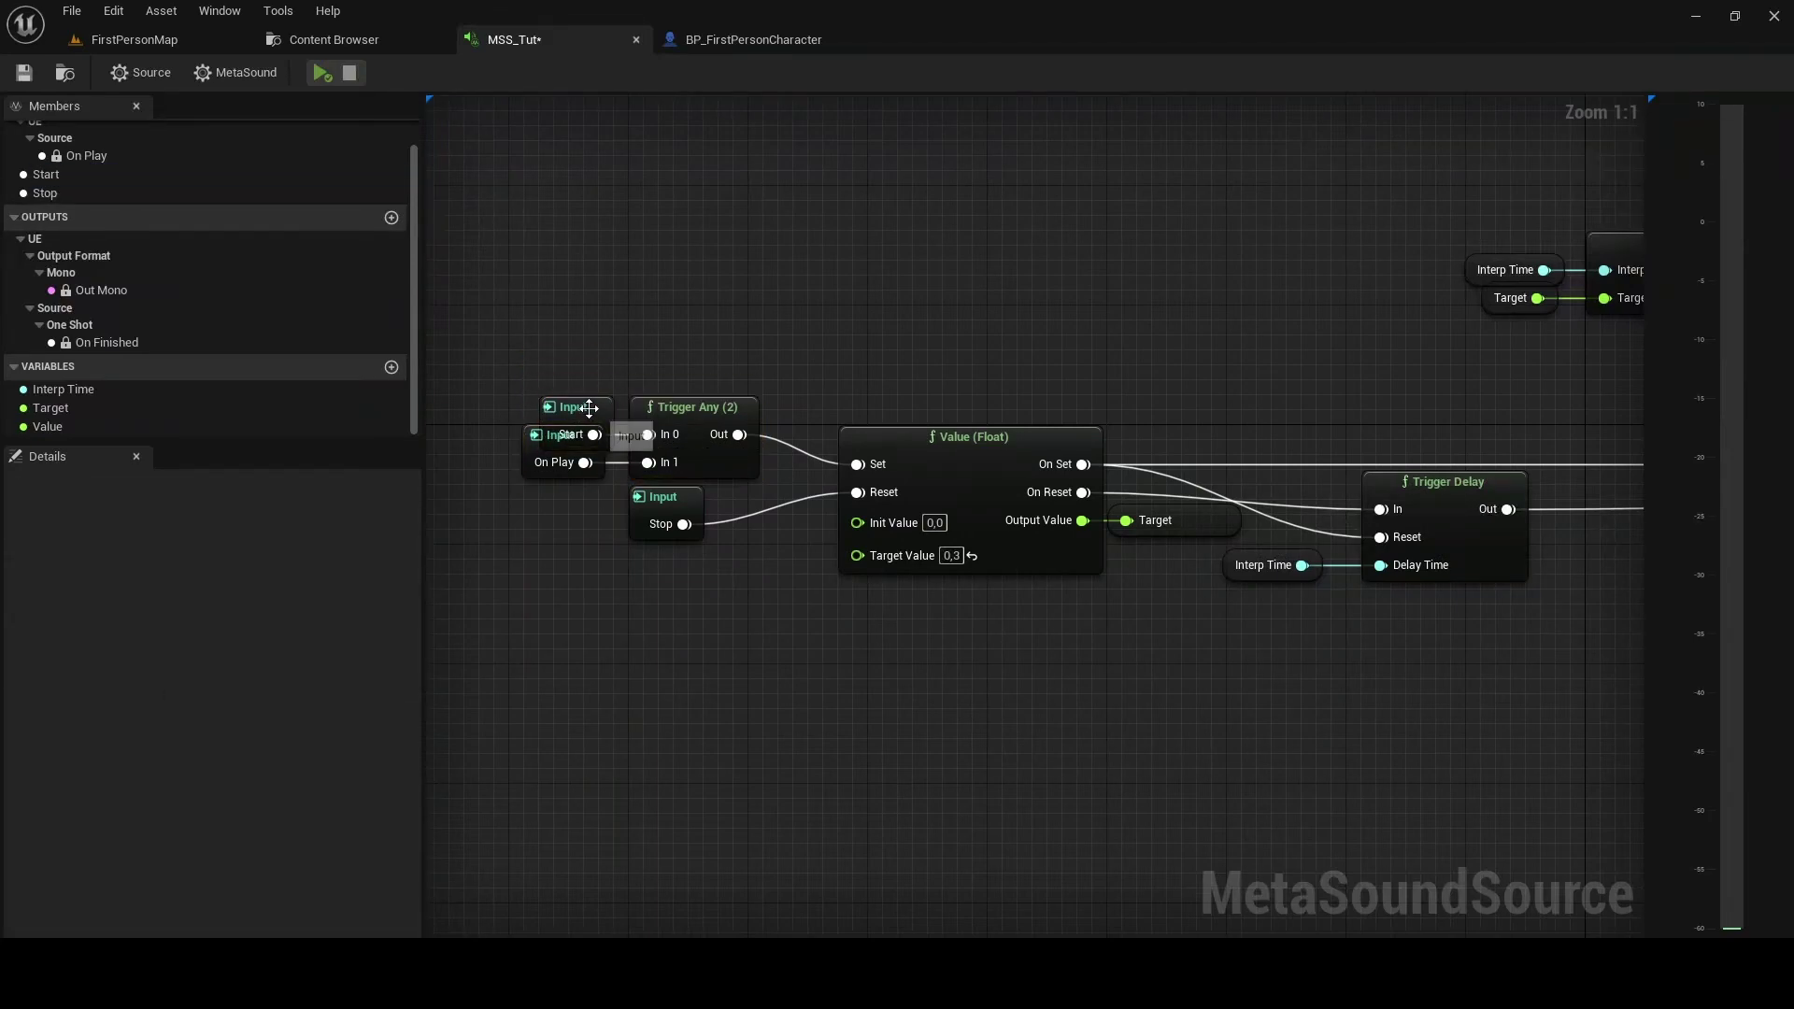
left_click_drag(590, 408, 590, 390)
left_click(802, 382)
- Review the Wave Player, InterpTo and Value (Float) nodes
right_click_drag(1181, 417, 665, 409)
left_click_drag(955, 352, 1210, 692)
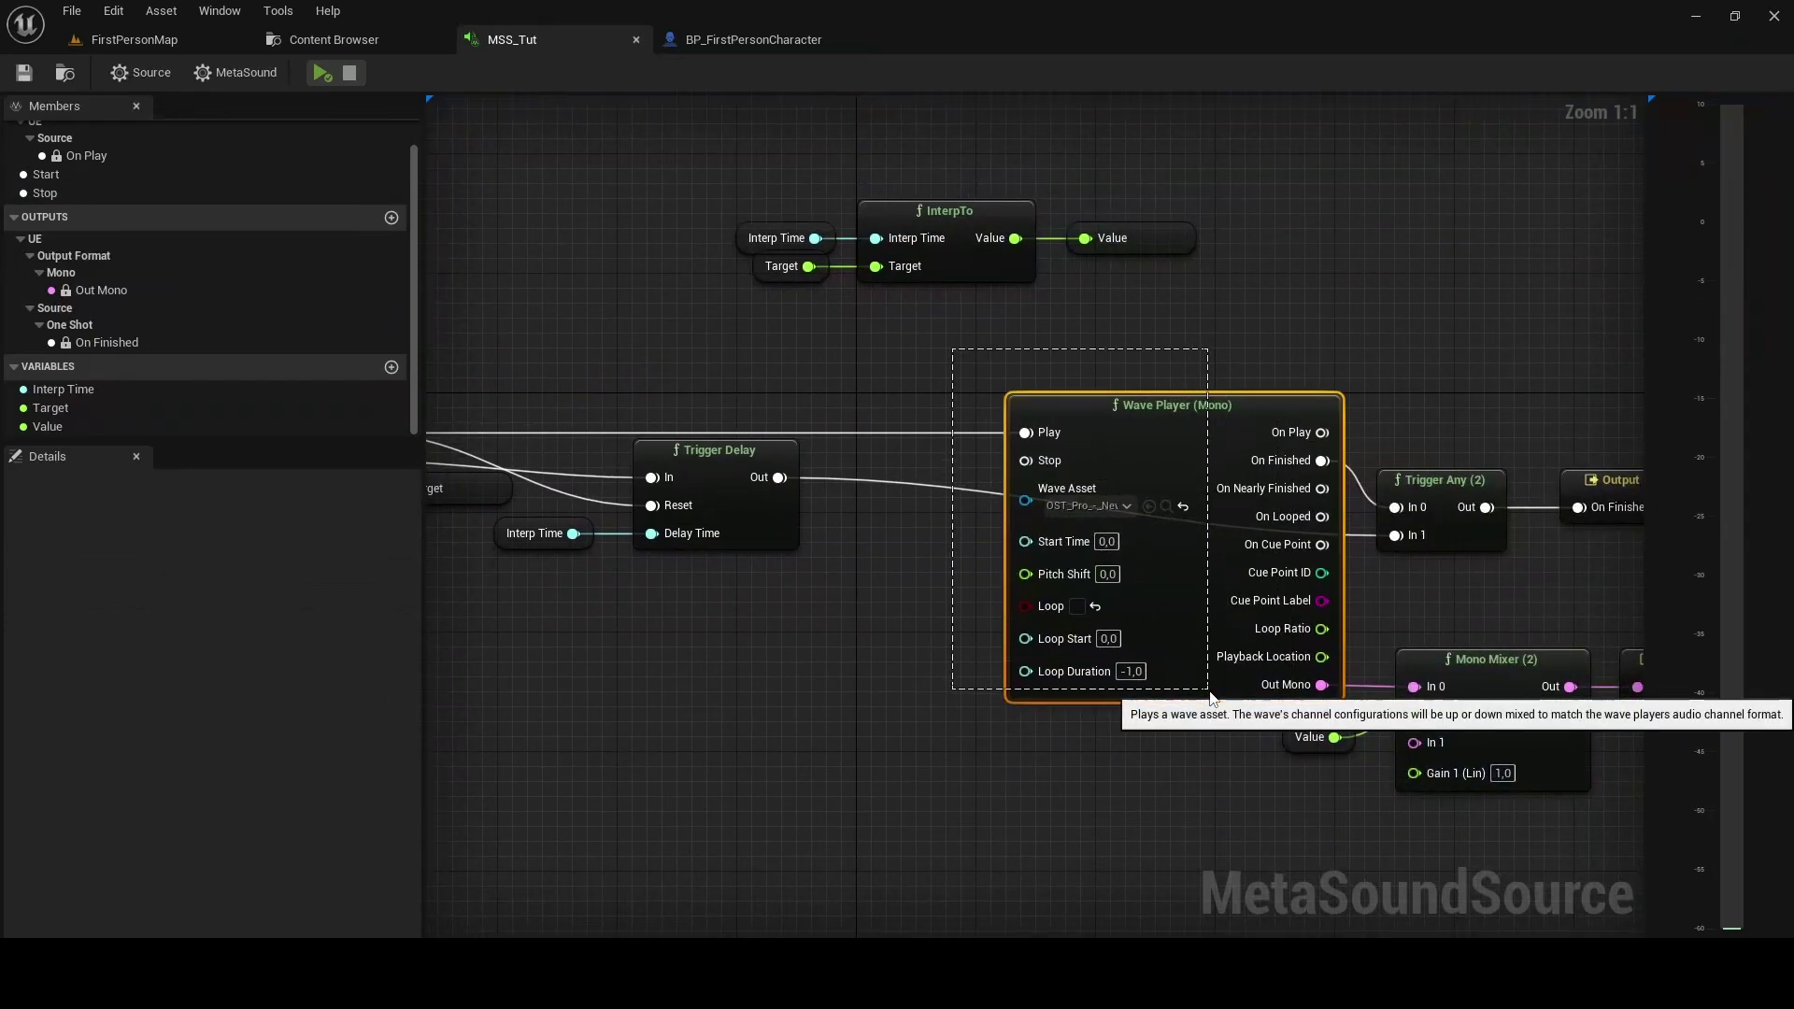
right_click_drag(859, 633, 1222, 626)
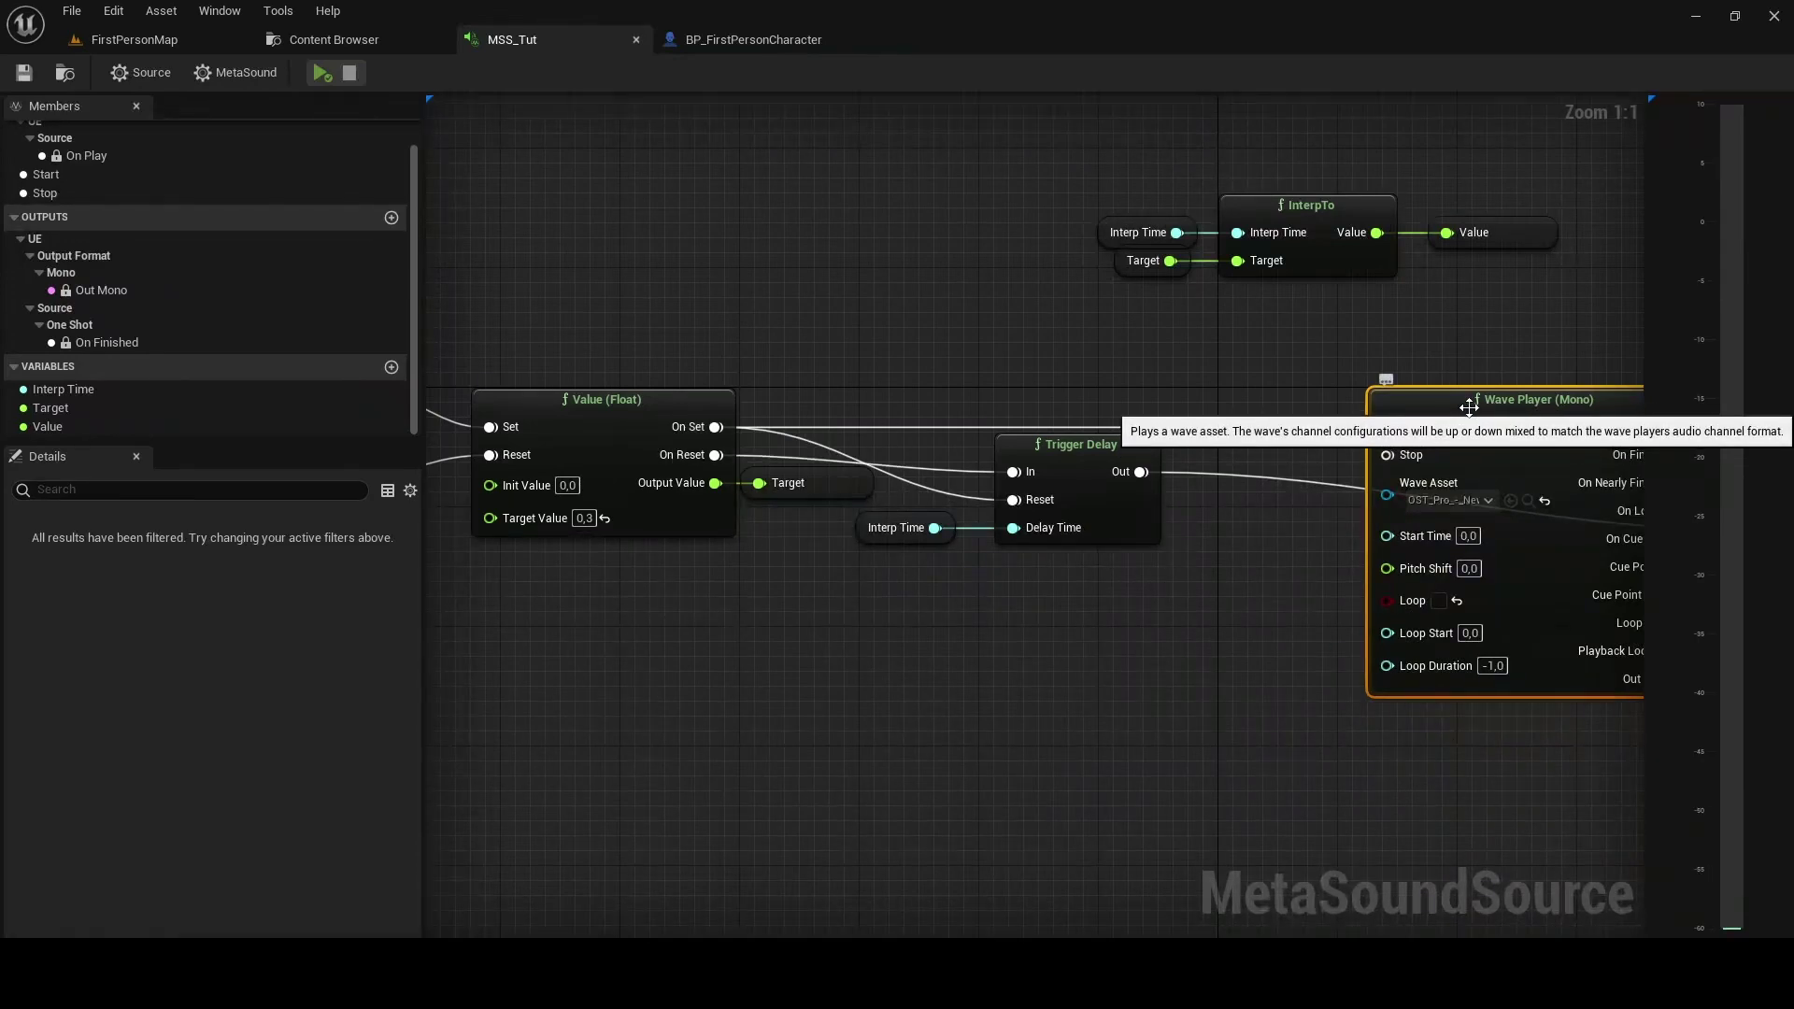
left_click(1007, 406)
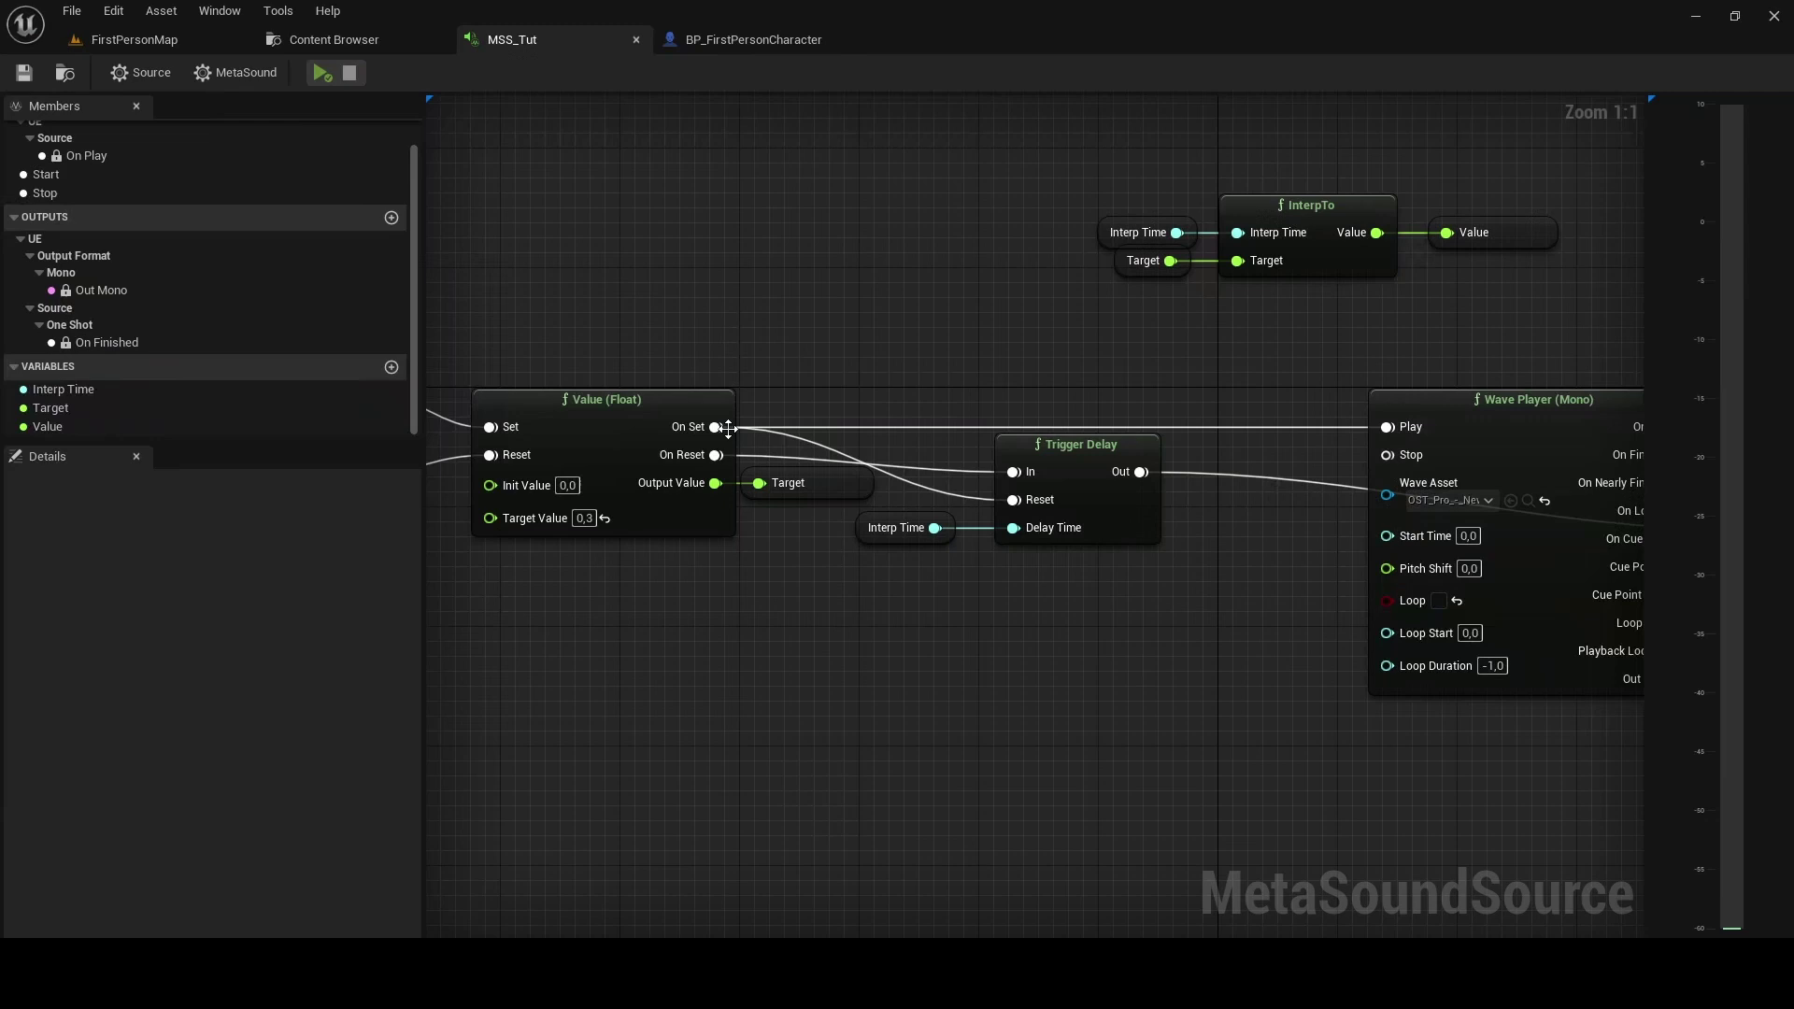
- Insert a Trigger Once between On Set and Wave Player's Play, and move Trigger Delay down
left_click_drag(715, 426, 860, 397)
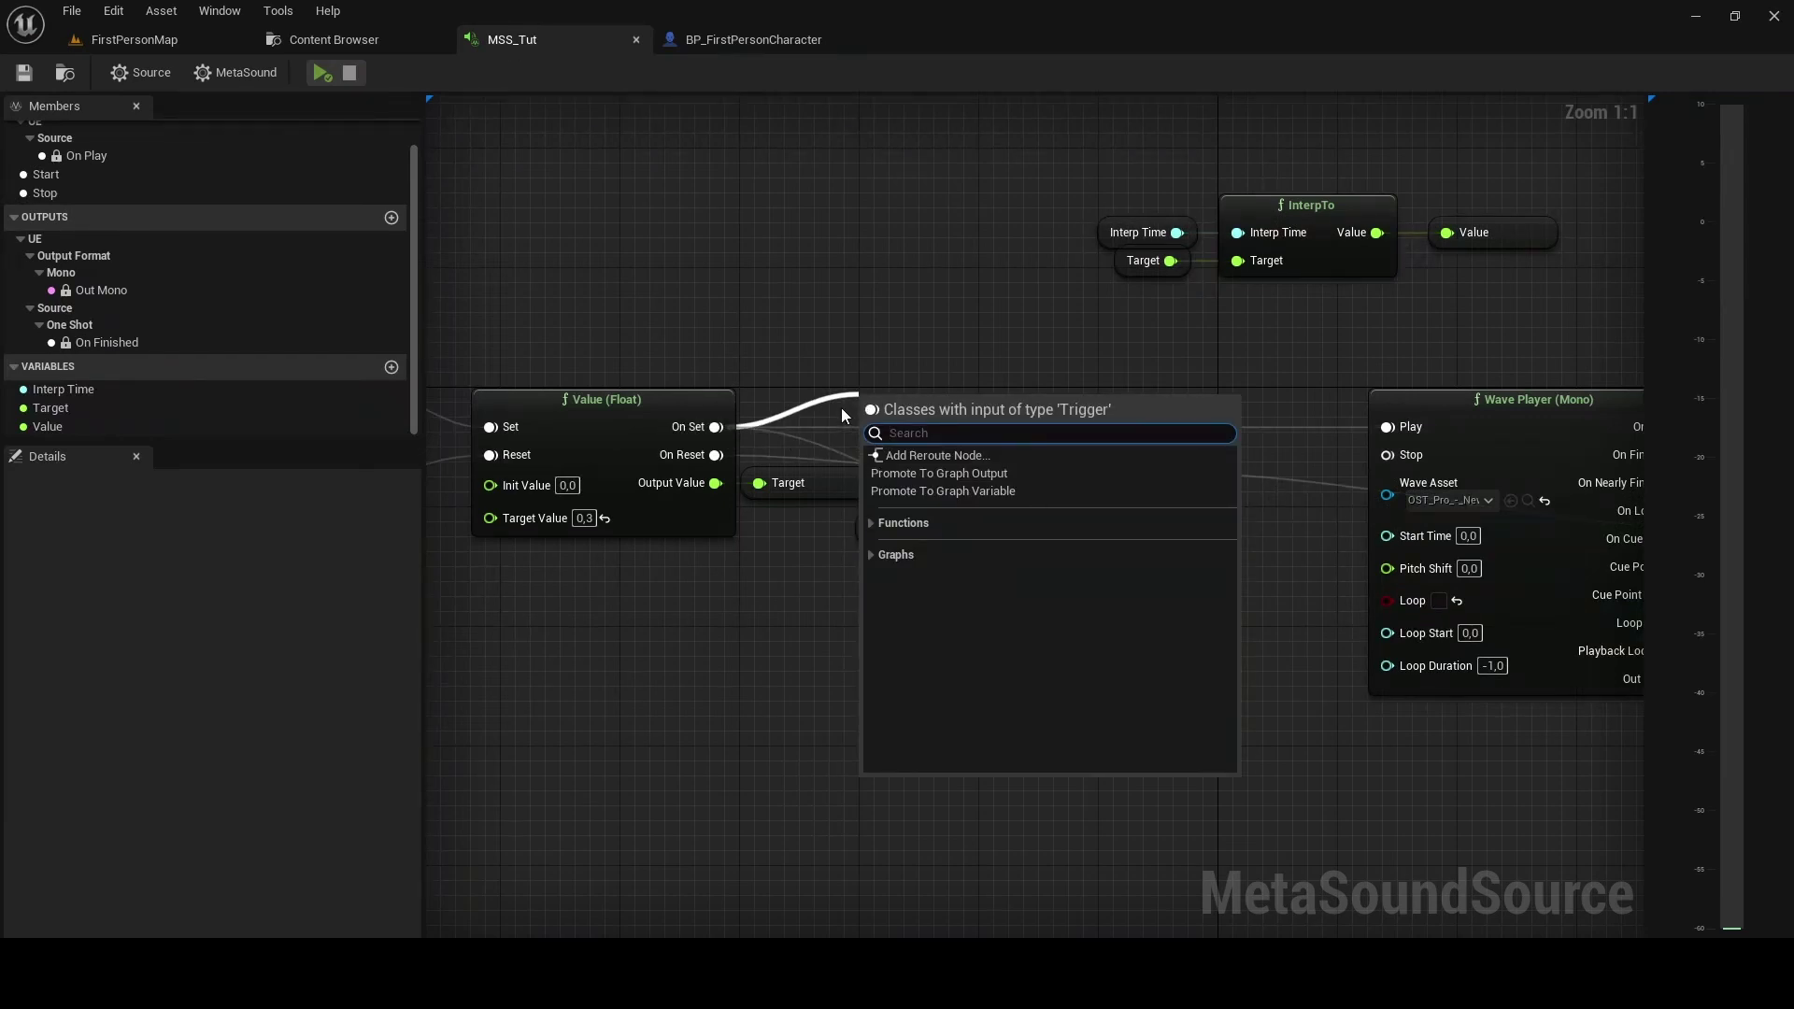
type("trigger")
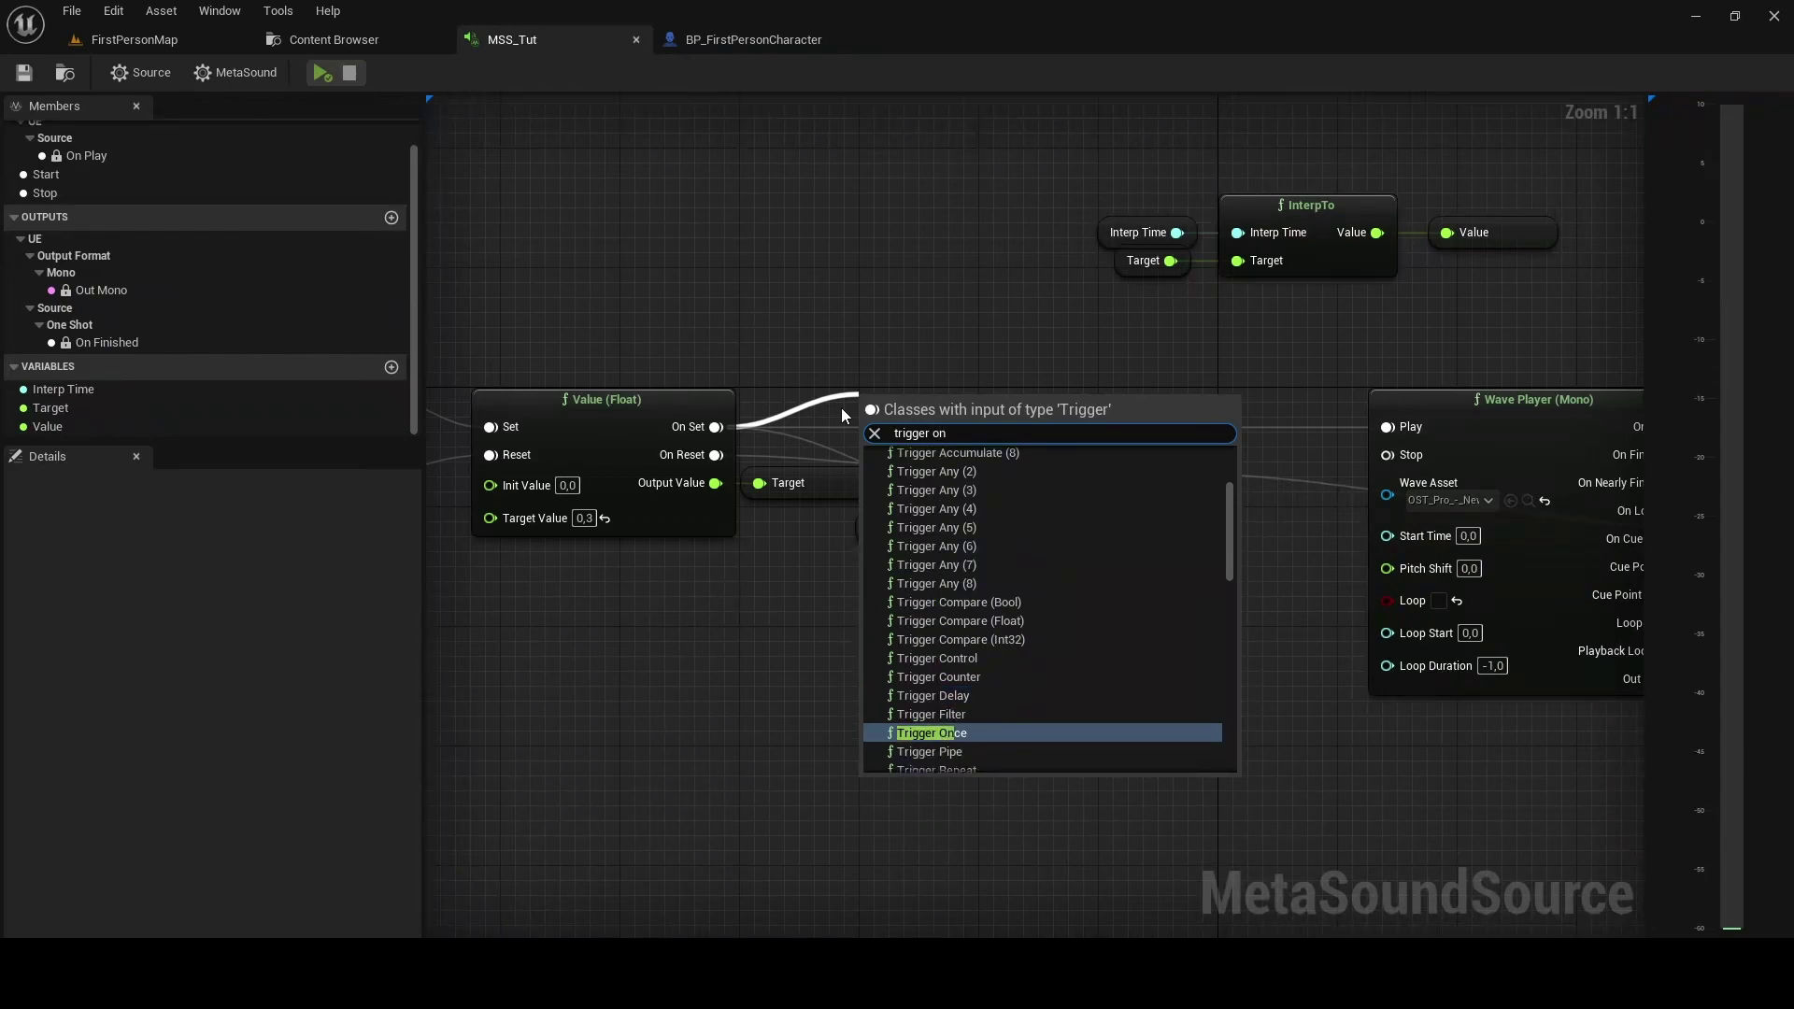
type(" on")
left_click(944, 734)
mouse_move(990, 414)
left_mouse_down()
mouse_move(1130, 386)
mouse_move(1388, 427)
left_mouse_up()
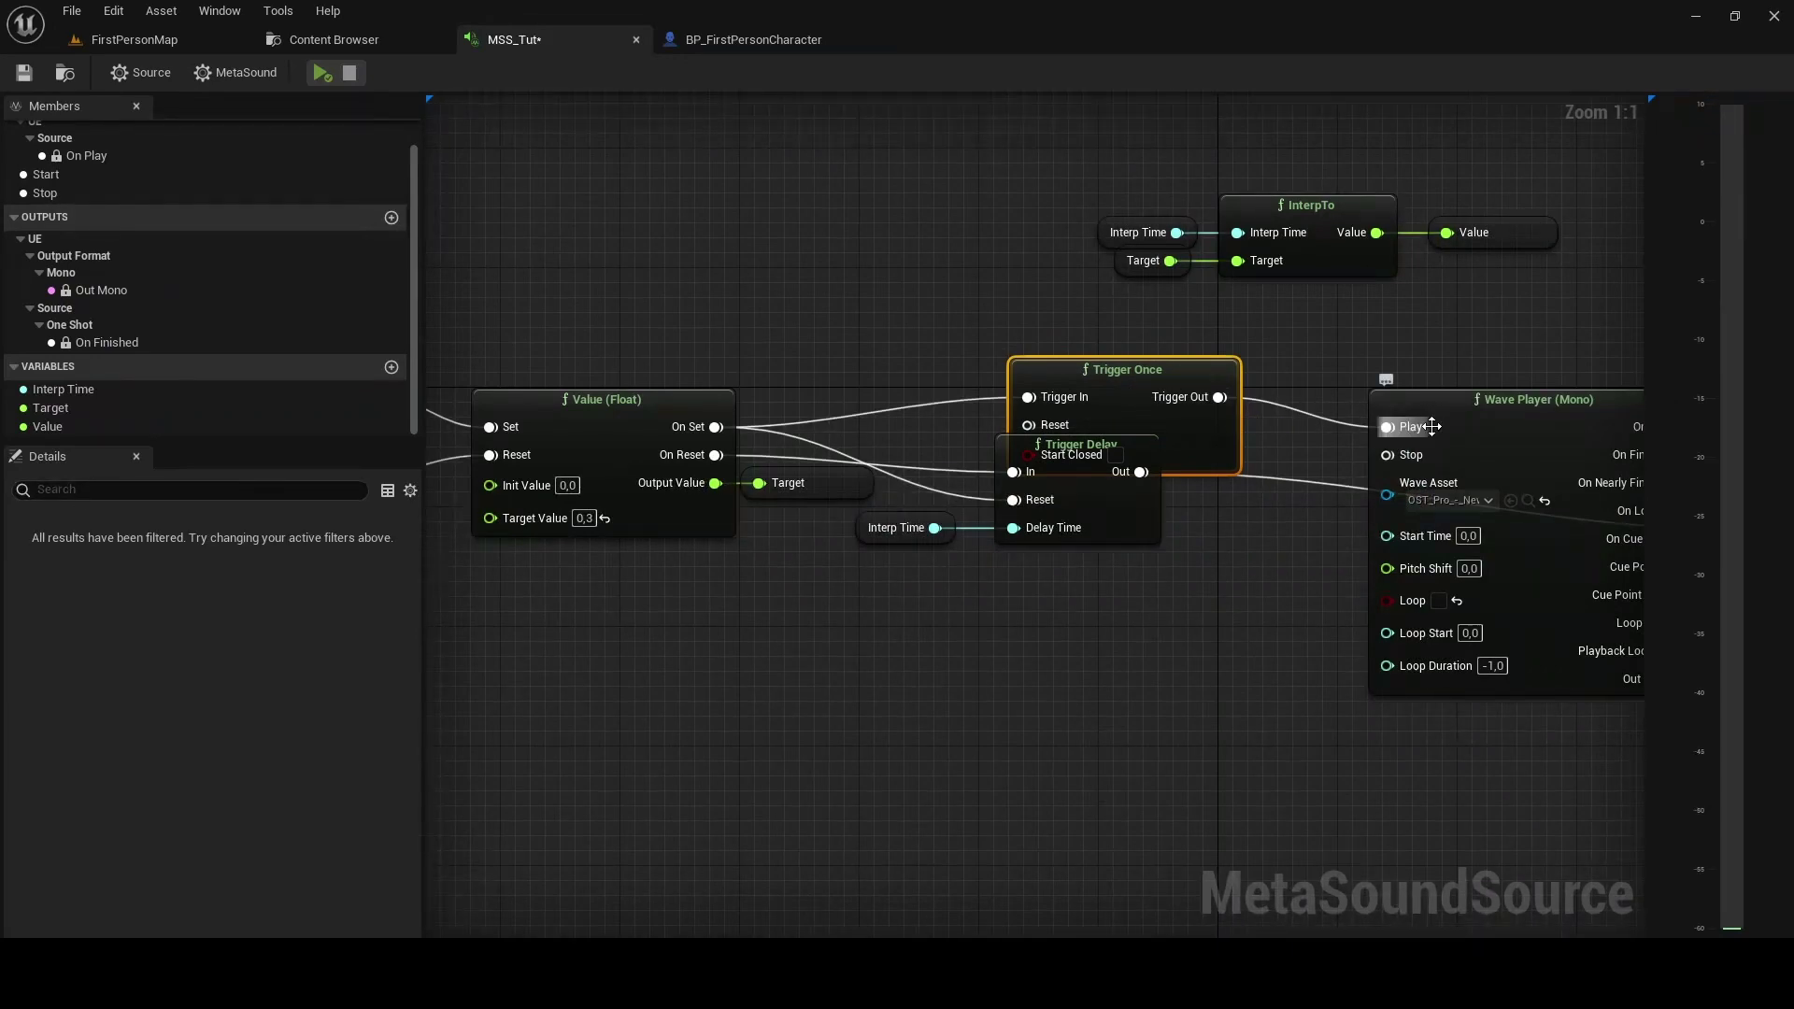
right_click_drag(1388, 426, 1428, 290)
mouse_move(951, 442)
left_mouse_down()
mouse_move(1145, 412)
mouse_move(1217, 497)
left_mouse_up()
scroll(1090, 404, "down", 1)
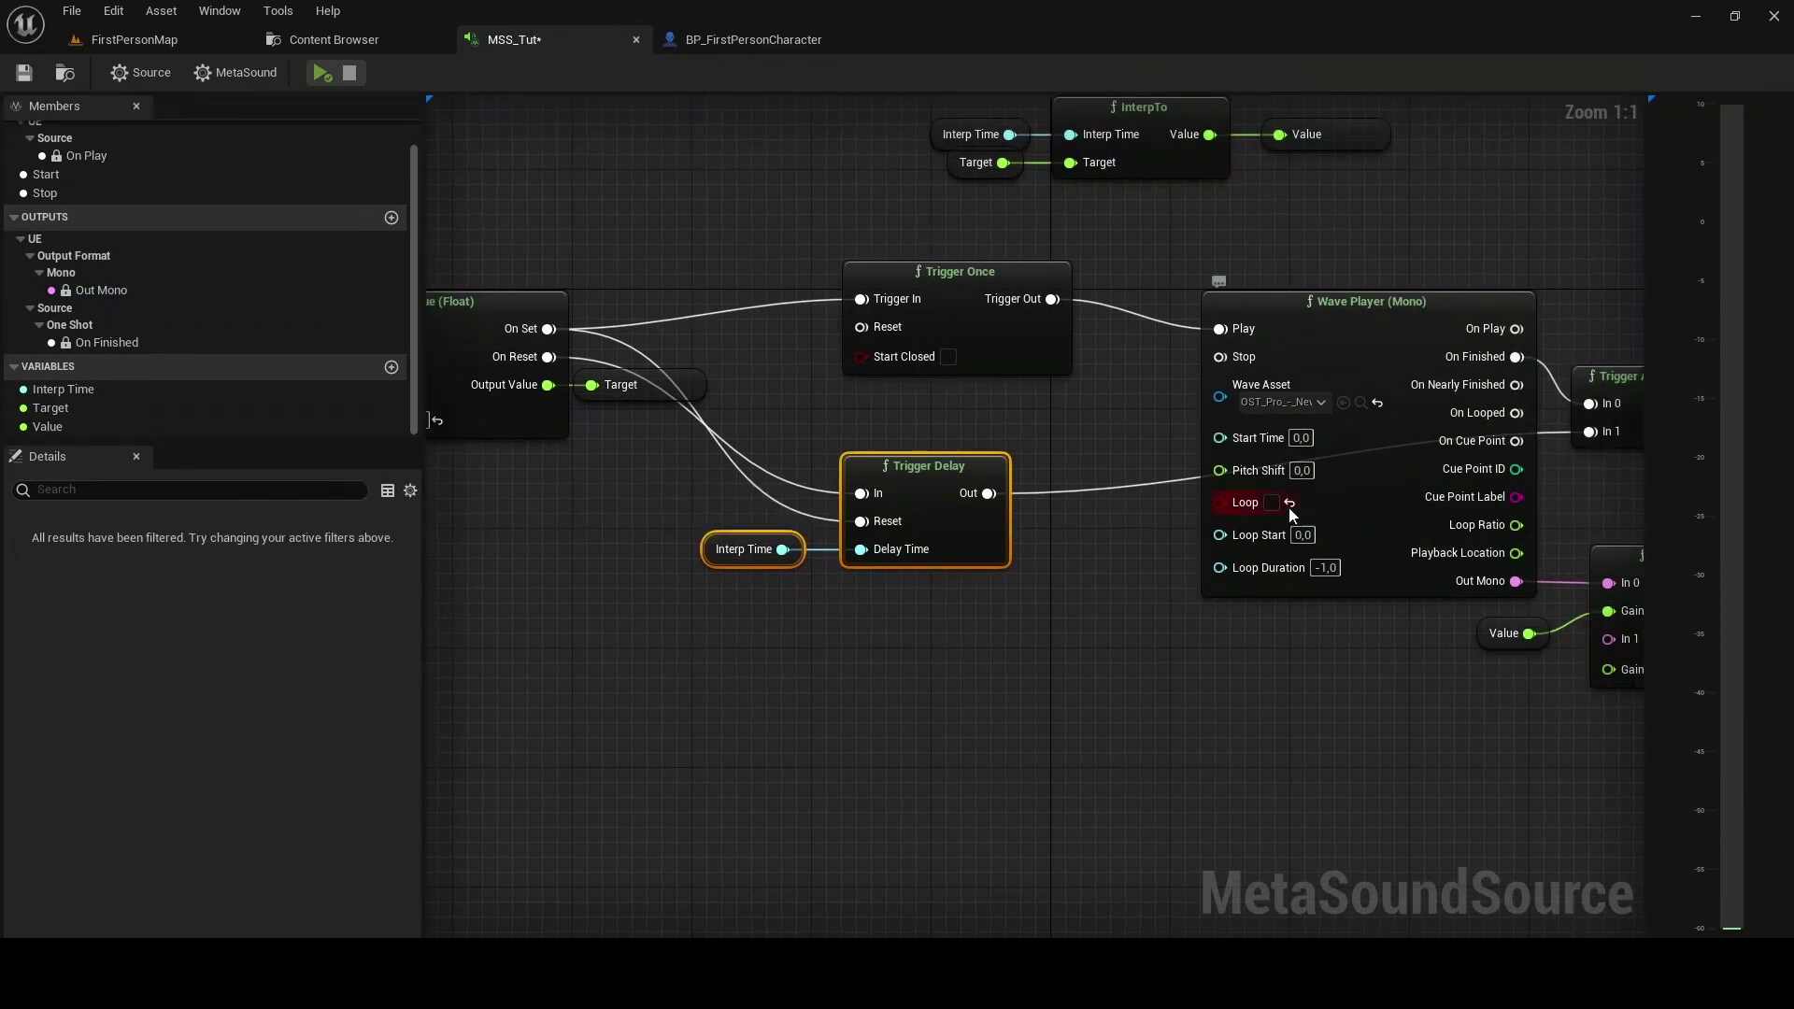
scroll(1234, 394, "up", 1)
left_click(689, 240)
scroll(688, 239, "down", 1)
scroll(720, 265, "up", 1)
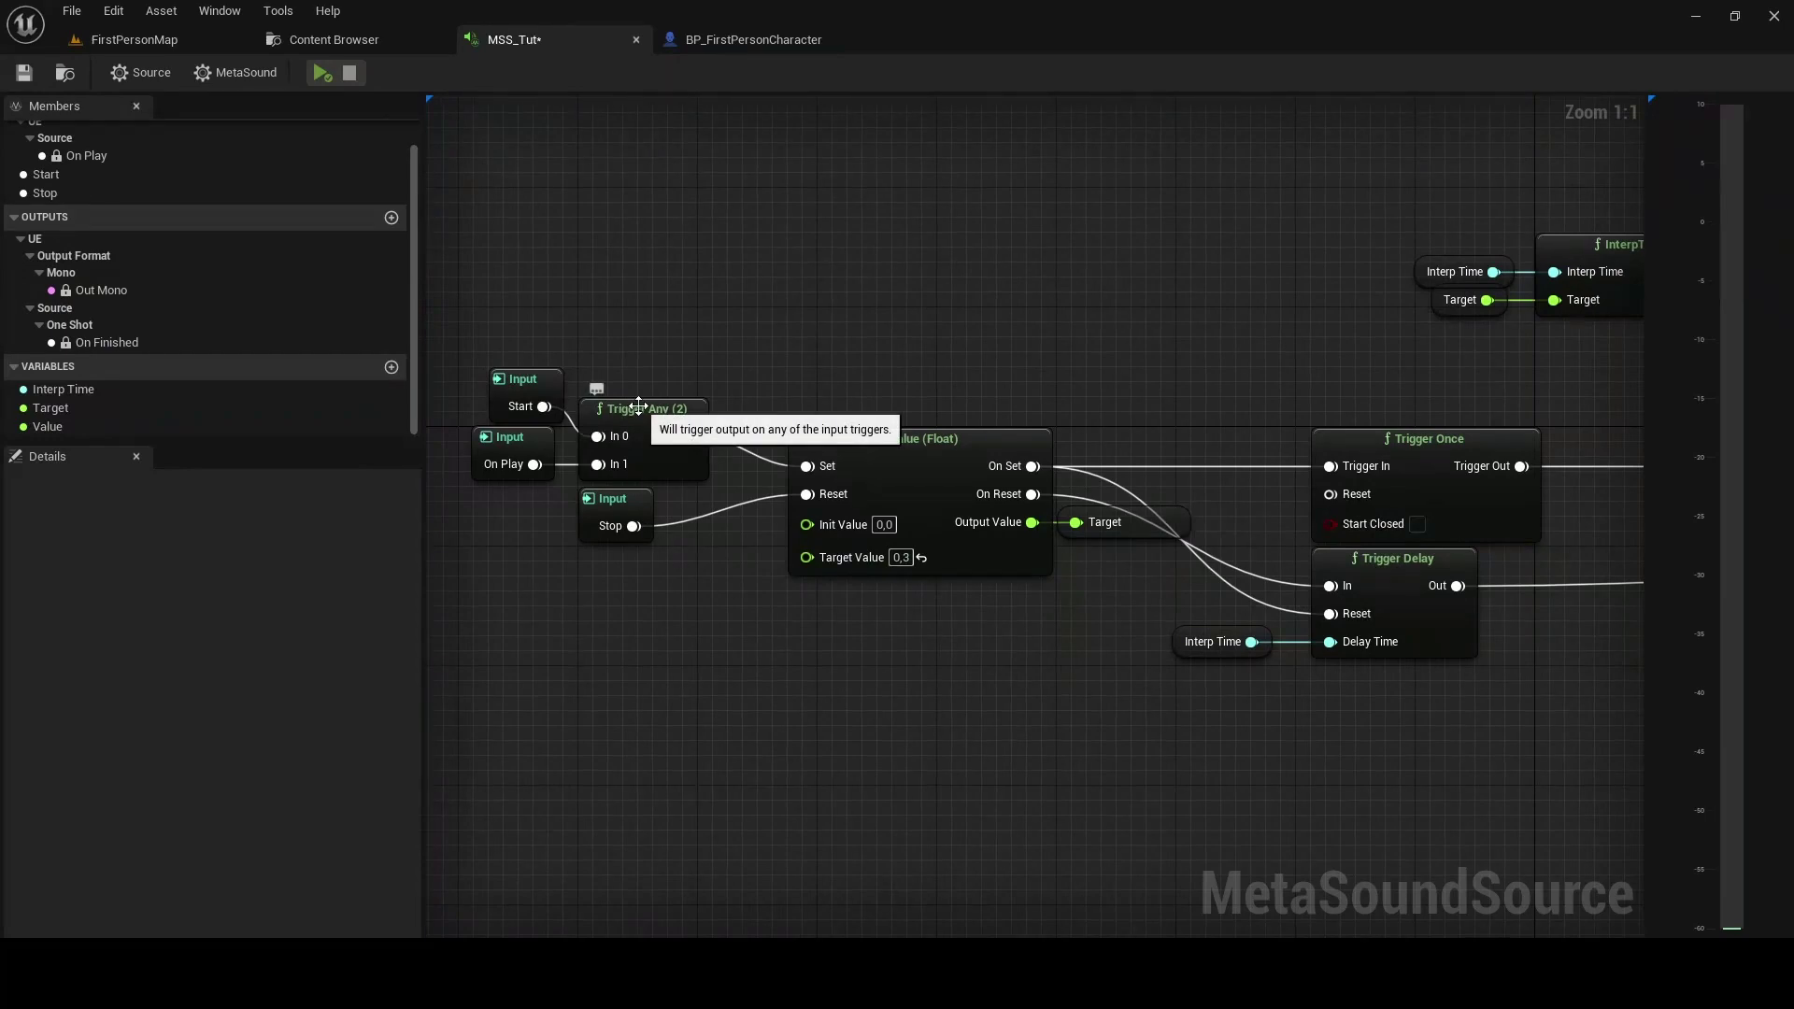
- Preview MSS_Tut, firing the Stop and Start triggers alternately while it plays
left_click(321, 72)
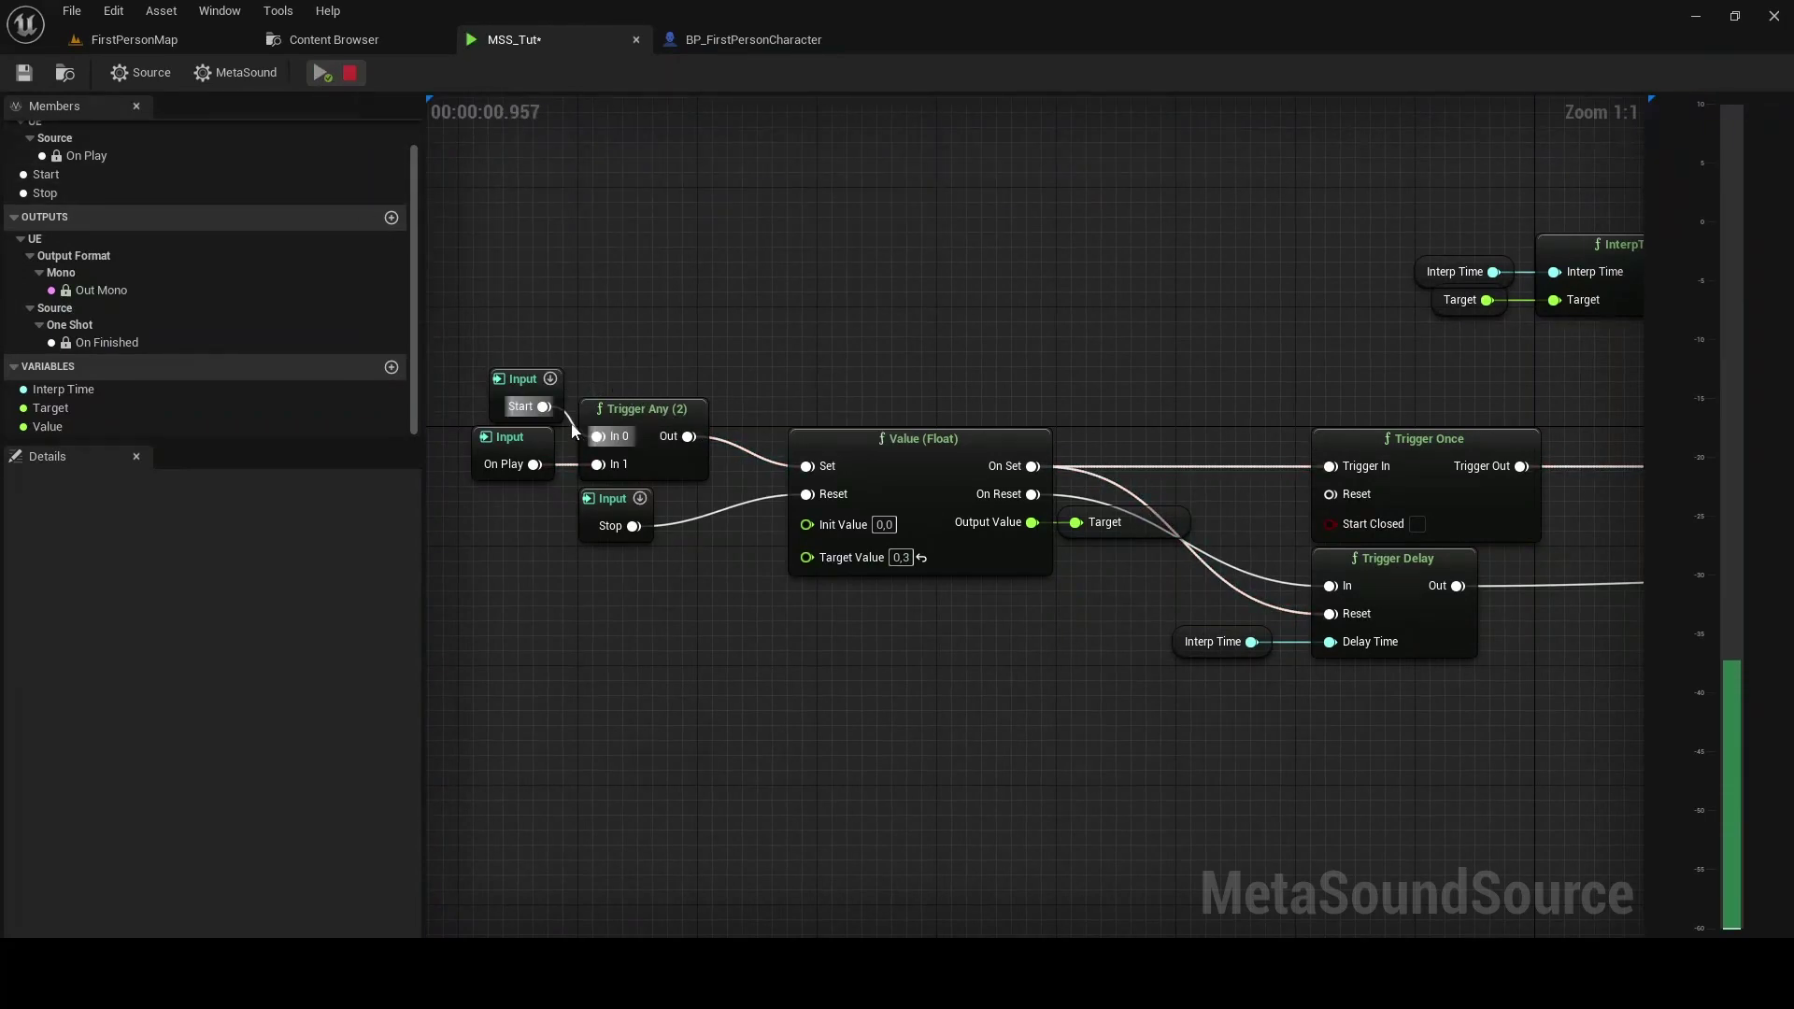
left_click(620, 478)
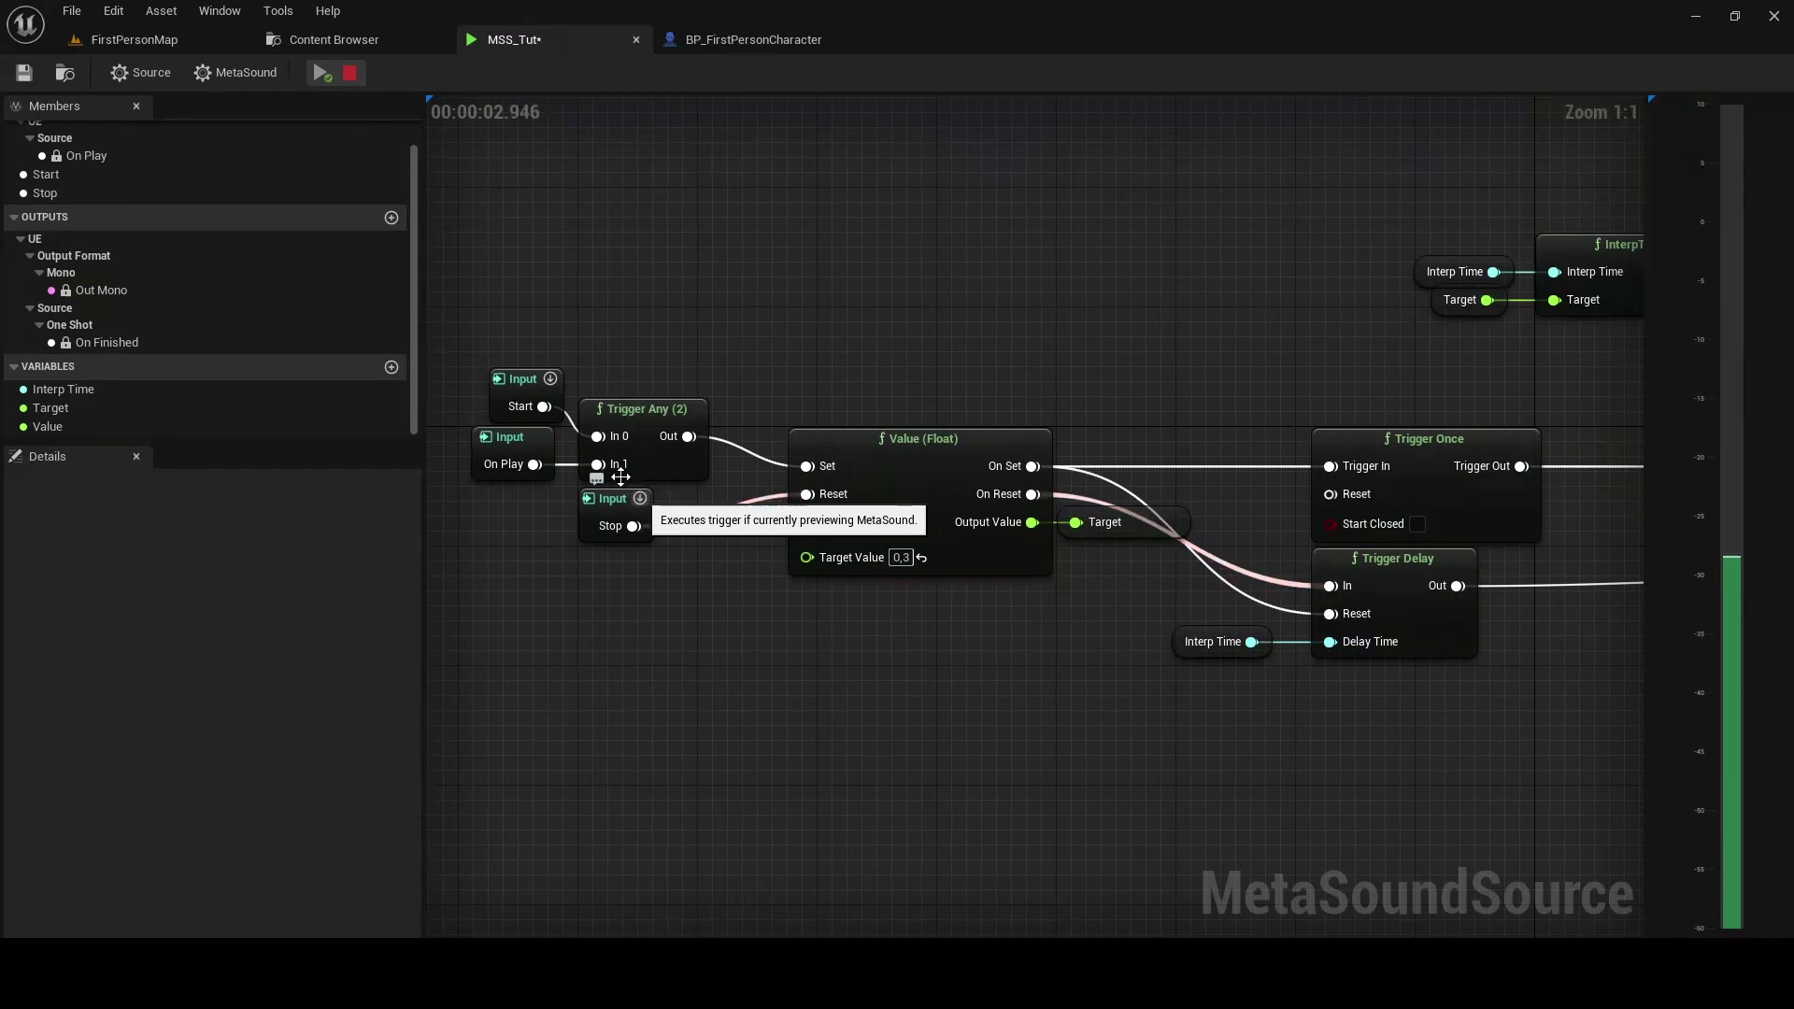
left_click(551, 380)
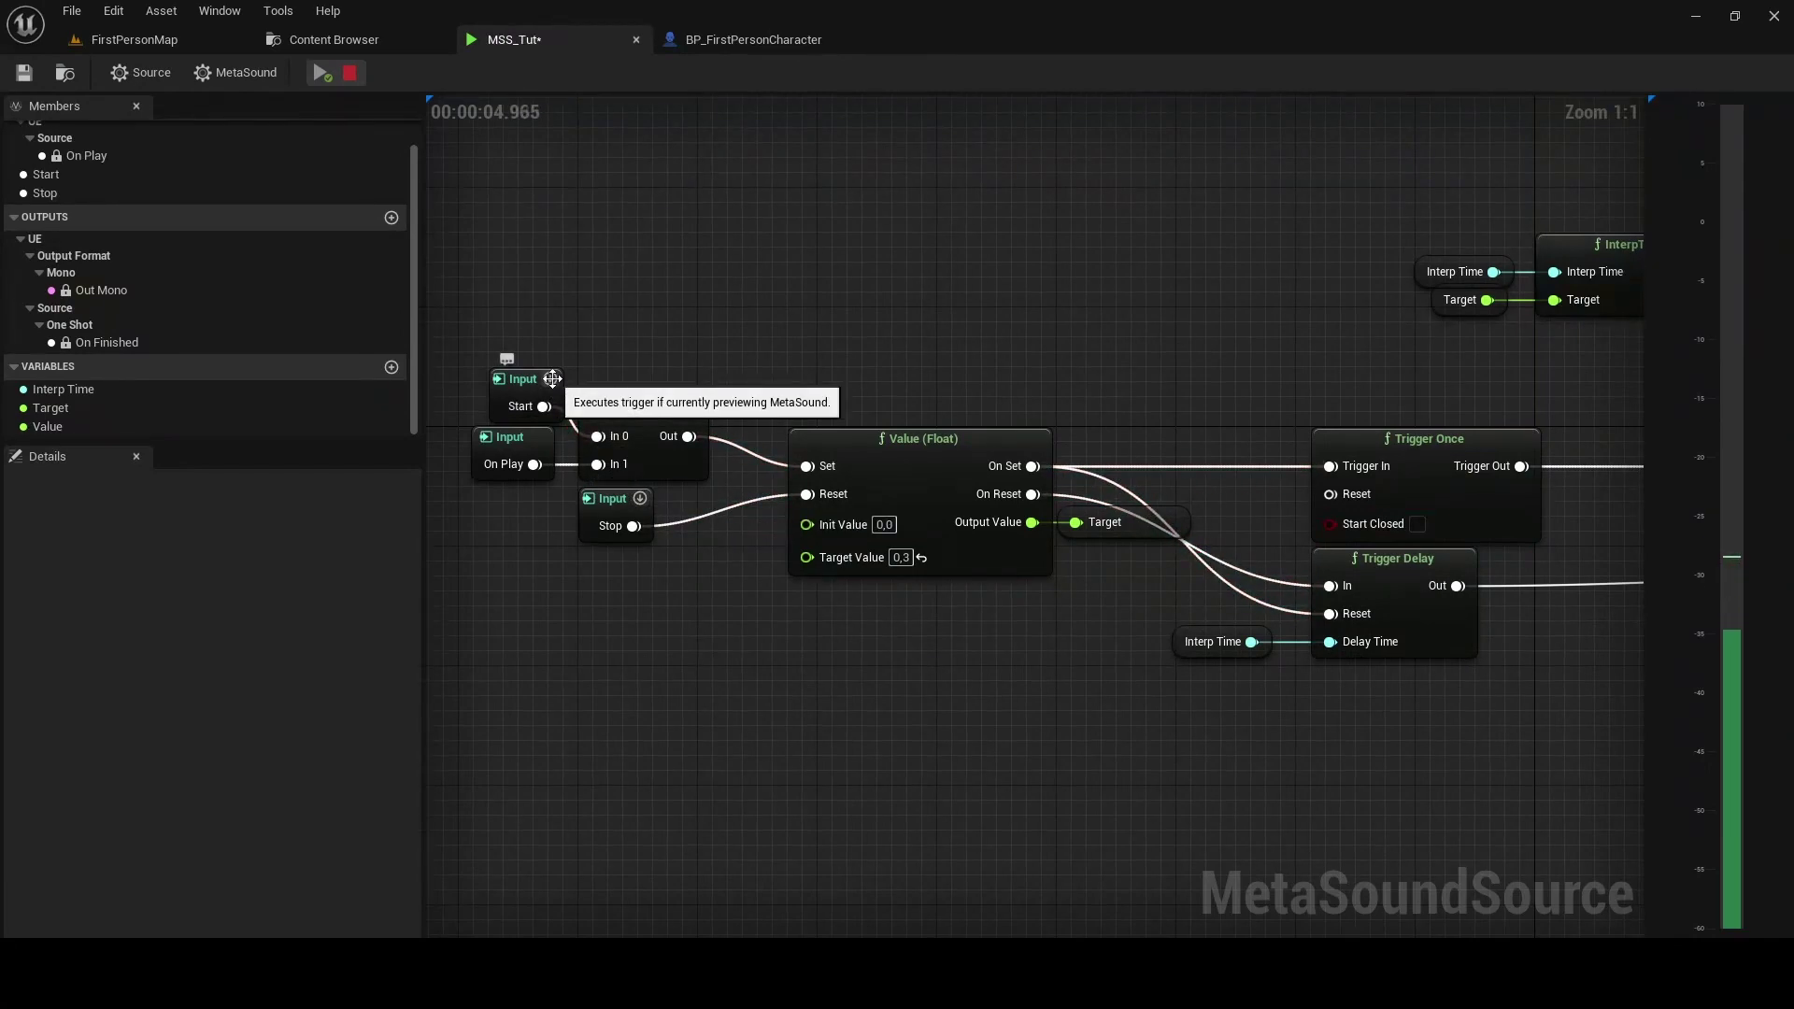
left_click(639, 498)
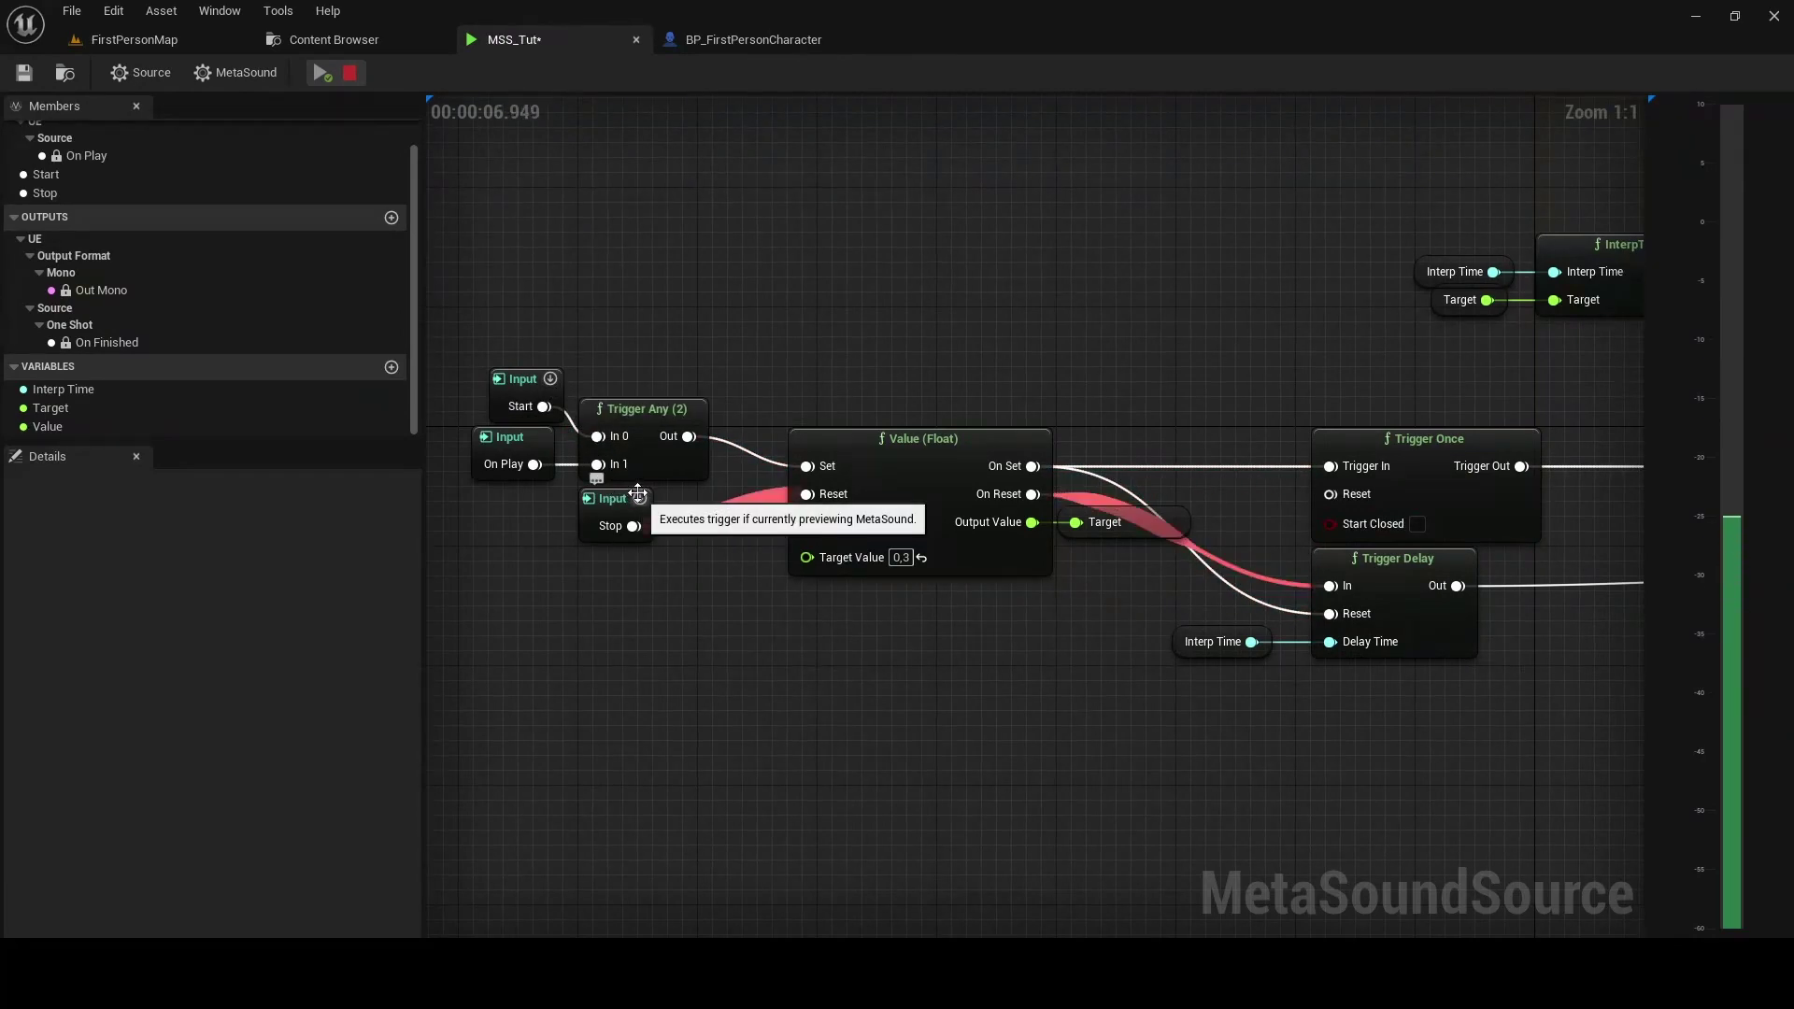
left_click(551, 379)
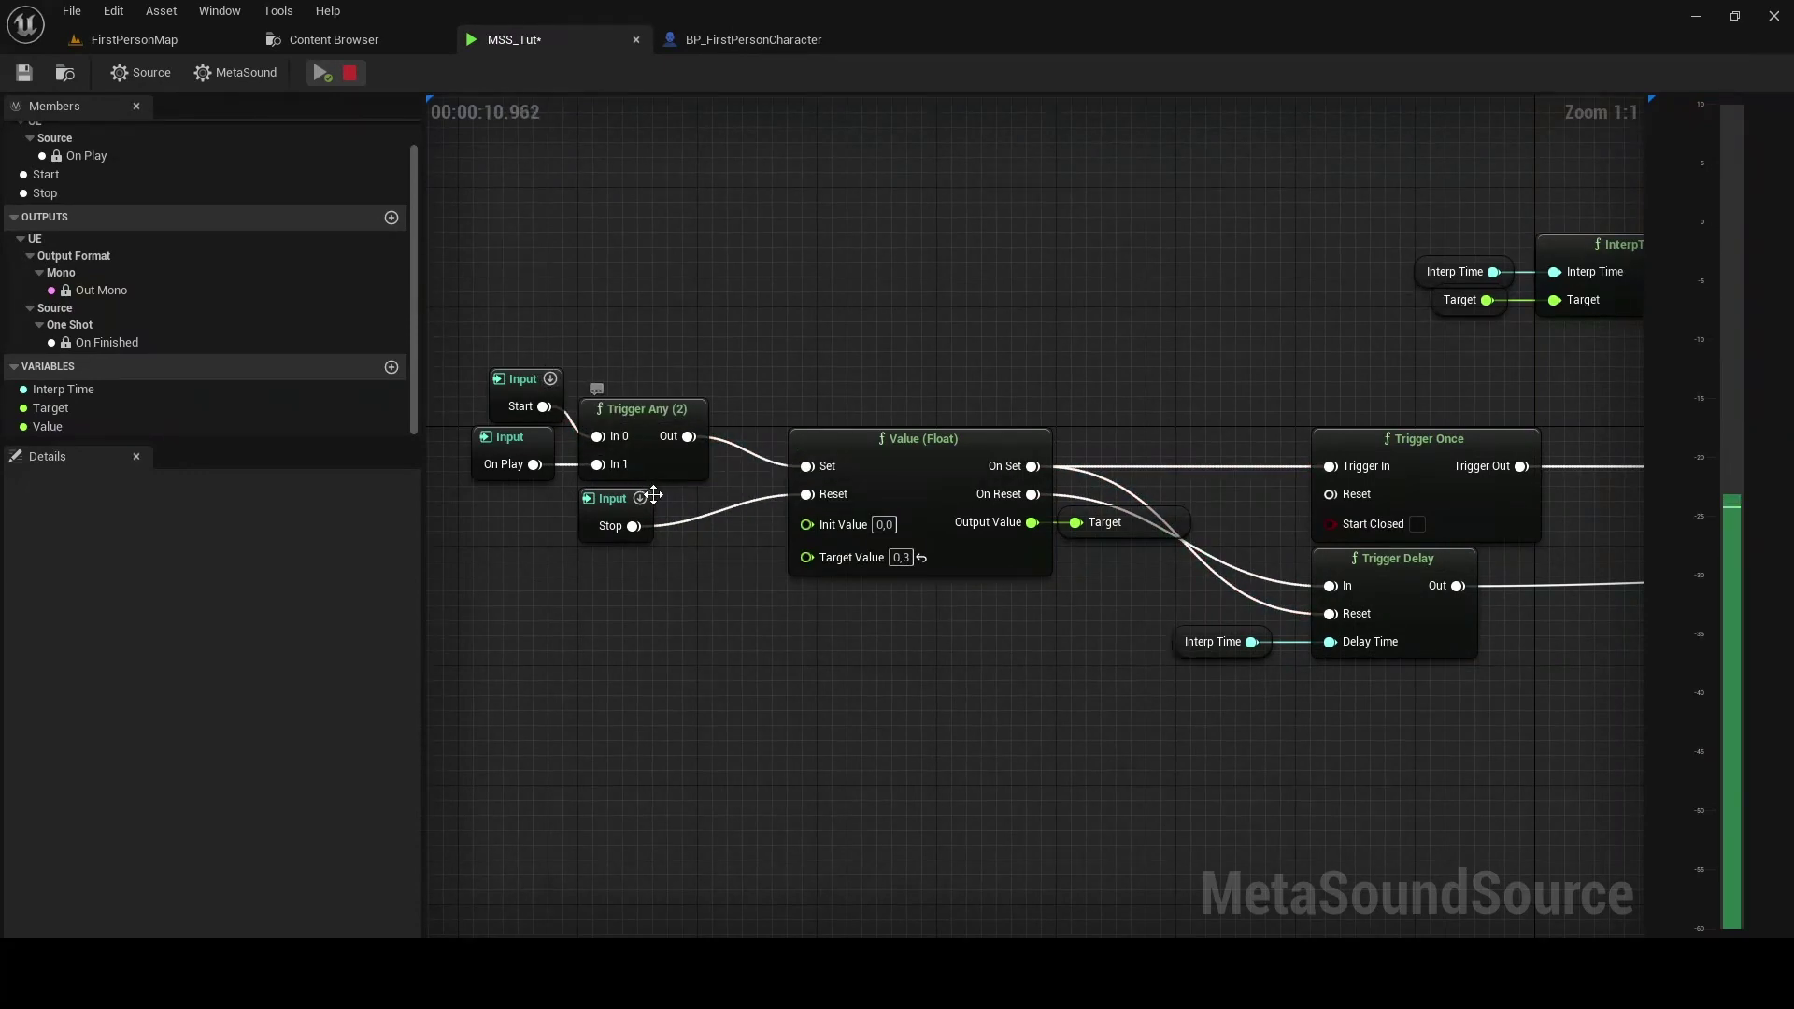
right_click_drag(1389, 722, 1152, 700)
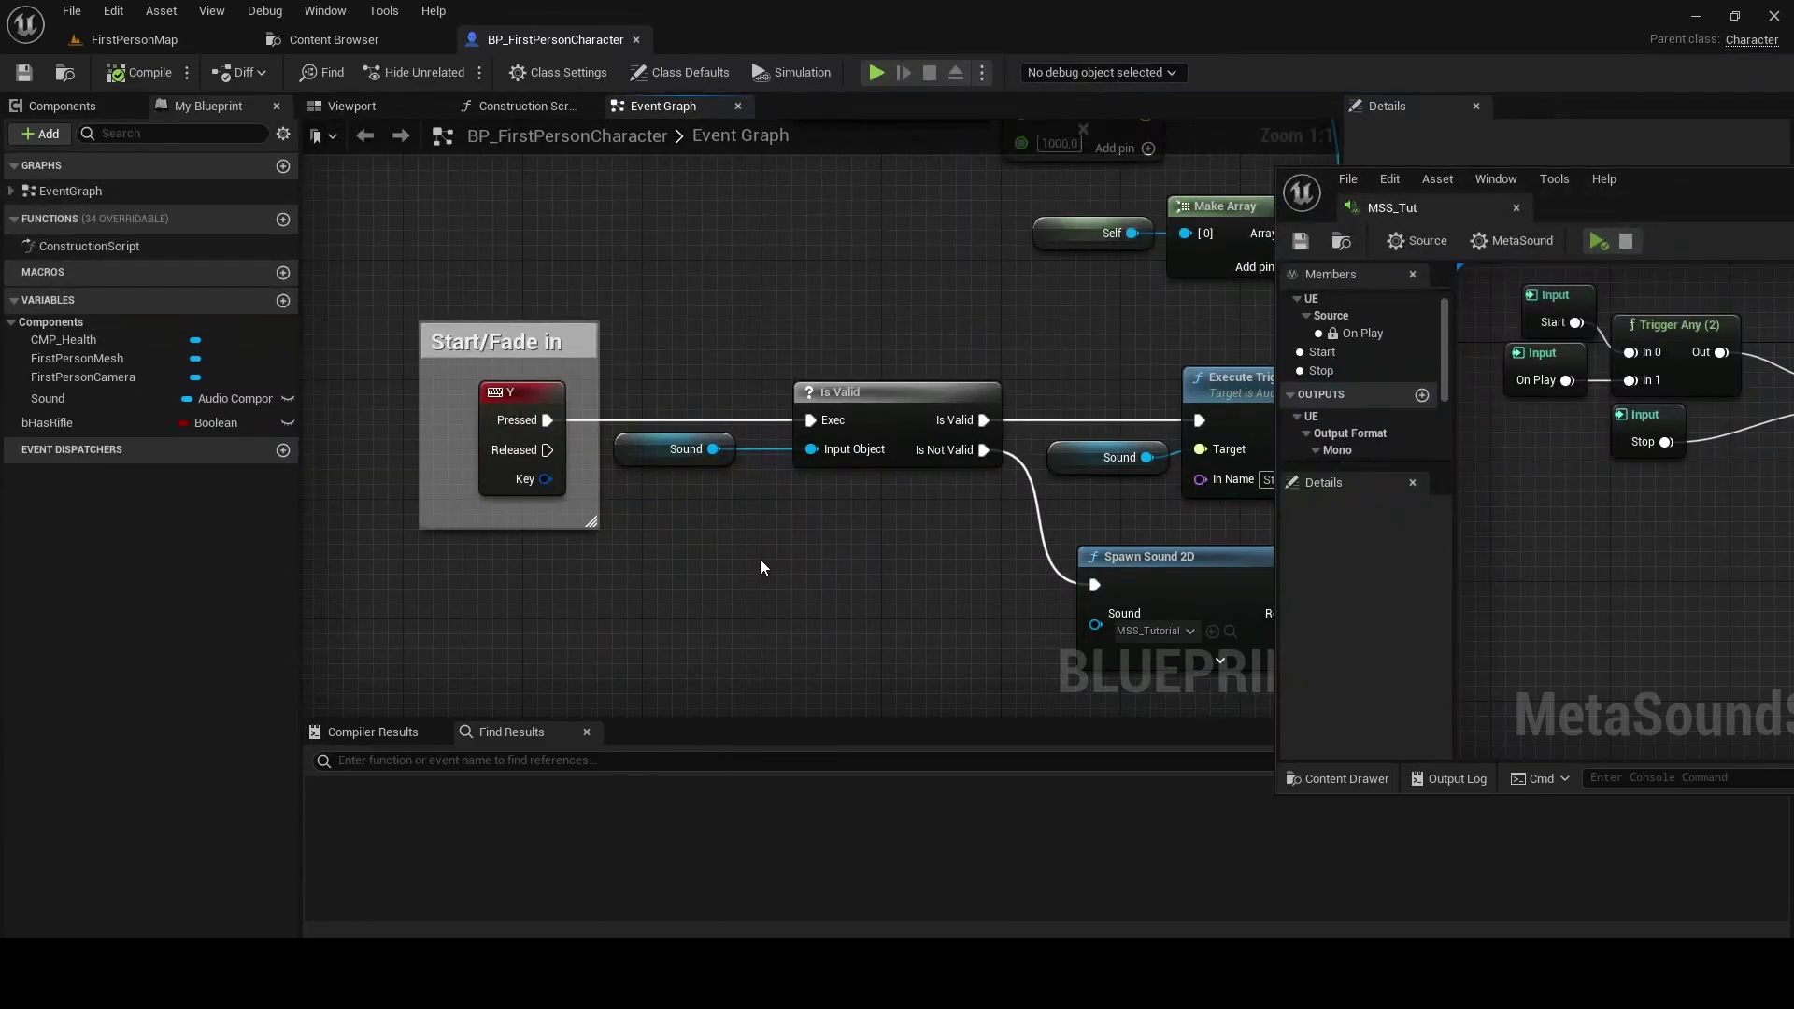
- Inspect the Sound audio component variable and the character's Components hierarchy
right_click_drag(683, 522, 661, 518)
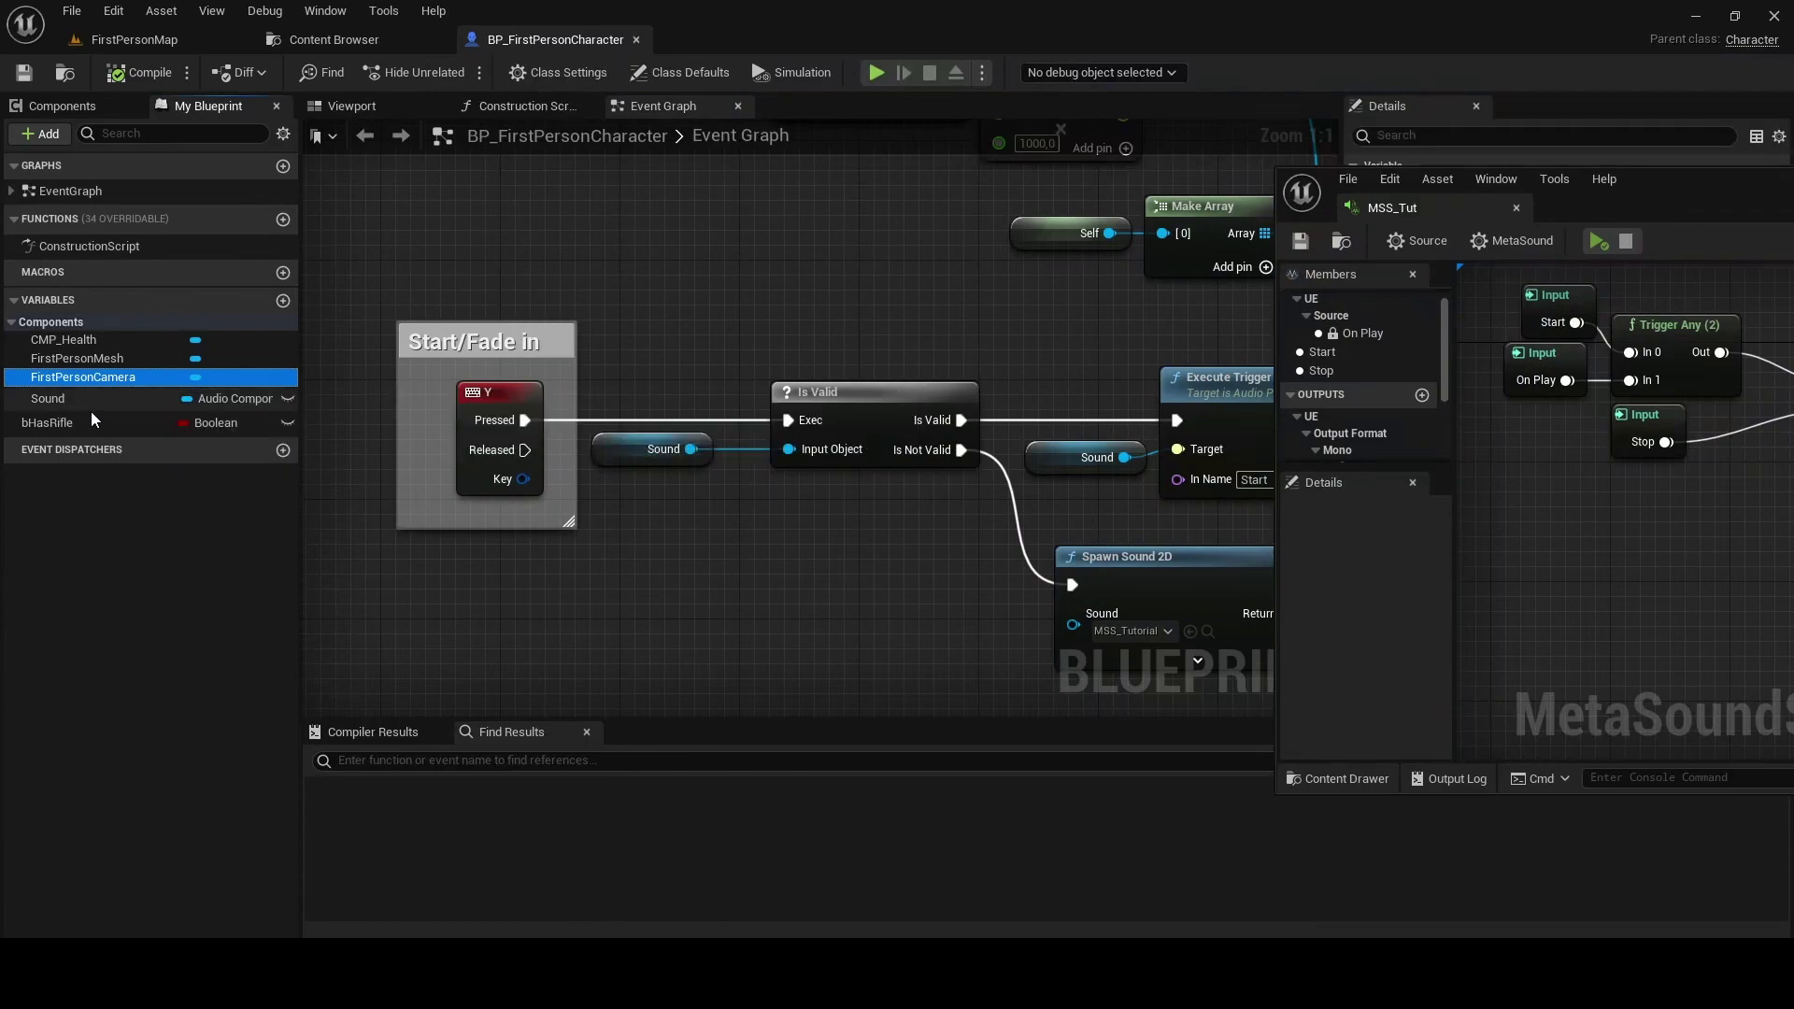
left_click(58, 403)
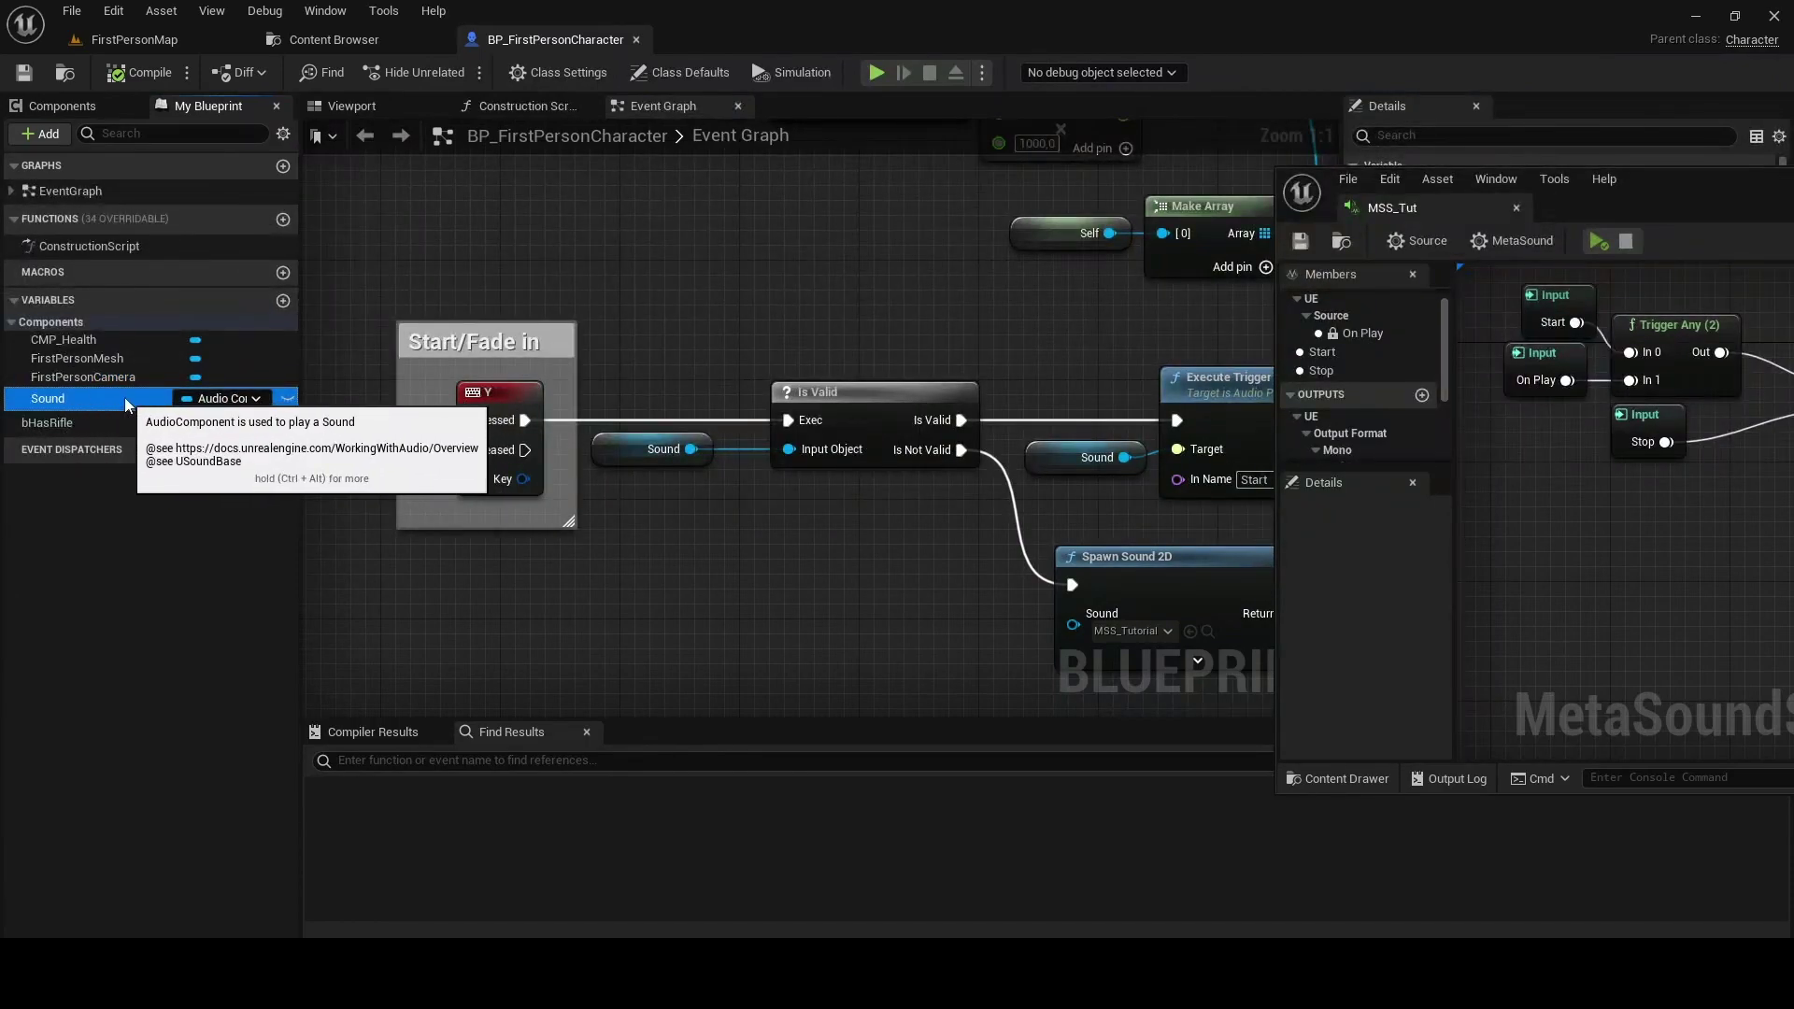
left_click(64, 106)
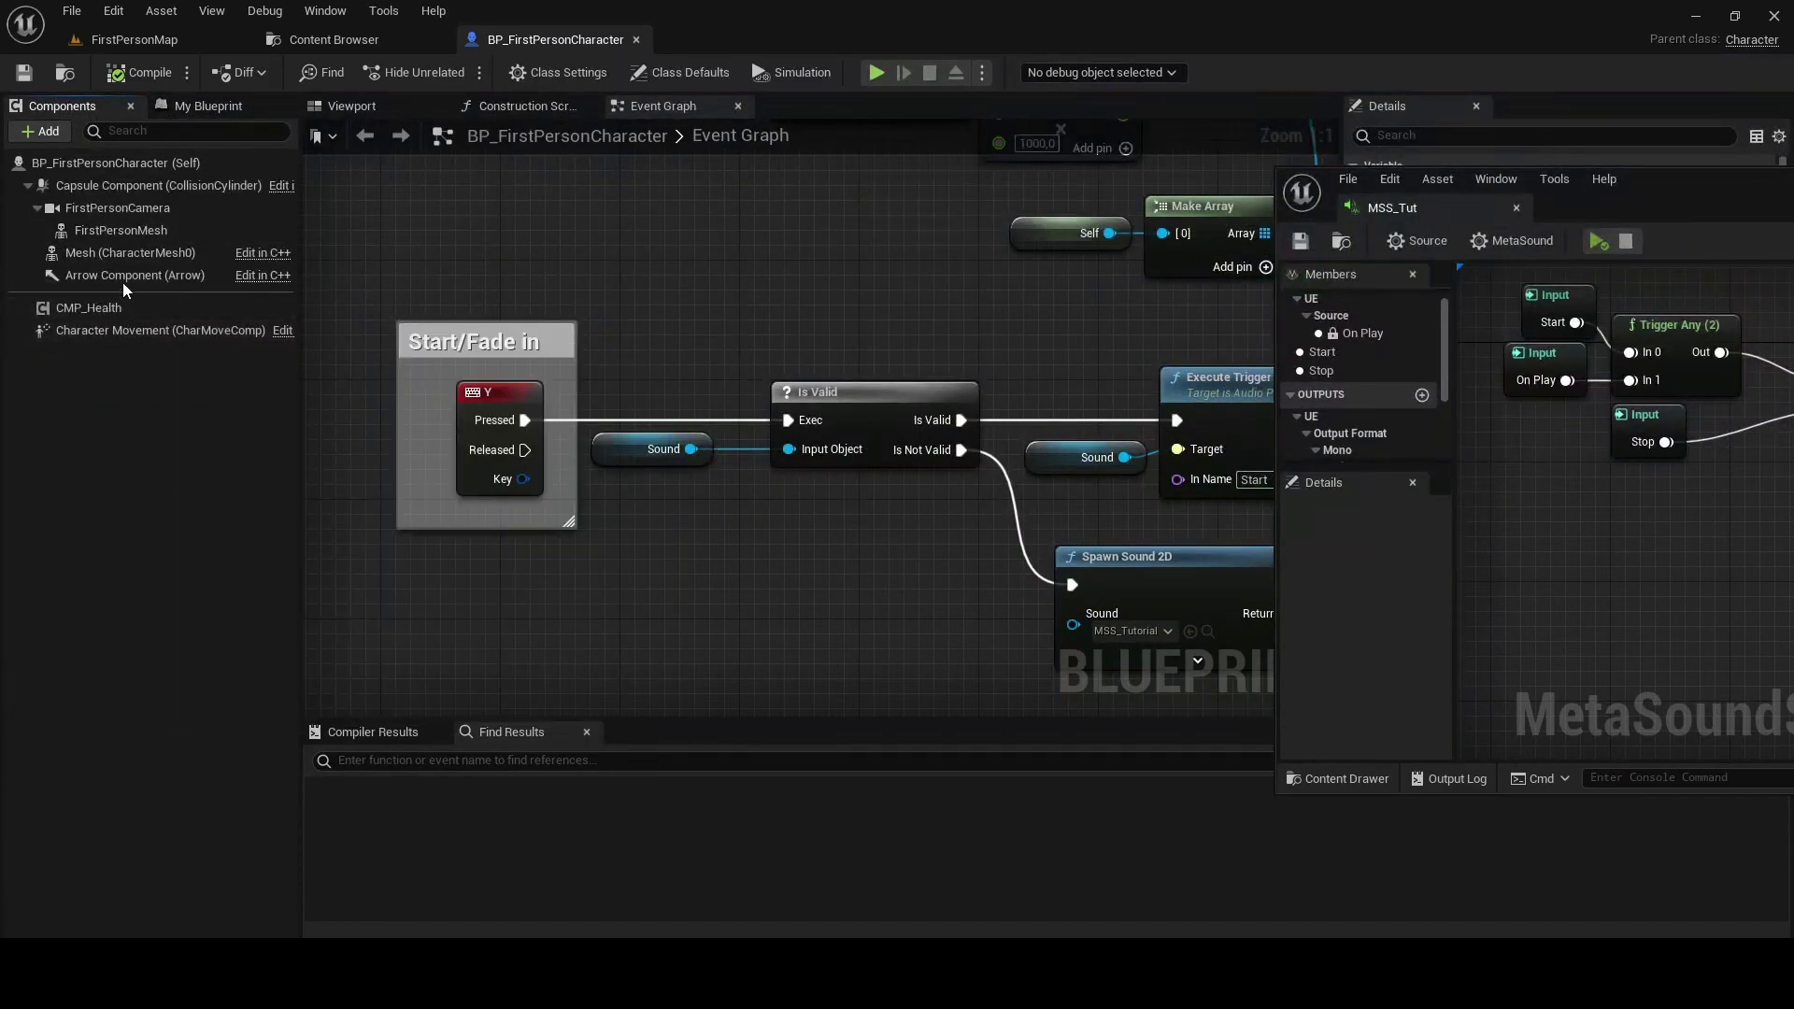
left_click(177, 109)
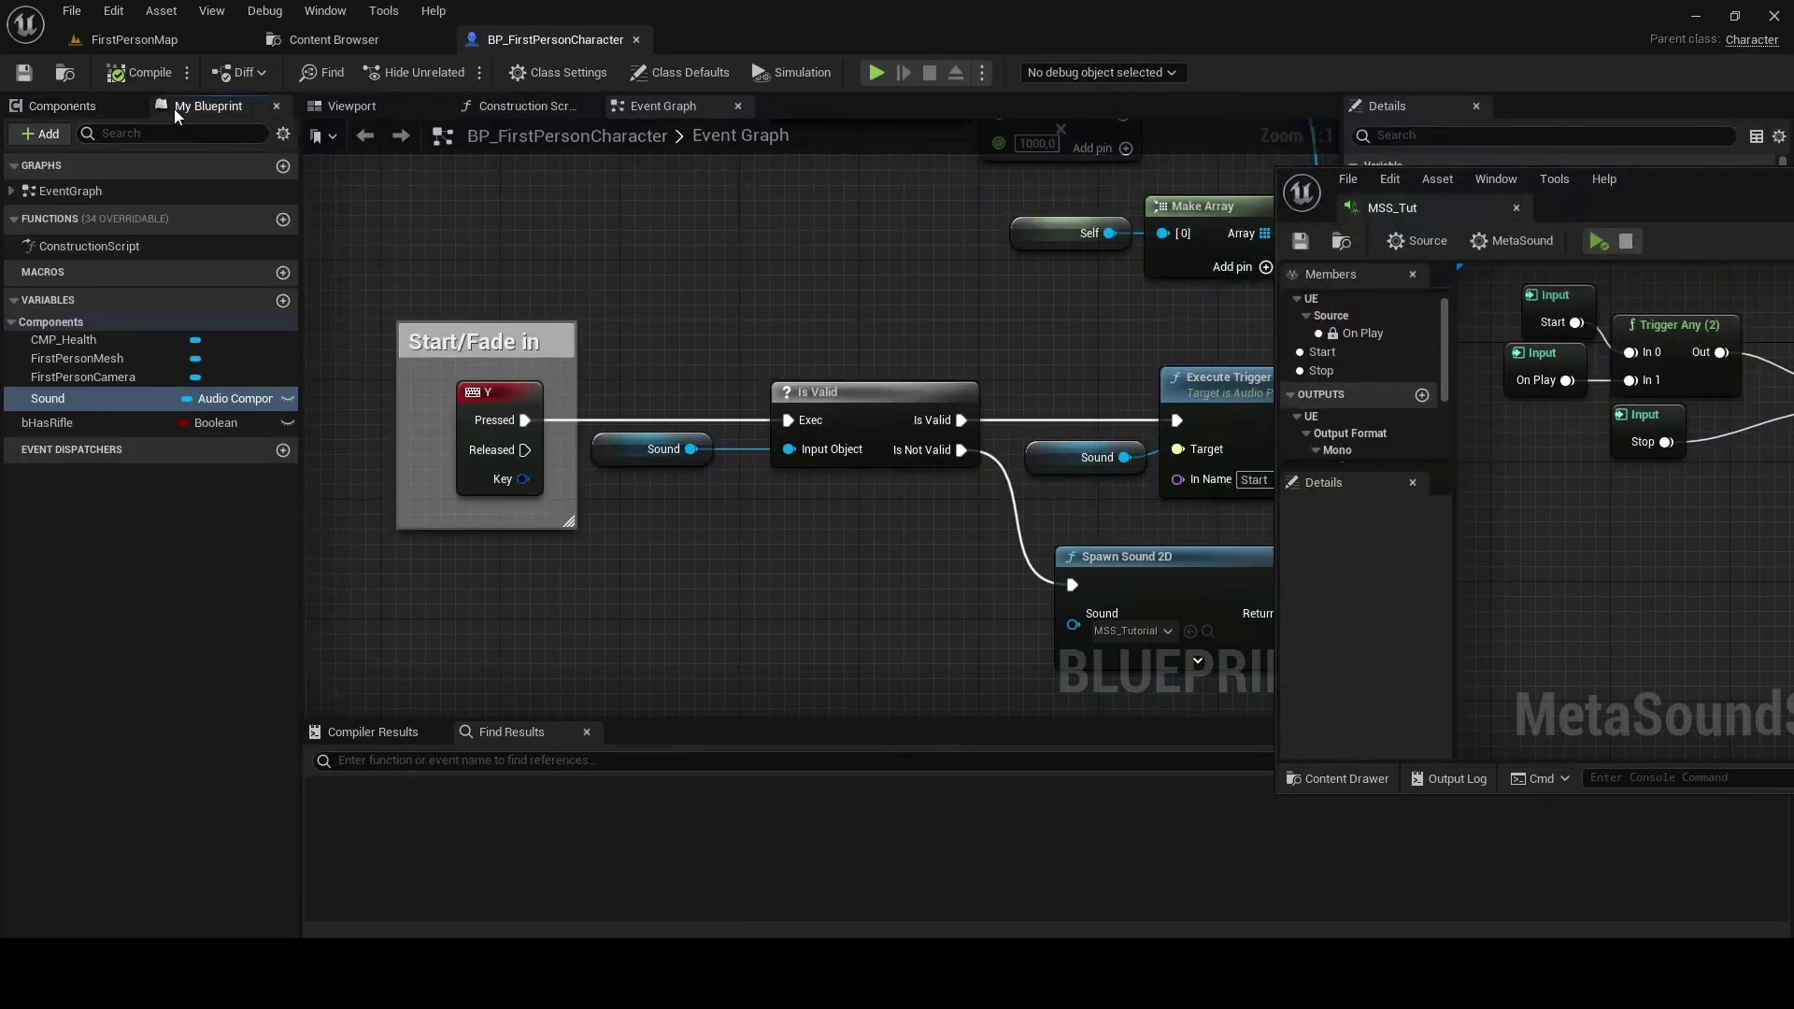
- Select the Y-key nodes: Sound, Is Valid, Spawn Sound 2D, SET and Start trigger call
right_click_drag(1020, 573, 851, 517)
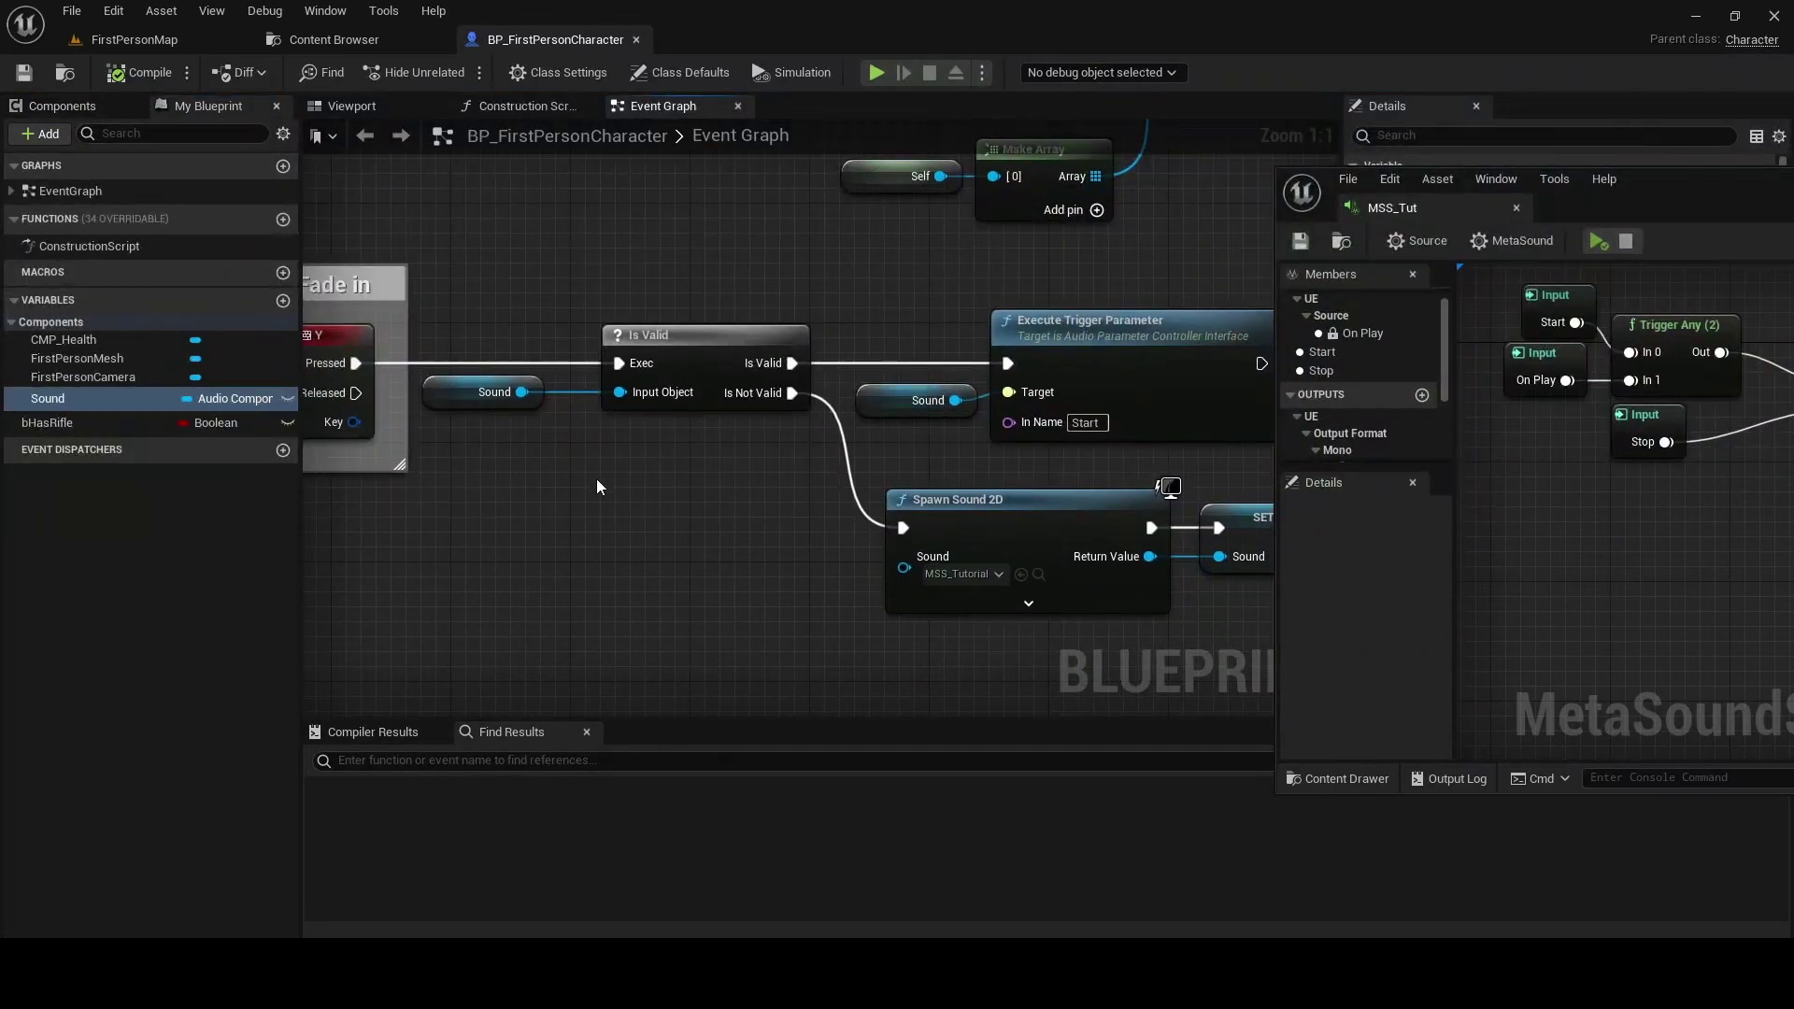
left_click_drag(562, 378, 679, 343)
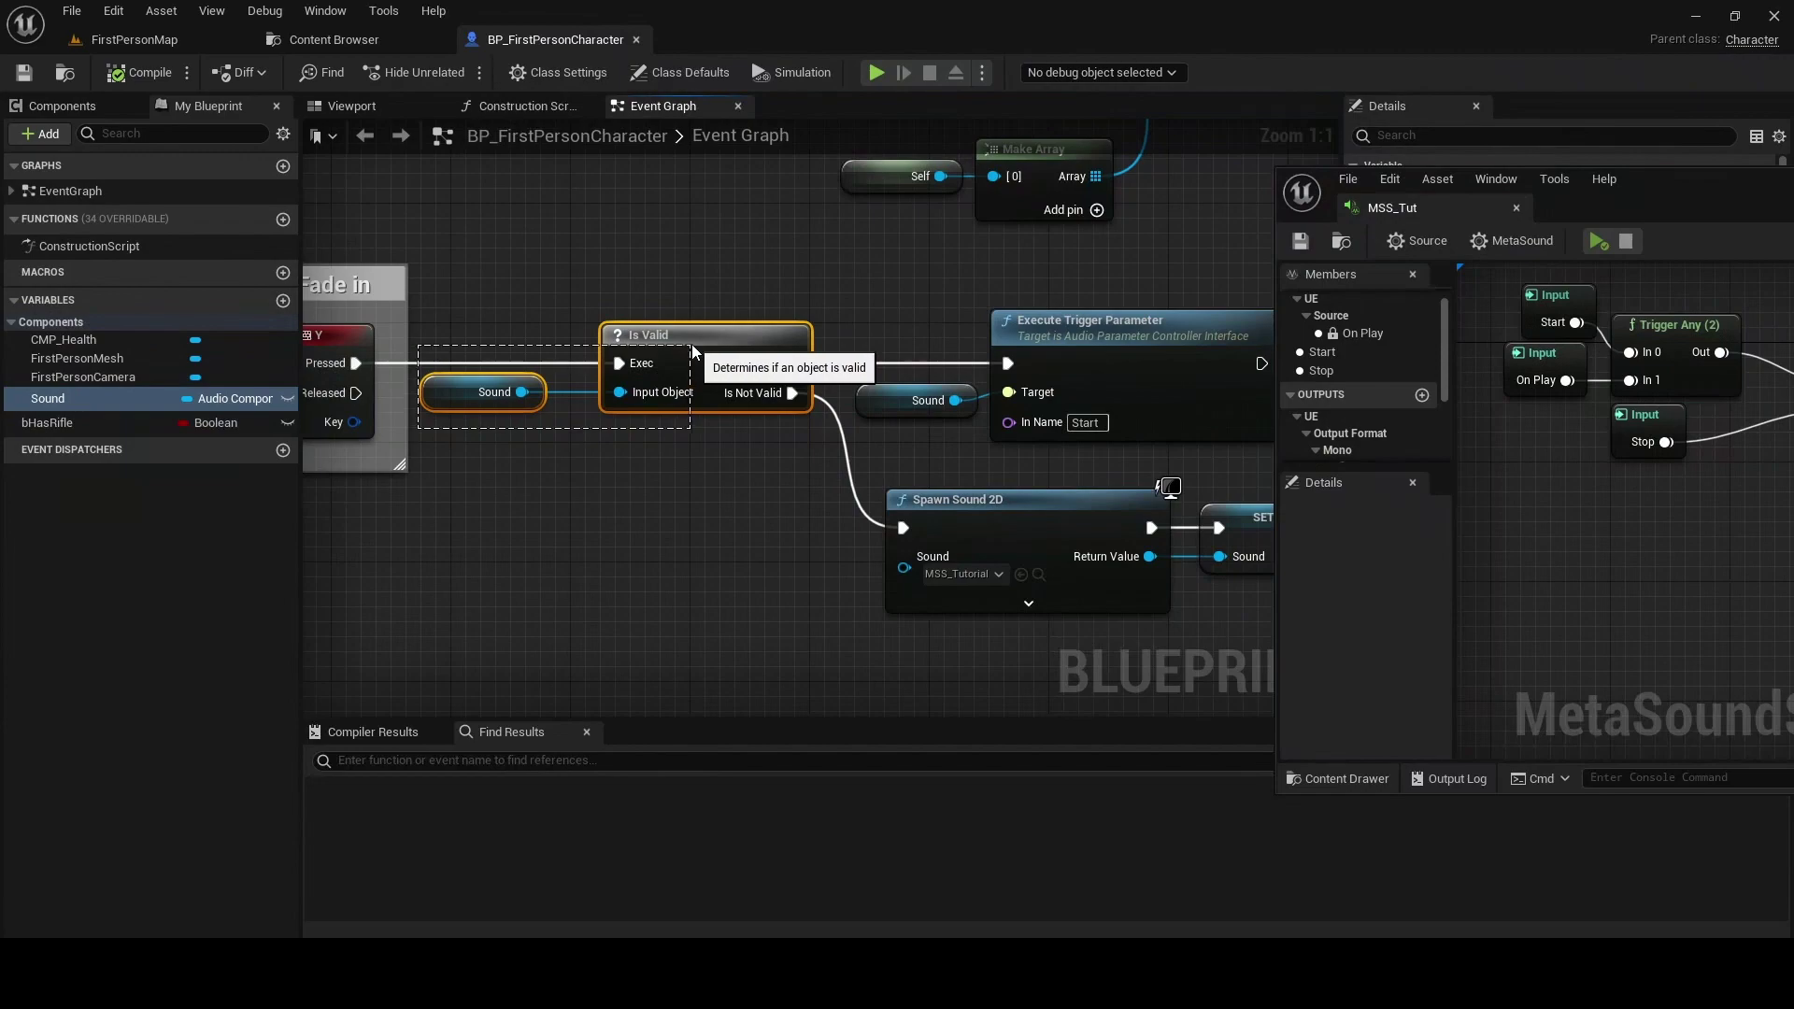
right_click_drag(765, 543, 469, 461)
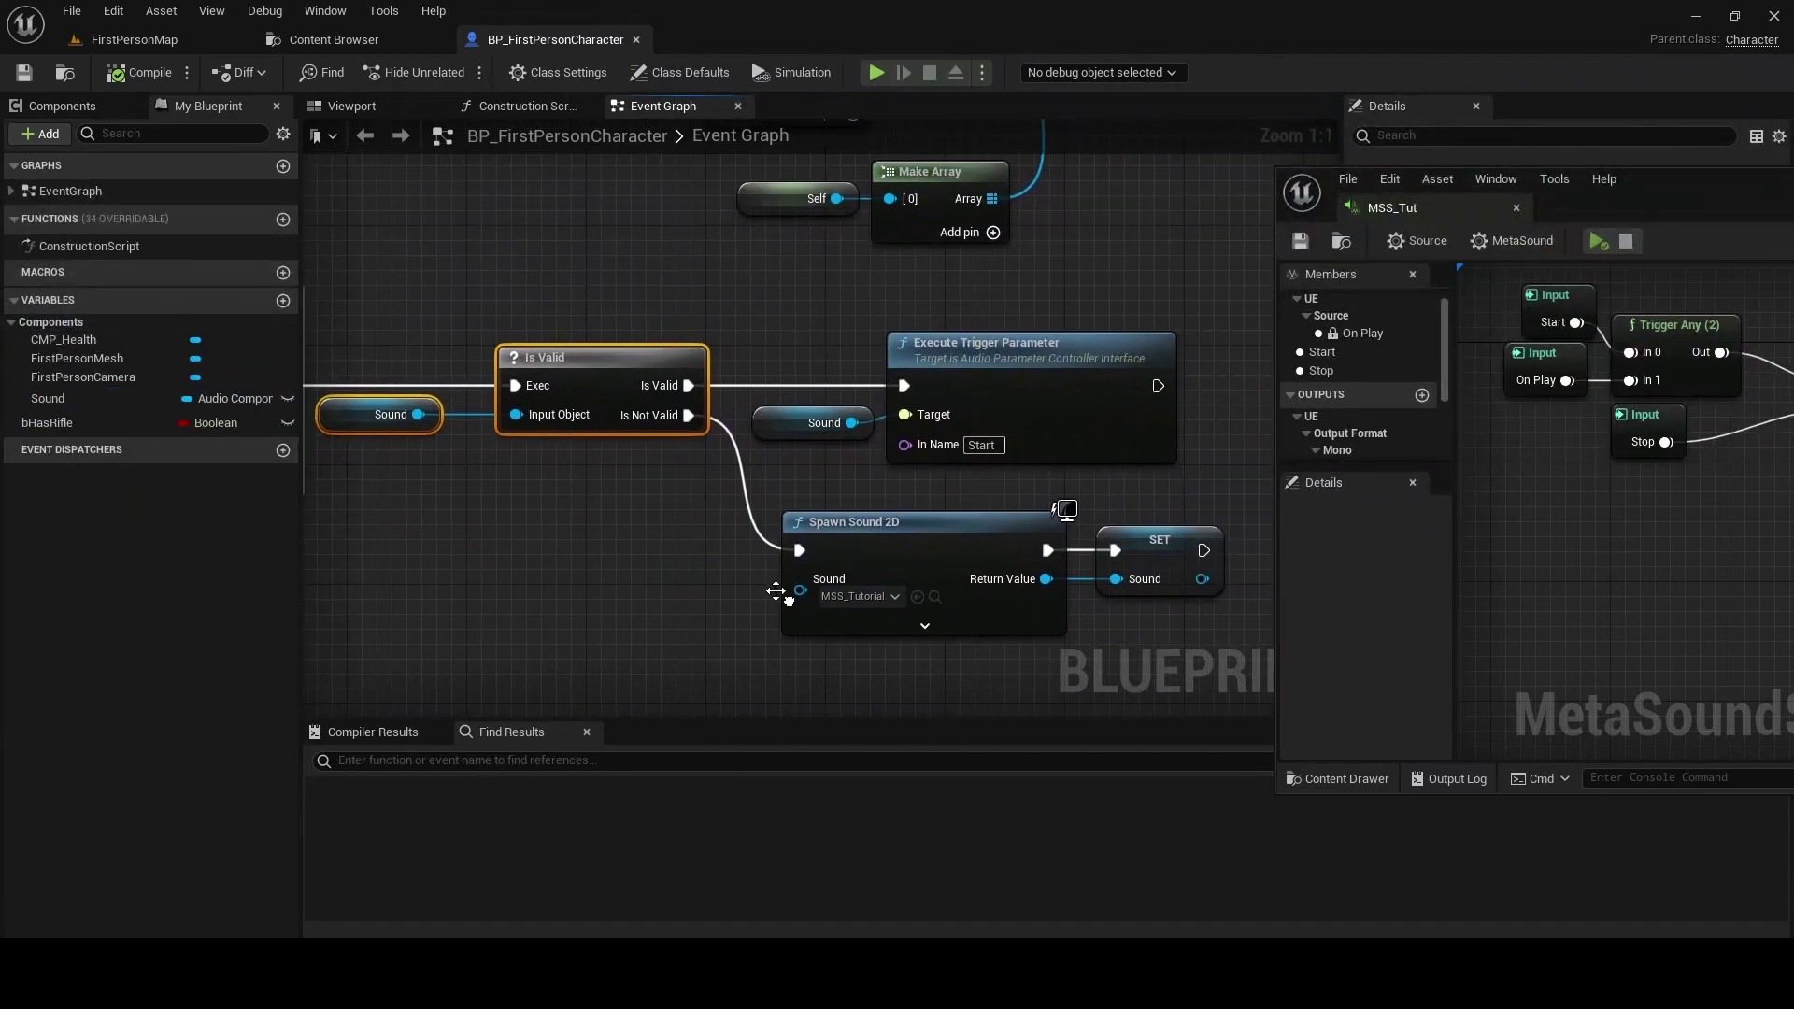
left_click_drag(468, 462, 787, 551)
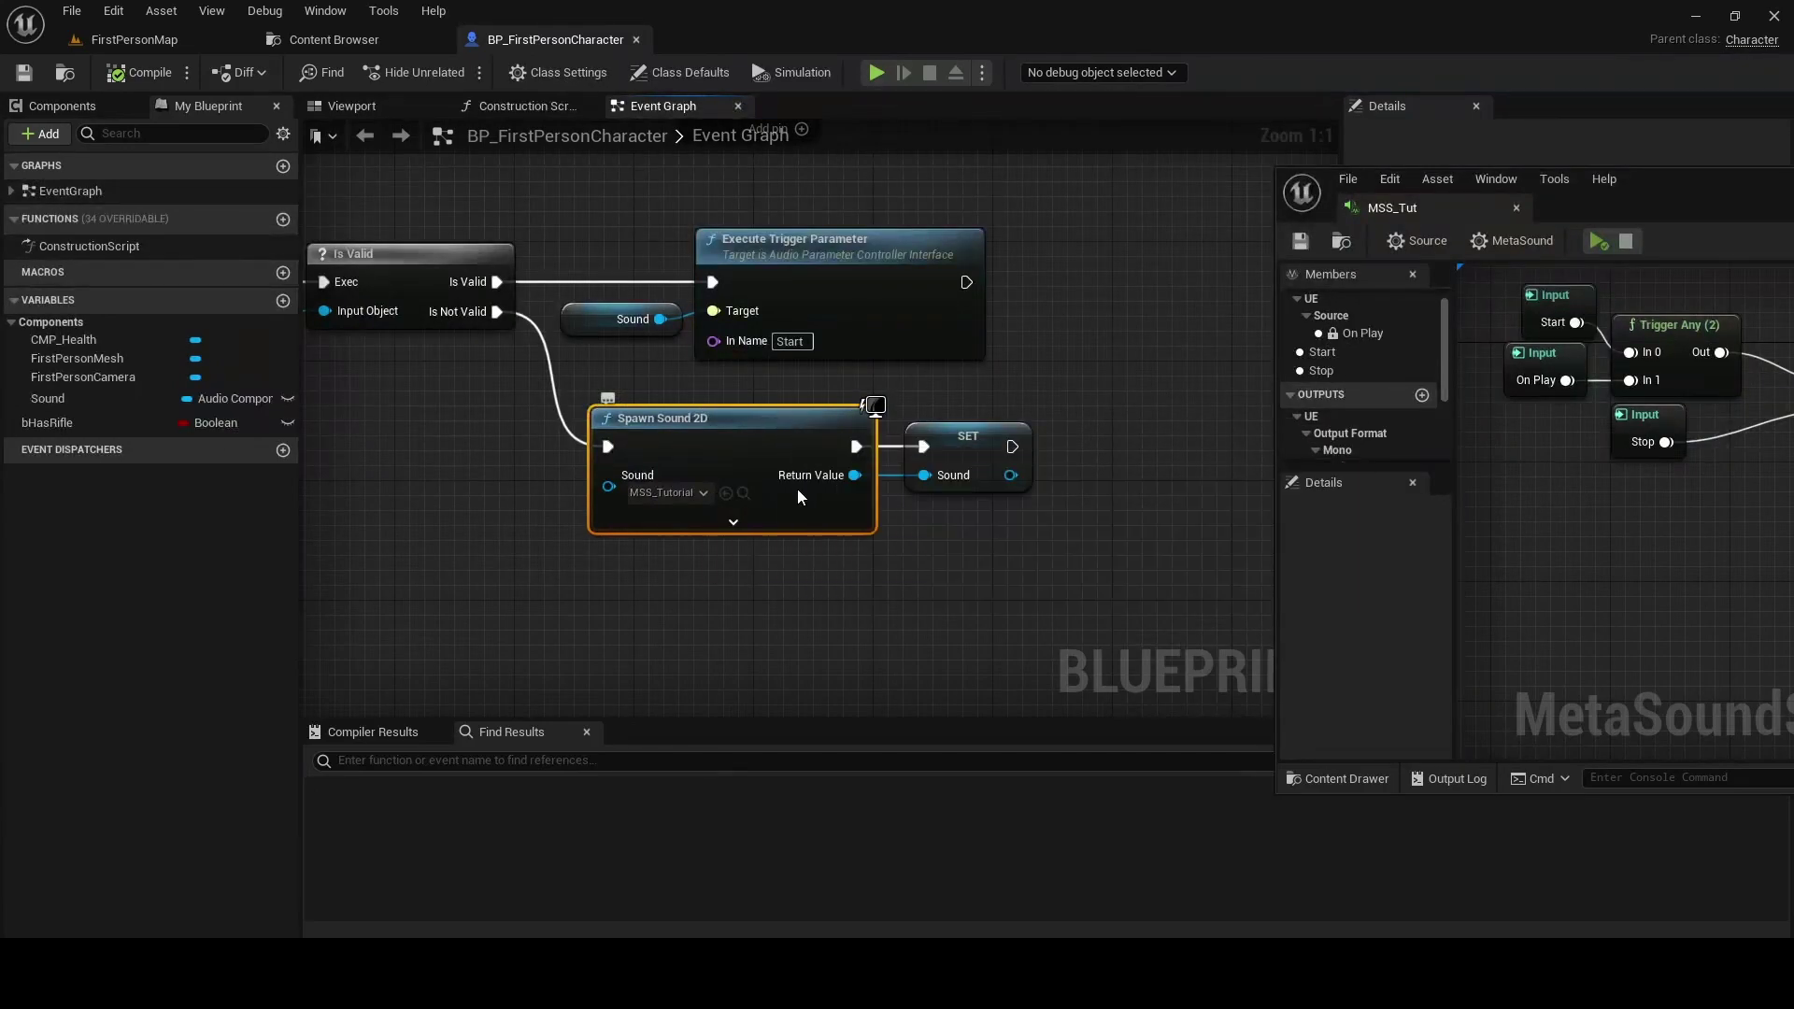
left_click_drag(1045, 516, 820, 428)
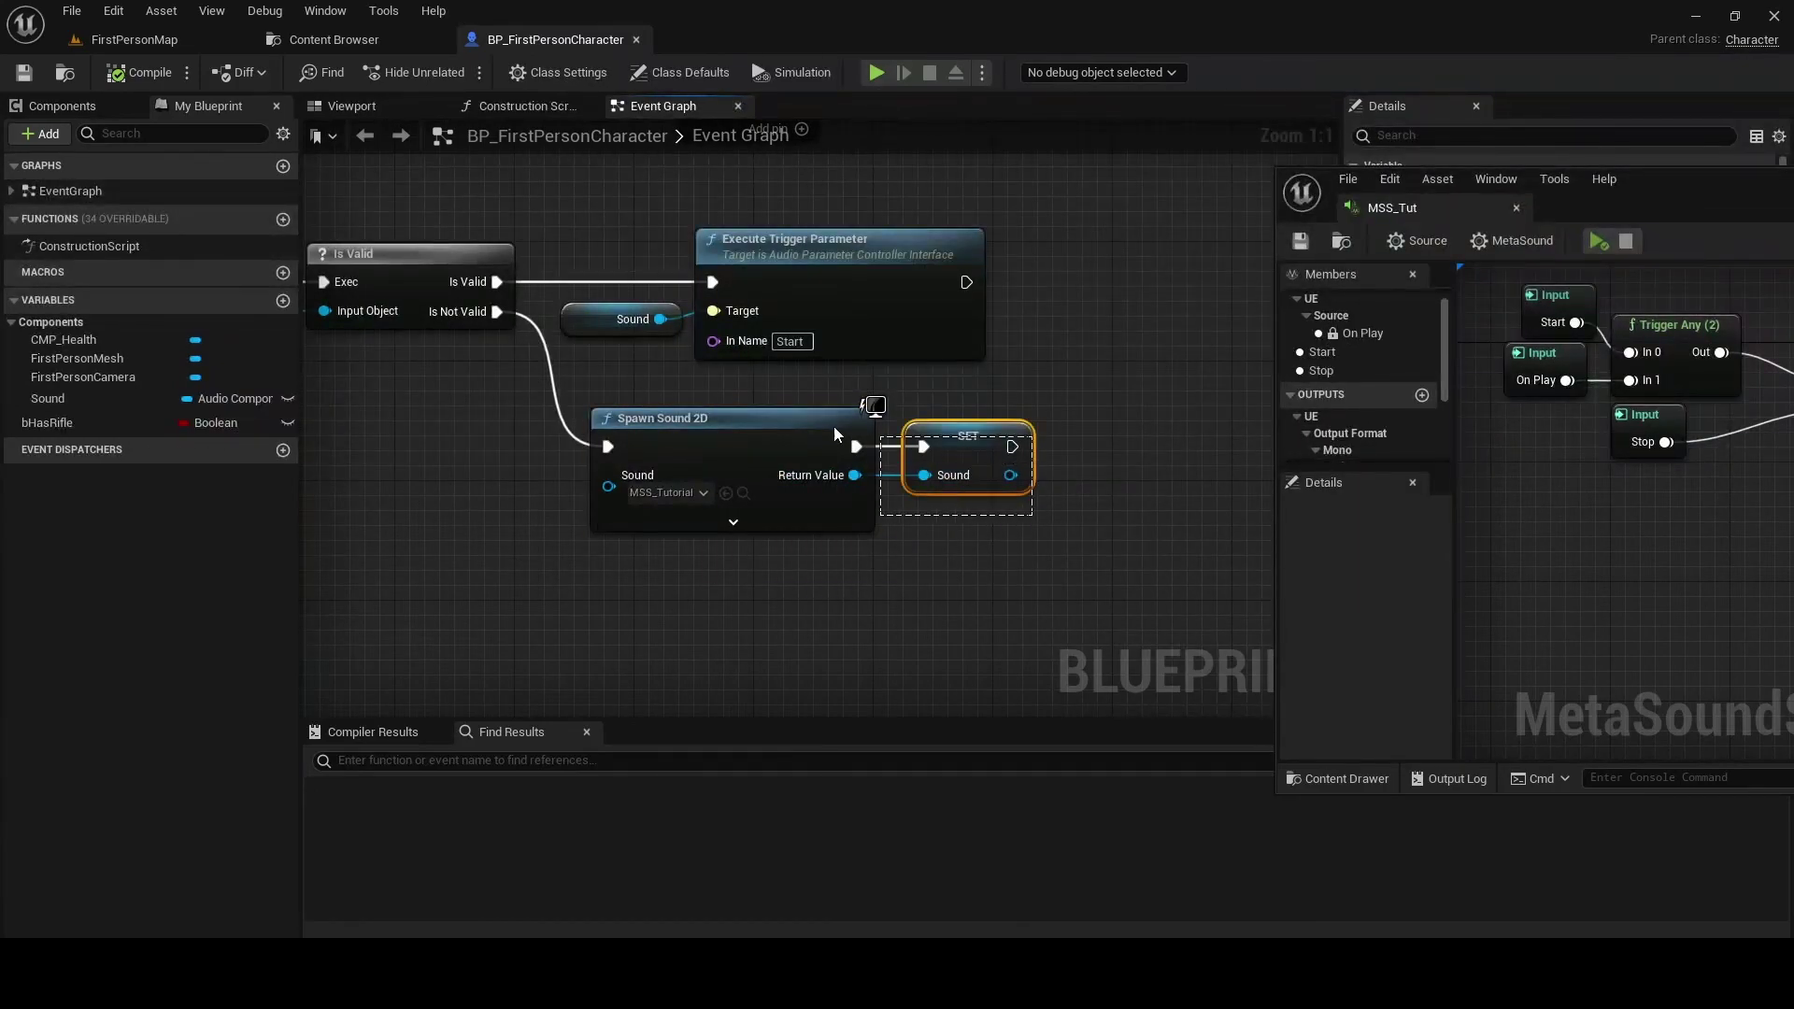
right_click_drag(821, 427, 1216, 573)
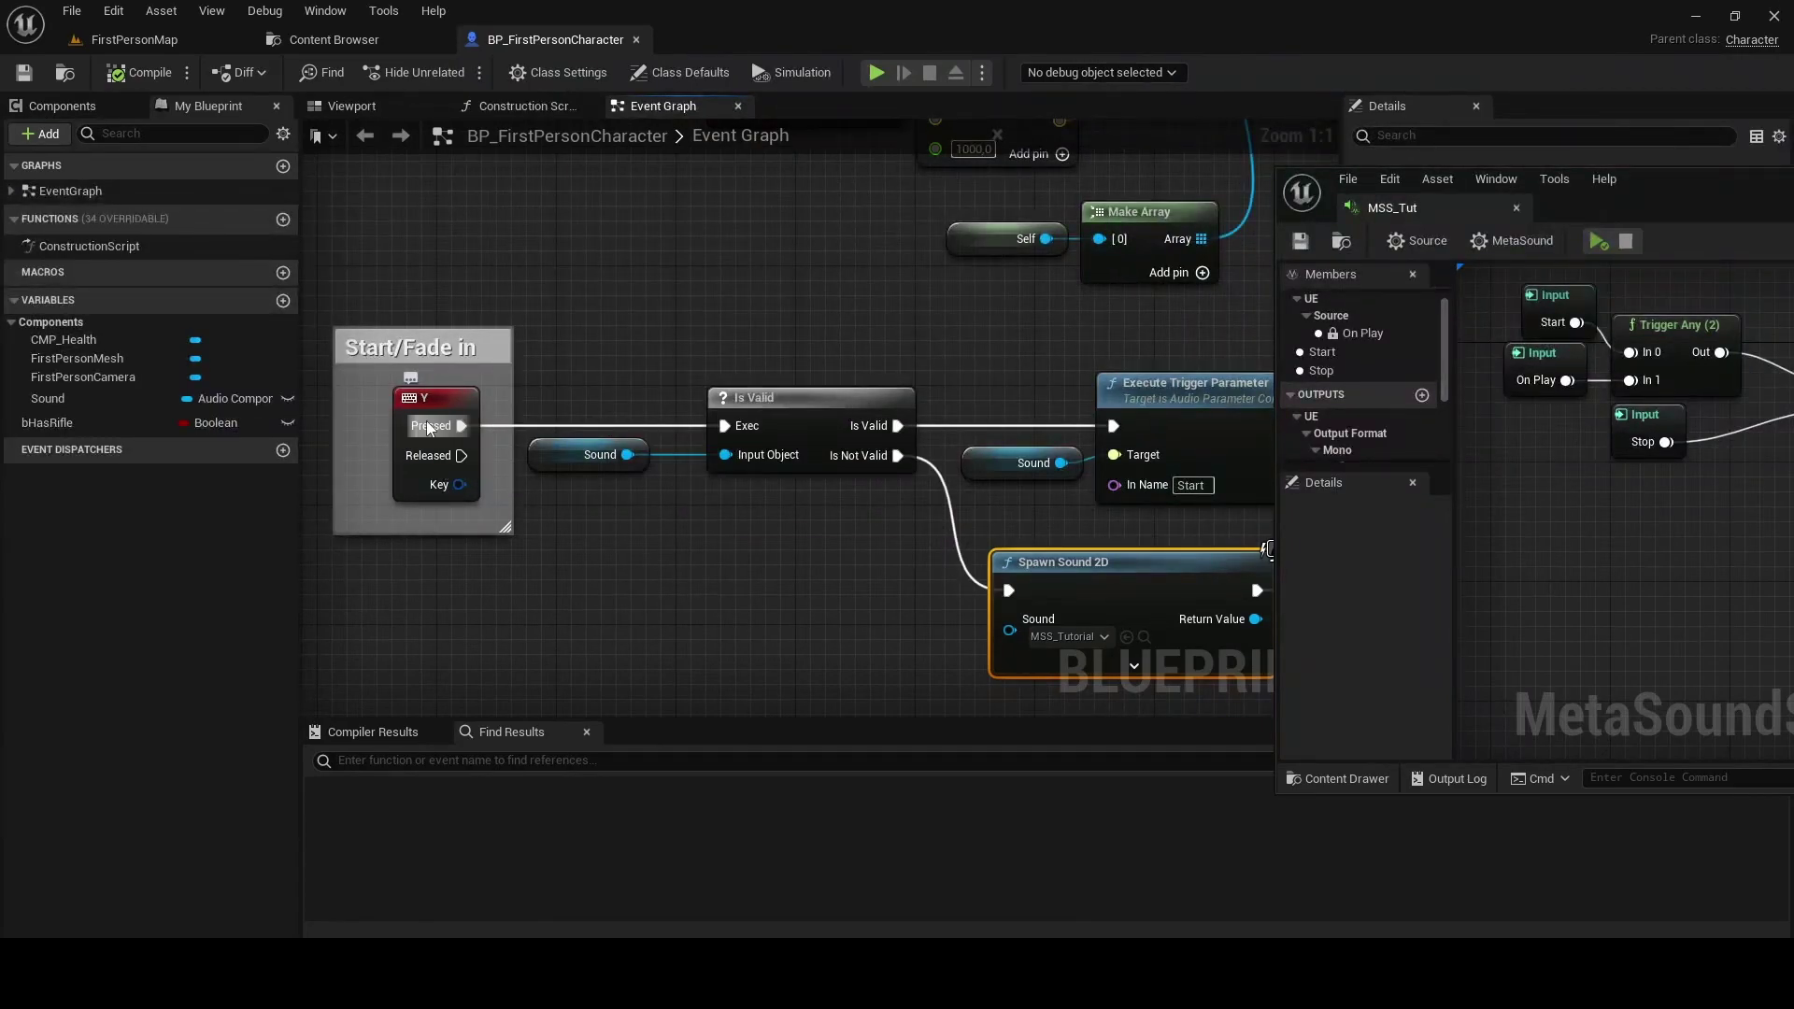
right_click_drag(890, 436, 421, 413)
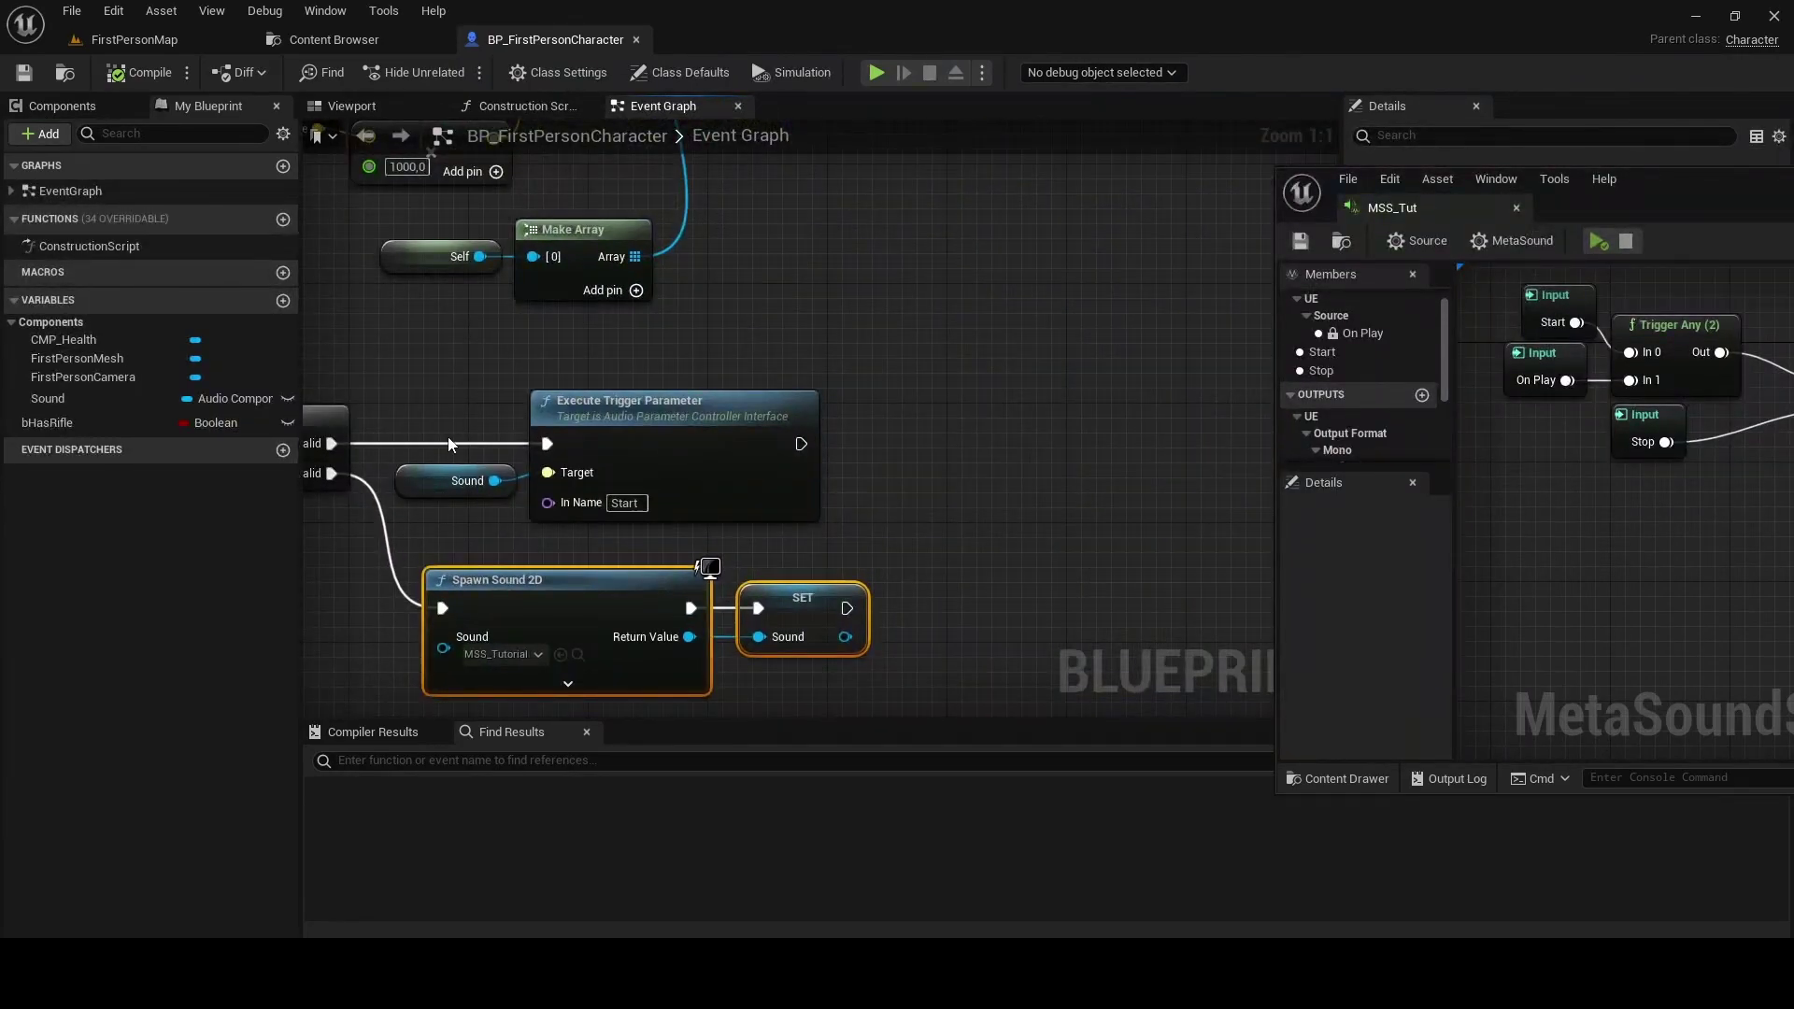
left_click_drag(422, 414, 558, 506)
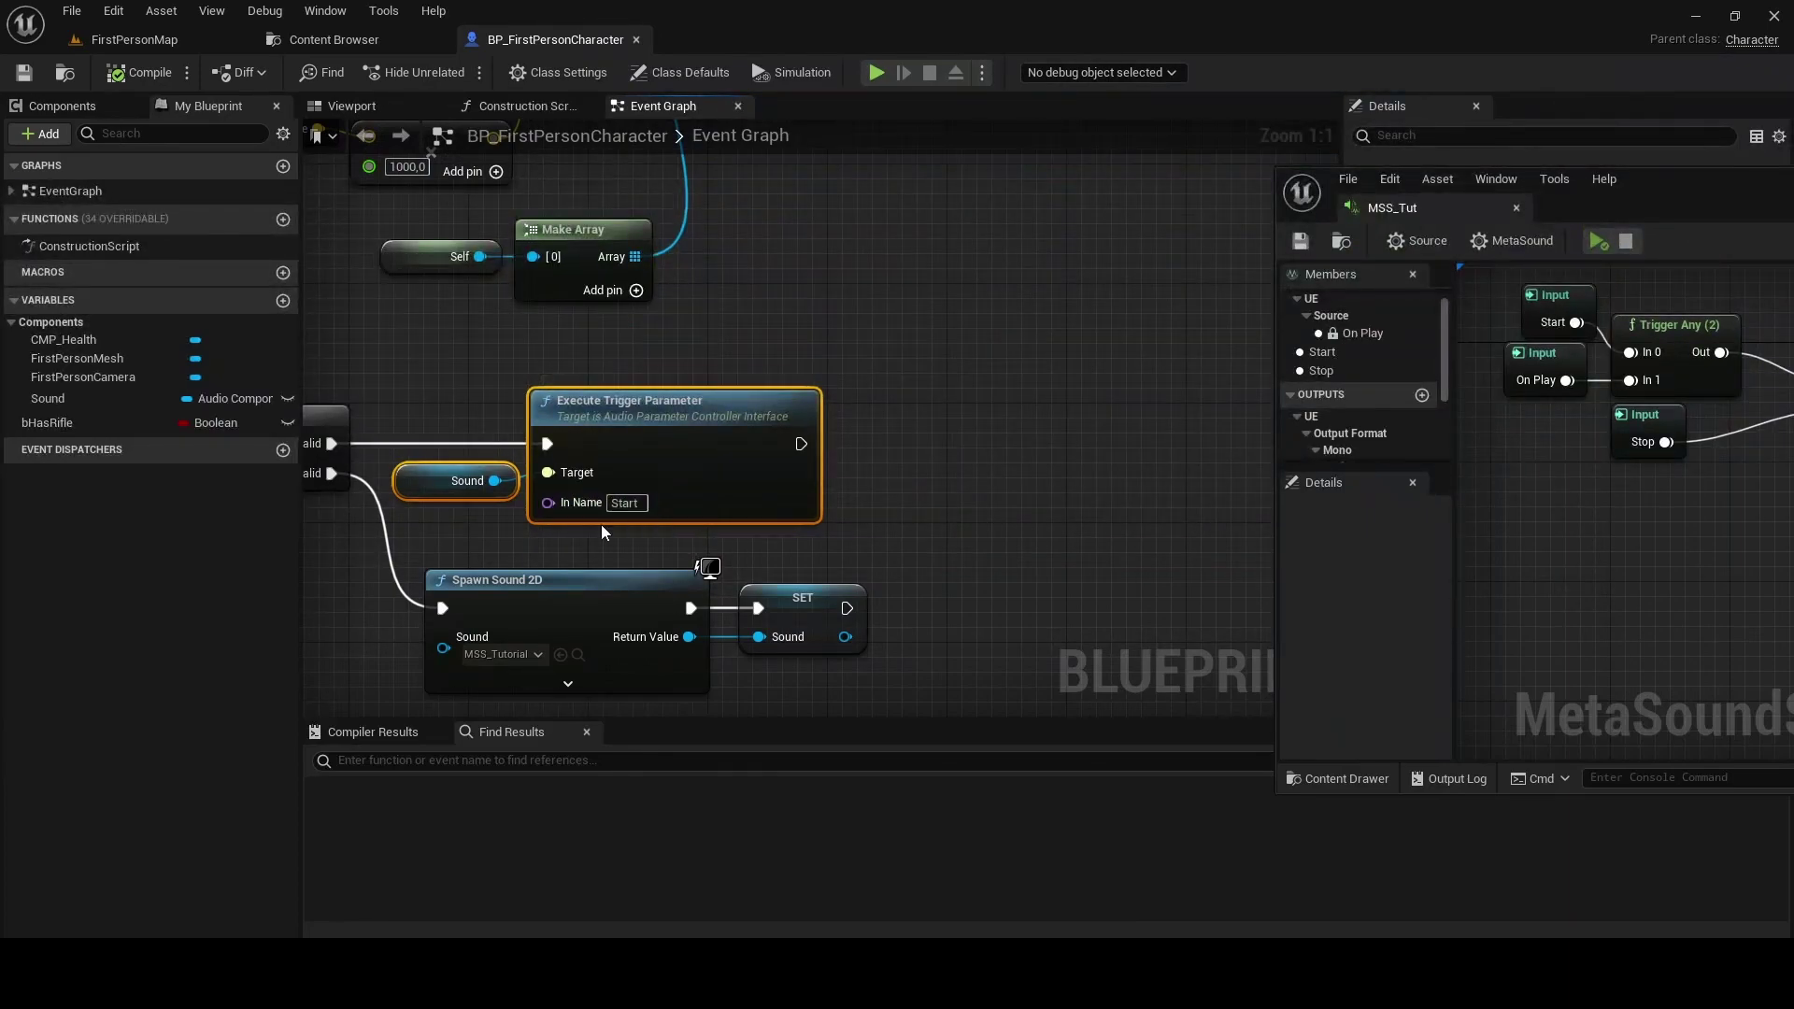
- Review the 'fade out, end' X-key branch: Sound, Is Valid and Stop trigger call
right_click_drag(623, 504, 961, 214)
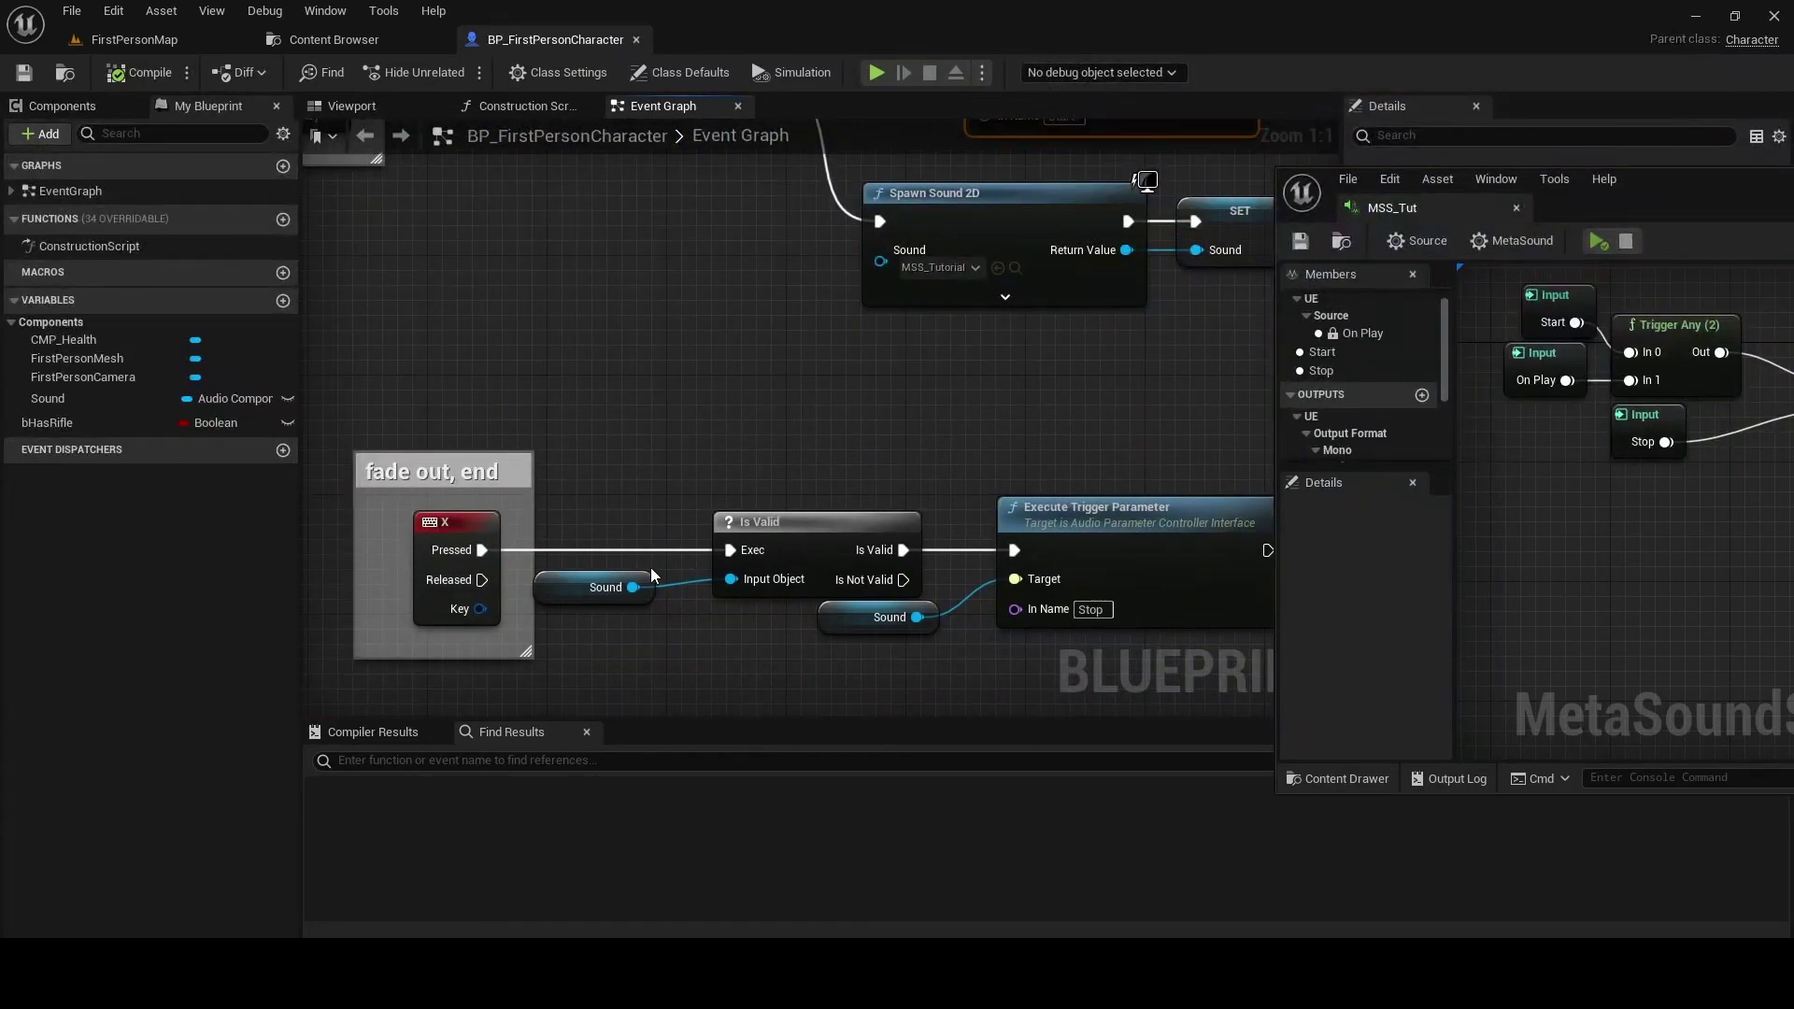
right_click_drag(652, 575, 921, 521)
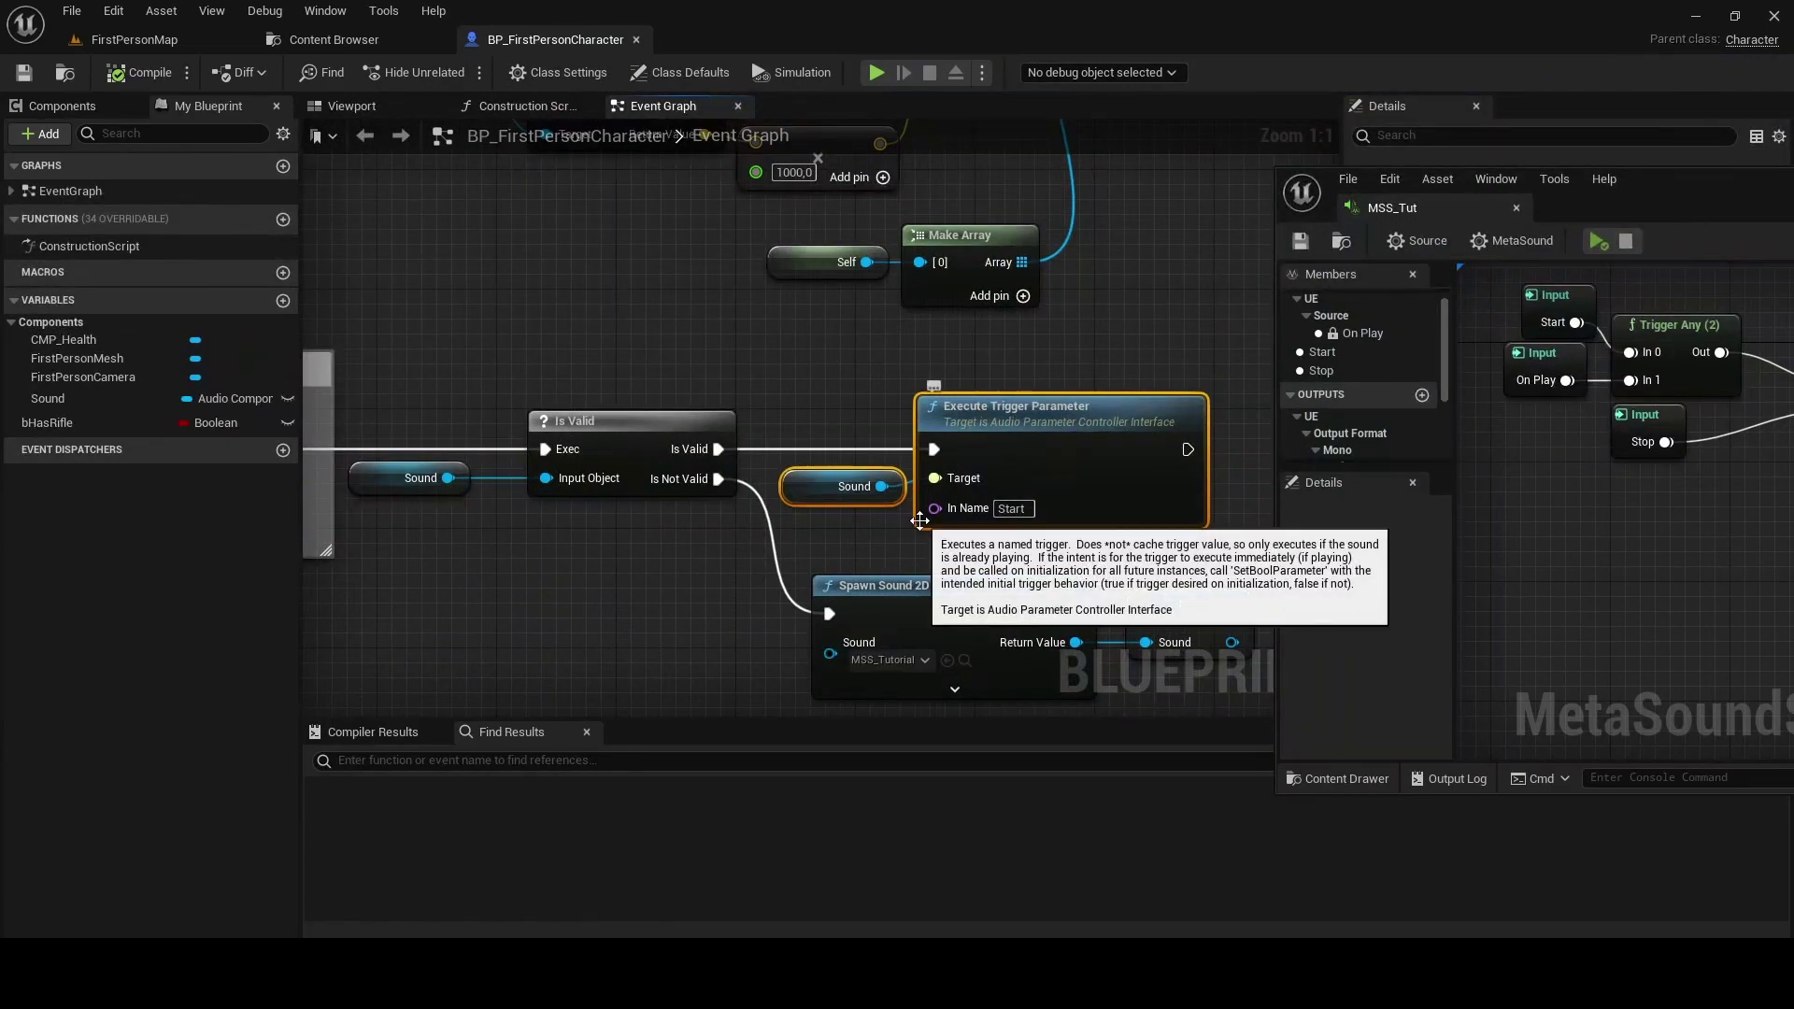
left_click(567, 631)
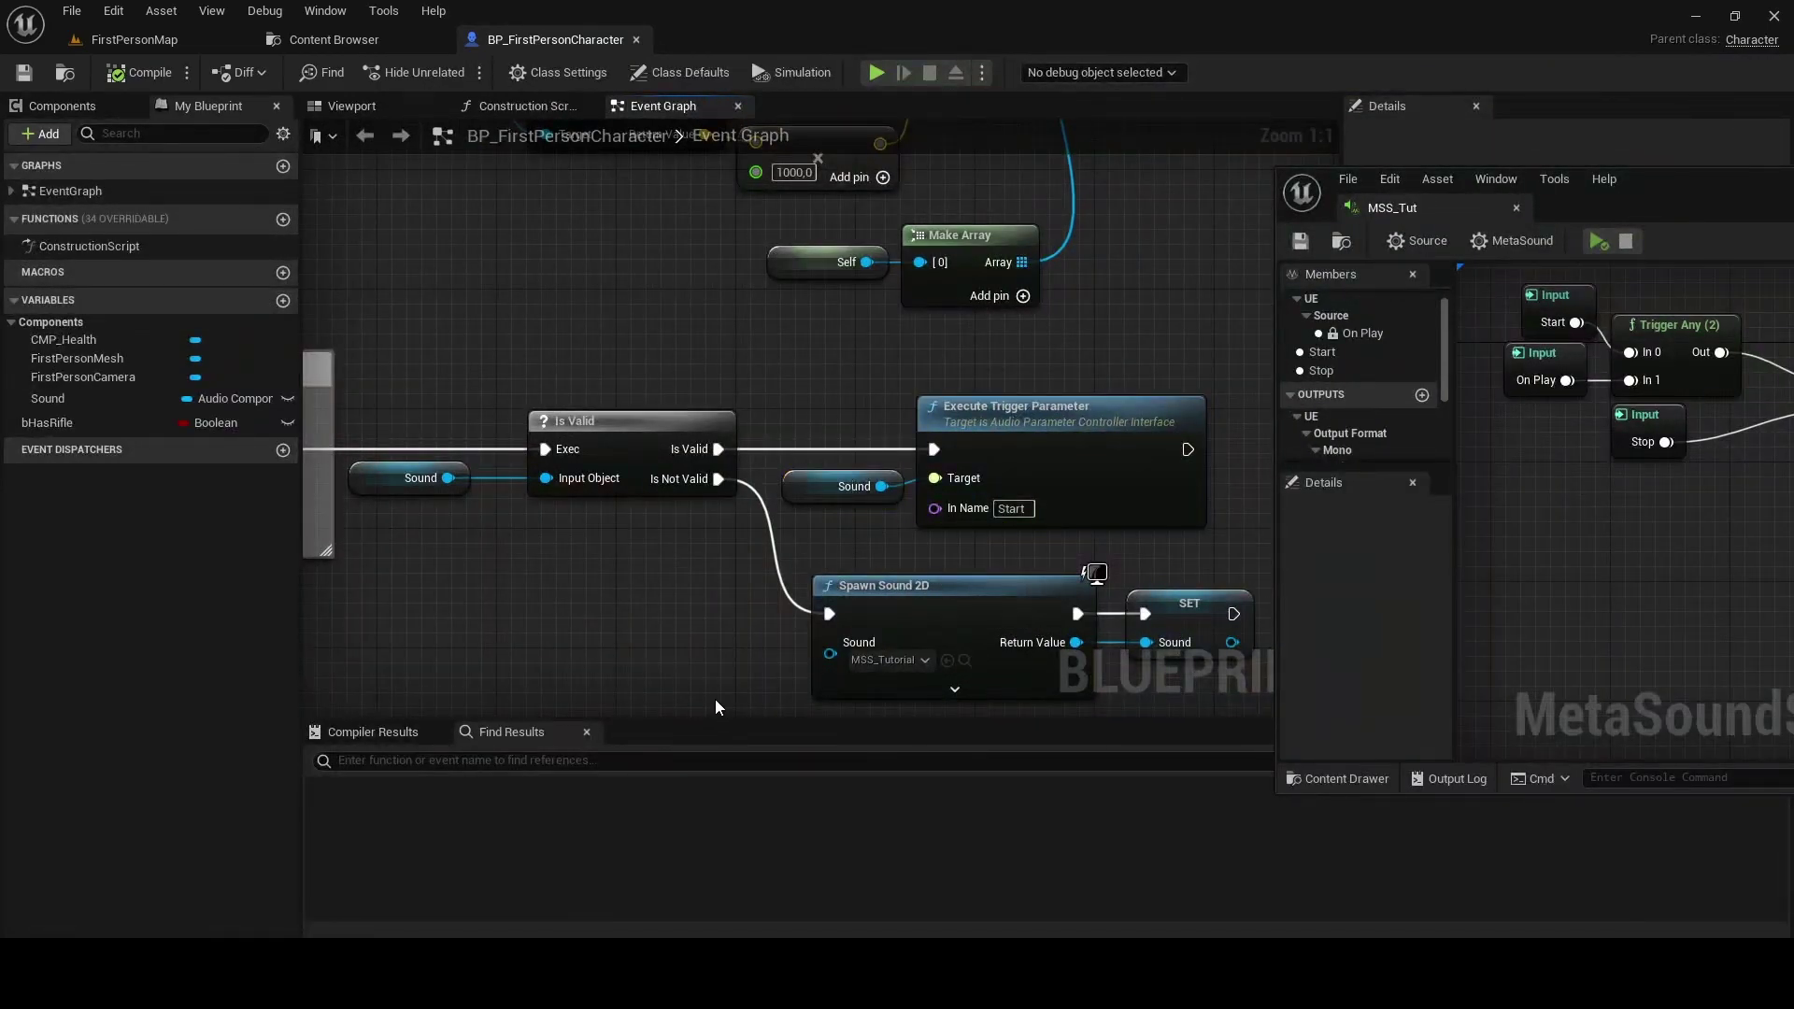
mouse_move(716, 706)
right_mouse_down()
mouse_move(918, 430)
mouse_move(801, 429)
right_mouse_up()
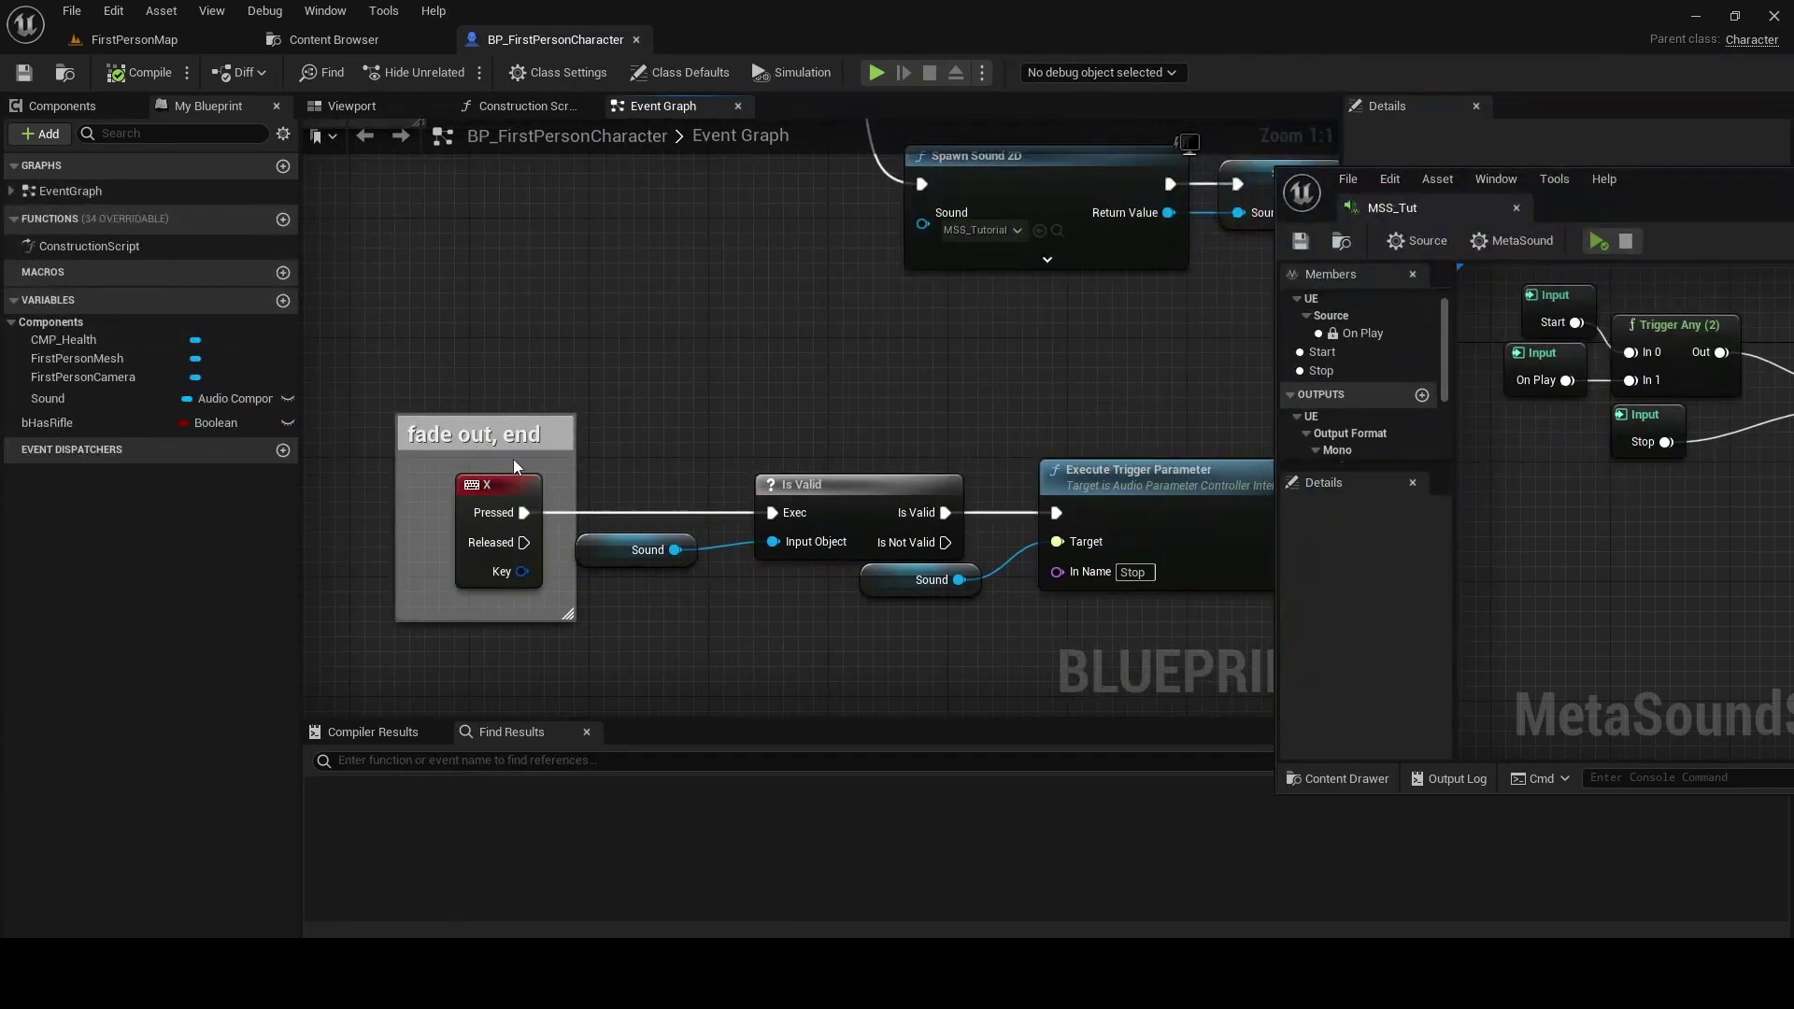
right_click_drag(575, 420, 496, 364)
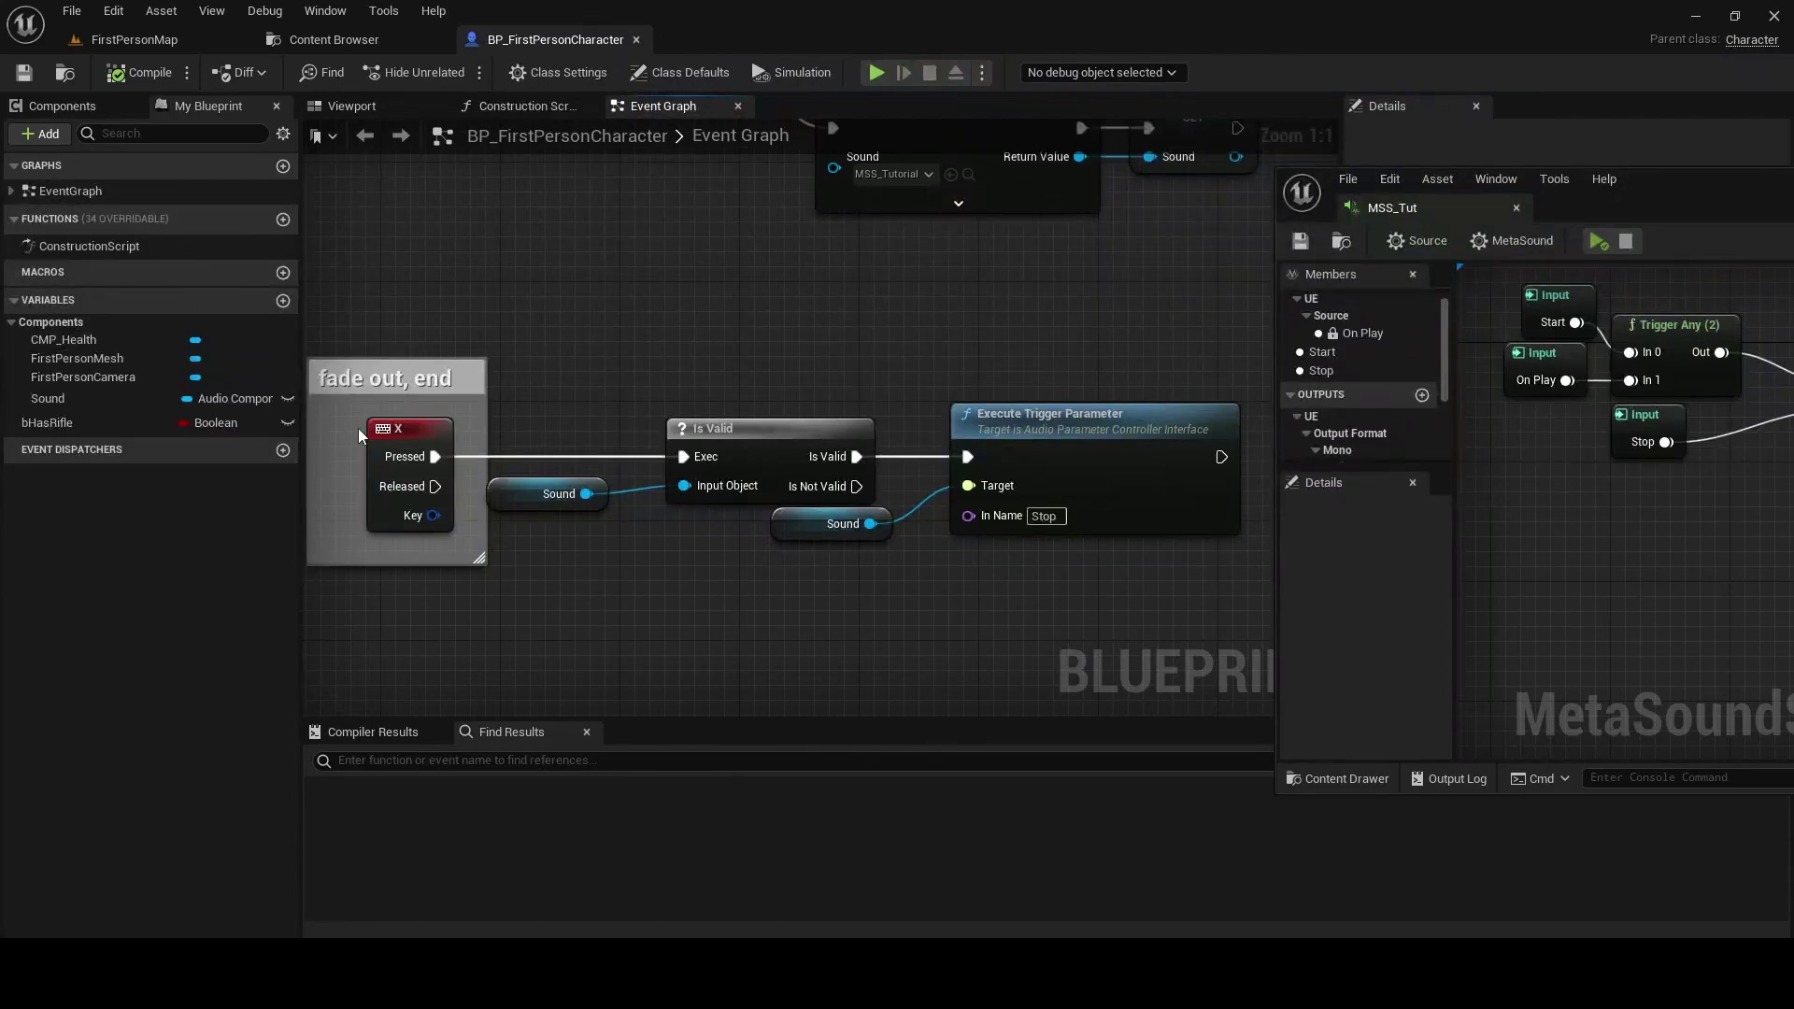
left_click_drag(543, 419, 723, 550)
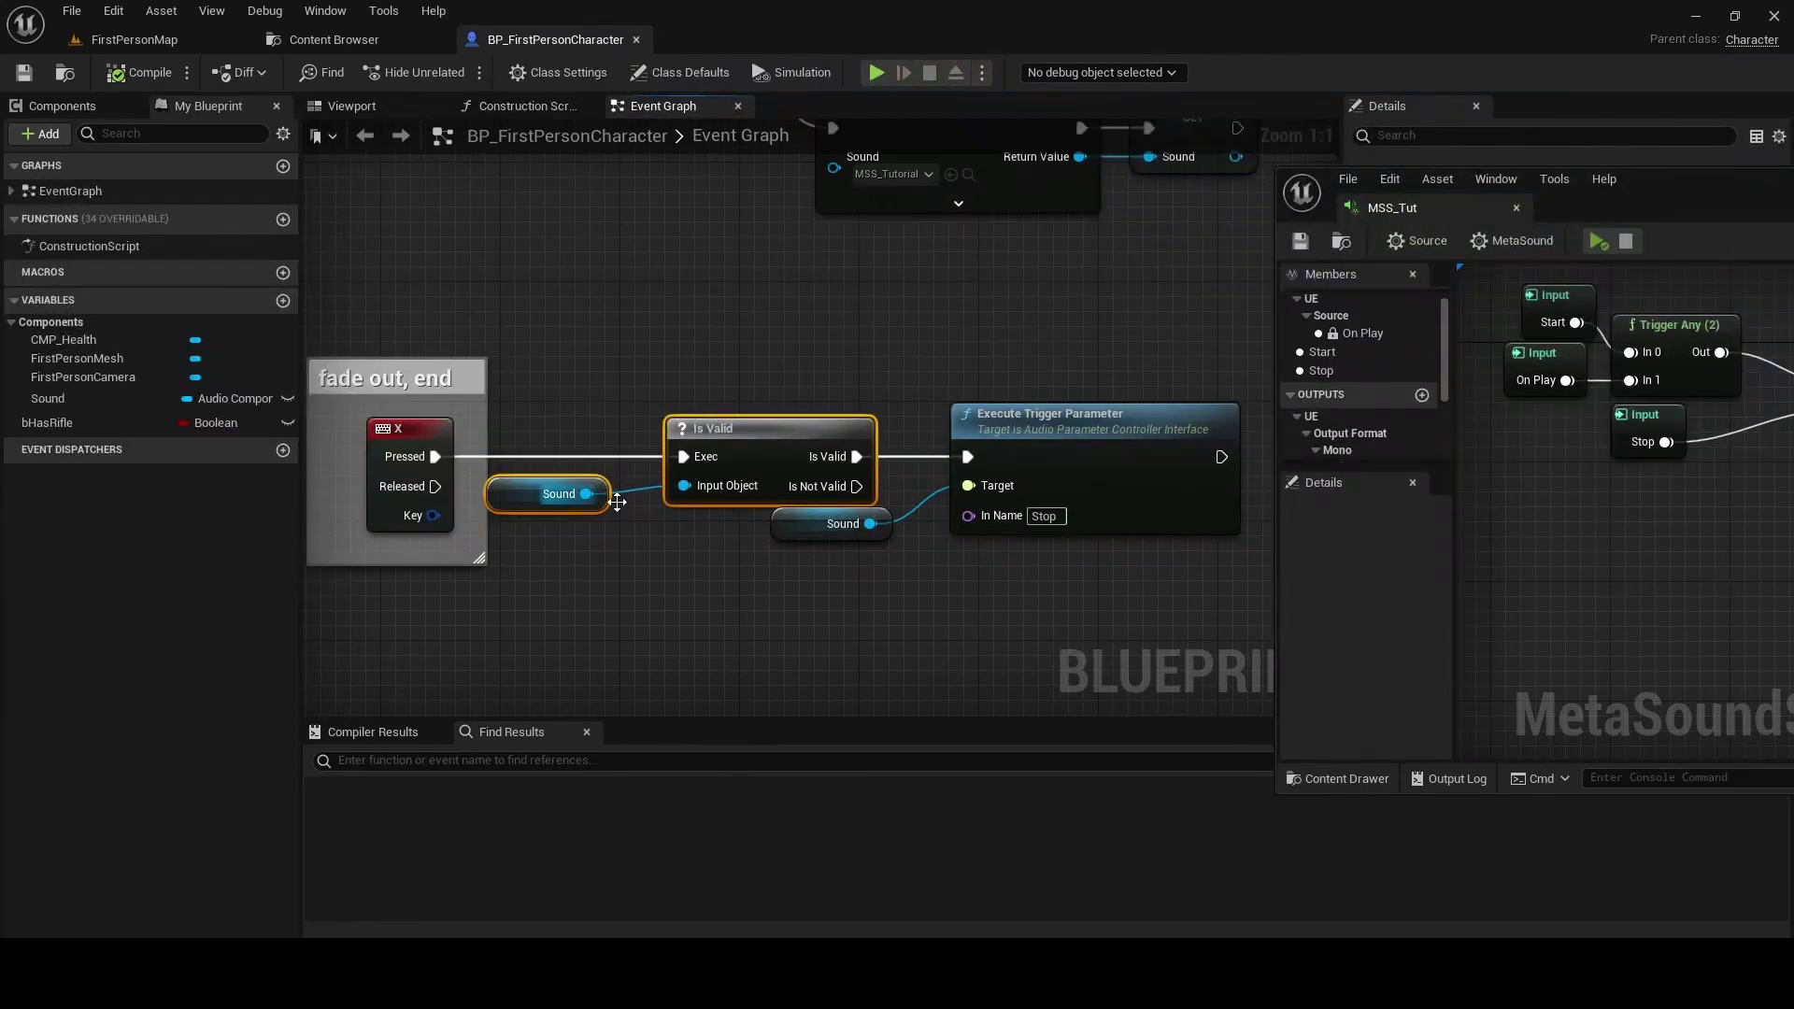
left_click(772, 588)
right_click_drag(1040, 534, 784, 560)
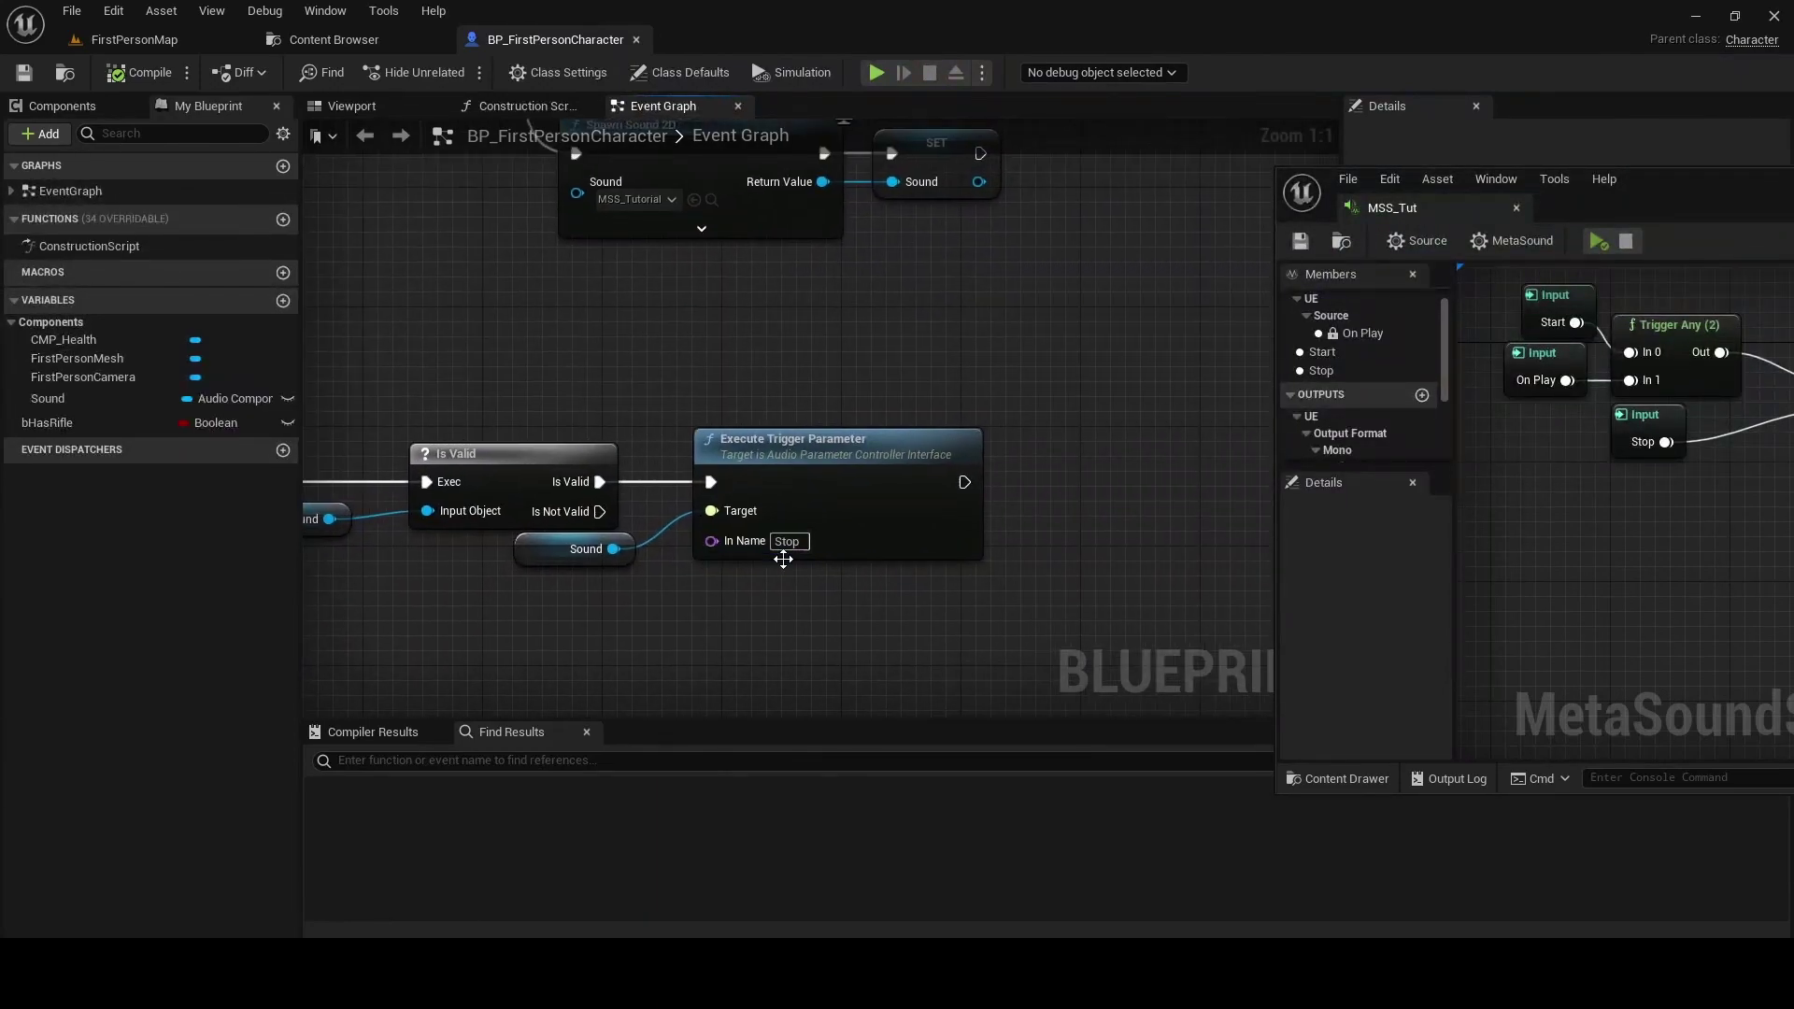
left_click_drag(672, 389, 1162, 602)
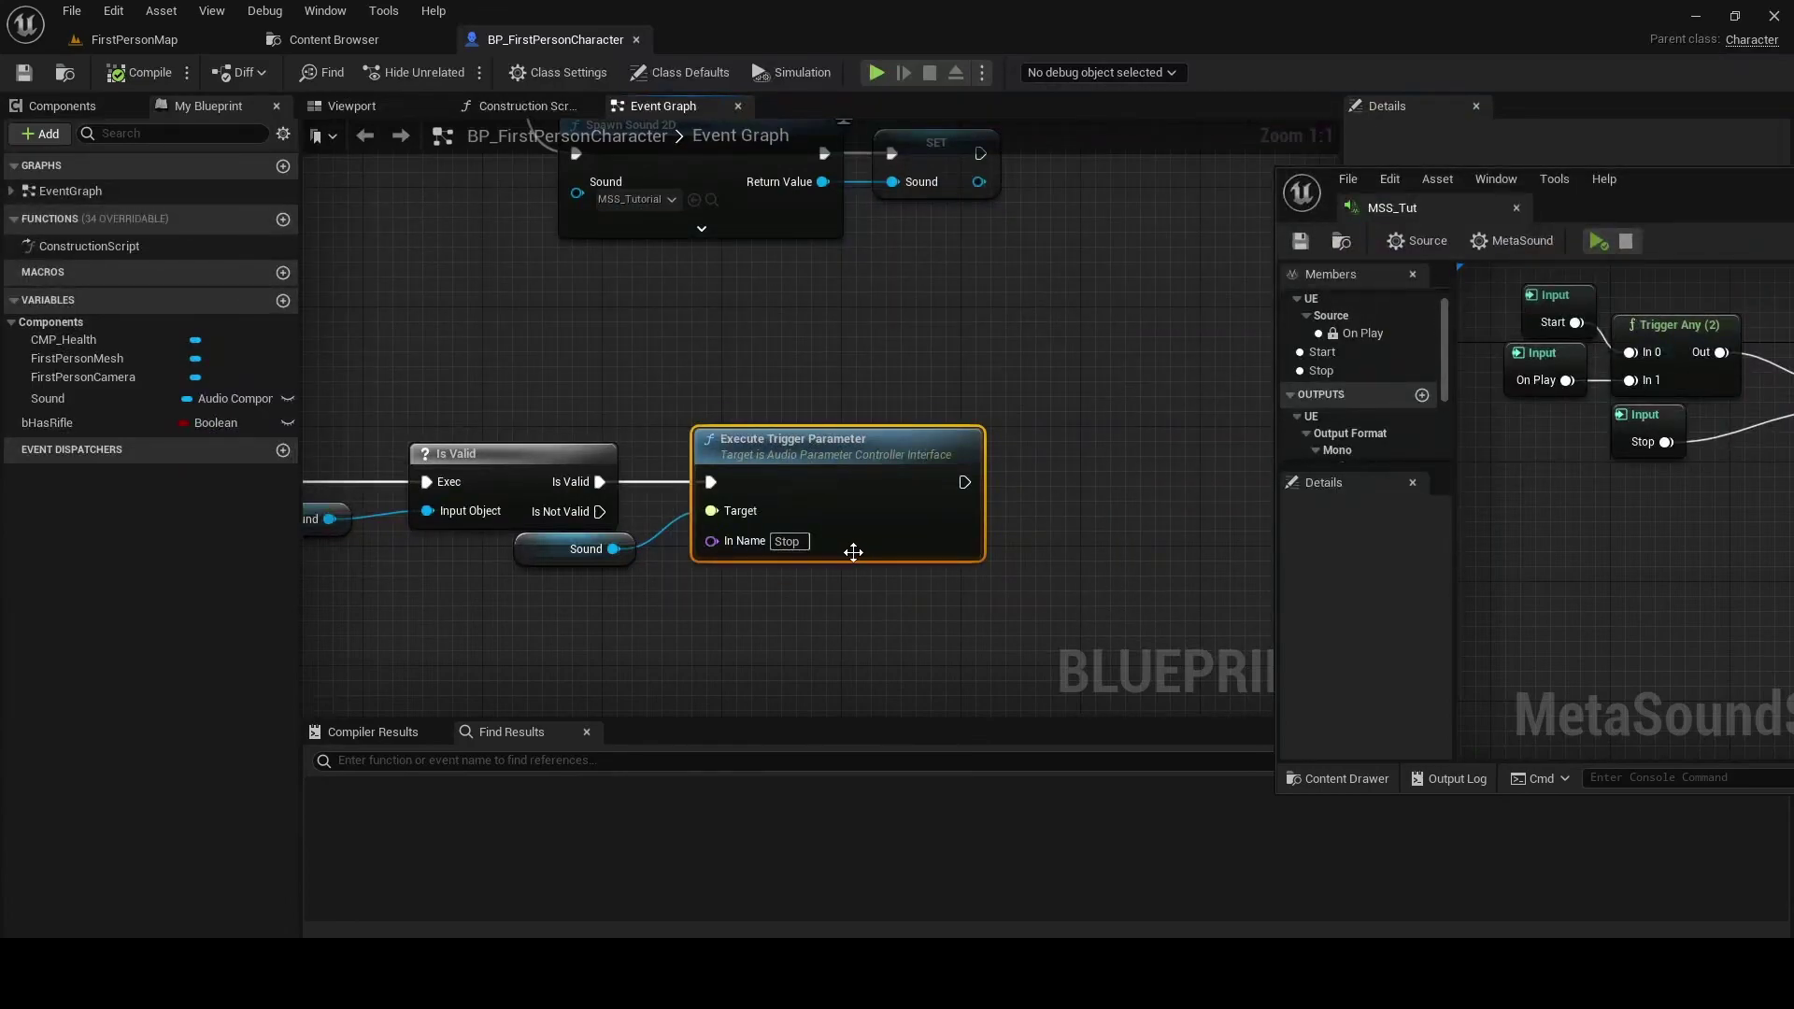
- Recheck the Start trigger call and the MetaSound's Start and Stop inputs, then launch Play In Editor
right_click_drag(1018, 439, 1039, 536)
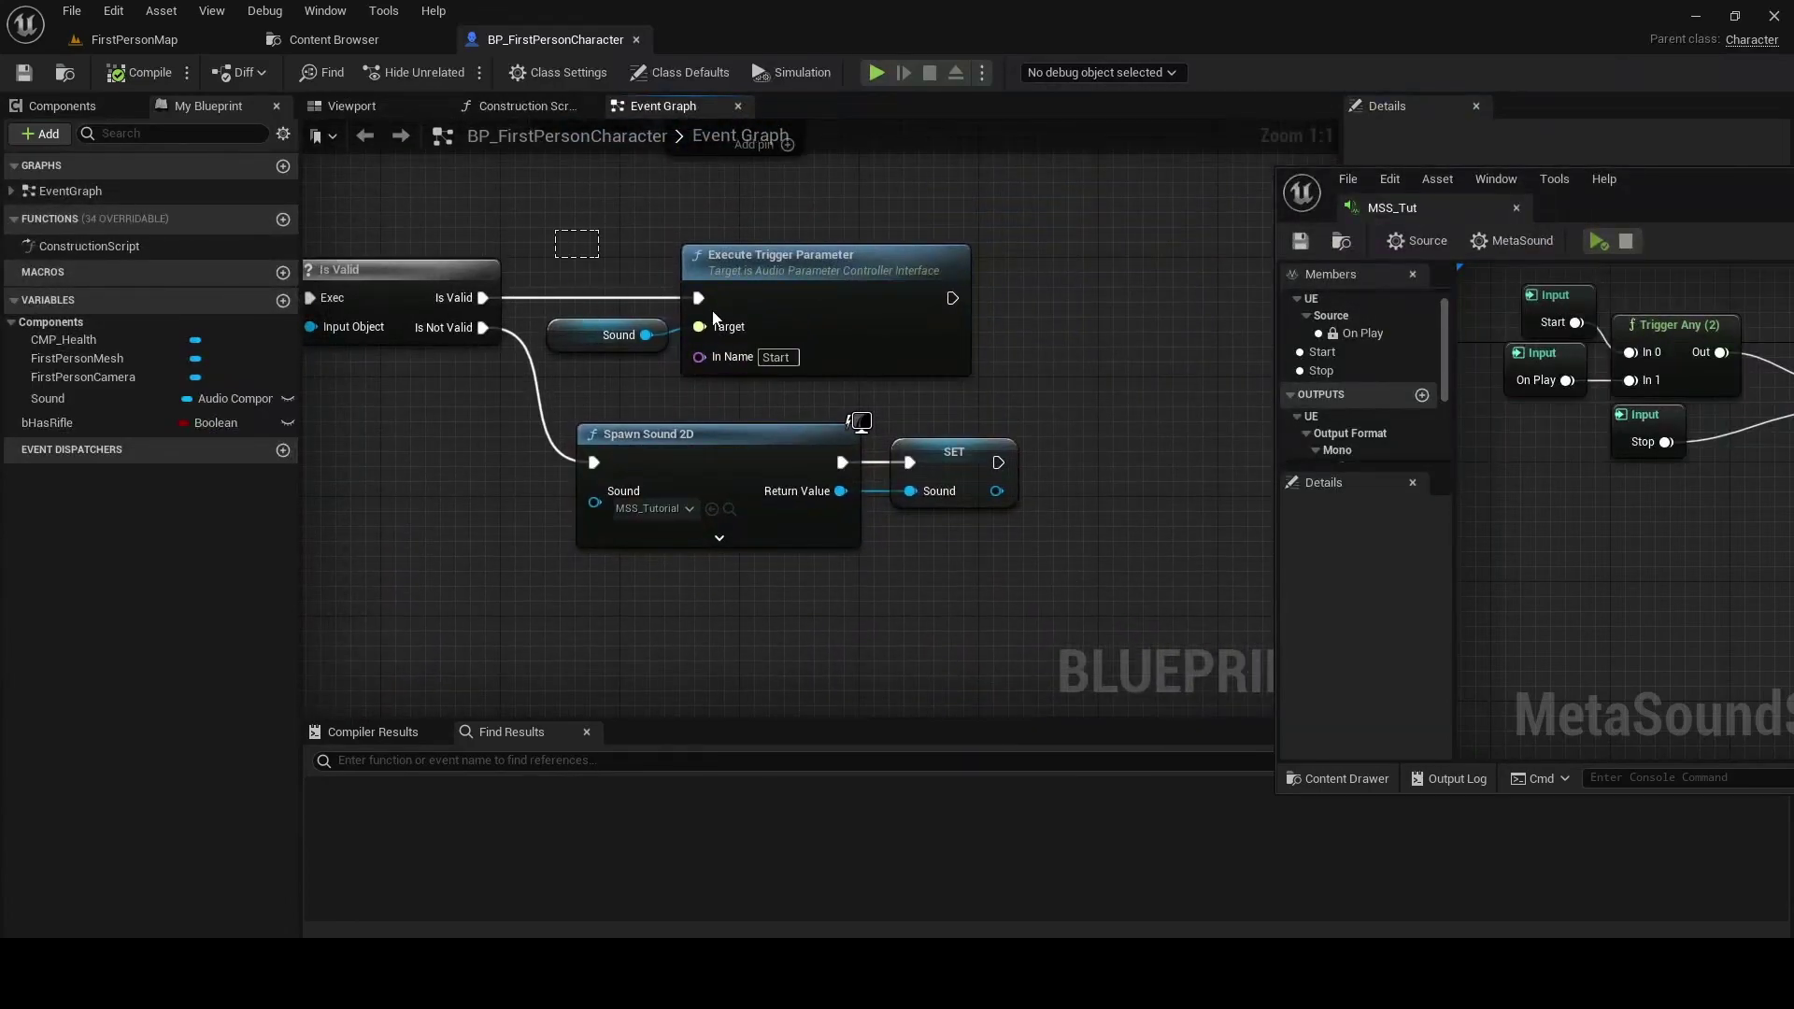
left_click_drag(713, 320, 558, 299)
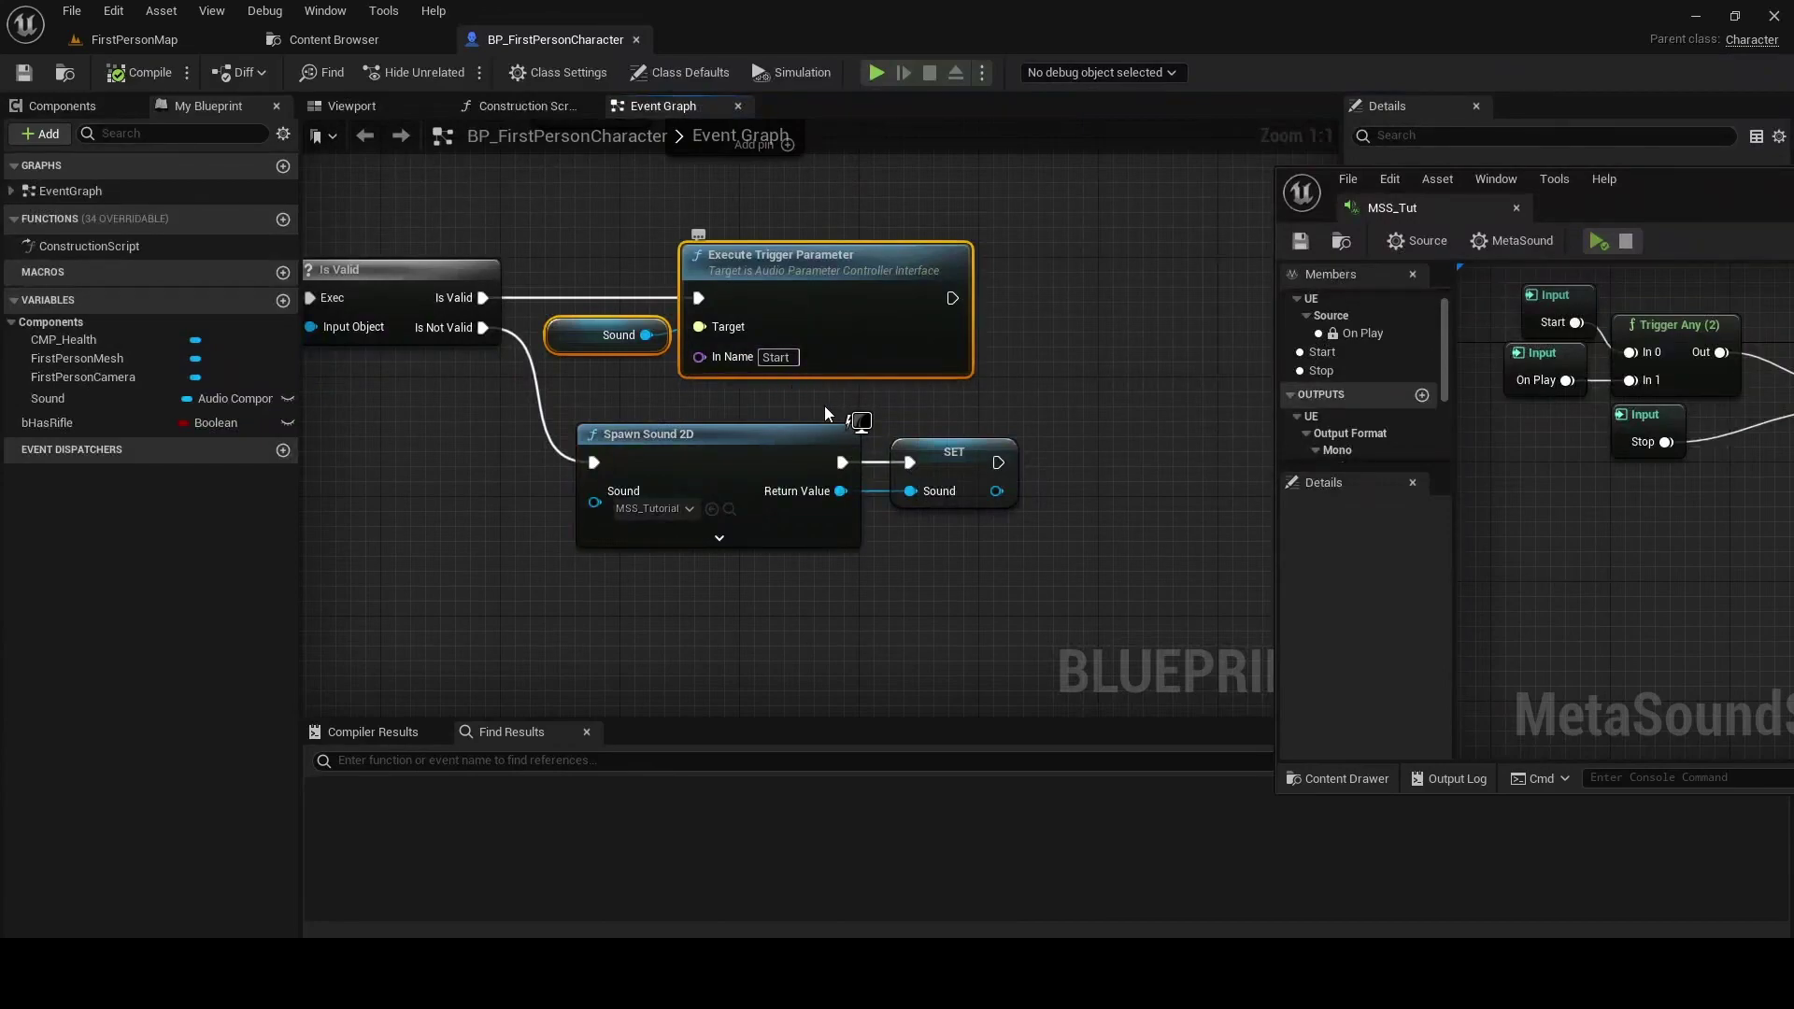
left_click_drag(1511, 291, 1567, 334)
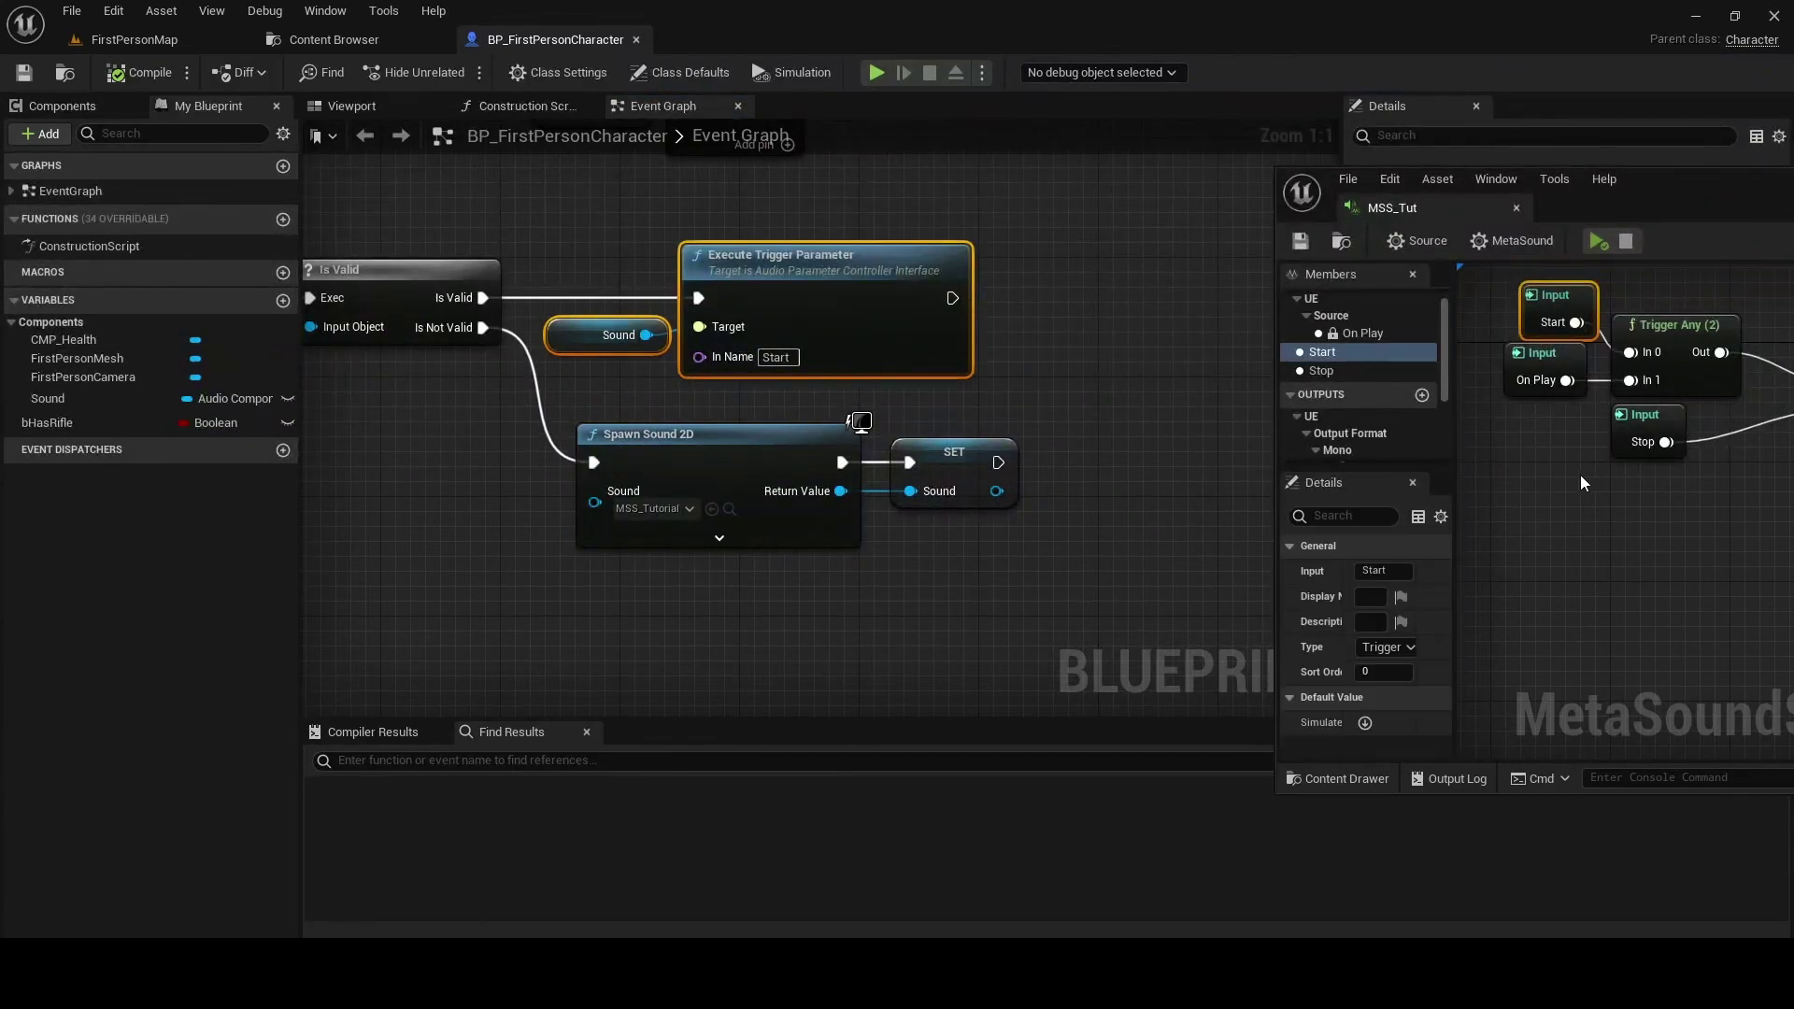
left_click(1647, 418)
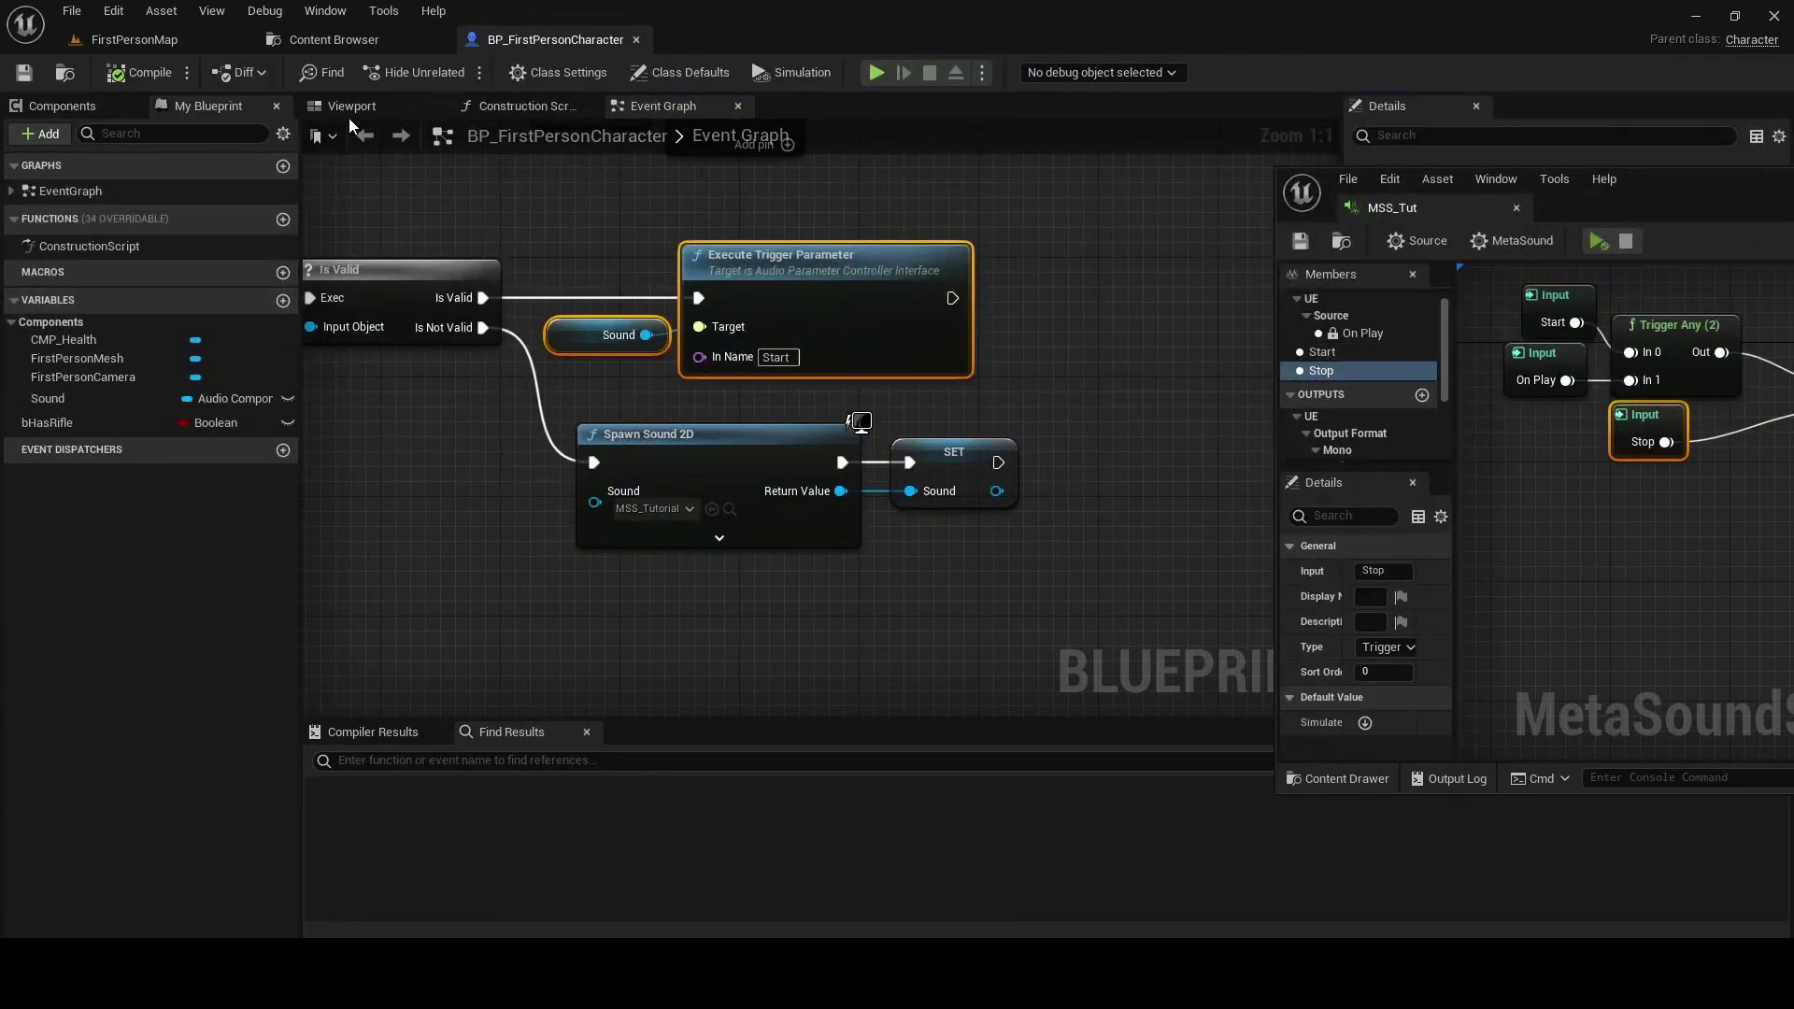
left_click(879, 72)
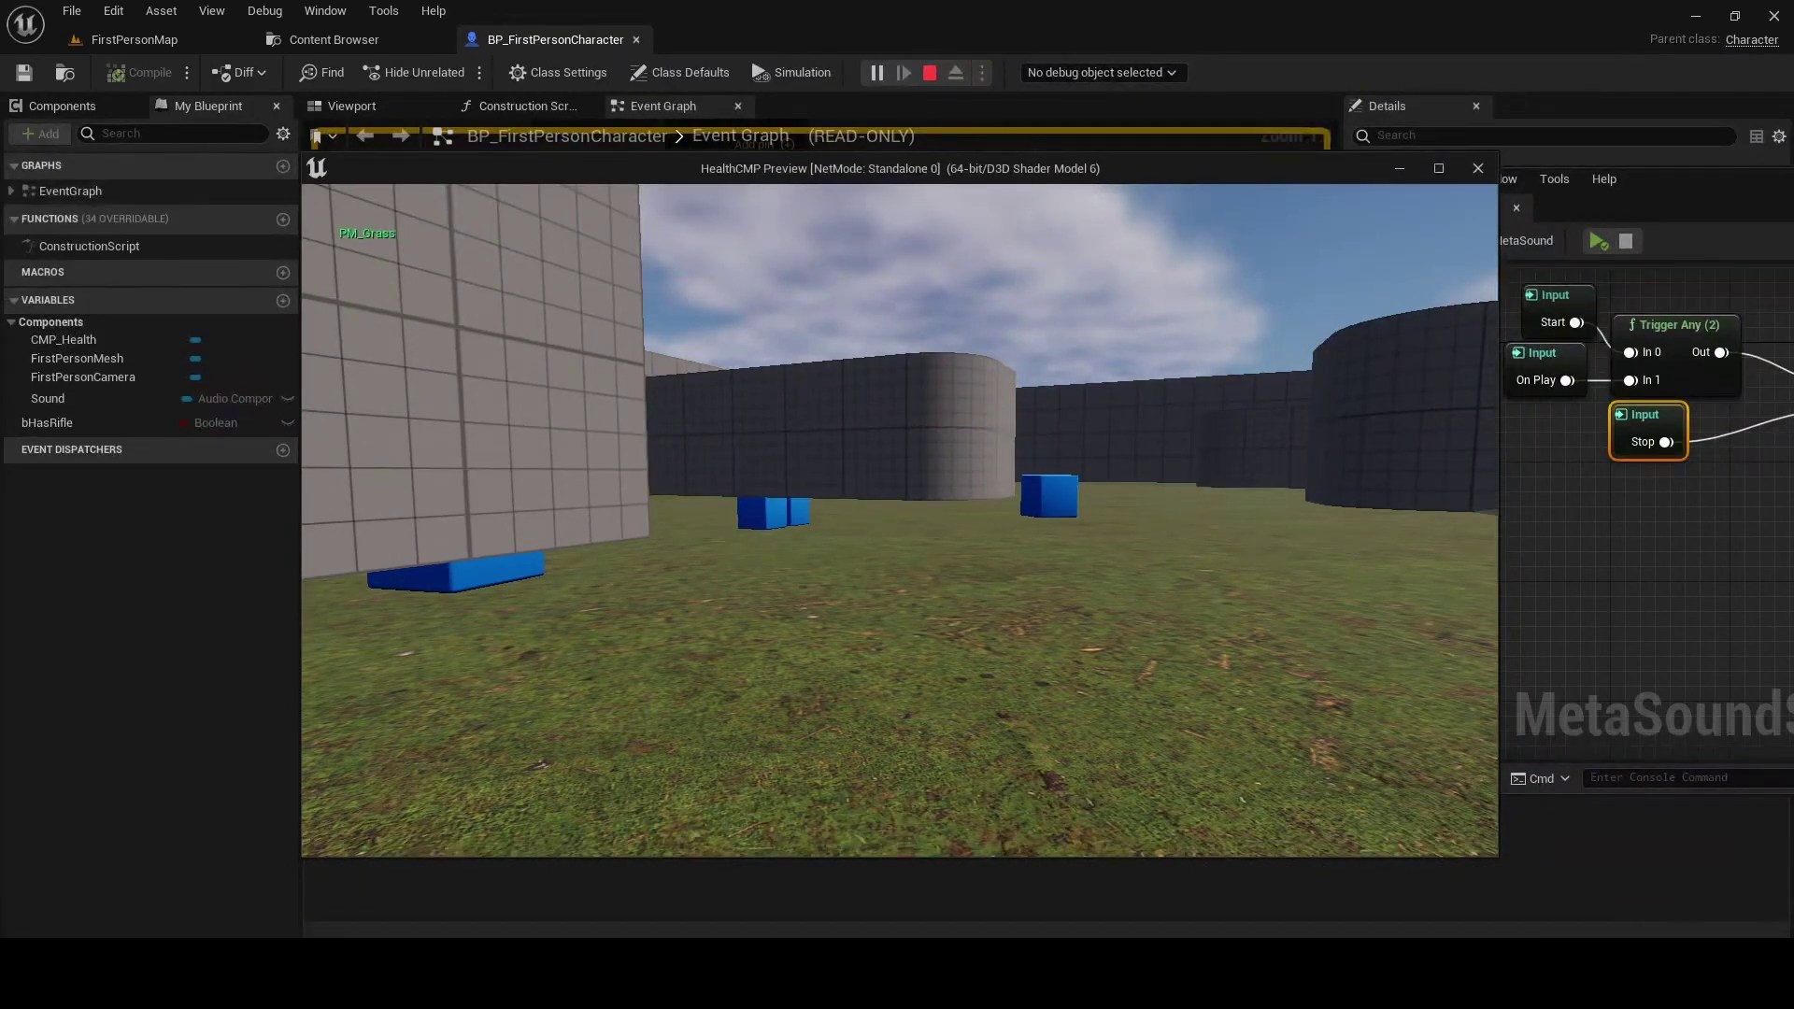
- End the Play-In-Editor session with Esc
key("Escape")
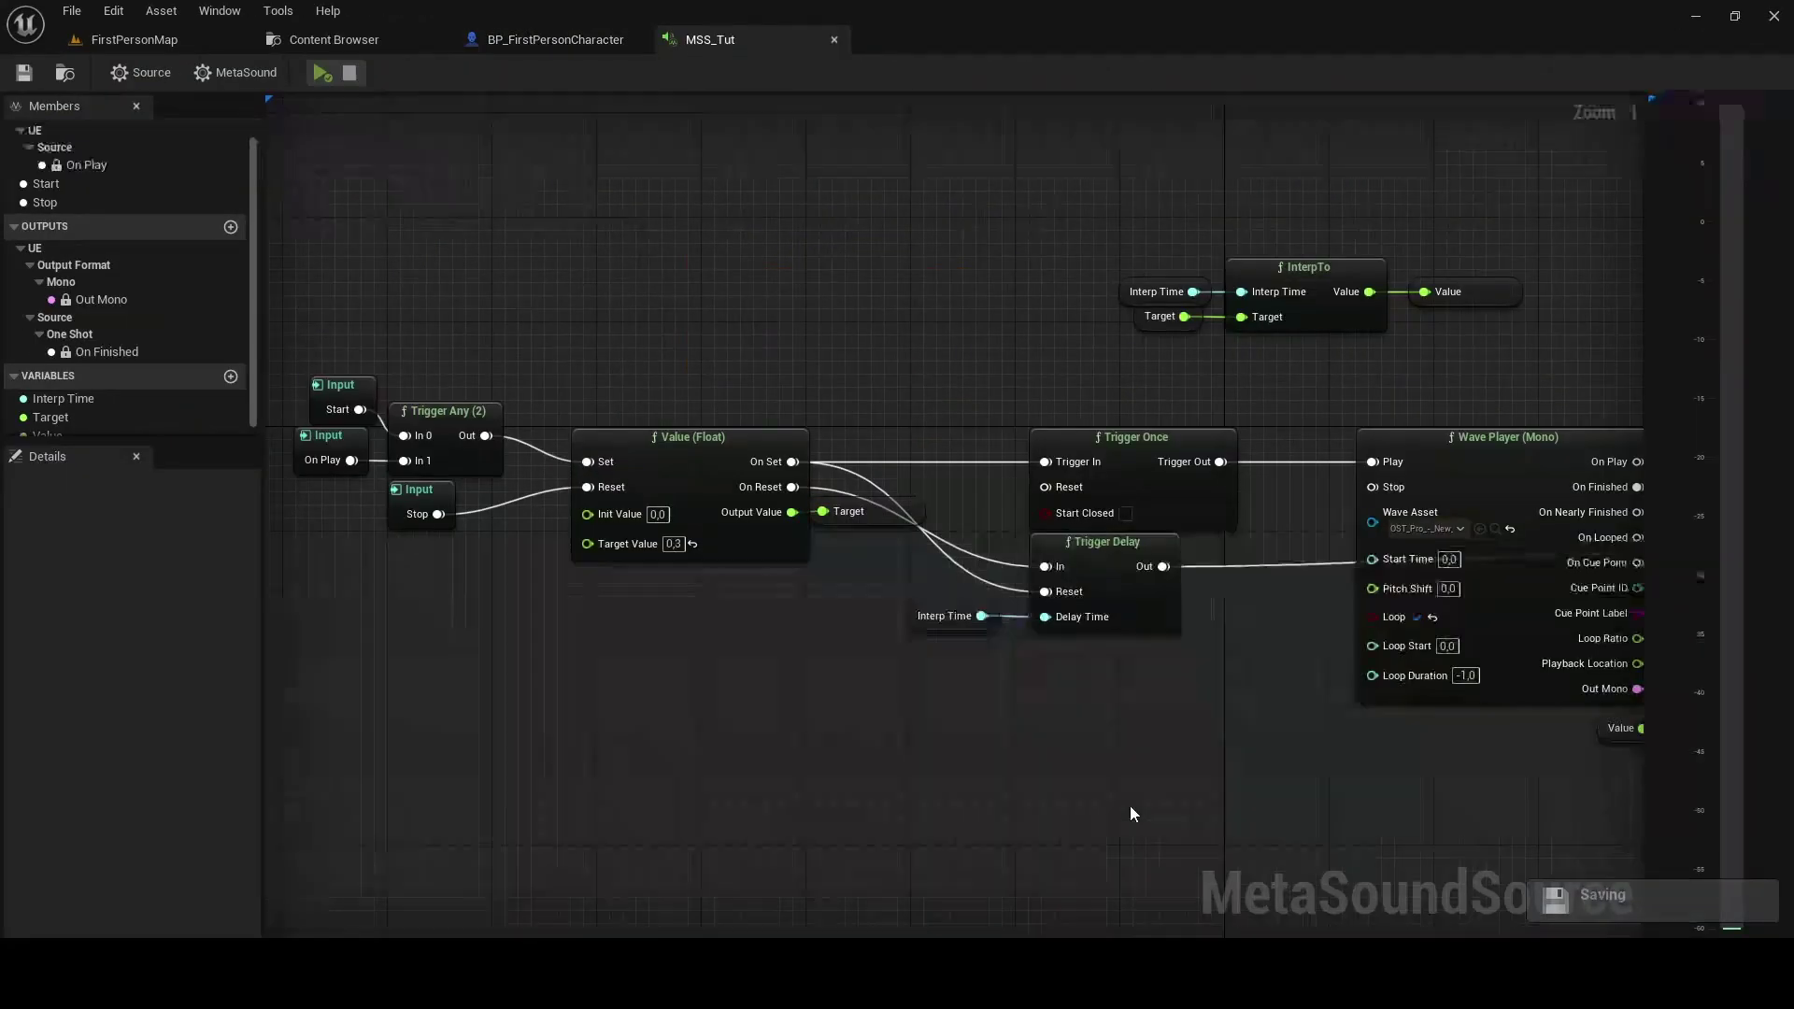